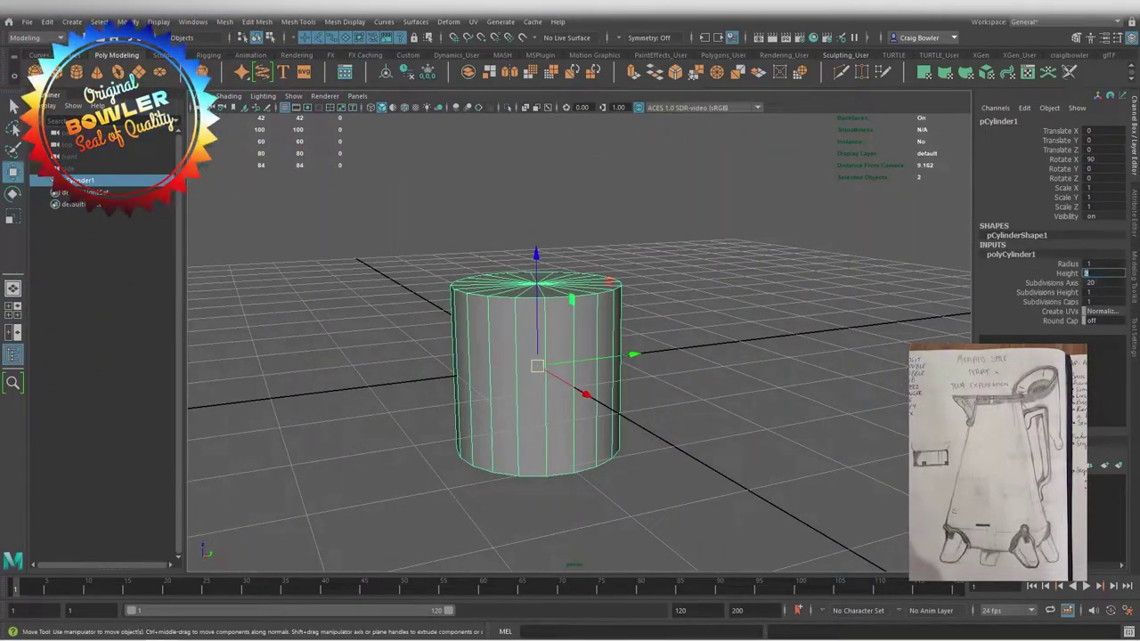
Enter cylinder heights of 10 and then 0.3, and set the radius to 0.1
{"action": "type", "text": "10"}
{"action": "key", "text": "Return"}
{"action": "type", "text": "0.3"}
{"action": "key", "text": "Tab"}
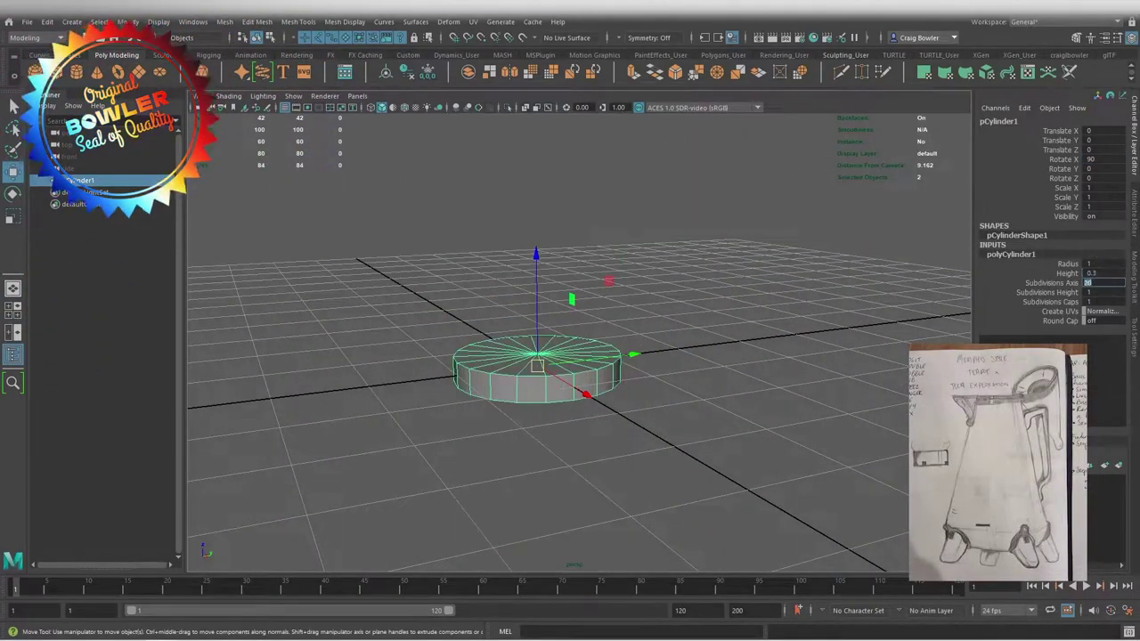
{"action": "type", "text": ".2"}
{"action": "key", "text": "Tab"}
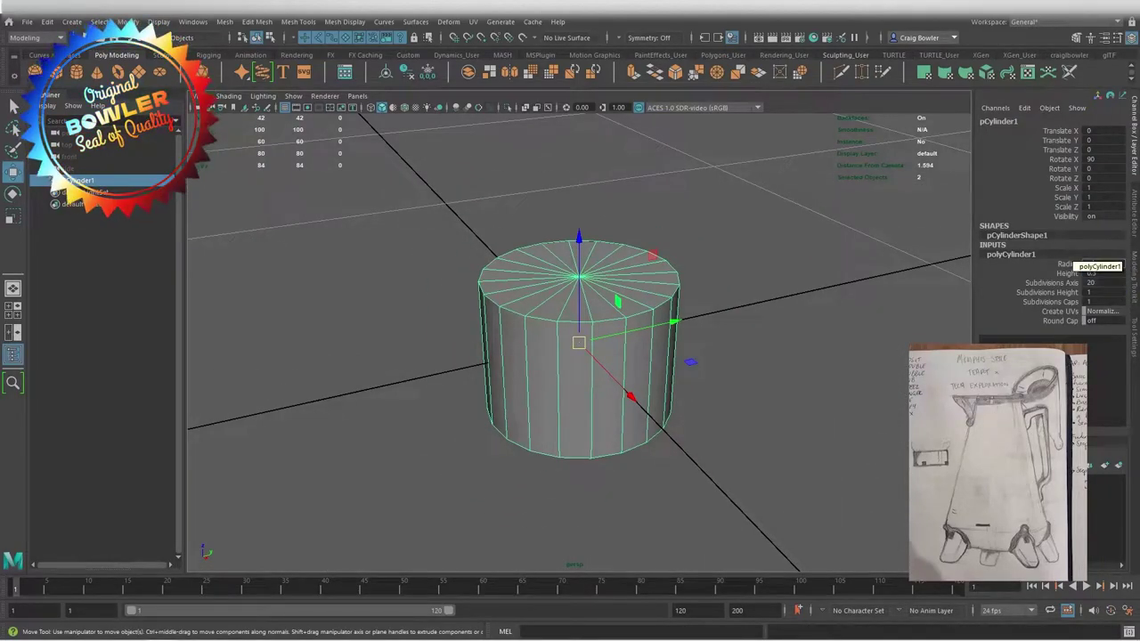
{"action": "type", "text": ".1"}
{"action": "key", "text": "Return"}
Scale the cylinder's top inward and extrude the selected faces
{"action": "right_click_drag", "start_coordinate": [580, 344], "coordinate": [543, 302]}
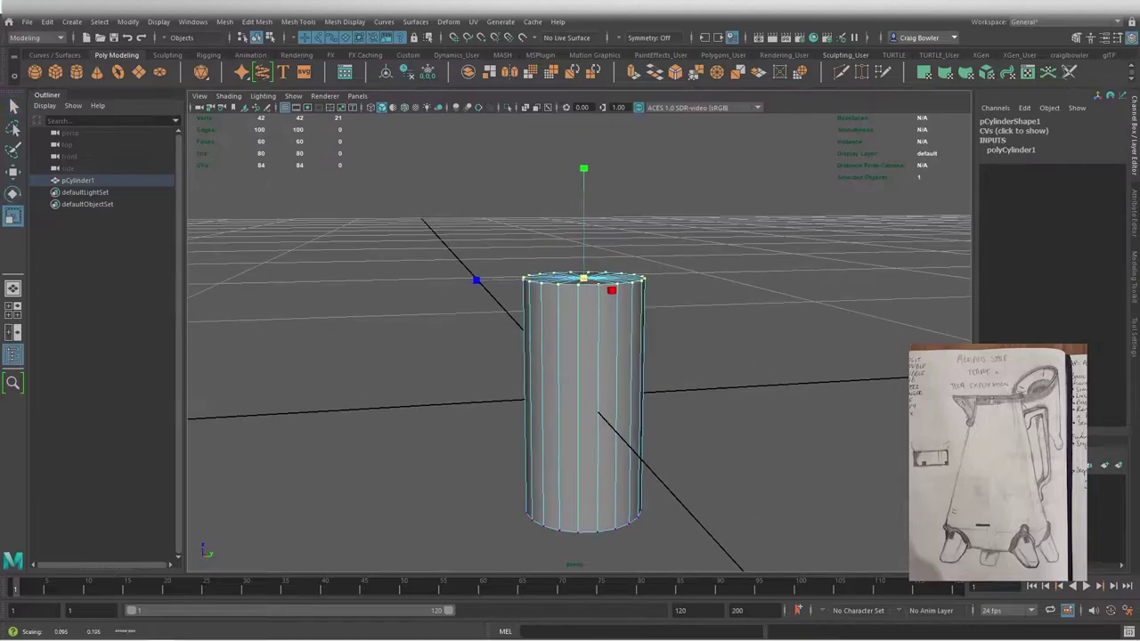
{"action": "left_click_drag", "start_coordinate": [579, 401], "coordinate": [623, 383], "text": "alt"}
{"action": "key", "text": "r"}
{"action": "right_click", "coordinate": [599, 302]}
{"action": "left_click", "coordinate": [600, 334]}
{"action": "key", "text": "ctrl+e"}
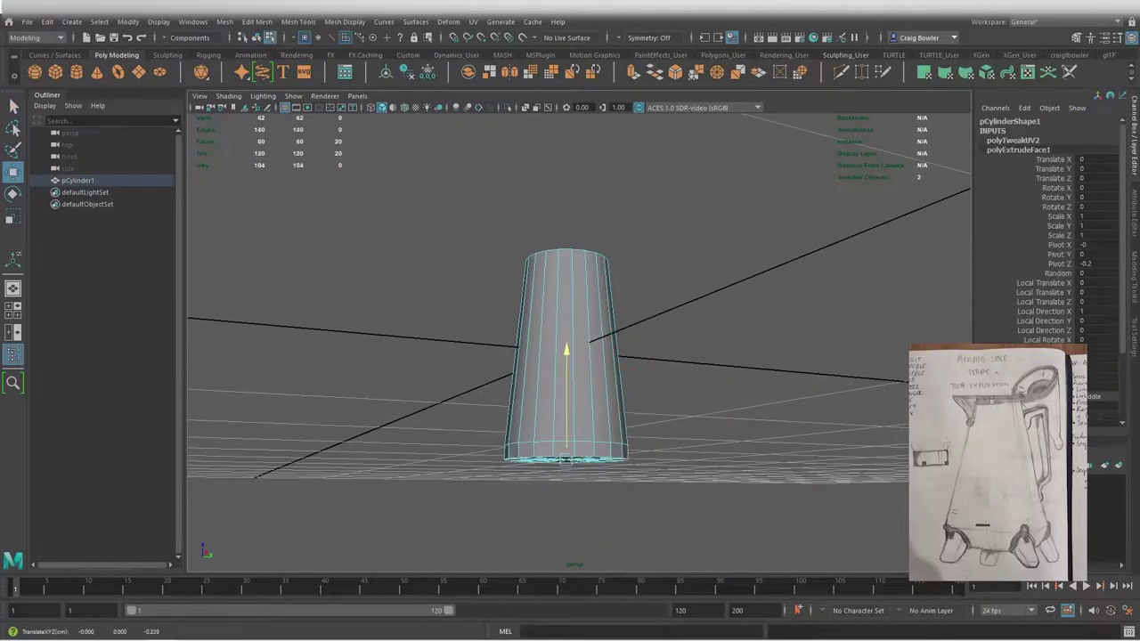
{"action": "key", "text": "ctrl+shift+t"}
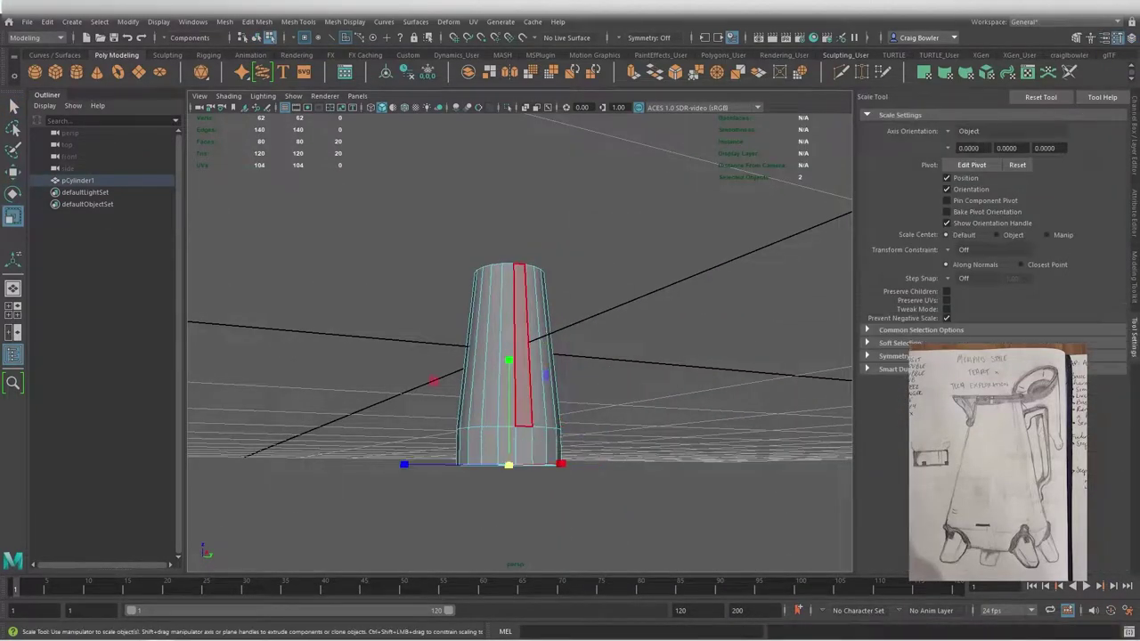
Select the top vertex ring, convert it to faces, and extrude the top rim
{"action": "left_click_drag", "start_coordinate": [508, 400], "coordinate": [552, 356], "text": "alt"}
{"action": "left_click_drag", "start_coordinate": [445, 250], "coordinate": [570, 285]}
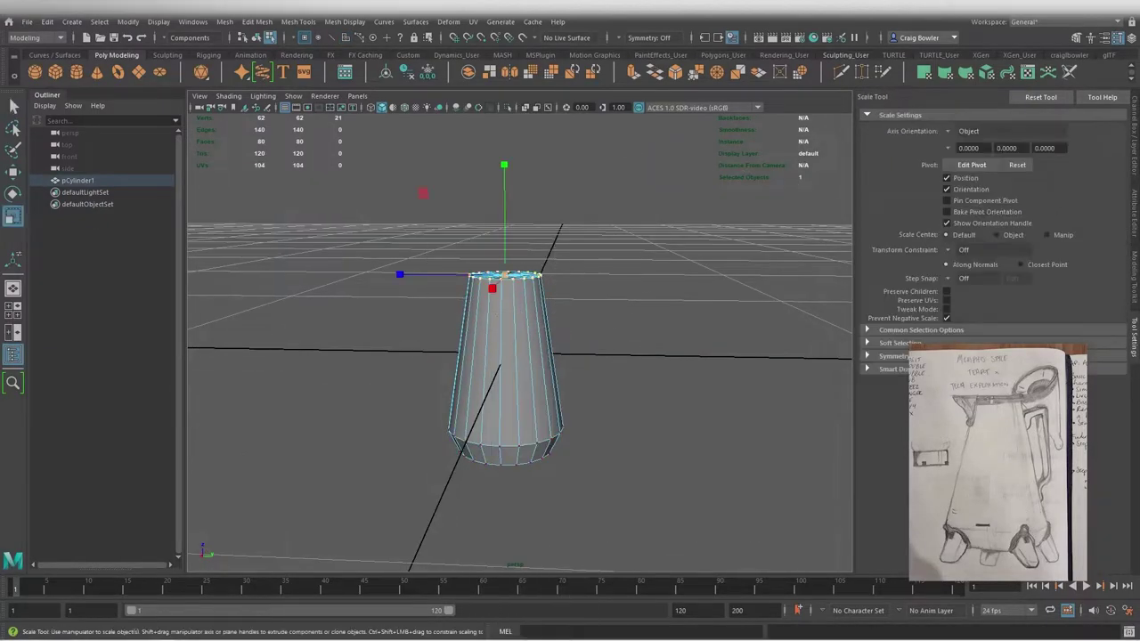
{"action": "key", "text": "q"}
{"action": "key", "text": "ctrl+F11"}
{"action": "key", "text": "ctrl+e"}
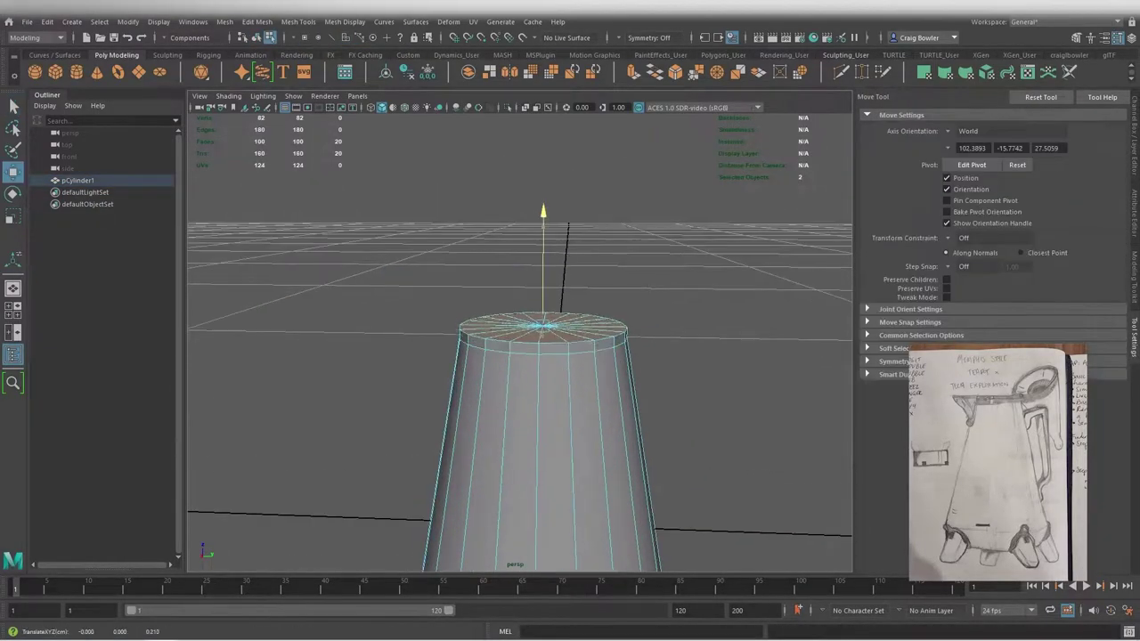
Cut a new edge loop just below the top with Multi-Cut
{"action": "scroll", "coordinate": [609, 248], "scroll_direction": "up", "scroll_amount": 5}
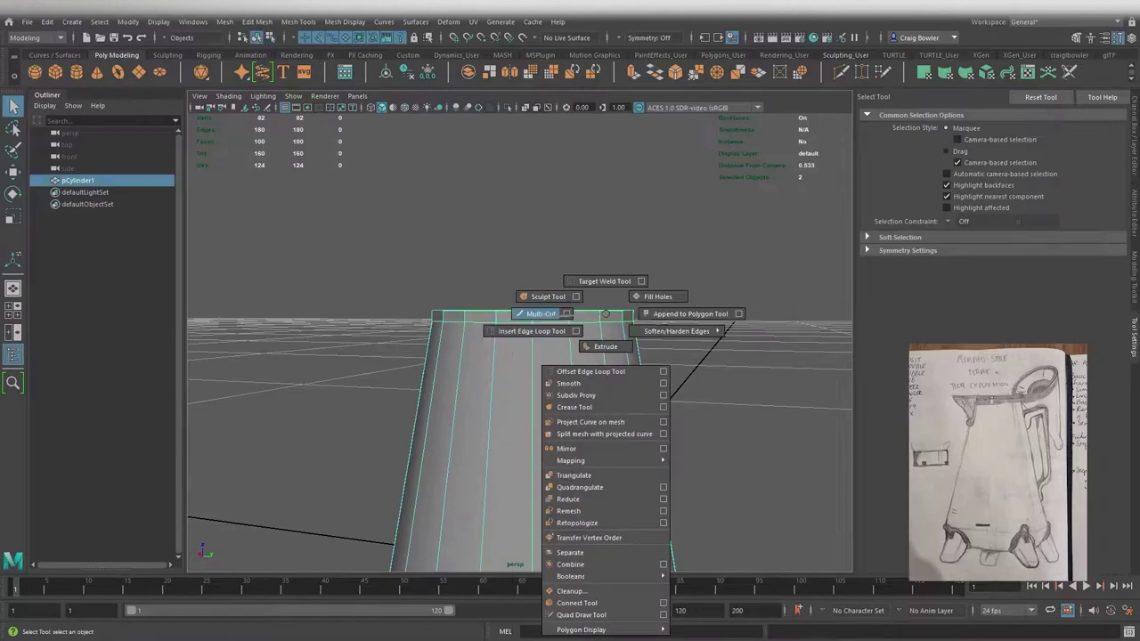
{"action": "right_click_drag", "start_coordinate": [561, 320], "coordinate": [676, 321], "text": "shift"}
{"action": "scroll", "coordinate": [726, 332], "scroll_direction": "down", "scroll_amount": 3}
{"action": "left_click_drag", "start_coordinate": [585, 389], "coordinate": [606, 321], "text": "alt"}
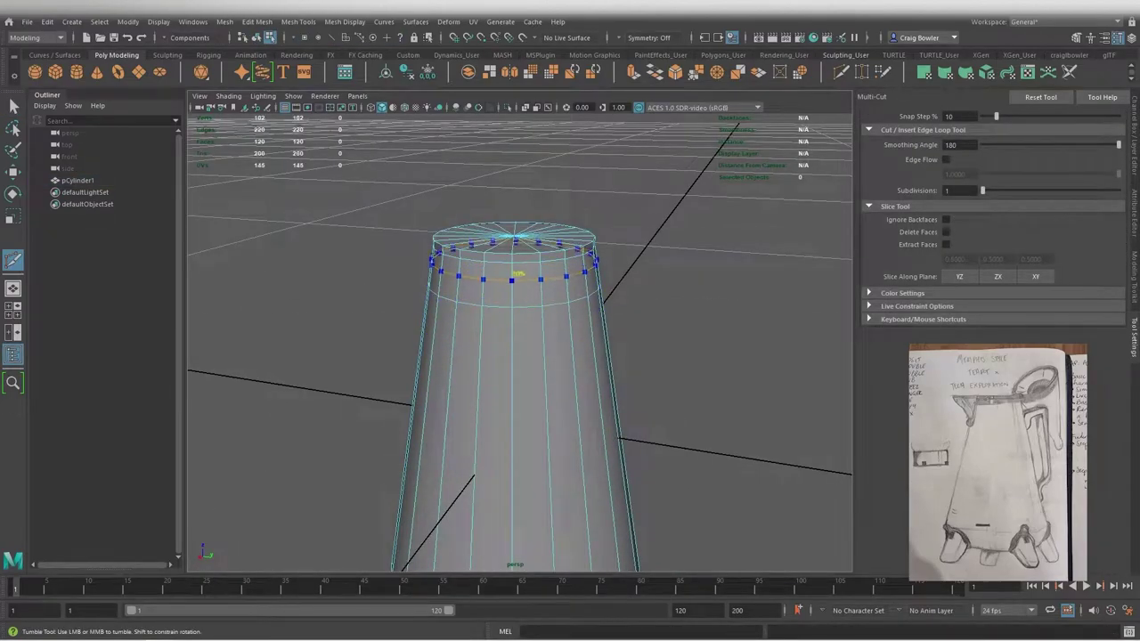
{"action": "scroll", "coordinate": [516, 356], "scroll_direction": "down", "scroll_amount": 3}
Bevel the cylinder's bottom edge with 4 segments
{"action": "key", "text": "w"}
{"action": "left_click_drag", "start_coordinate": [534, 400], "coordinate": [534, 285], "text": "alt"}
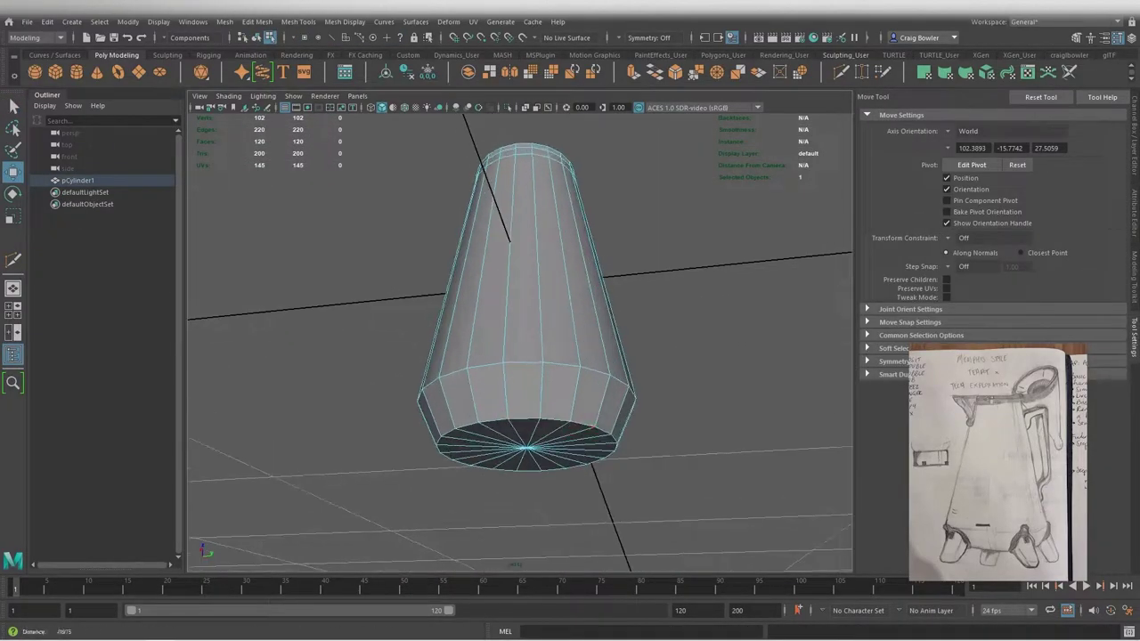
{"action": "right_click_drag", "start_coordinate": [590, 433], "coordinate": [630, 405], "text": "shift"}
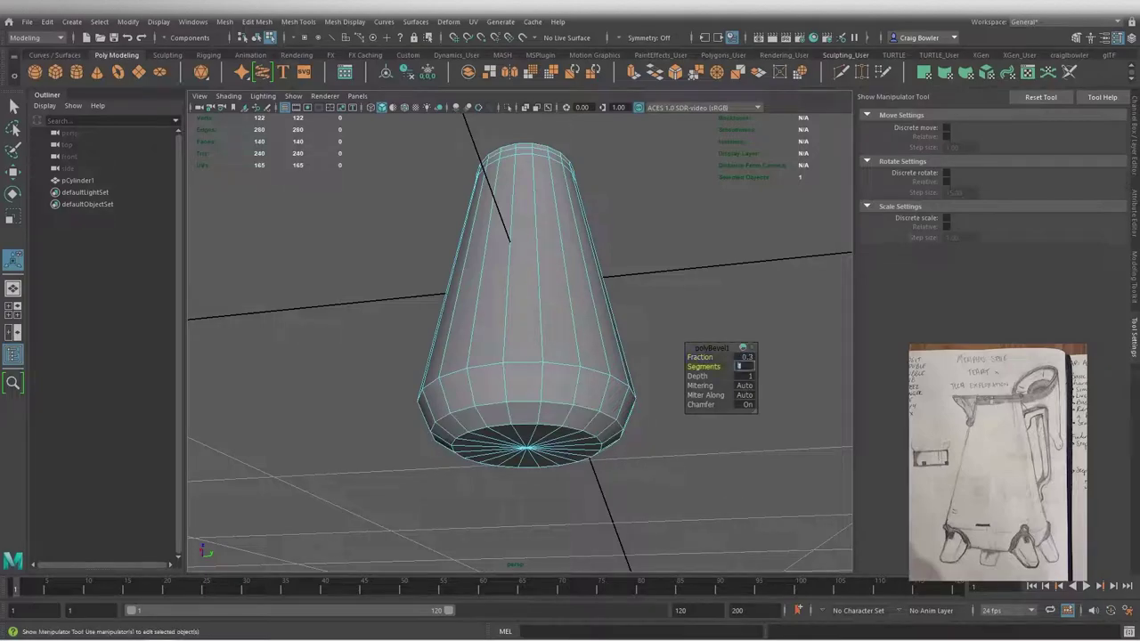
{"action": "type", "text": "4"}
{"action": "key", "text": "Return"}
Bevel the base edge loop and inspect the bevel history attributes
{"action": "double_click", "coordinate": [588, 294]}
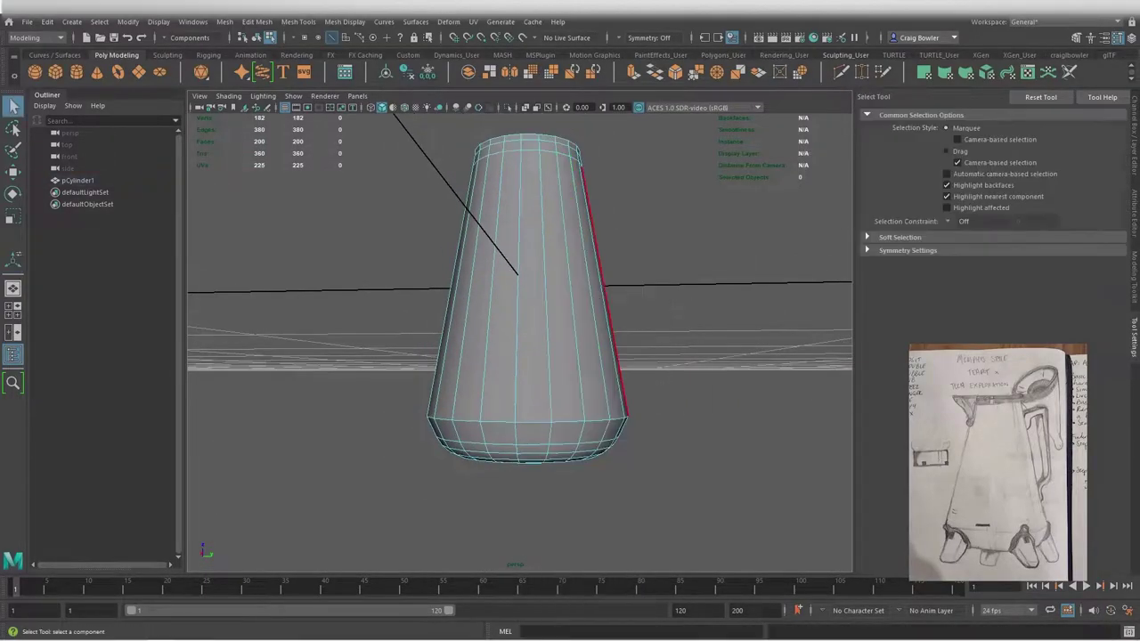
{"action": "right_click_drag", "start_coordinate": [573, 415], "coordinate": [623, 388], "text": "shift"}
{"action": "key", "text": "F8"}
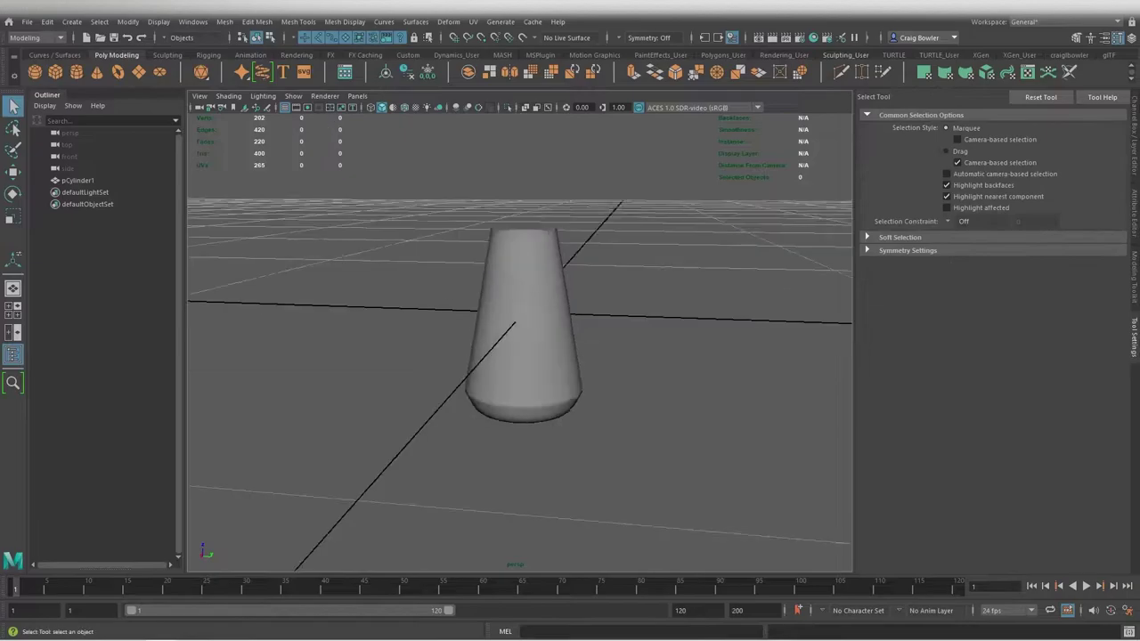
{"action": "left_click", "coordinate": [521, 330]}
{"action": "left_click_drag", "start_coordinate": [517, 356], "coordinate": [552, 356], "text": "alt"}
{"action": "key", "text": "ctrl+a"}
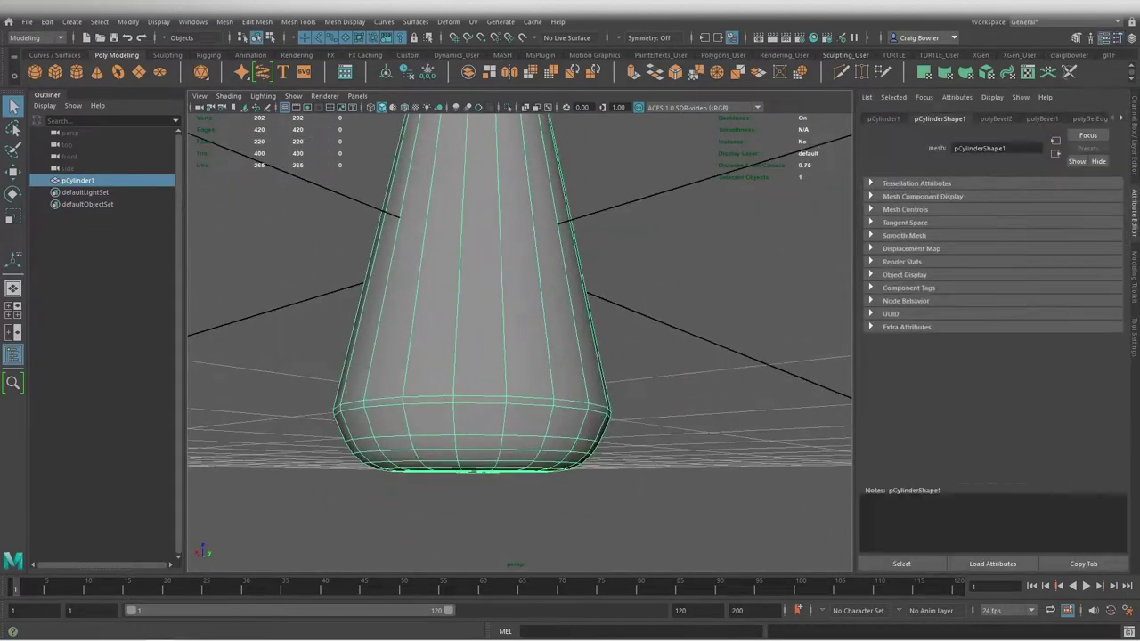
{"action": "scroll", "coordinate": [519, 339], "scroll_direction": "up", "scroll_amount": 3}
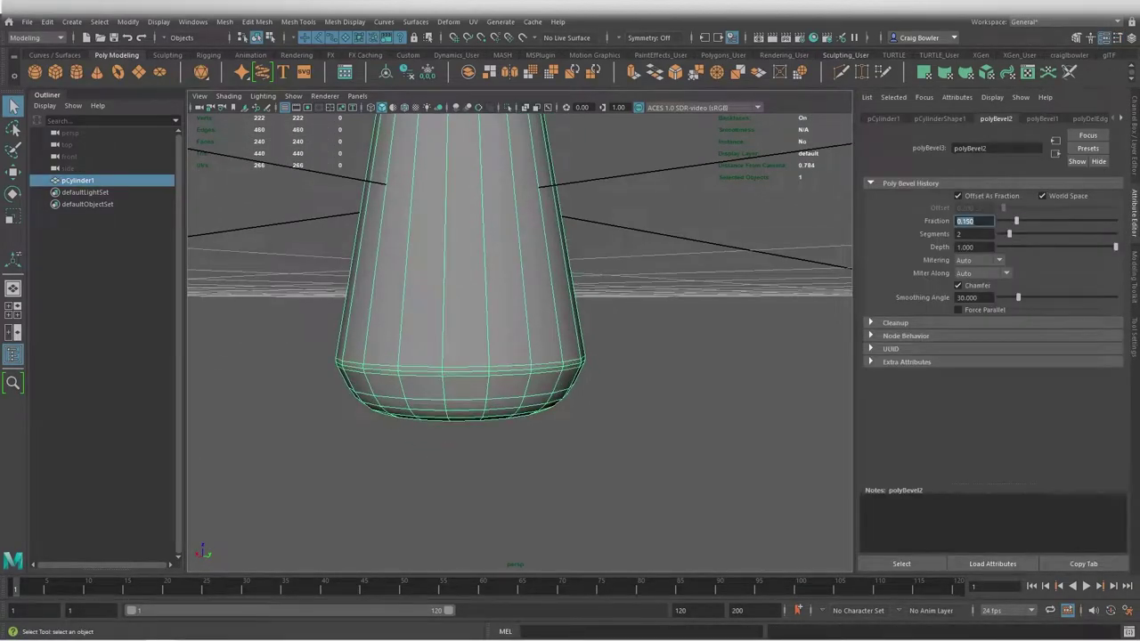
{"action": "mouse_move", "coordinate": [517, 356]}
{"action": "left_mouse_down", "text": "alt"}
{"action": "mouse_move", "coordinate": [517, 329]}
{"action": "mouse_move", "coordinate": [535, 365]}
{"action": "left_mouse_up", "text": "alt"}
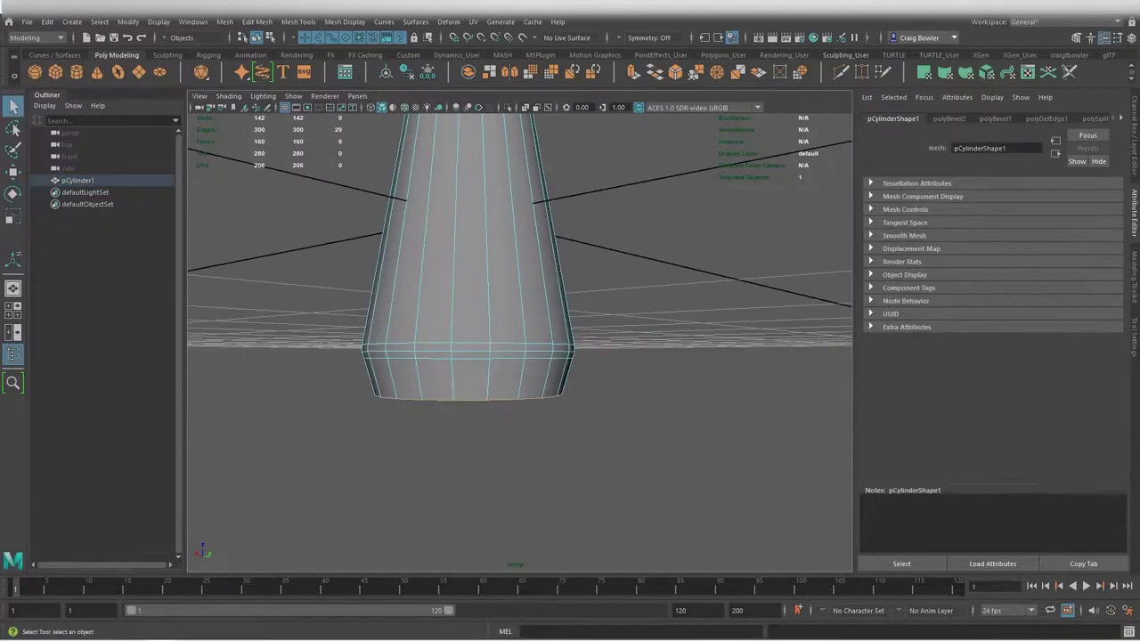
Bevel the bottom edge again from the edge context menu
{"action": "right_click", "coordinate": [542, 380], "text": "shift"}
{"action": "left_click", "coordinate": [601, 381]}
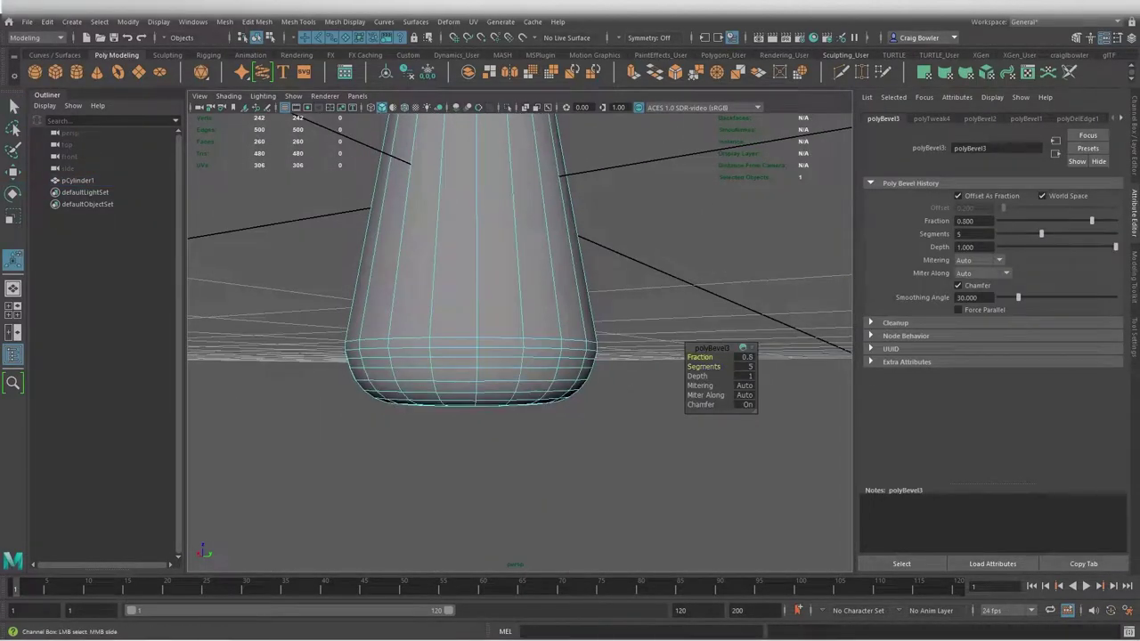
{"action": "key", "text": "F8"}
{"action": "left_click_drag", "start_coordinate": [516, 356], "coordinate": [516, 303], "text": "alt"}
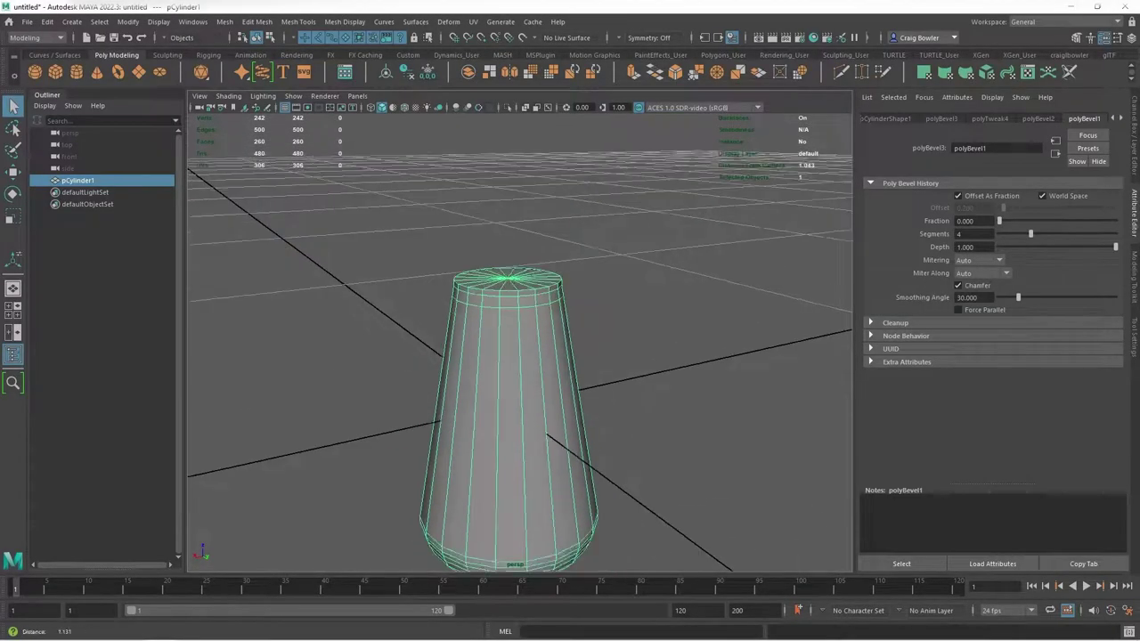
Duplicate the cone and extrude the copy's top face
{"action": "key", "text": "ctrl+d"}
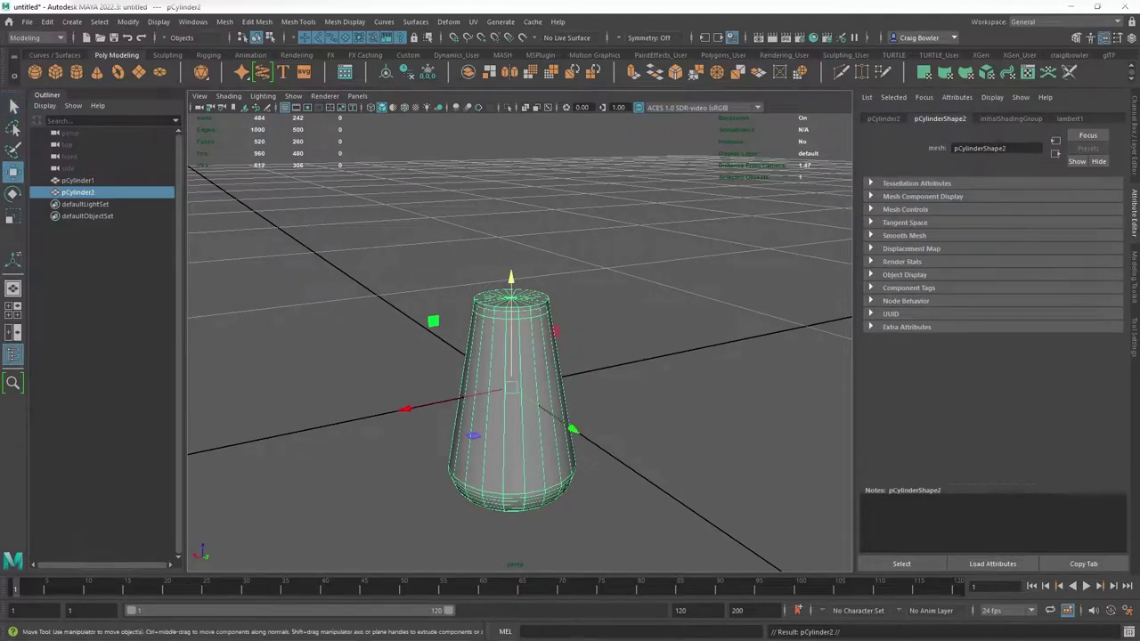
{"action": "scroll", "coordinate": [511, 392], "scroll_direction": "up", "scroll_amount": 5}
{"action": "left_click", "coordinate": [489, 250]}
{"action": "left_click_drag", "start_coordinate": [512, 400], "coordinate": [512, 356], "text": "alt"}
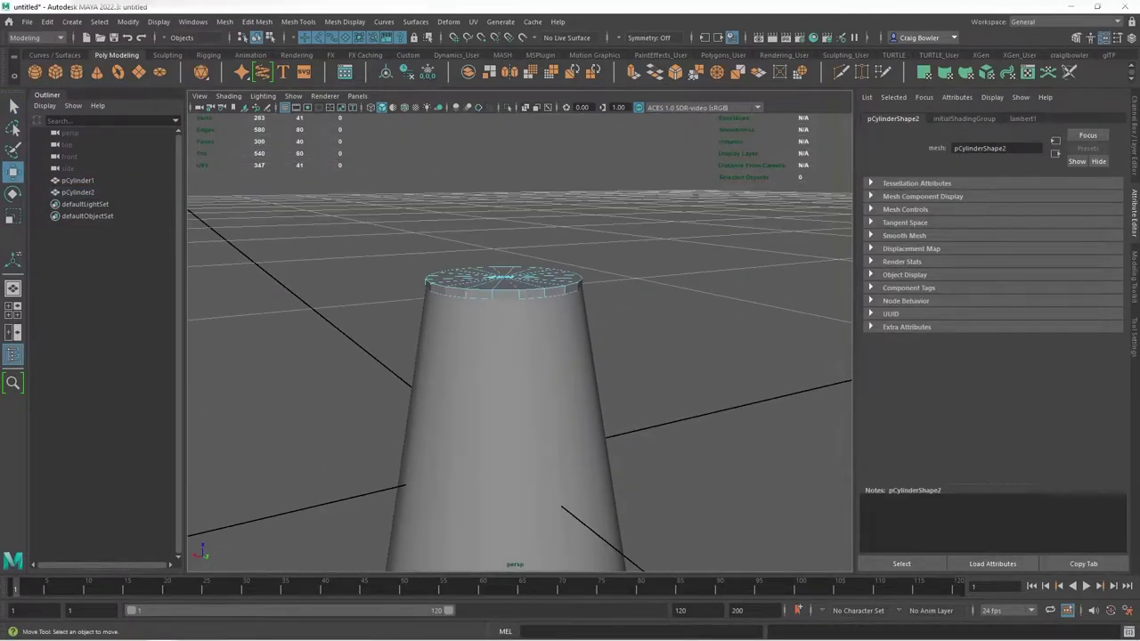
{"action": "right_click_drag", "start_coordinate": [559, 266], "coordinate": [494, 274], "text": "shift"}
{"action": "mouse_move", "coordinate": [512, 400]}
{"action": "left_mouse_down", "text": "alt"}
{"action": "mouse_move", "coordinate": [525, 365]}
{"action": "mouse_move", "coordinate": [552, 356]}
{"action": "left_mouse_up", "text": "alt"}
Isolate the copy in view and select its top faces
{"action": "right_click", "coordinate": [641, 255]}
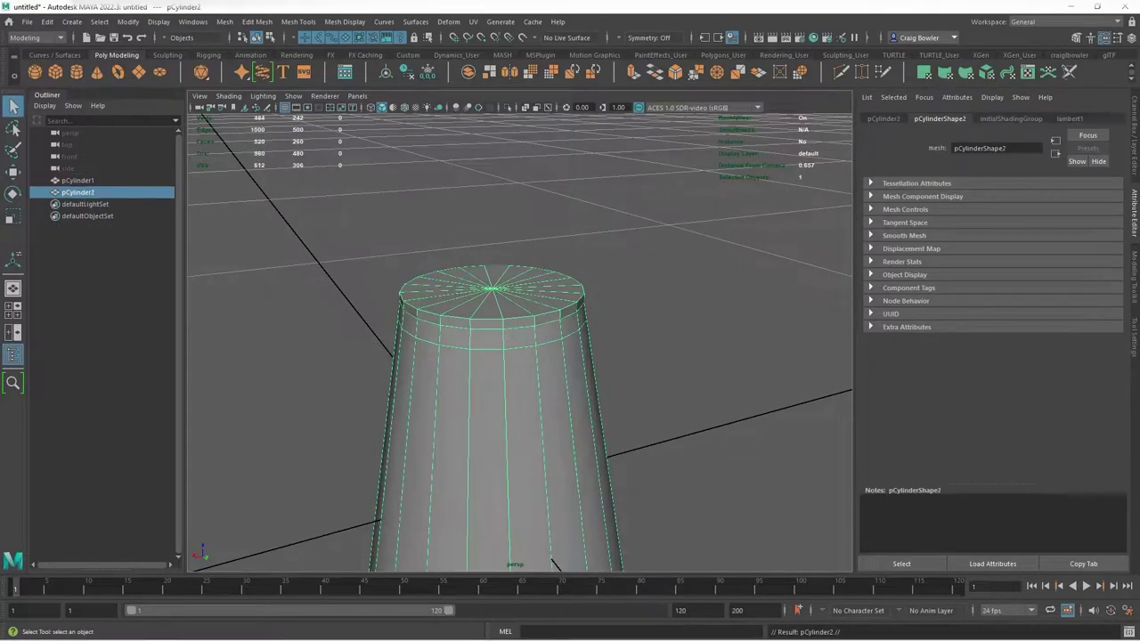
{"action": "key", "text": "alt+h"}
{"action": "key", "text": "space"}
{"action": "left_click_drag", "start_coordinate": [461, 146], "coordinate": [613, 202]}
Raise the copy's top edges with Transform Components
{"action": "key", "text": "w"}
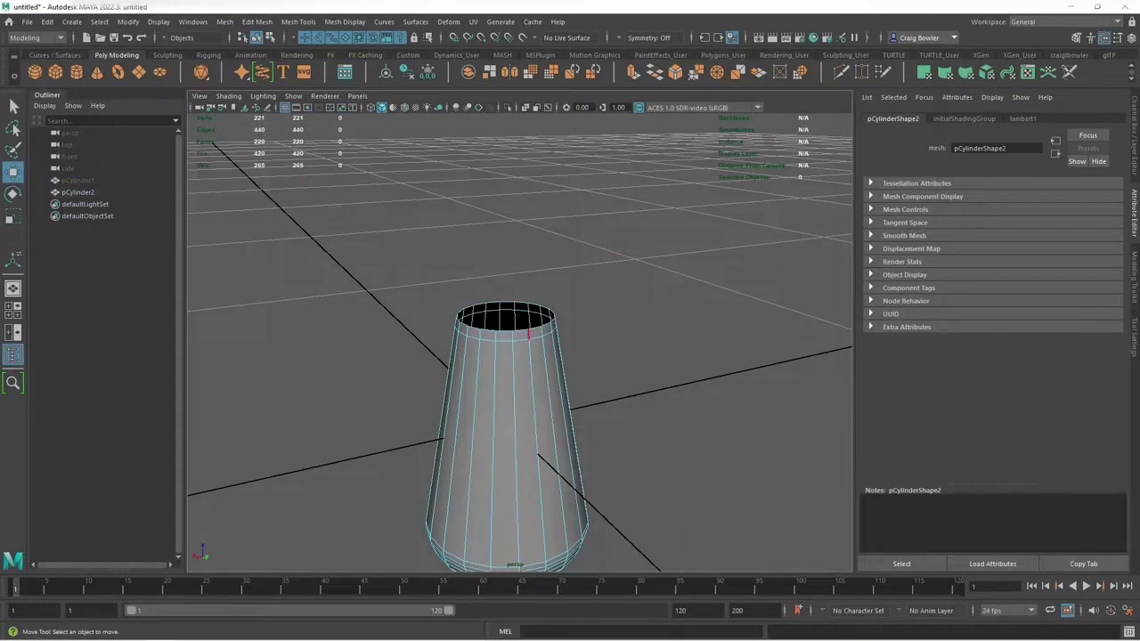
{"action": "left_click_drag", "start_coordinate": [498, 374], "coordinate": [552, 338], "text": "alt"}
{"action": "right_click_drag", "start_coordinate": [667, 267], "coordinate": [681, 419], "text": "shift"}
{"action": "left_click_drag", "start_coordinate": [538, 169], "coordinate": [535, 117]}
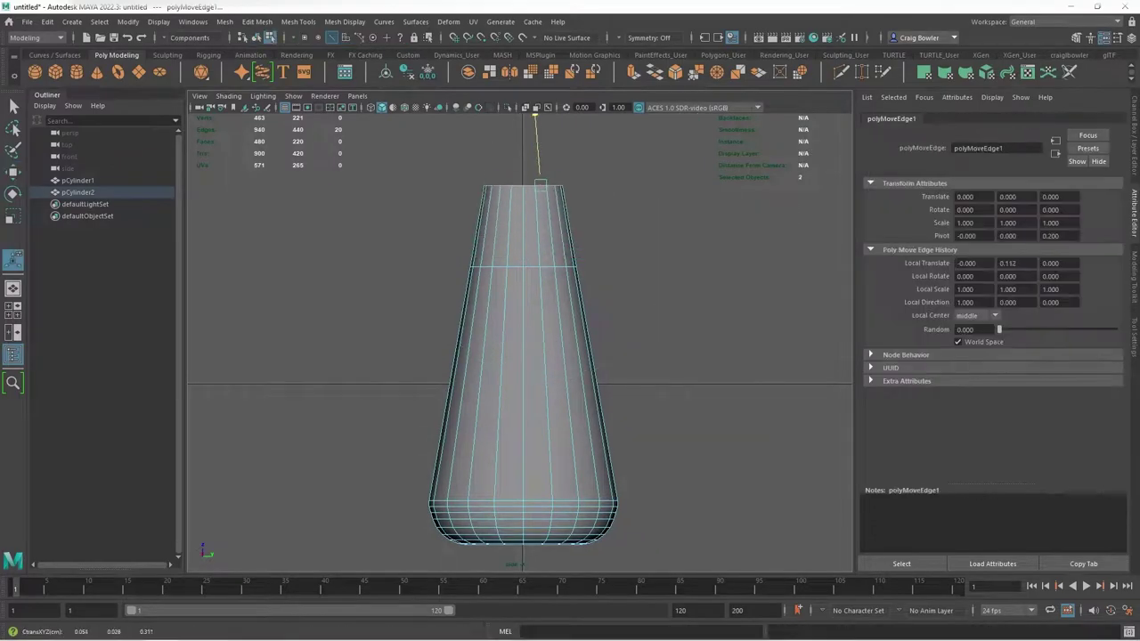
{"action": "key", "text": "q"}
{"action": "scroll", "coordinate": [520, 343], "scroll_direction": "up", "scroll_amount": 3}
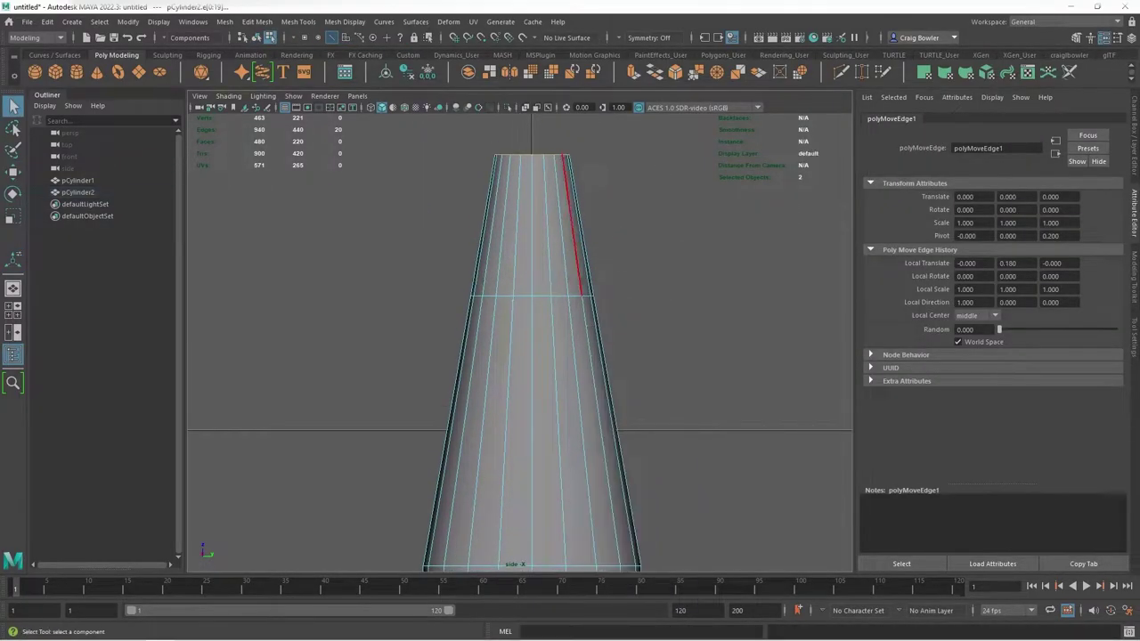
Undo the raised edges and bevel changes back to the fresh copy
{"action": "key", "text": "ctrl+z"}
{"action": "key", "text": "ctrl+z"}
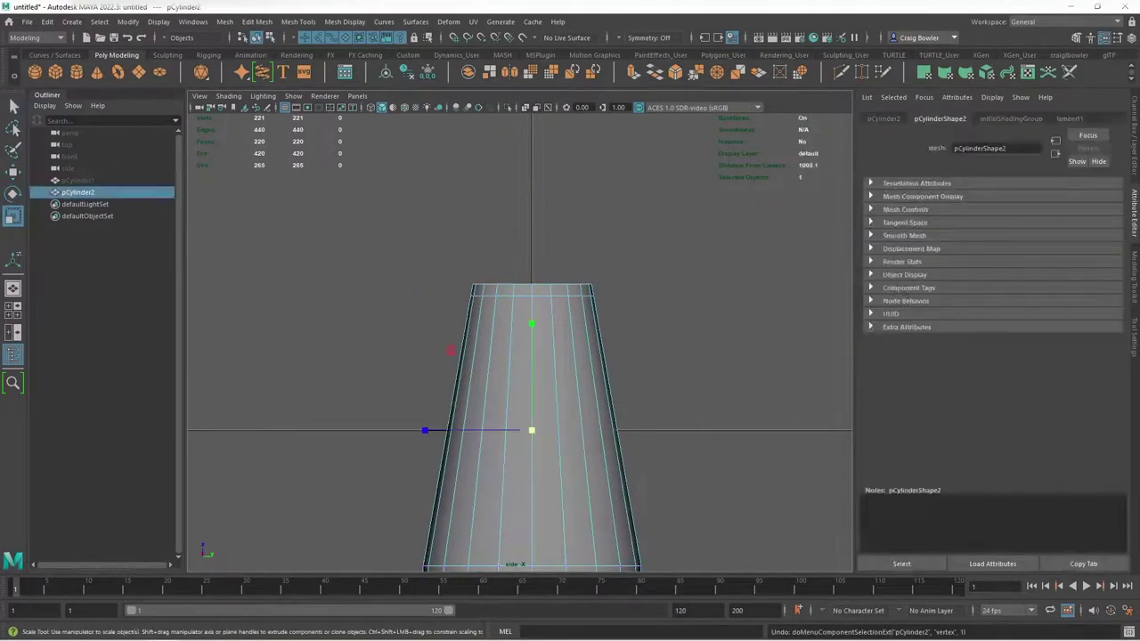
{"action": "key", "text": "ctrl+z"}
{"action": "key", "text": "ctrl+z"}
{"action": "key", "text": "ctrl+z"}
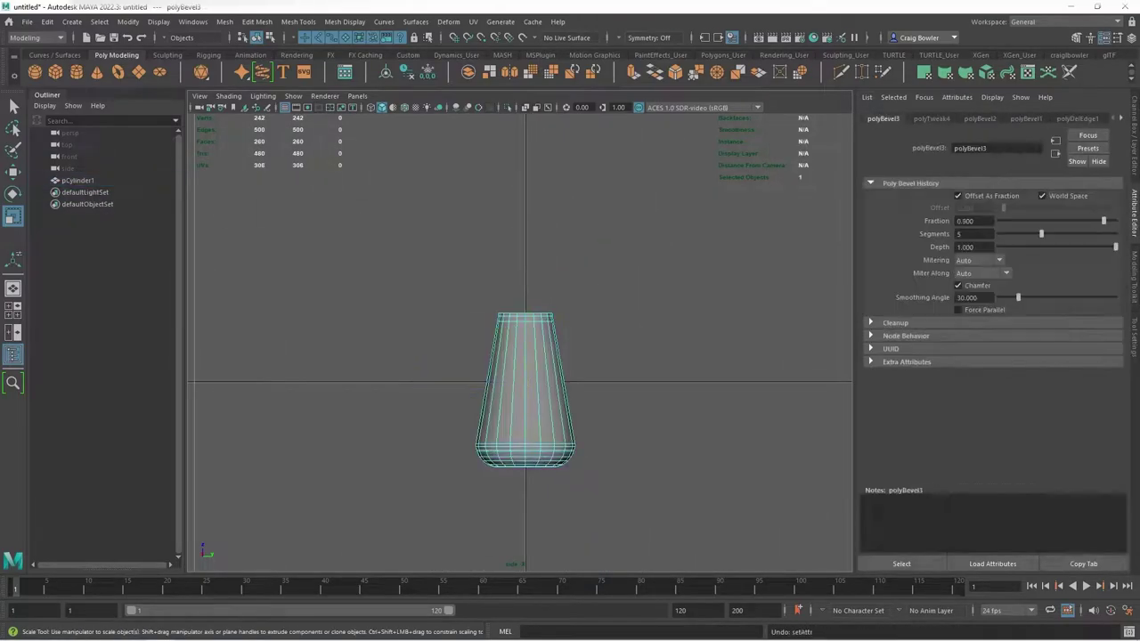
{"action": "key", "text": "ctrl+z"}
{"action": "key", "text": "ctrl+z"}
{"action": "key", "text": "ctrl+z"}
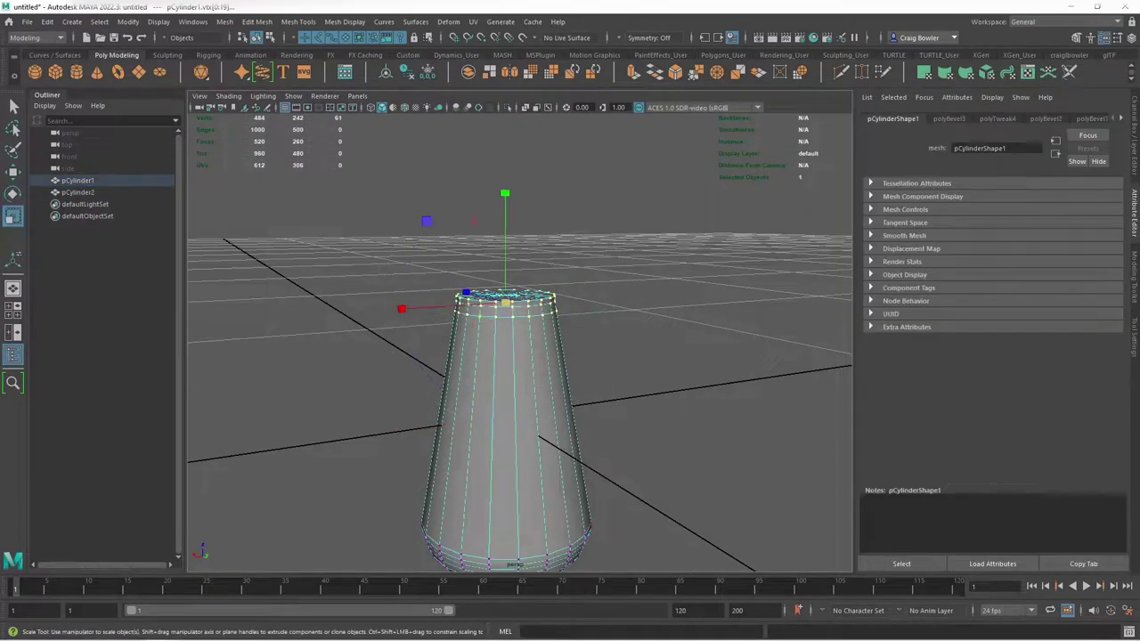
{"action": "key", "text": "ctrl+z"}
{"action": "key", "text": "ctrl+z"}
{"action": "key", "text": "ctrl+z"}
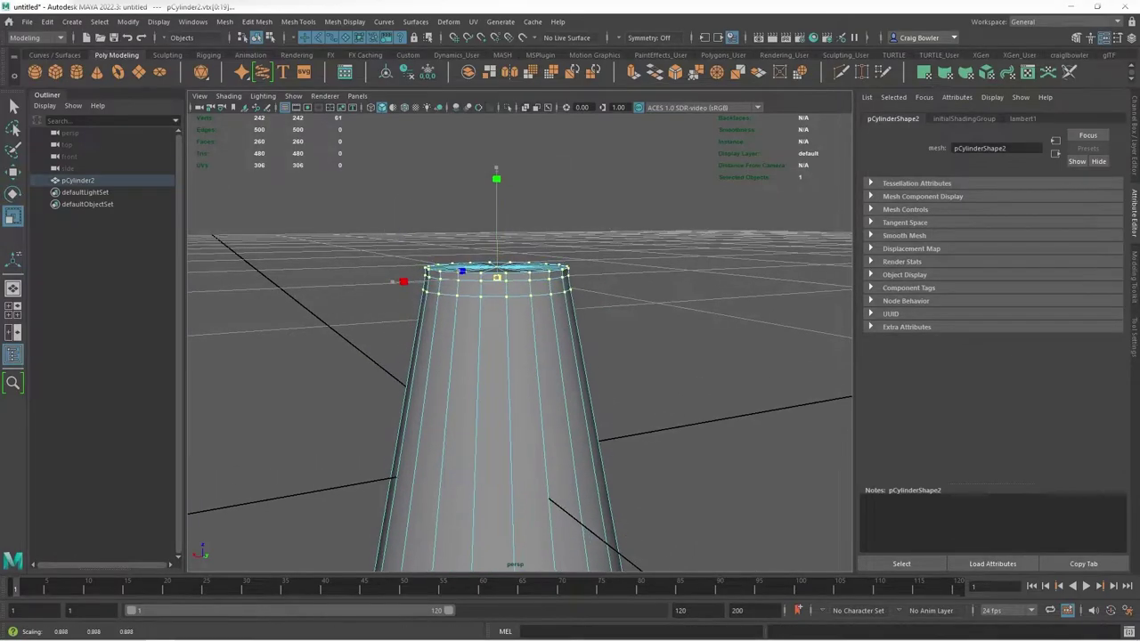
{"action": "key", "text": "ctrl+z"}
Step through undo and redo history to restore pCylinder3's raised top edge ring
{"action": "key", "text": "ctrl+z"}
{"action": "key", "text": "ctrl+z"}
{"action": "key", "text": "ctrl+z"}
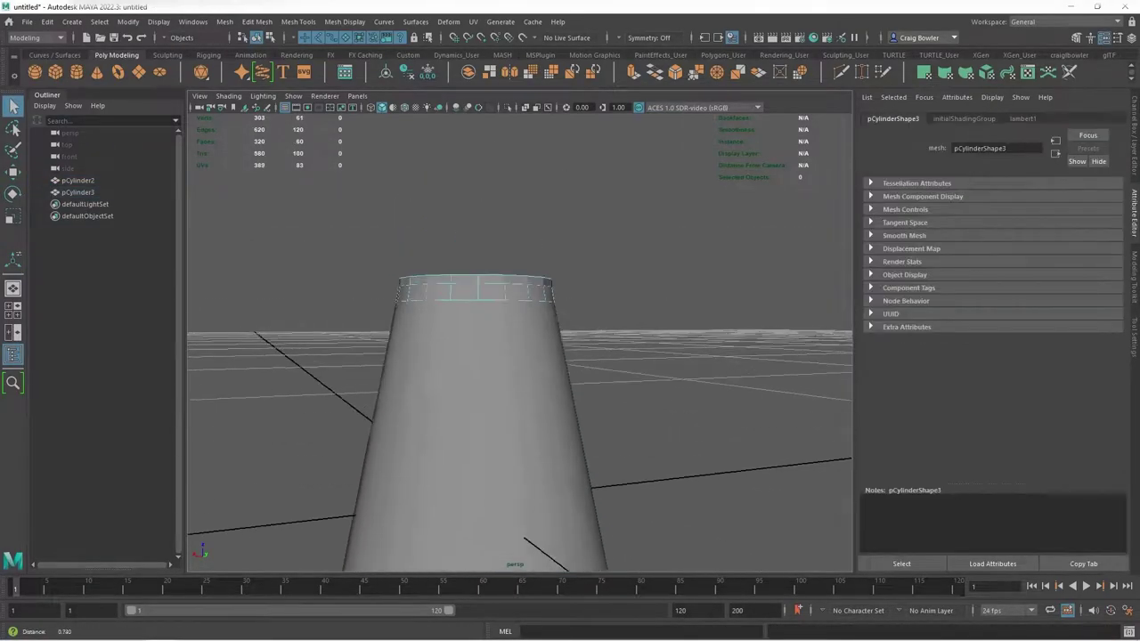
{"action": "key", "text": "ctrl+z"}
{"action": "key", "text": "ctrl+z"}
{"action": "right_click_drag", "start_coordinate": [618, 224], "coordinate": [656, 287], "text": "shift"}
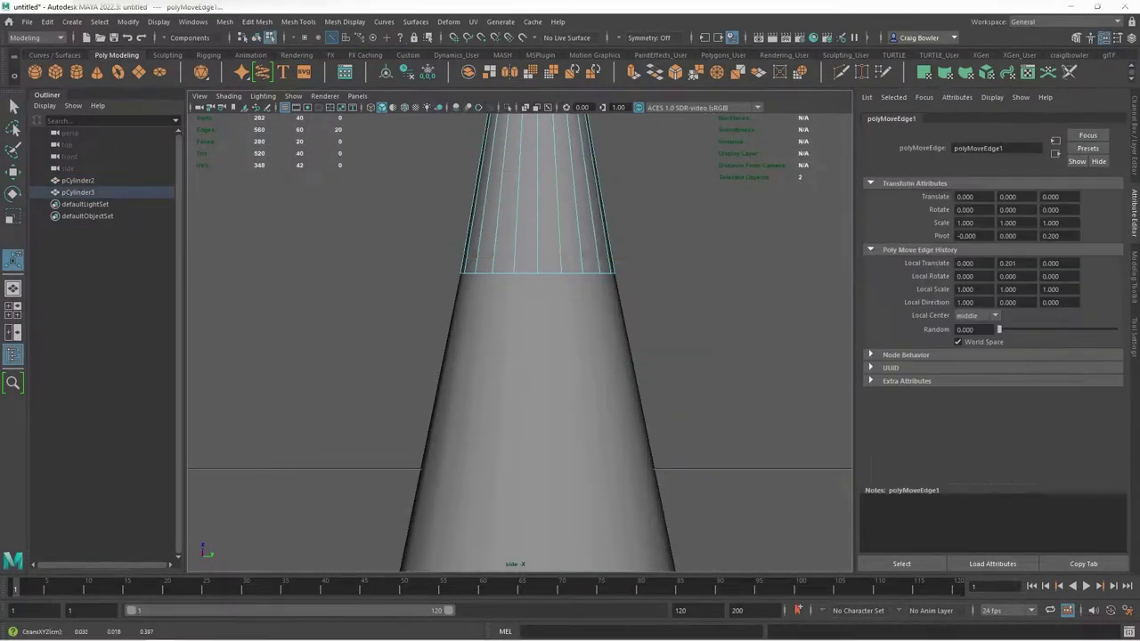
{"action": "key", "text": "ctrl+z"}
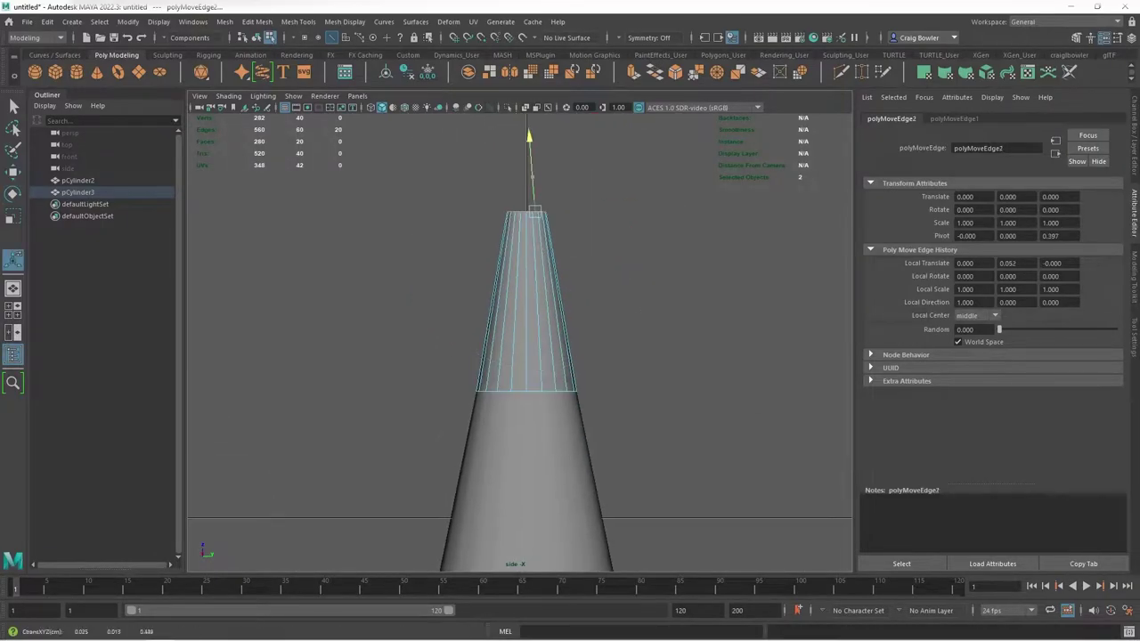
{"action": "key", "text": "ctrl+z"}
{"action": "key", "text": "ctrl+z"}
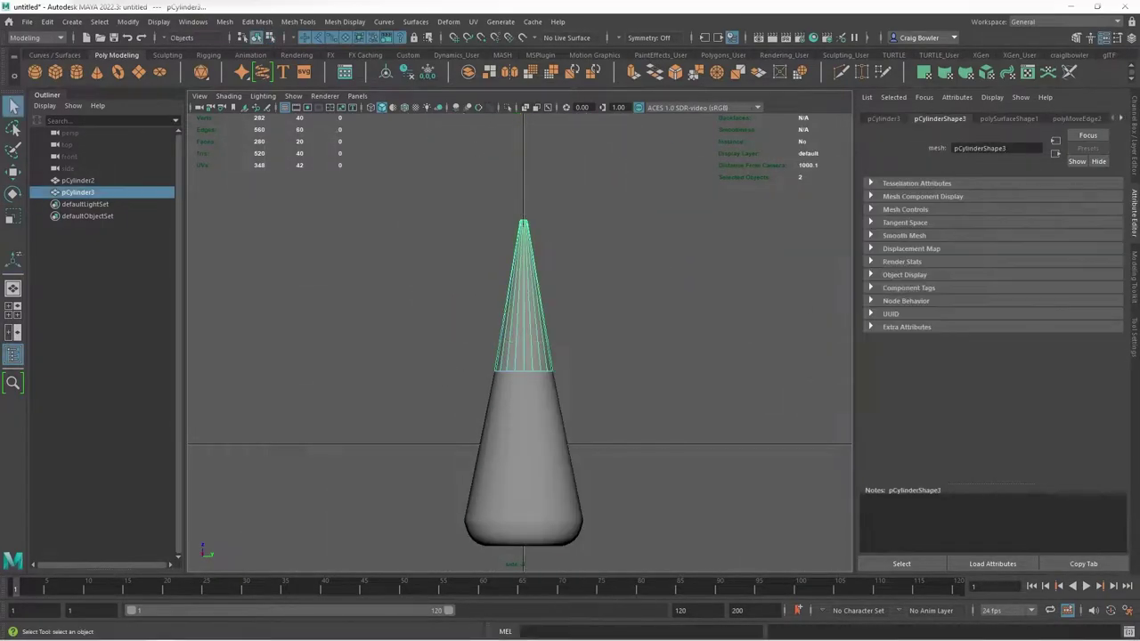
{"action": "key", "text": "ctrl+z"}
{"action": "key", "text": "ctrl+z"}
{"action": "key", "text": "ctrl+z"}
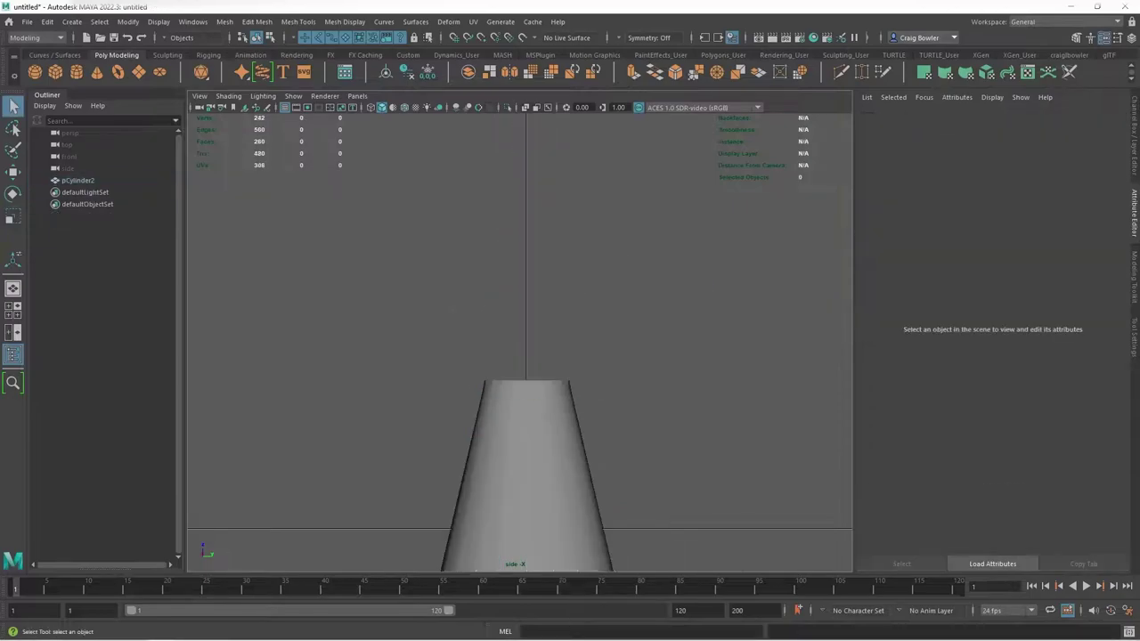
{"action": "key", "text": "ctrl+z"}
{"action": "key", "text": "shift+z"}
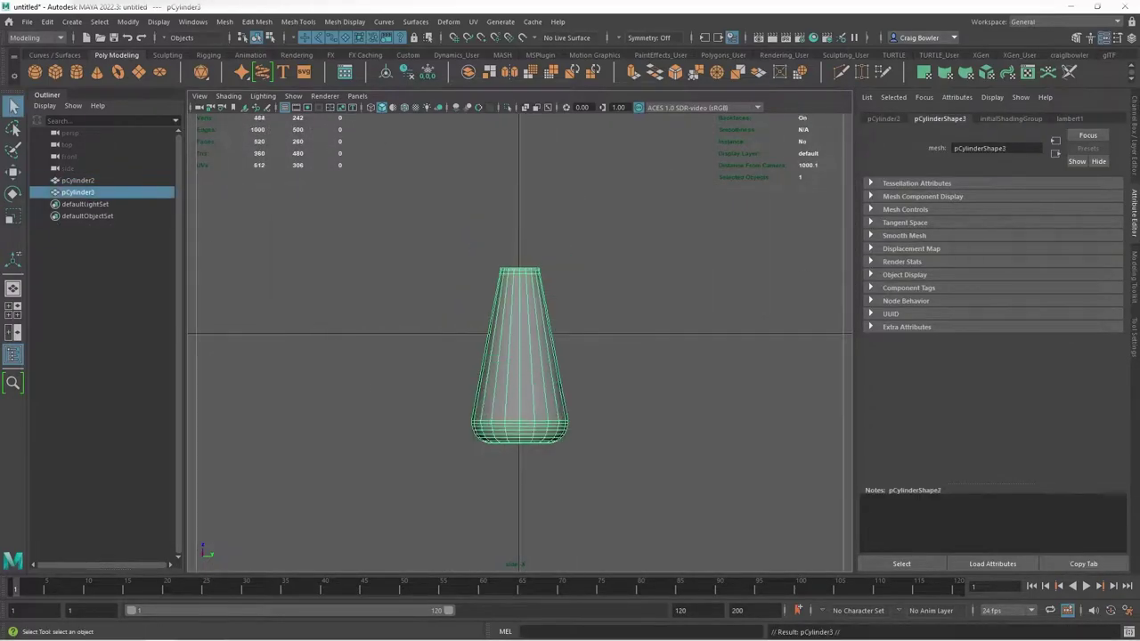
{"action": "key", "text": "shift+z"}
{"action": "key", "text": "shift+z"}
{"action": "key", "text": "shift+z"}
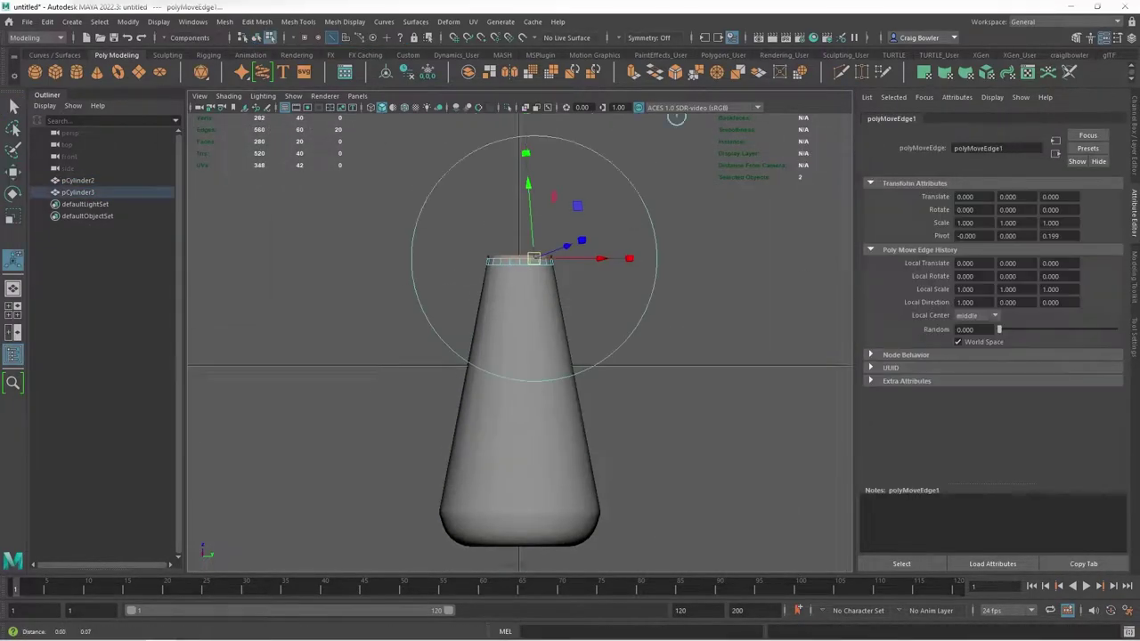
{"action": "key", "text": "shift+z"}
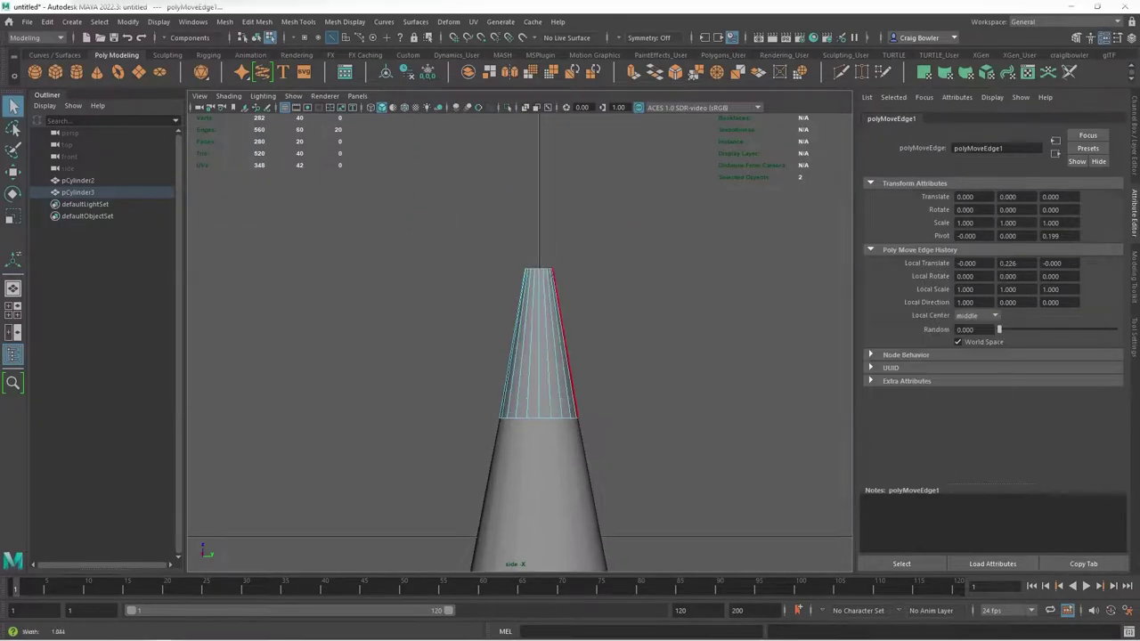
Slide the tip's lower edge ring downward and switch to face selection
{"action": "right_click_drag", "start_coordinate": [625, 268], "coordinate": [615, 363], "text": "shift"}
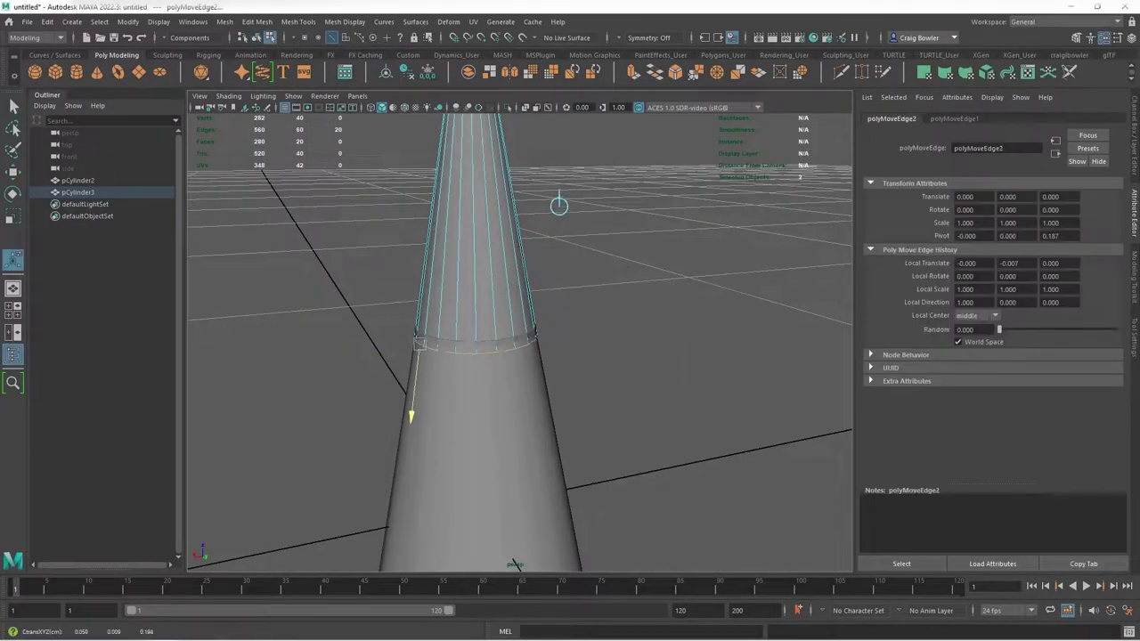
{"action": "right_click_drag", "start_coordinate": [514, 564], "coordinate": [588, 563], "text": "alt"}
{"action": "key", "text": "q"}
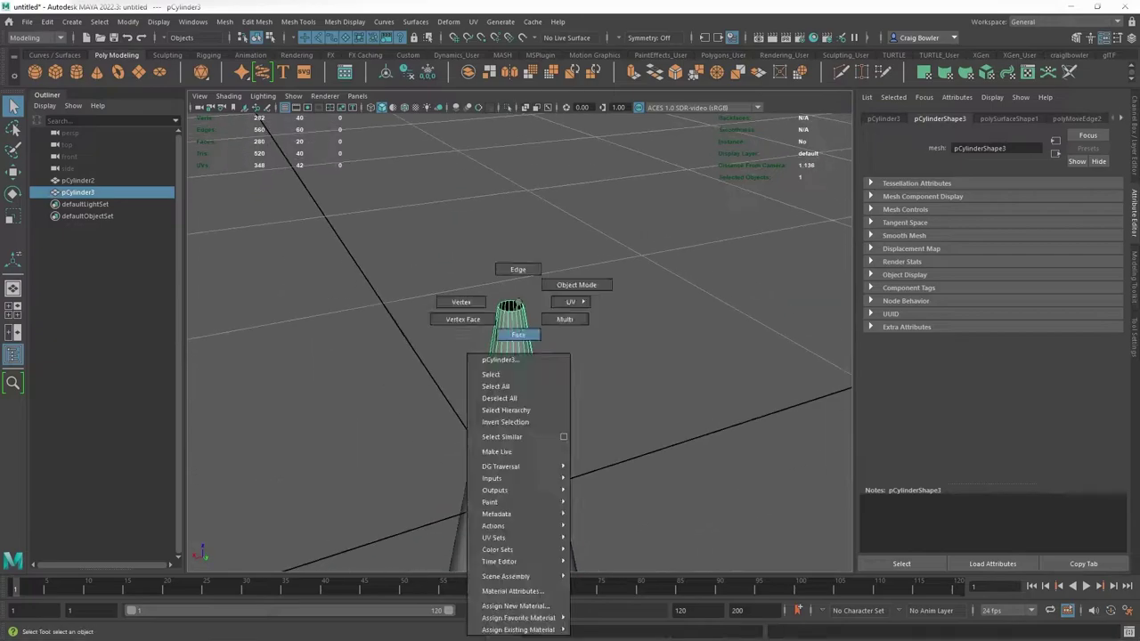
{"action": "right_click_drag", "start_coordinate": [521, 317], "coordinate": [481, 318]}
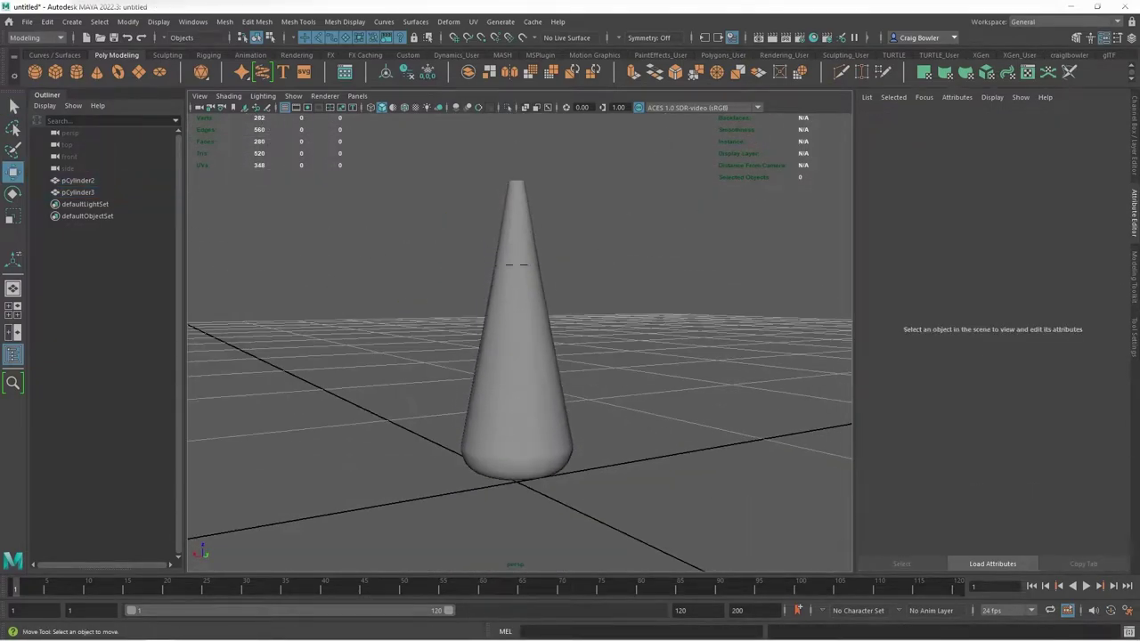
{"action": "key", "text": "ctrl+shift+s"}
Save the scene as teapot-memphis.mb in the props/teapot-memphis/scenes folder
{"action": "left_click", "coordinate": [325, 373]}
{"action": "double_click", "coordinate": [401, 209]}
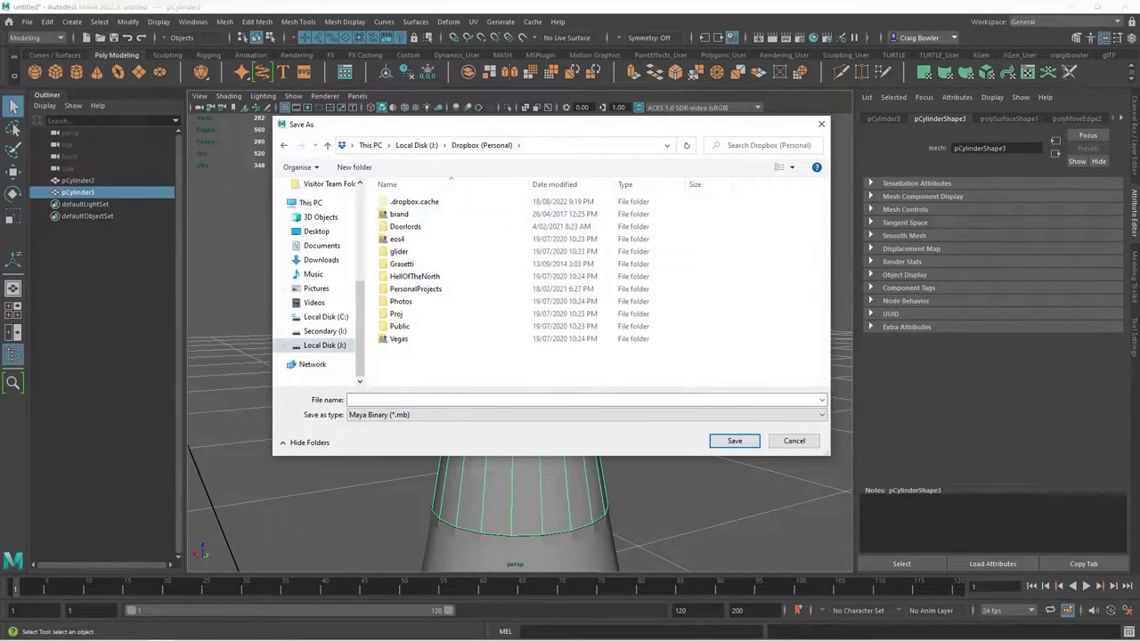
{"action": "key", "text": "Escape"}
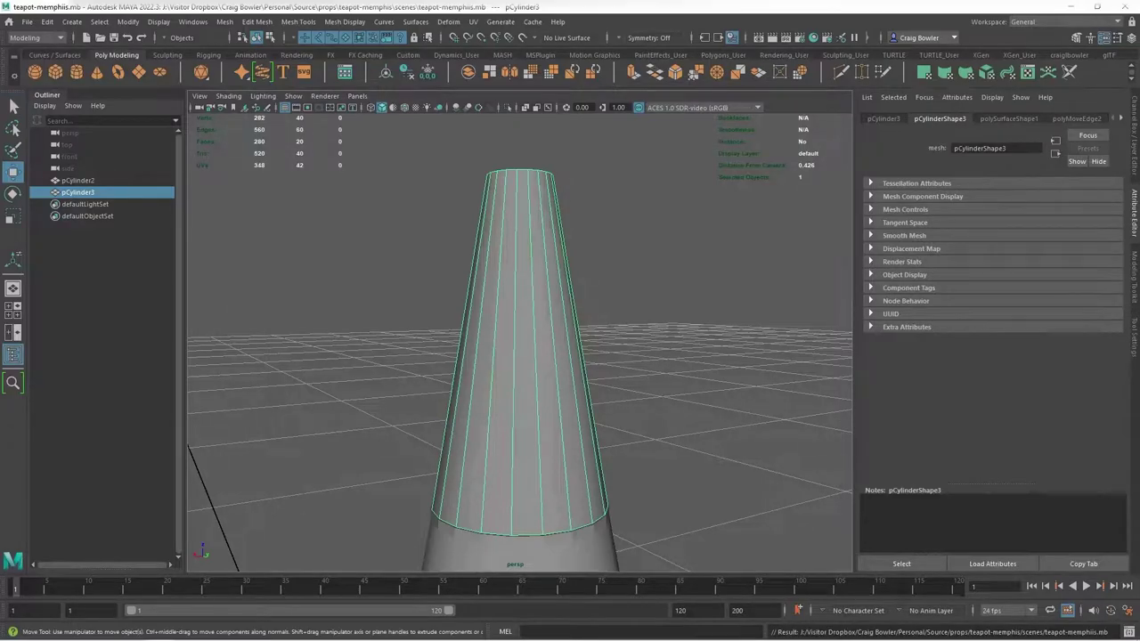
Scale the tip's edge ring and detach the slender top as its own object
{"action": "key", "text": "w"}
{"action": "scroll", "coordinate": [519, 356], "scroll_direction": "down", "scroll_amount": 3}
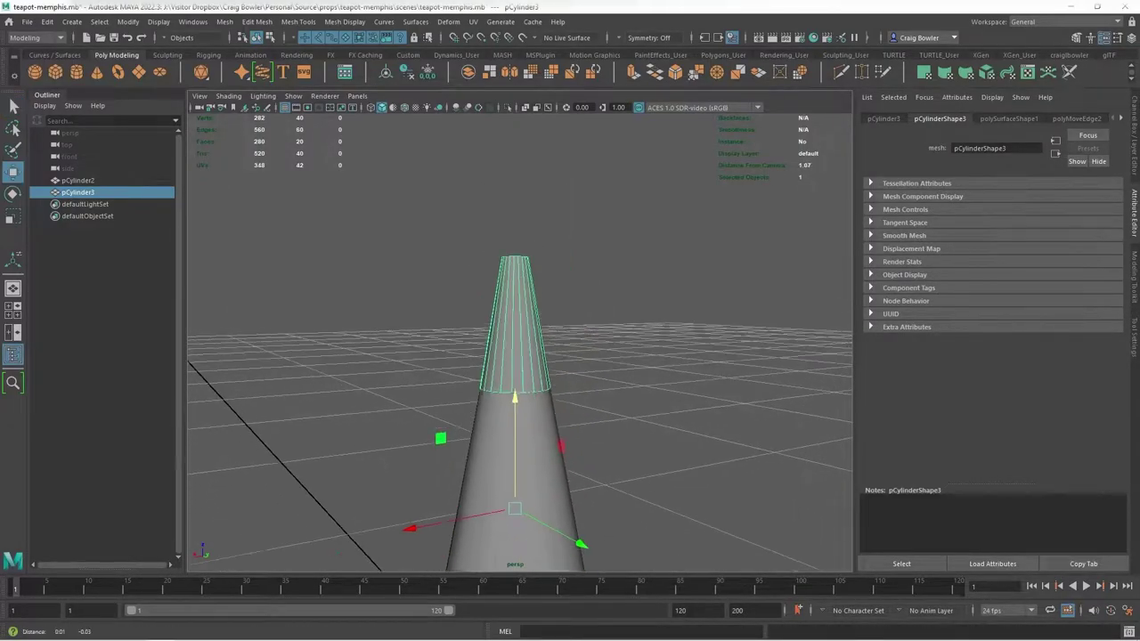
{"action": "scroll", "coordinate": [519, 357], "scroll_direction": "down", "scroll_amount": 3}
{"action": "scroll", "coordinate": [519, 356], "scroll_direction": "up", "scroll_amount": 3}
{"action": "right_click", "coordinate": [534, 267]}
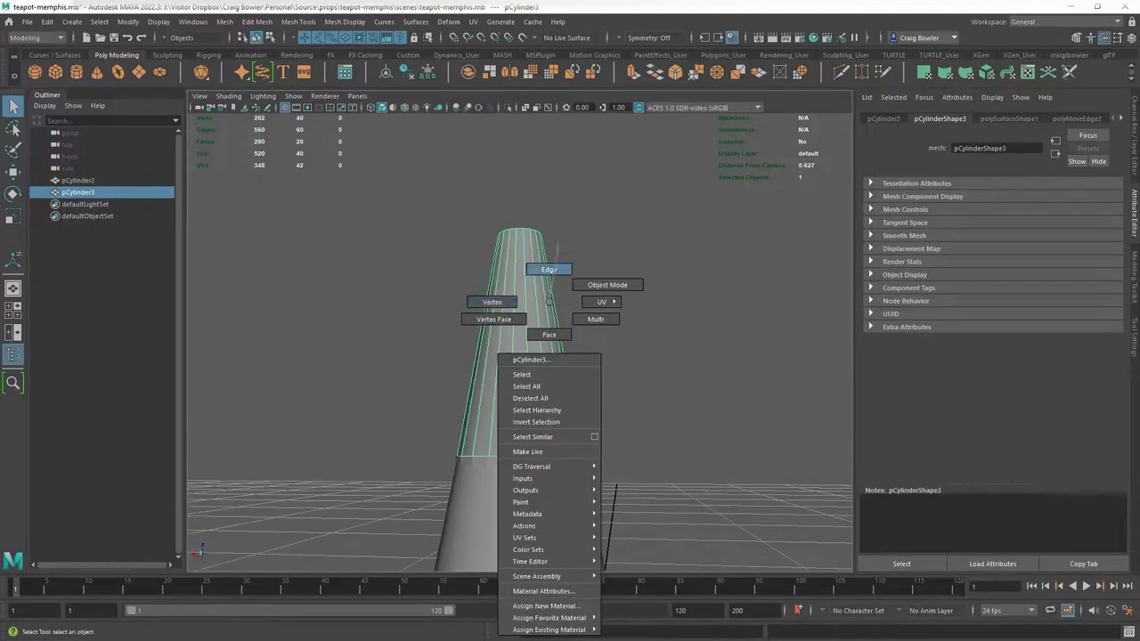
{"action": "right_click_drag", "start_coordinate": [504, 305], "coordinate": [535, 343], "text": "alt"}
{"action": "scroll", "coordinate": [527, 300], "scroll_direction": "down", "scroll_amount": 3}
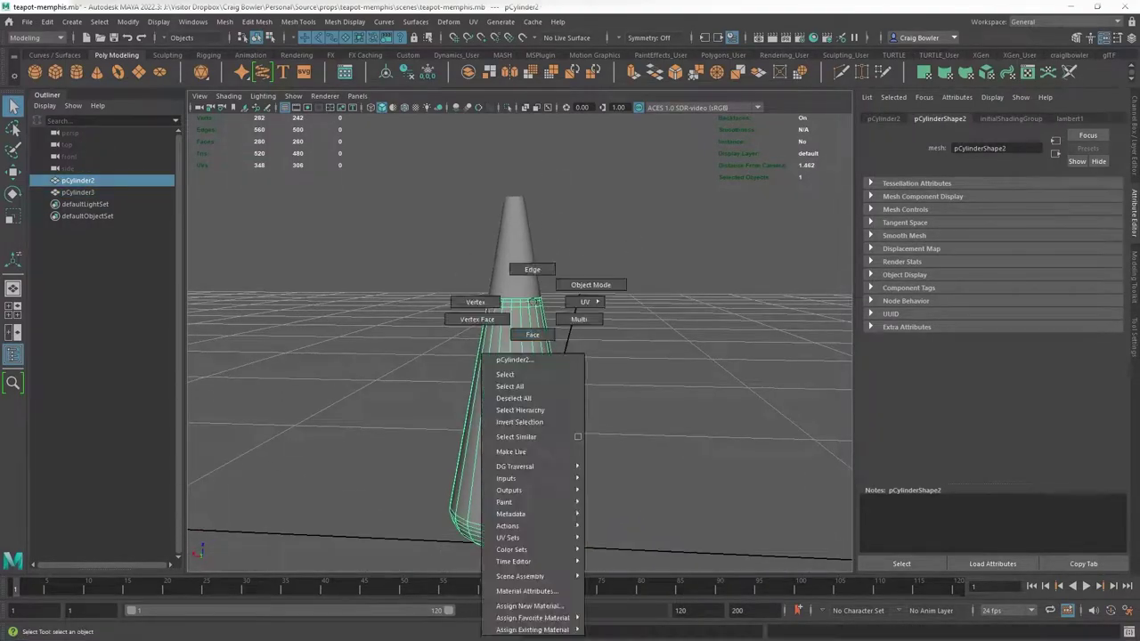
{"action": "key", "text": "r"}
{"action": "scroll", "coordinate": [520, 356], "scroll_direction": "down", "scroll_amount": 3}
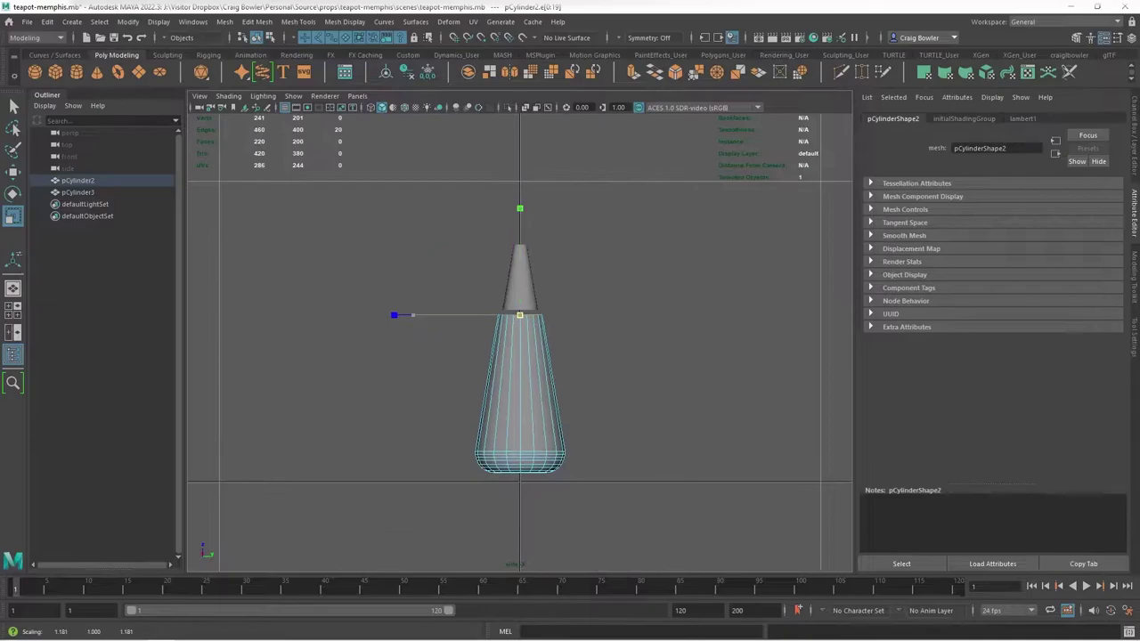
{"action": "right_click_drag", "start_coordinate": [575, 306], "coordinate": [572, 499], "text": "shift"}
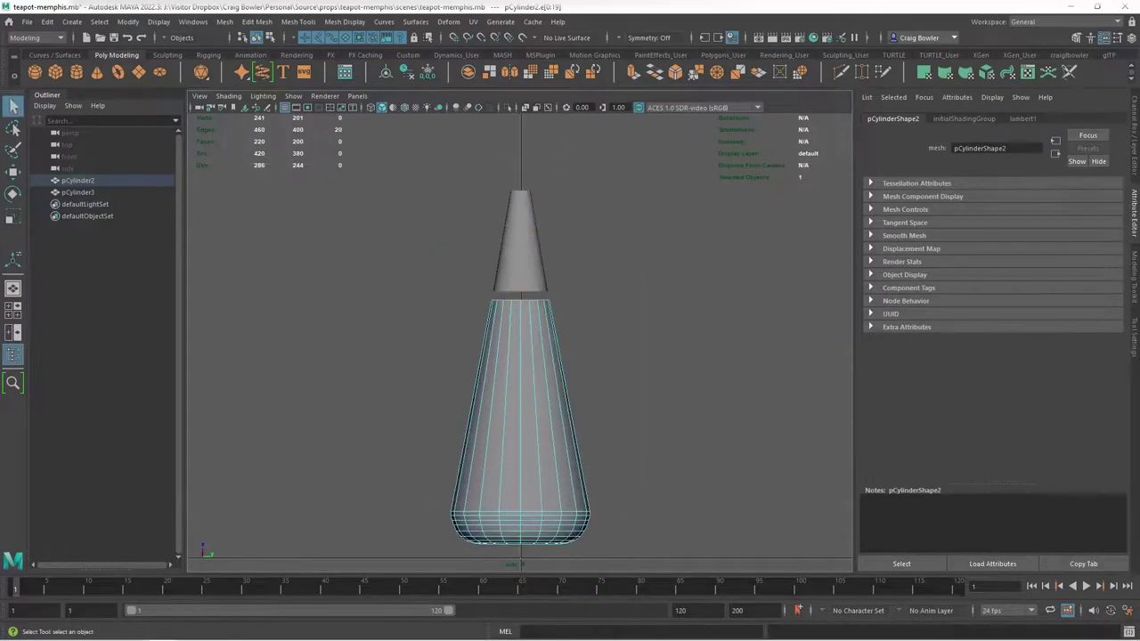
{"action": "right_click_drag", "start_coordinate": [534, 294], "coordinate": [544, 534], "text": "shift"}
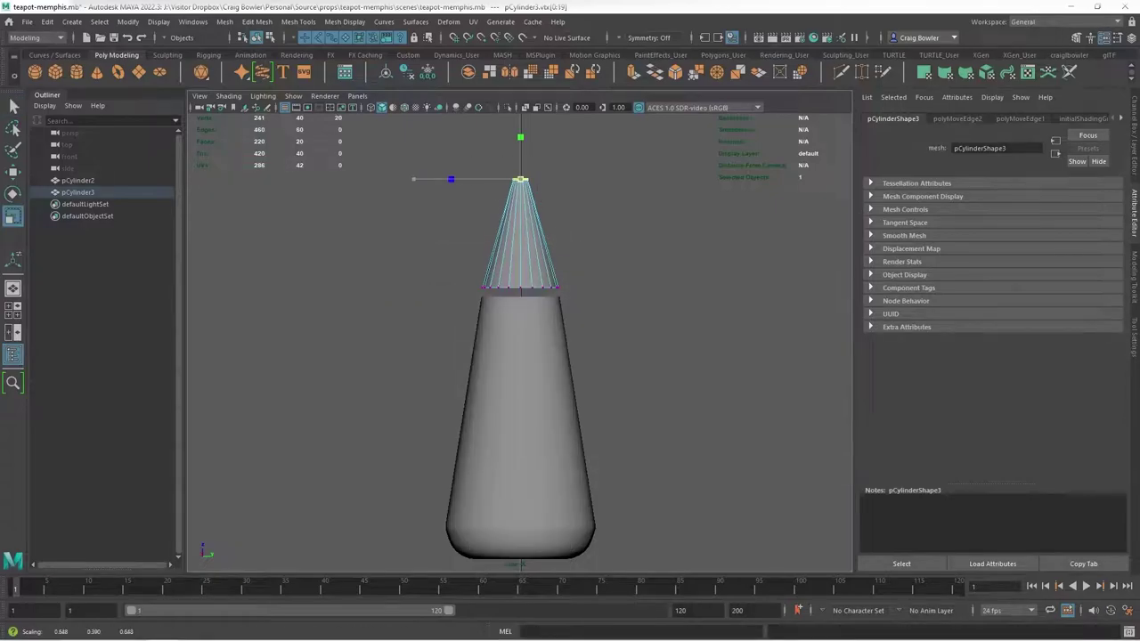
Insert an edge loop on the body, move it up, and bevel it
{"action": "right_click_drag", "start_coordinate": [519, 326], "coordinate": [519, 294]}
{"action": "left_click", "coordinate": [513, 356]}
{"action": "right_click_drag", "start_coordinate": [610, 383], "coordinate": [591, 428], "text": "shift"}
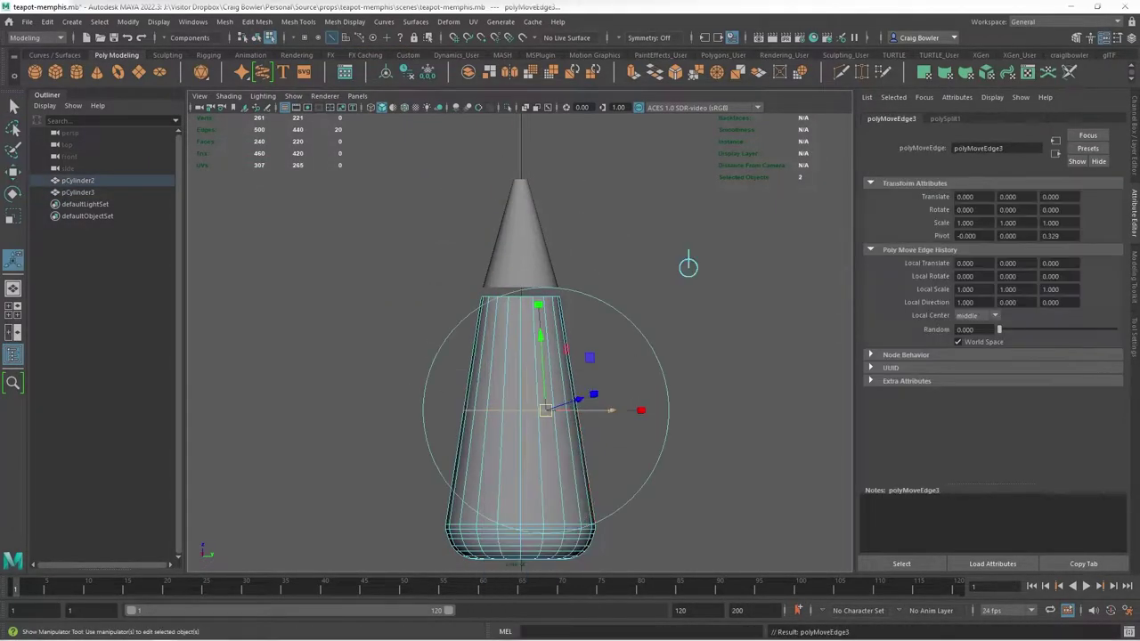
{"action": "key", "text": "ctrl+b"}
{"action": "right_click_drag", "start_coordinate": [549, 302], "coordinate": [607, 284]}
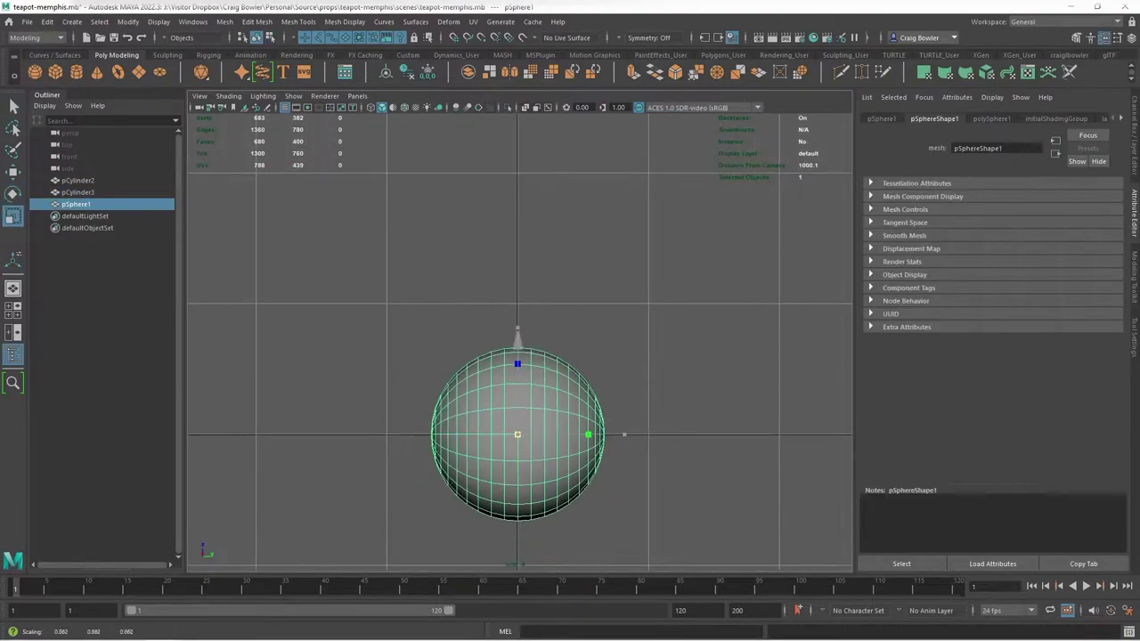
Scale the sphere, delete its lower faces, and extrude the dome's open rim
{"action": "key", "text": "f"}
{"action": "key", "text": "ctrl+a"}
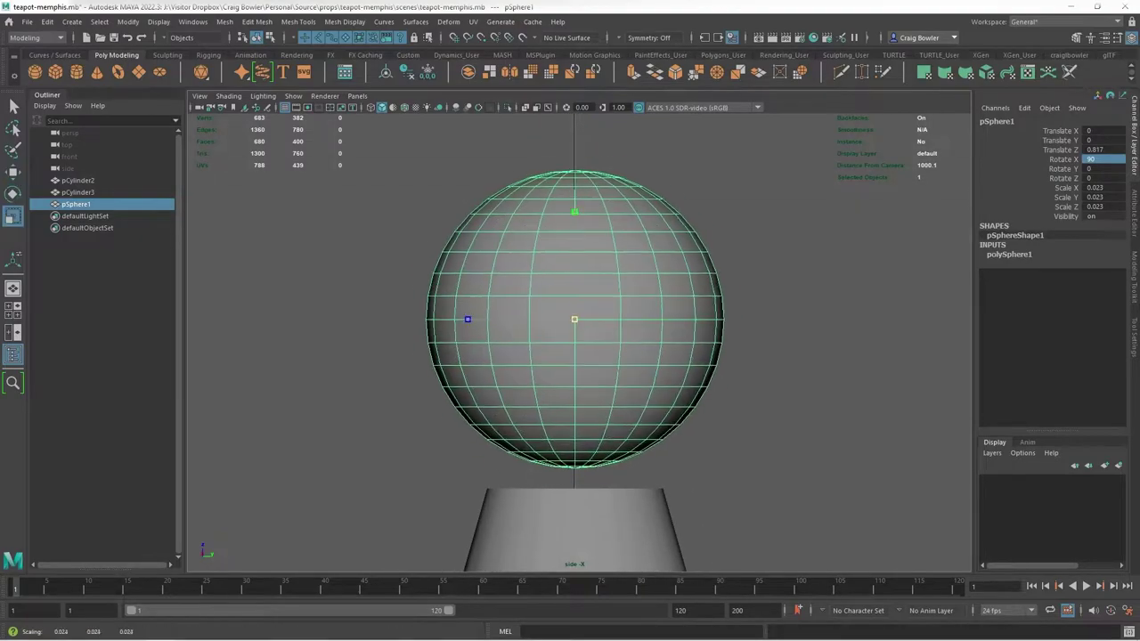
{"action": "key", "text": "Delete"}
{"action": "key", "text": "ctrl+e"}
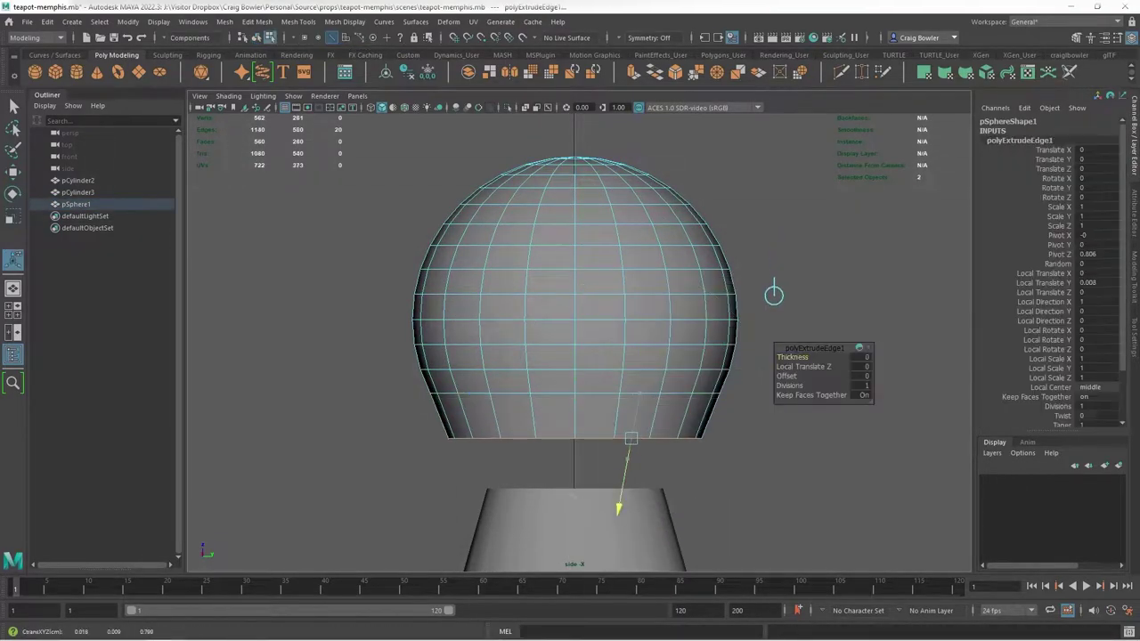
Select the slender top piece's tip vertex ring and extrude its top edge upward
{"action": "left_click", "coordinate": [574, 525]}
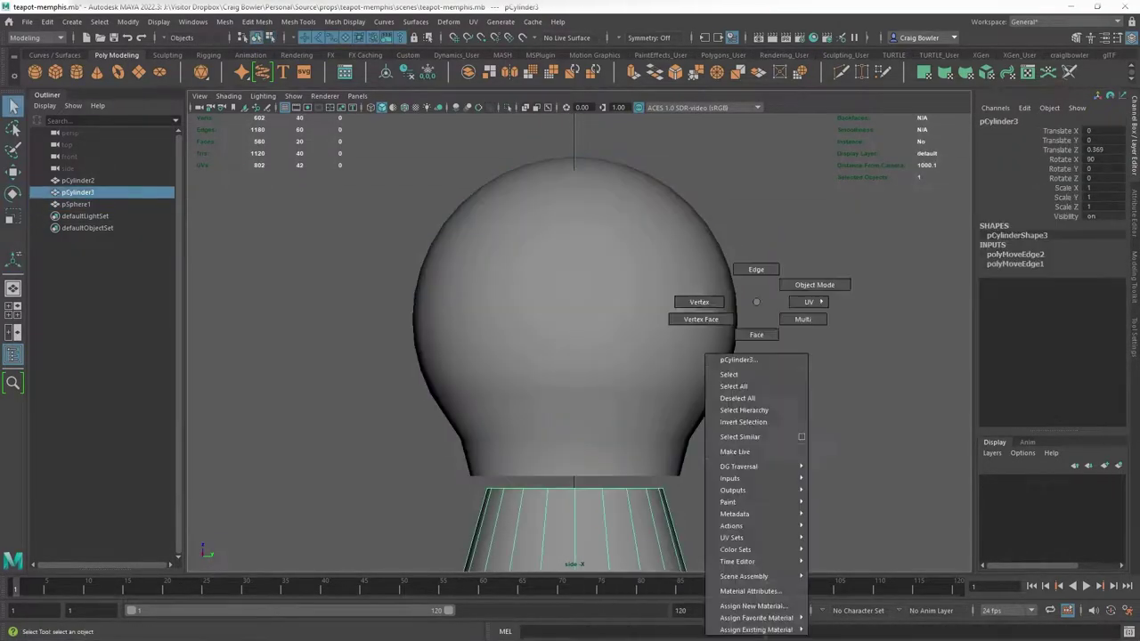
{"action": "right_click_drag", "start_coordinate": [745, 300], "coordinate": [681, 298]}
{"action": "left_click_drag", "start_coordinate": [445, 472], "coordinate": [703, 499]}
{"action": "right_click_drag", "start_coordinate": [796, 300], "coordinate": [801, 392], "text": "shift"}
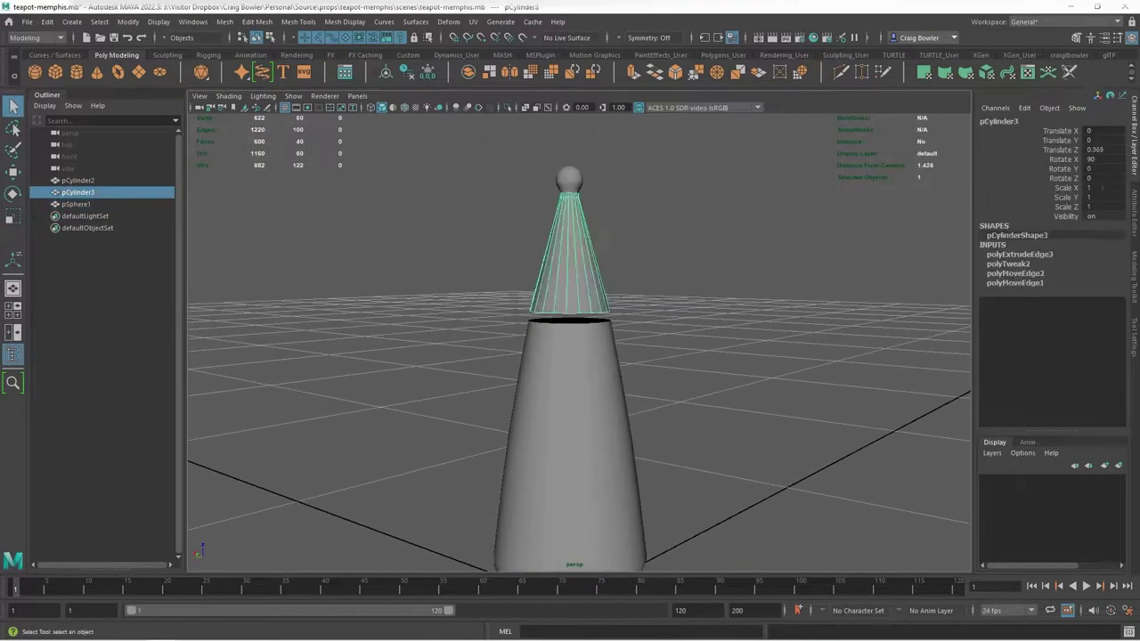
Combine the dome and tip into one mesh and merge their touching vertices
{"action": "right_click_drag", "start_coordinate": [570, 202], "coordinate": [570, 271], "text": "shift"}
{"action": "right_click_drag", "start_coordinate": [560, 453], "coordinate": [563, 453], "text": "shift"}
{"action": "right_click_drag", "start_coordinate": [570, 230], "coordinate": [676, 214]}
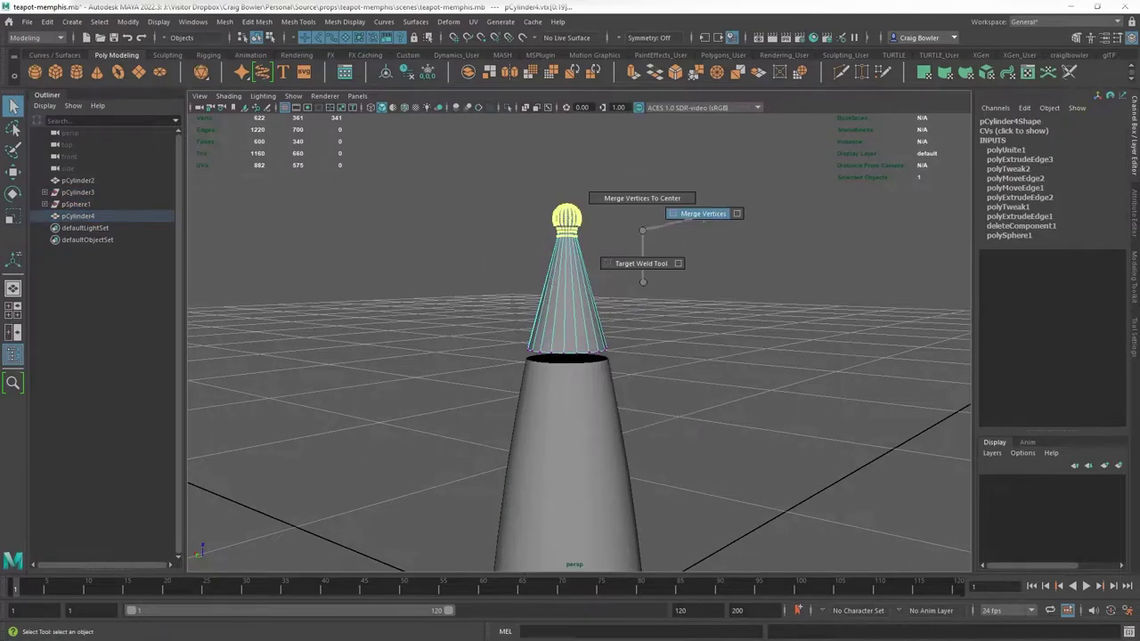
{"action": "right_click_drag", "start_coordinate": [783, 338], "coordinate": [801, 352], "text": "shift"}
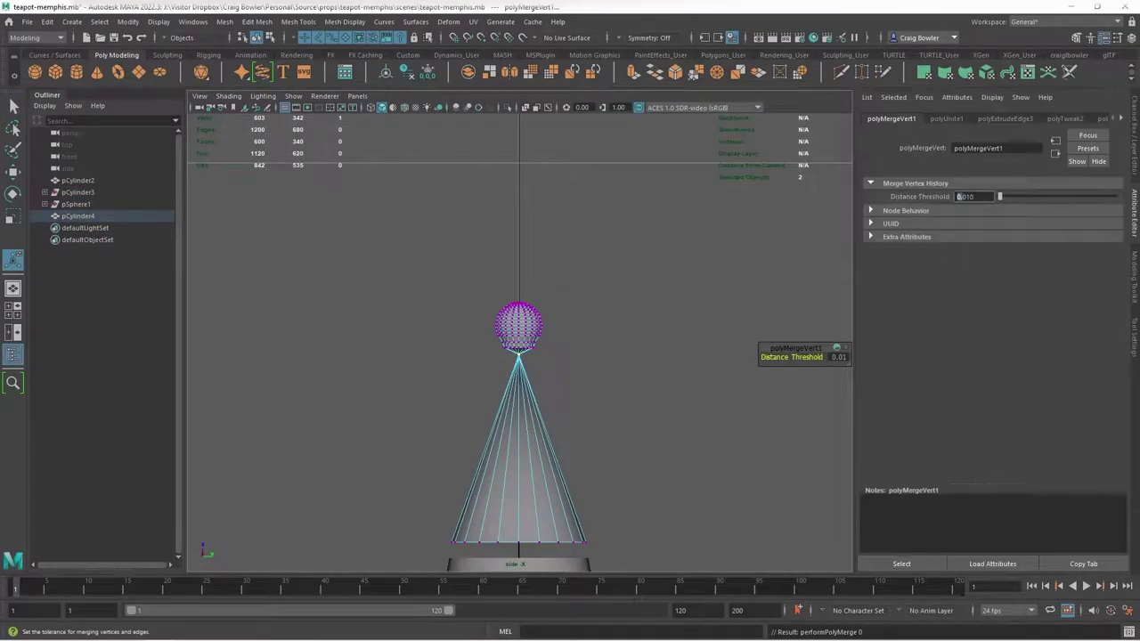
{"action": "key", "text": "F8"}
{"action": "scroll", "coordinate": [516, 330], "scroll_direction": "up", "scroll_amount": 5}
Scale the neck edge loop down to collapse it to a single point
{"action": "right_click_drag", "start_coordinate": [585, 300], "coordinate": [569, 283]}
{"action": "double_click", "coordinate": [618, 319]}
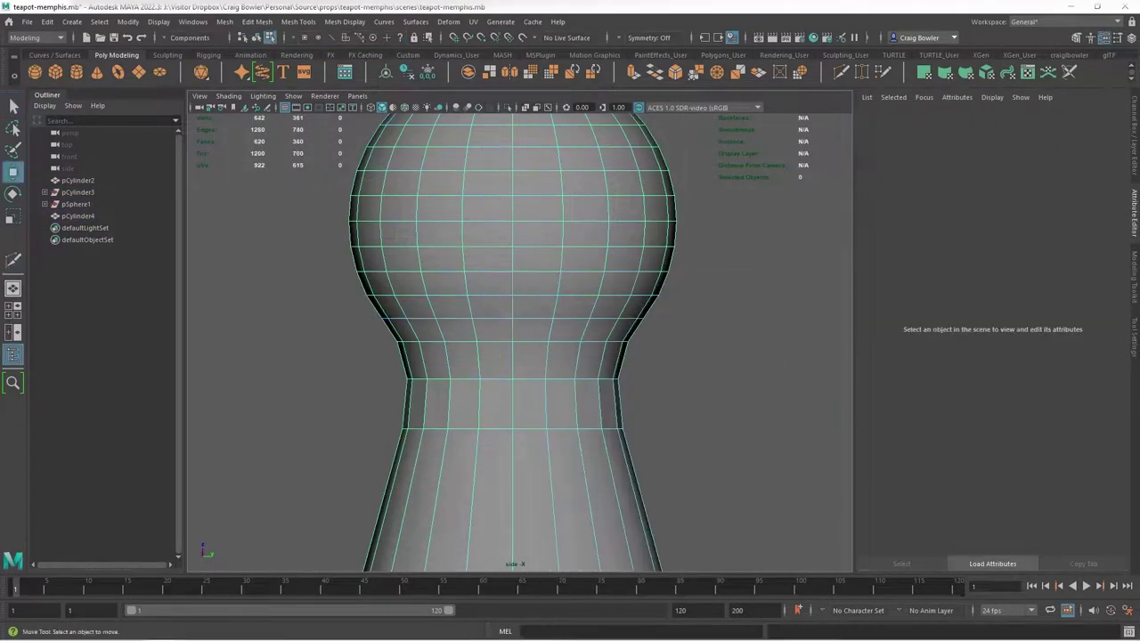
{"action": "key", "text": "r"}
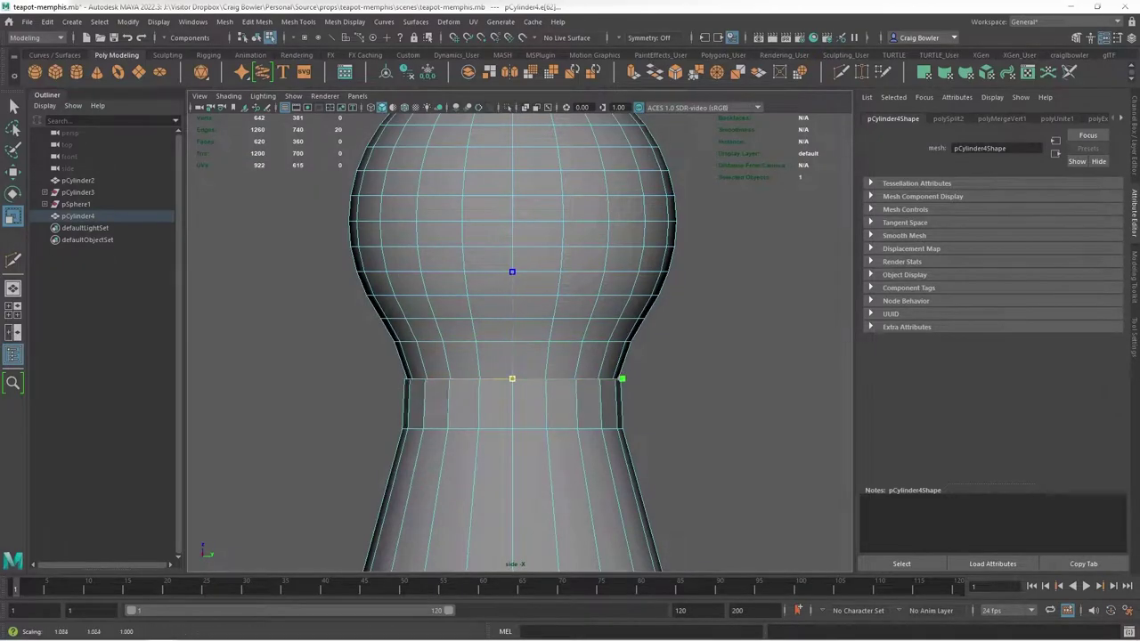
{"action": "right_click_drag", "start_coordinate": [766, 338], "coordinate": [748, 356], "text": "shift"}
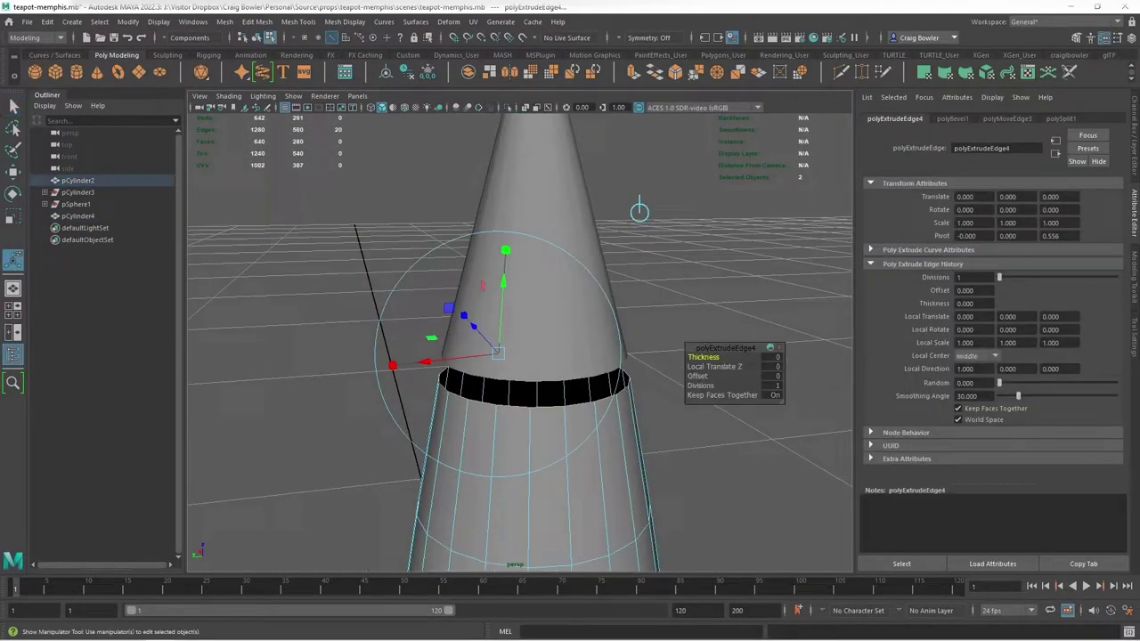
Raise the body's extruded edge loop and extrude its top edge again
{"action": "left_click_drag", "start_coordinate": [504, 267], "coordinate": [479, 374]}
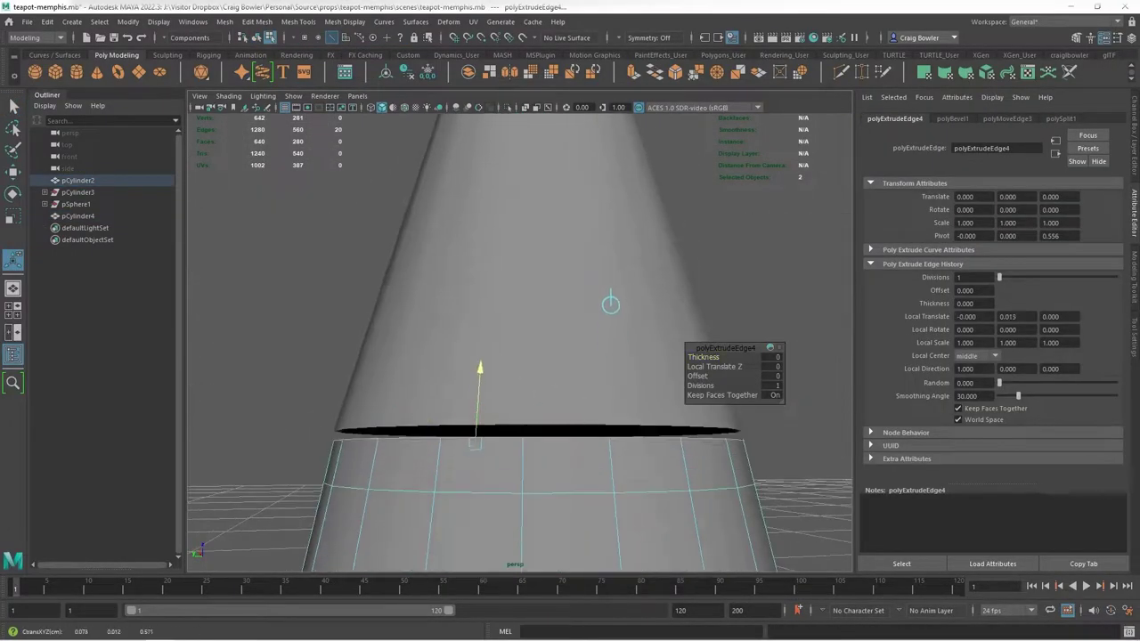
{"action": "right_click_drag", "start_coordinate": [589, 441], "coordinate": [590, 441], "text": "shift"}
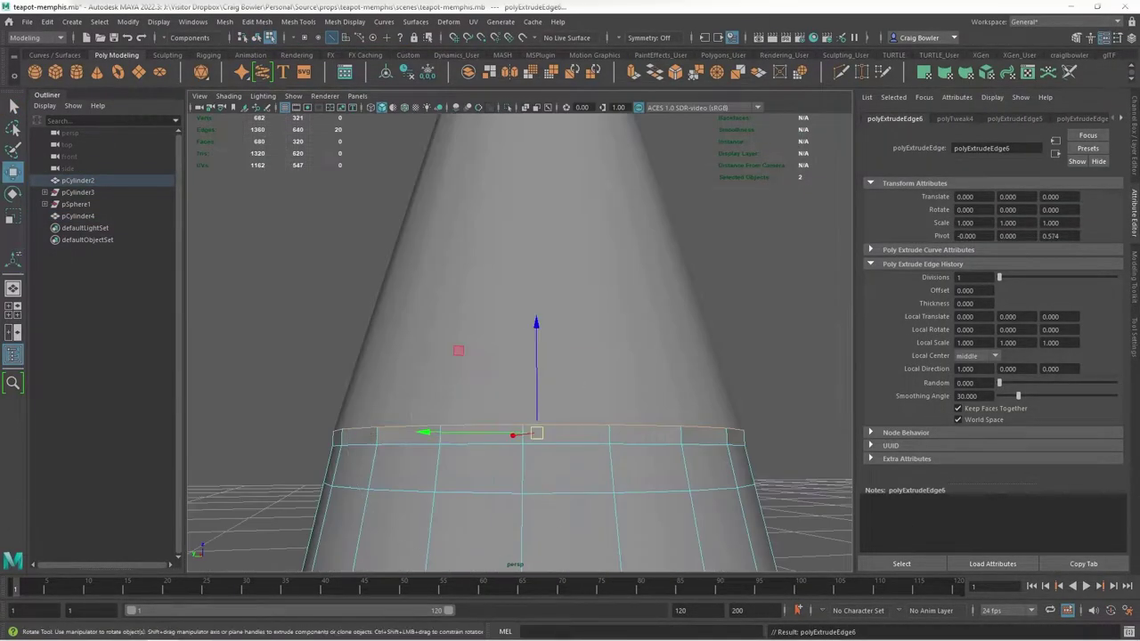
{"action": "right_click_drag", "start_coordinate": [636, 301], "coordinate": [572, 301], "text": "shift"}
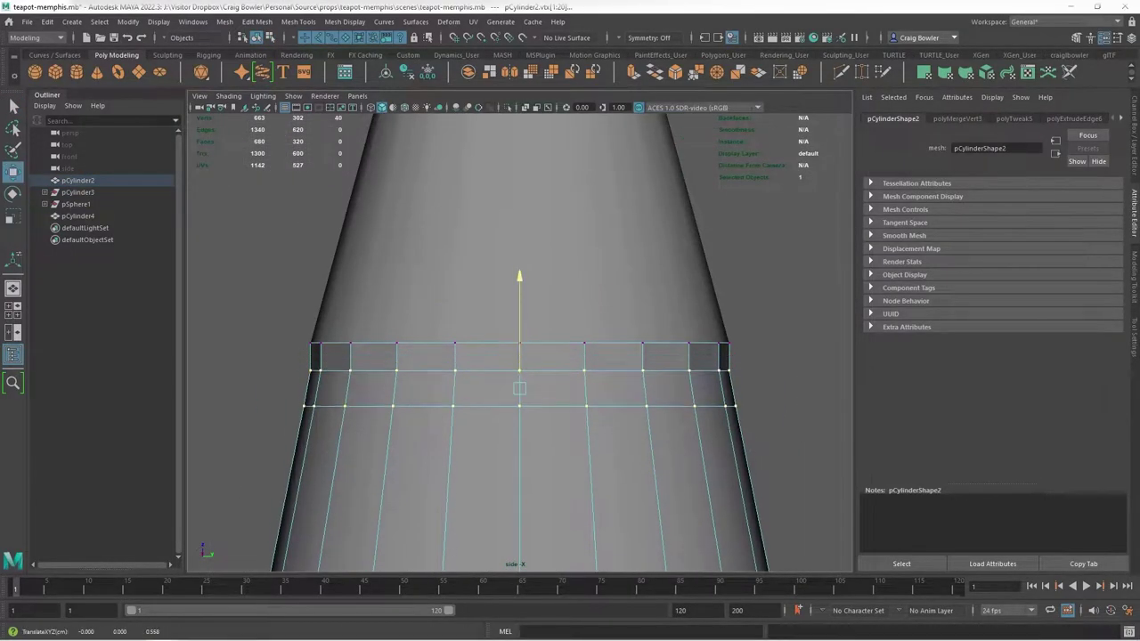
{"action": "right_click_drag", "start_coordinate": [668, 300], "coordinate": [743, 285]}
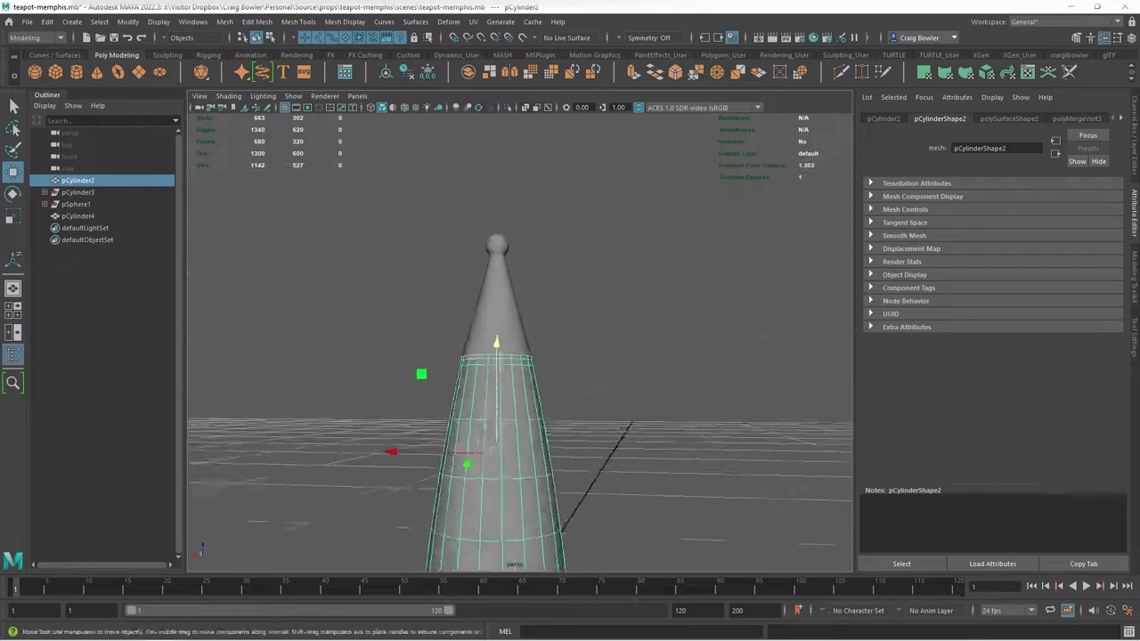
Undo the unwanted edge moves, then scale the cone's bottom vertex rows
{"action": "key", "text": "ctrl+z"}
{"action": "key", "text": "q"}
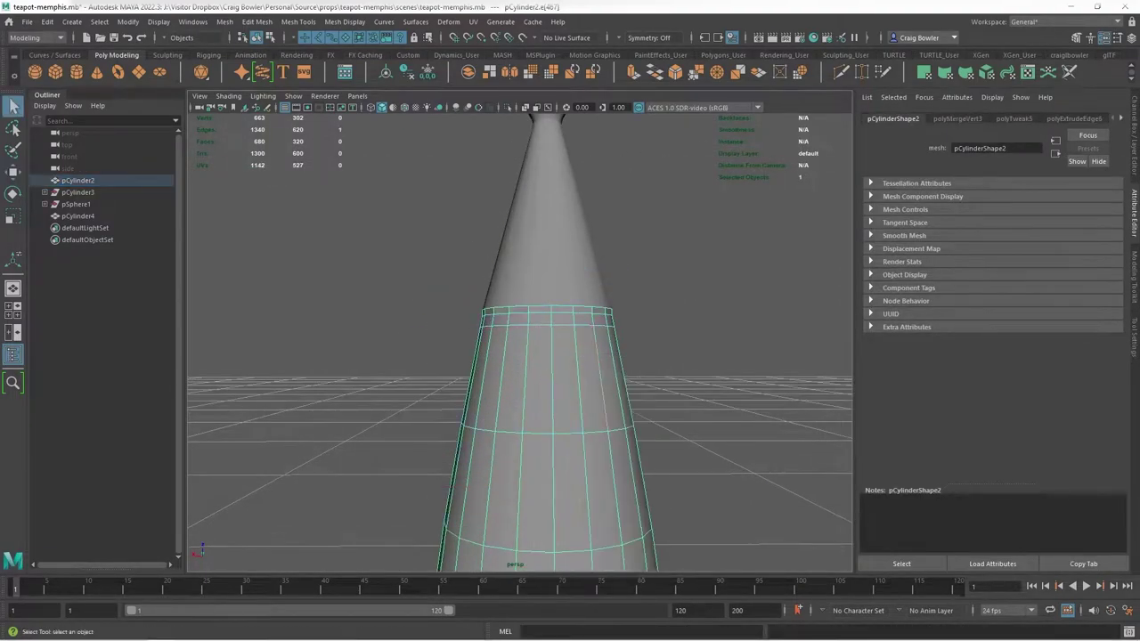
{"action": "key", "text": "t"}
{"action": "key", "text": "ctrl+z"}
{"action": "key", "text": "ctrl+z"}
{"action": "key", "text": "ctrl+z"}
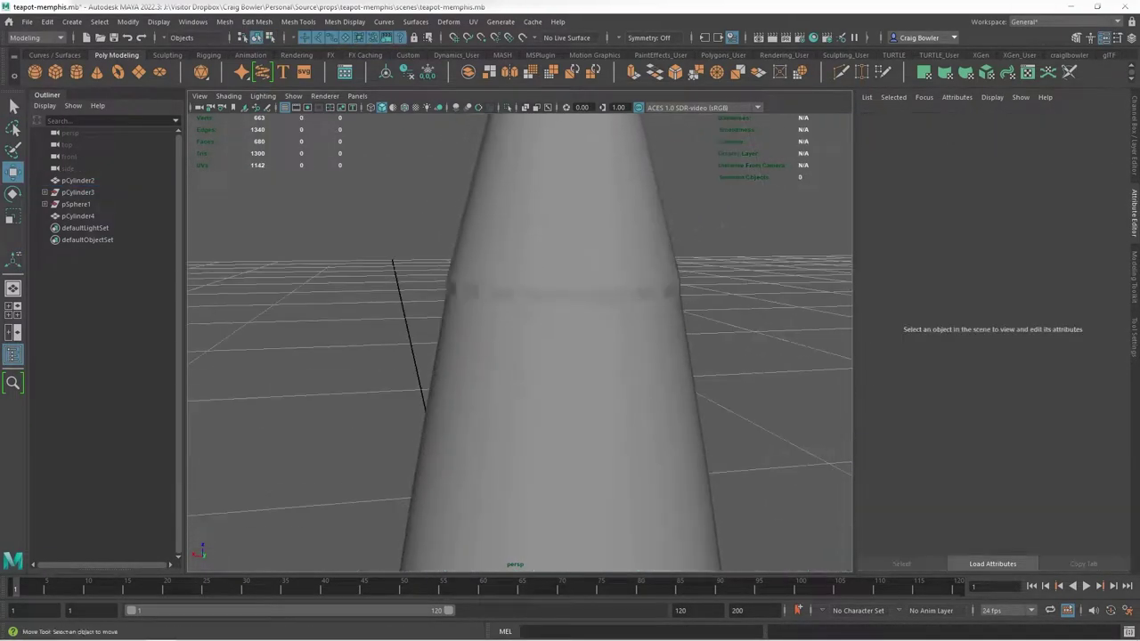
{"action": "key", "text": "ctrl+z"}
{"action": "key", "text": "w"}
{"action": "right_click", "coordinate": [556, 302]}
{"action": "left_click", "coordinate": [498, 302]}
{"action": "key", "text": "r"}
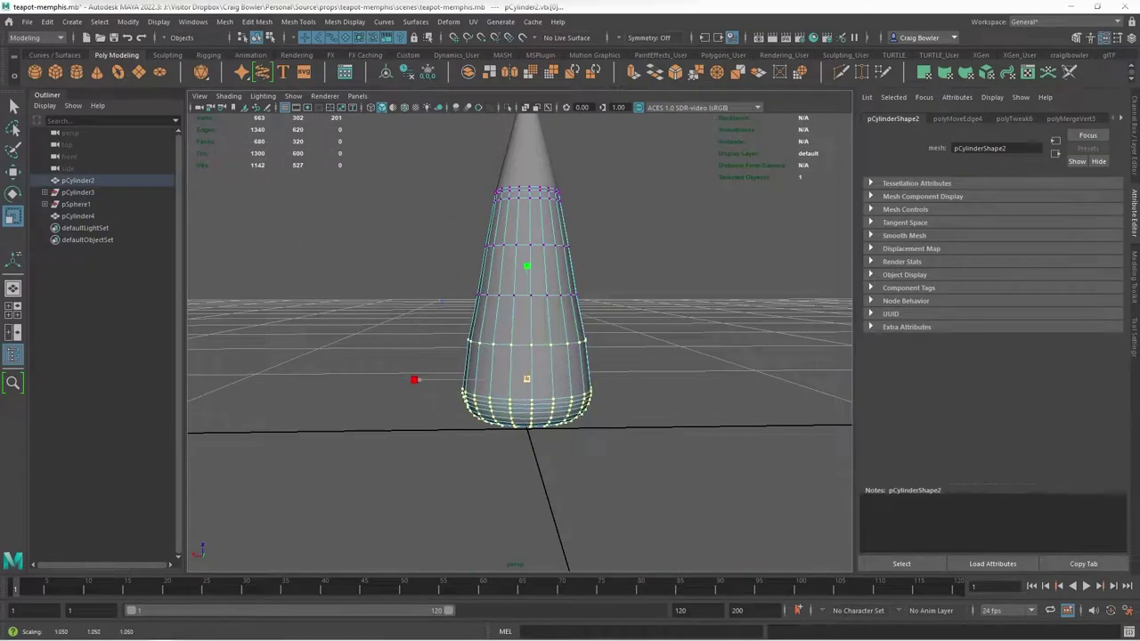
Undo the vertex changes back to the earlier cone and create the new cylinder pCylinder5
{"action": "key", "text": "ctrl+z"}
{"action": "key", "text": "ctrl+z"}
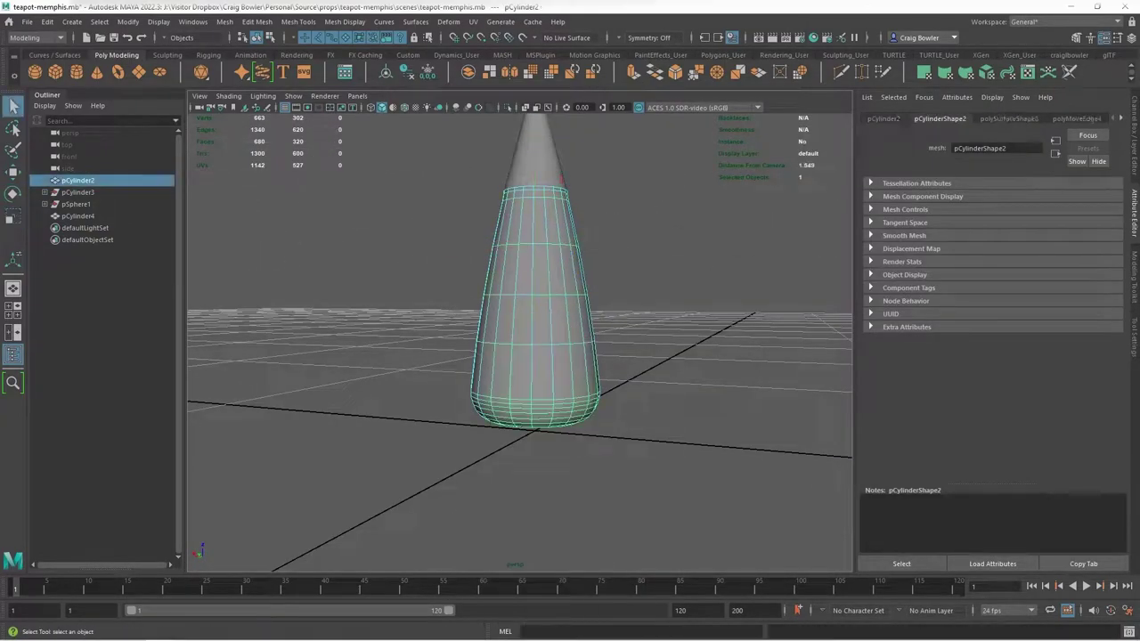
{"action": "key", "text": "ctrl+z"}
{"action": "key", "text": "ctrl+z"}
{"action": "key", "text": "ctrl+z"}
{"action": "key", "text": "ctrl+z"}
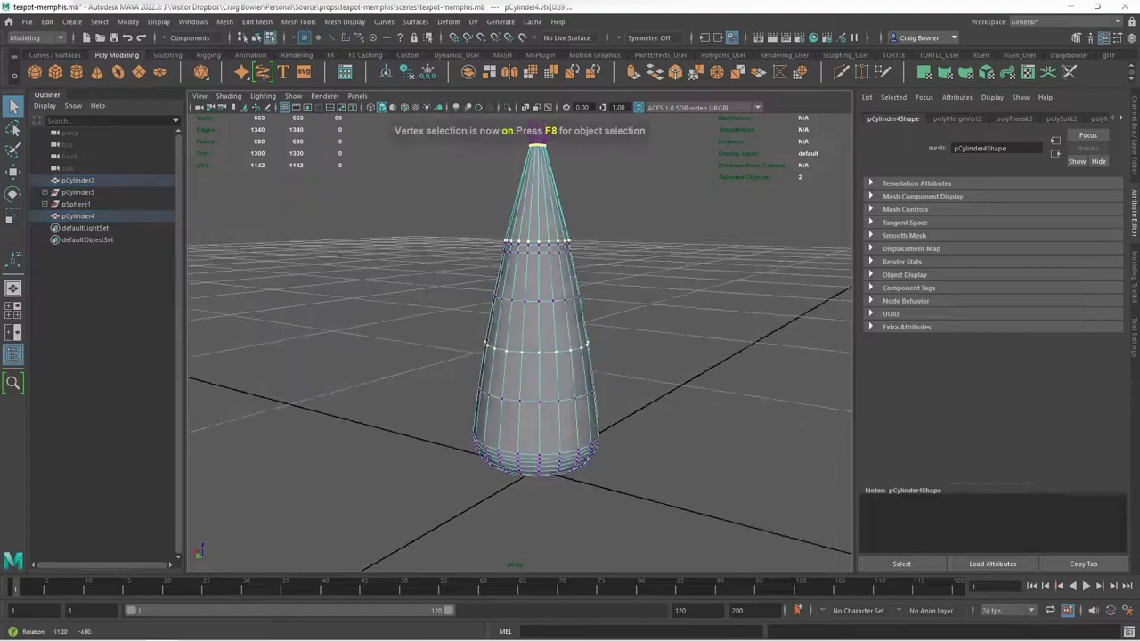
{"action": "key", "text": "ctrl+z"}
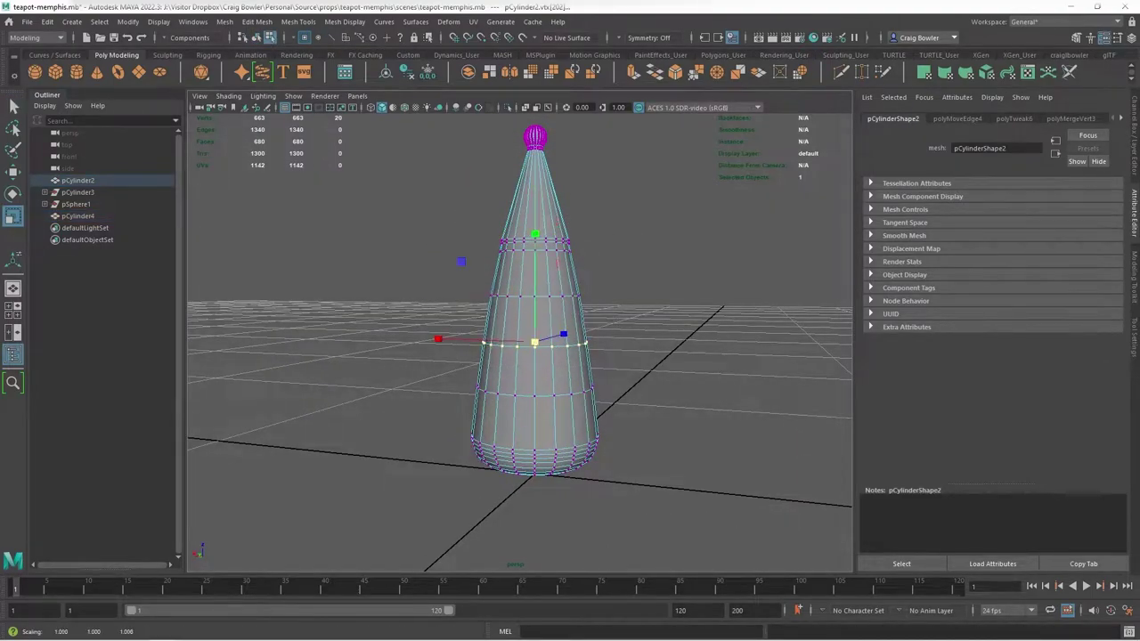
{"action": "key", "text": "ctrl+z"}
{"action": "key", "text": "ctrl+z"}
{"action": "key", "text": "ctrl+z"}
{"action": "key", "text": "ctrl+z"}
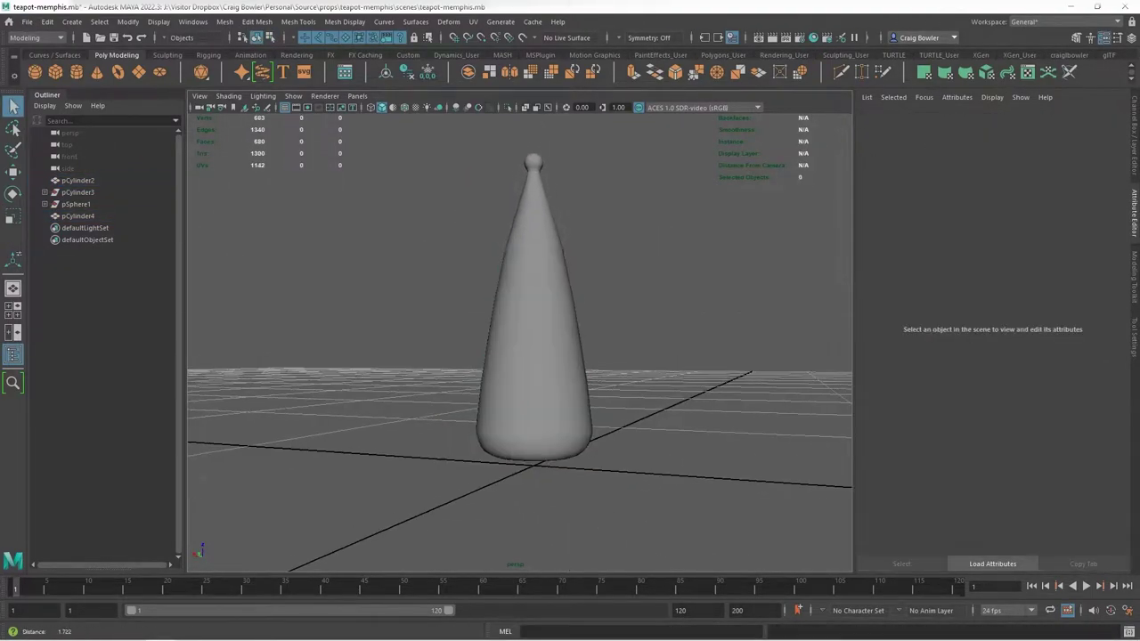
{"action": "key", "text": "ctrl+z"}
{"action": "key", "text": "ctrl+z"}
{"action": "key", "text": "ctrl+z"}
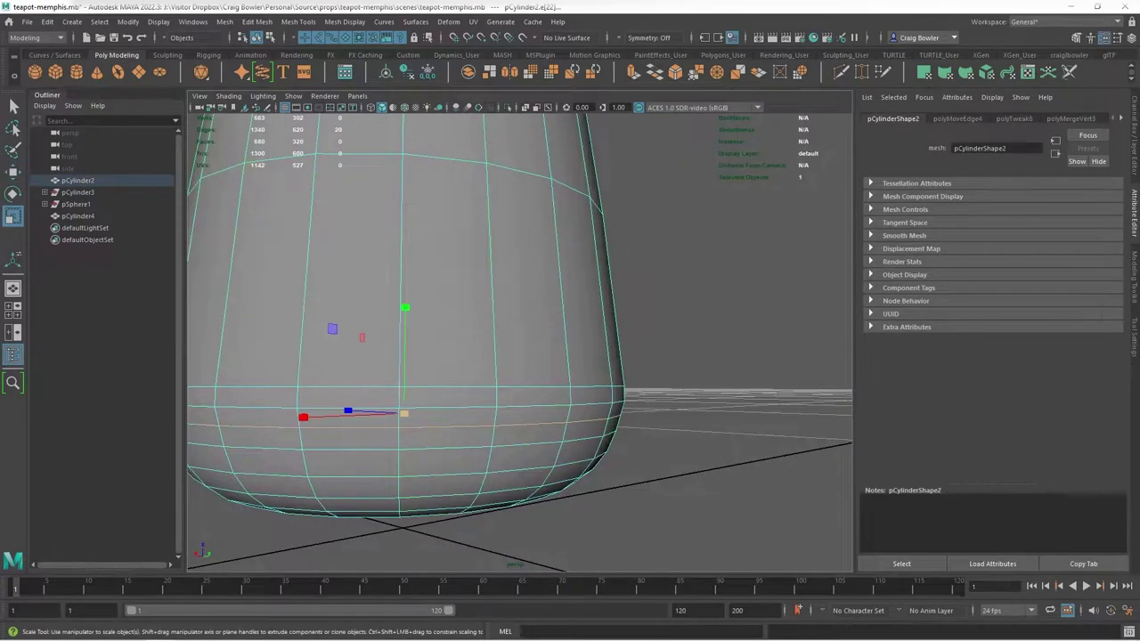
{"action": "key", "text": "ctrl+z"}
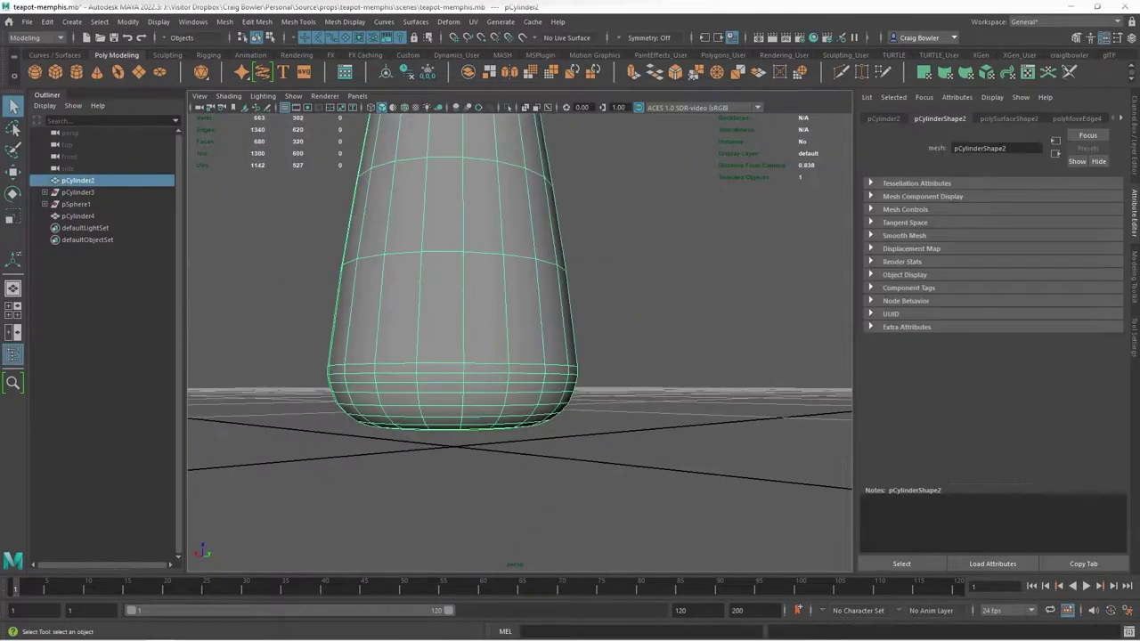
{"action": "key", "text": "ctrl+z"}
{"action": "key", "text": "ctrl+z"}
{"action": "right_click", "coordinate": [596, 302]}
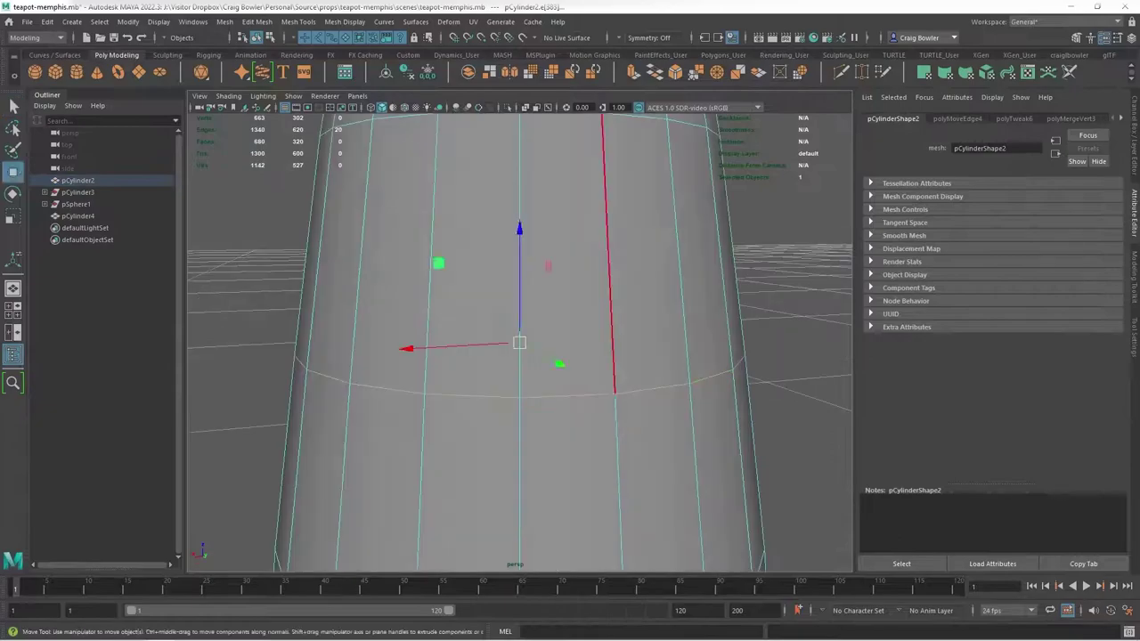
{"action": "key", "text": "ctrl+z"}
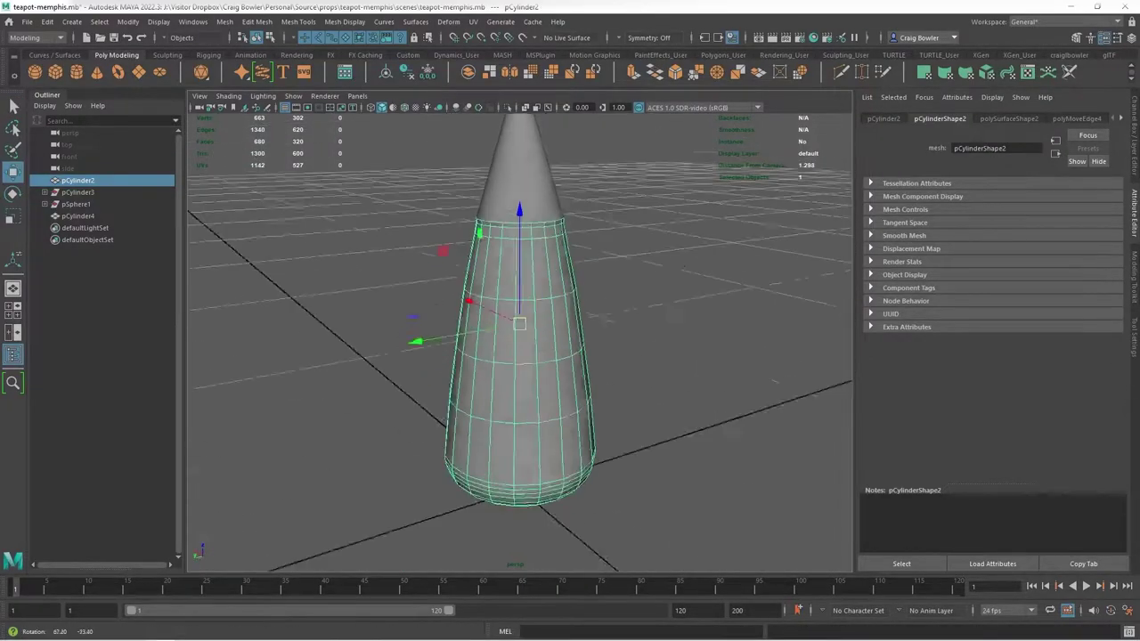
{"action": "key", "text": "ctrl+z"}
{"action": "key", "text": "ctrl+z"}
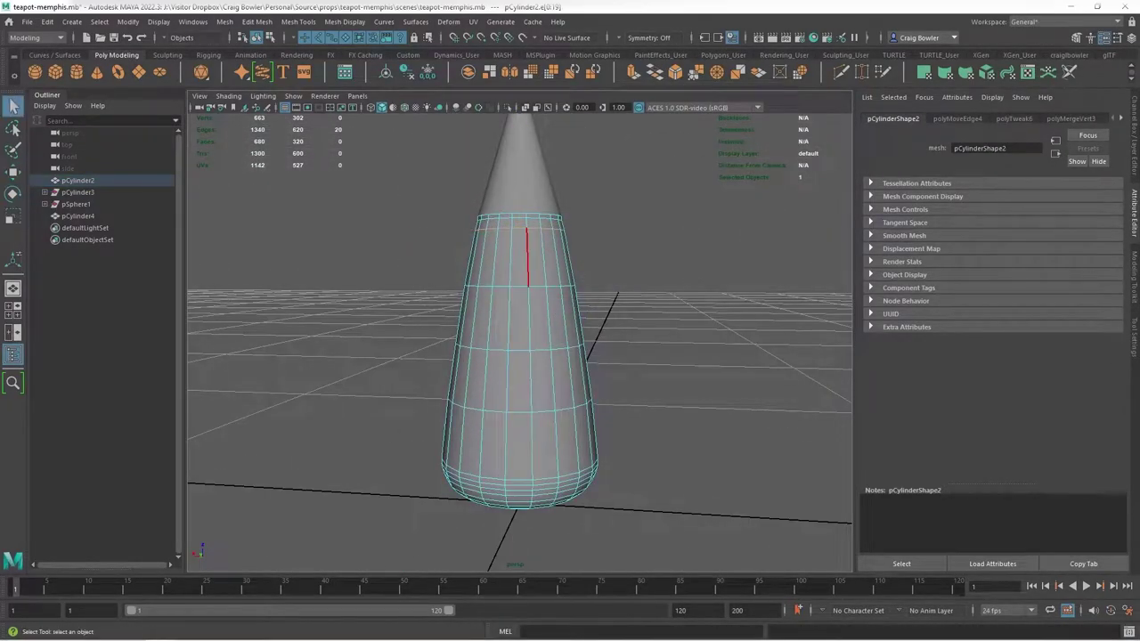
{"action": "key", "text": "shift+z"}
{"action": "key", "text": "shift+z"}
{"action": "key", "text": "shift+z"}
{"action": "key", "text": "shift+z"}
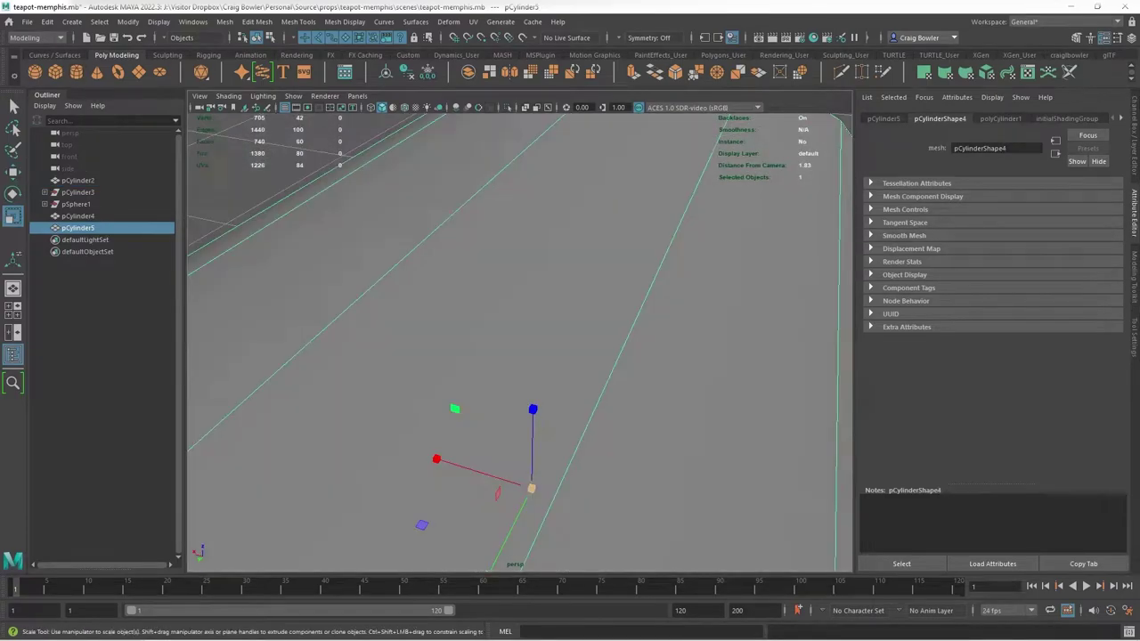
Shrink the new cylinder to a 0.044-scale peg and frame it in view
{"action": "left_click_drag", "start_coordinate": [530, 488], "coordinate": [437, 458]}
{"action": "key", "text": "f"}
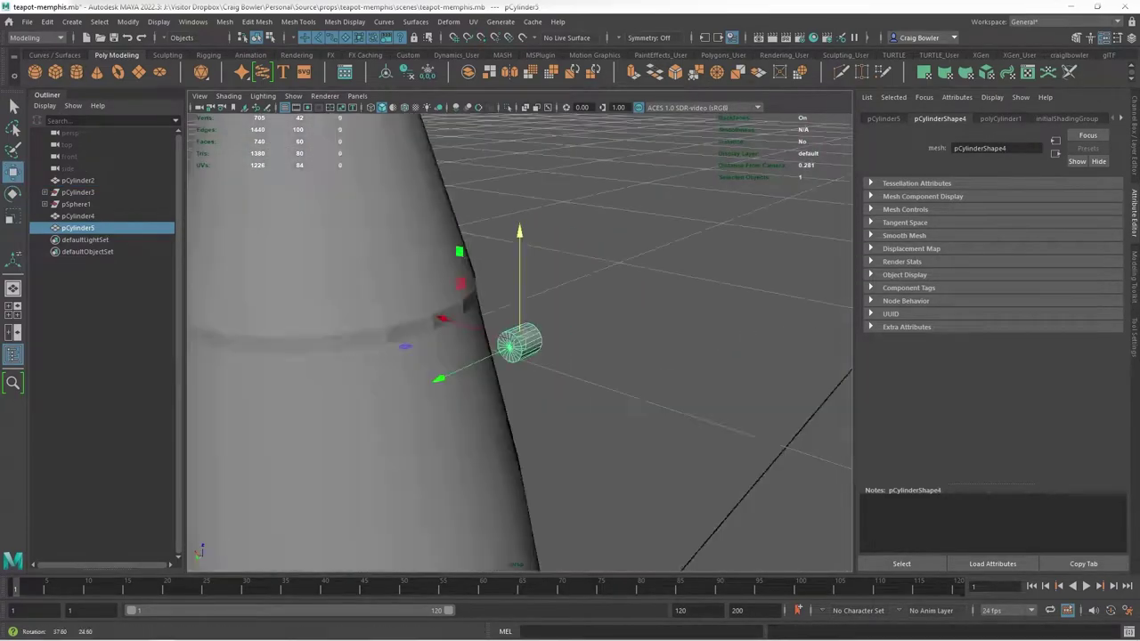
{"action": "scroll", "coordinate": [519, 343], "scroll_direction": "down", "scroll_amount": 2}
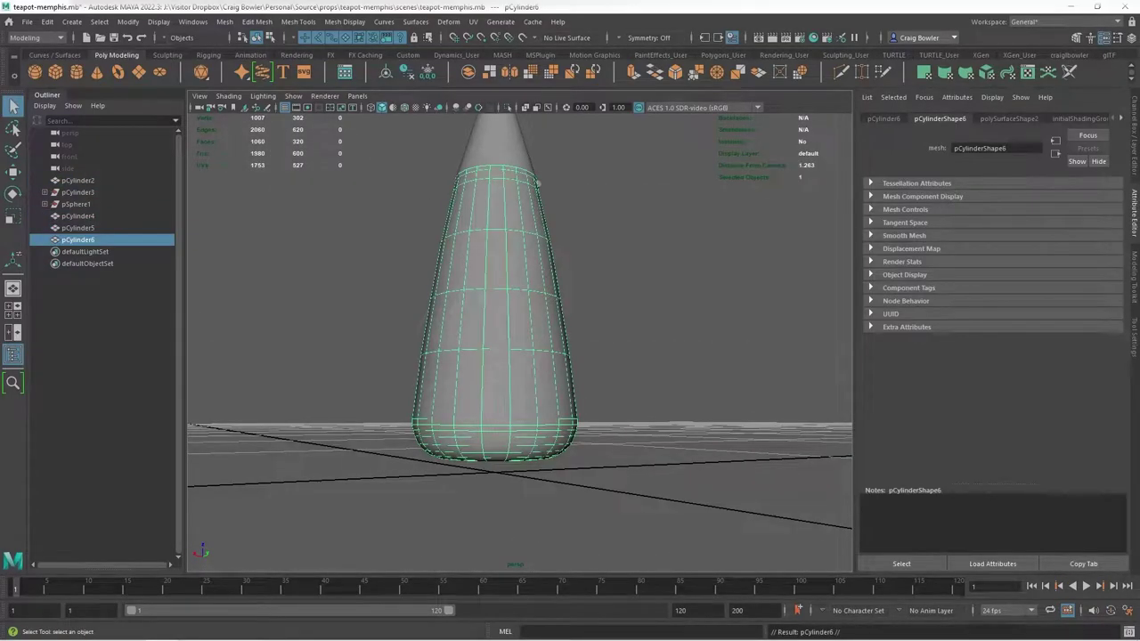
Duplicate the cone body and isolate the copy for editing
{"action": "key", "text": "alt+h"}
{"action": "key", "text": "F11"}
{"action": "left_click_drag", "start_coordinate": [504, 400], "coordinate": [543, 356], "text": "alt"}
{"action": "left_click", "coordinate": [543, 356]}
{"action": "key", "text": "w"}
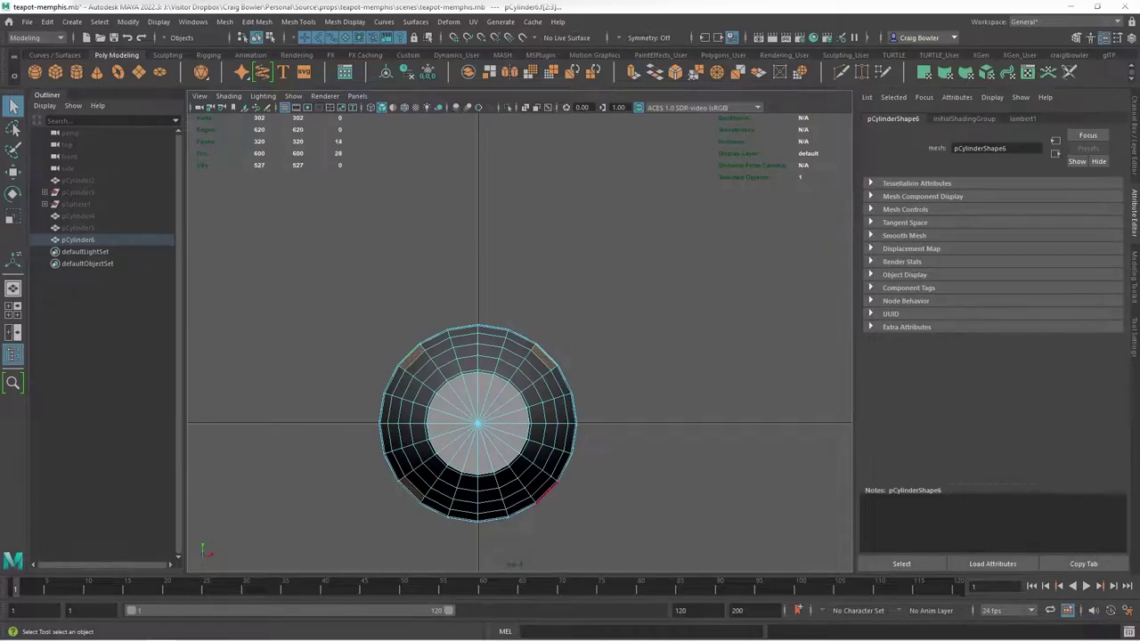
{"action": "left_click_drag", "start_coordinate": [543, 491], "coordinate": [587, 417], "text": "alt"}
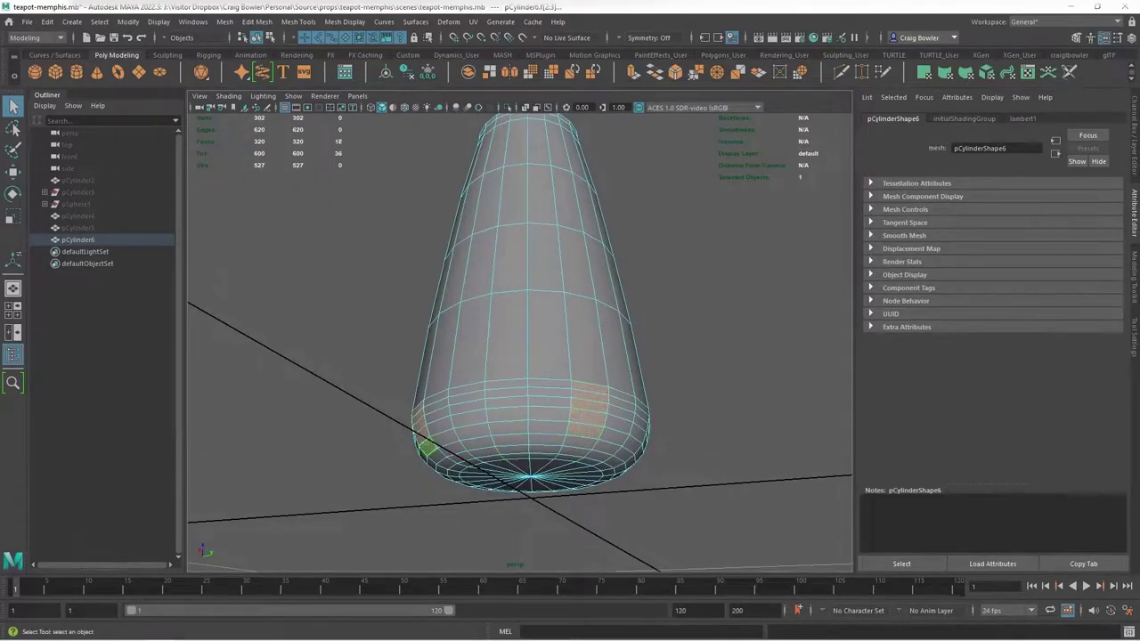
{"action": "left_click_drag", "start_coordinate": [570, 409], "coordinate": [544, 374], "text": "alt"}
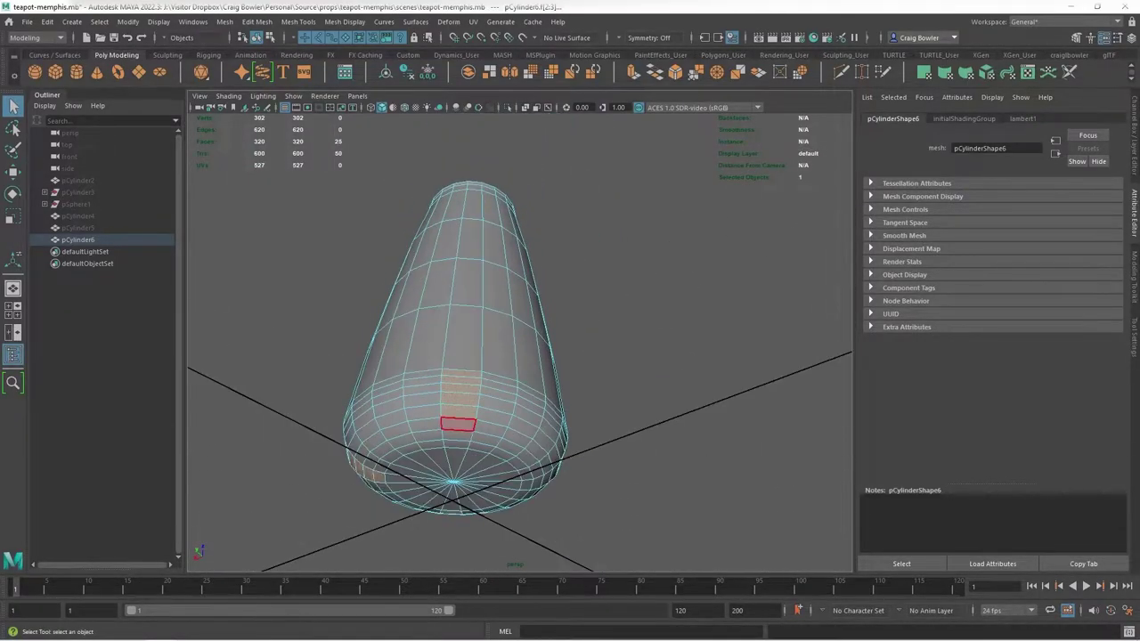
{"action": "key", "text": "F8"}
{"action": "scroll", "coordinate": [520, 338], "scroll_direction": "up", "scroll_amount": 5}
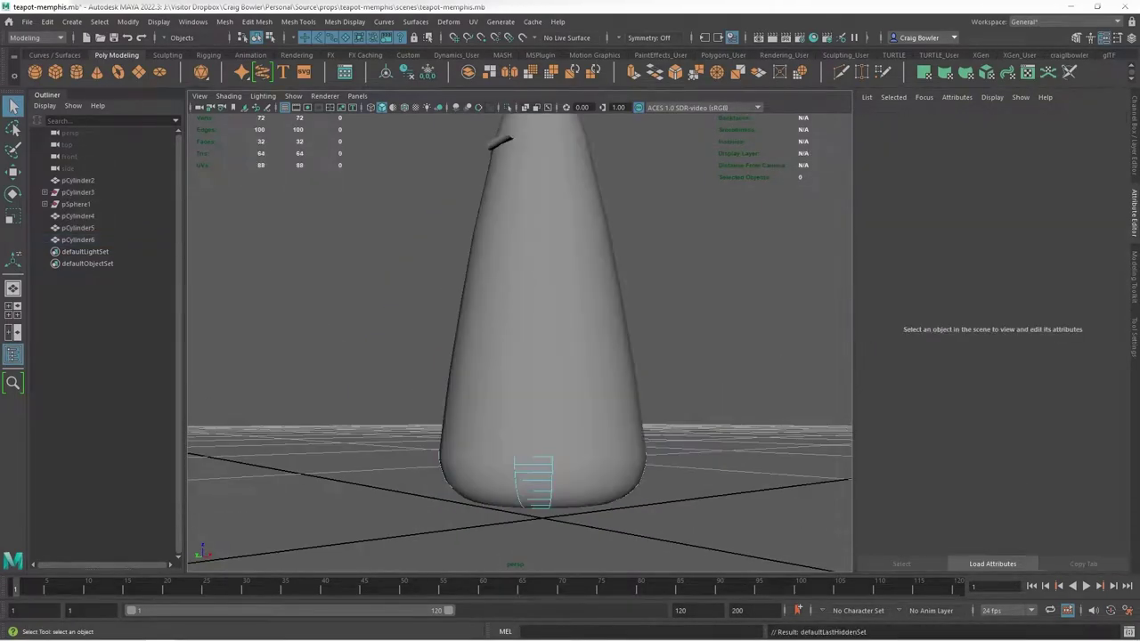
{"action": "left_click_drag", "start_coordinate": [520, 374], "coordinate": [520, 320], "text": "alt"}
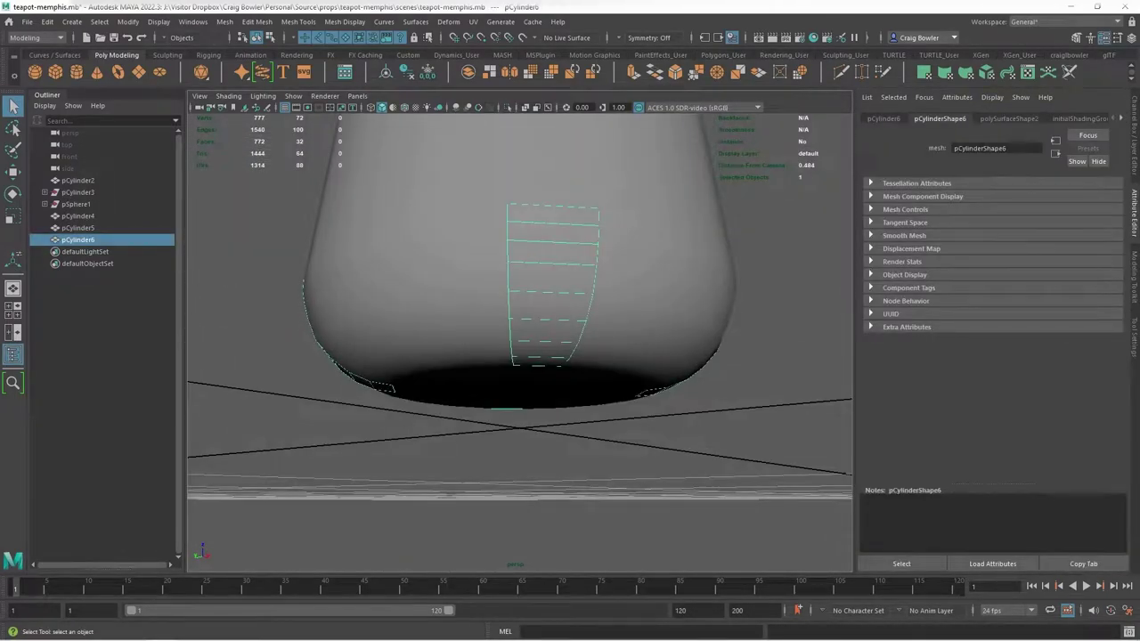
{"action": "key", "text": "F11"}
{"action": "key", "text": "space"}
{"action": "key", "text": "space"}
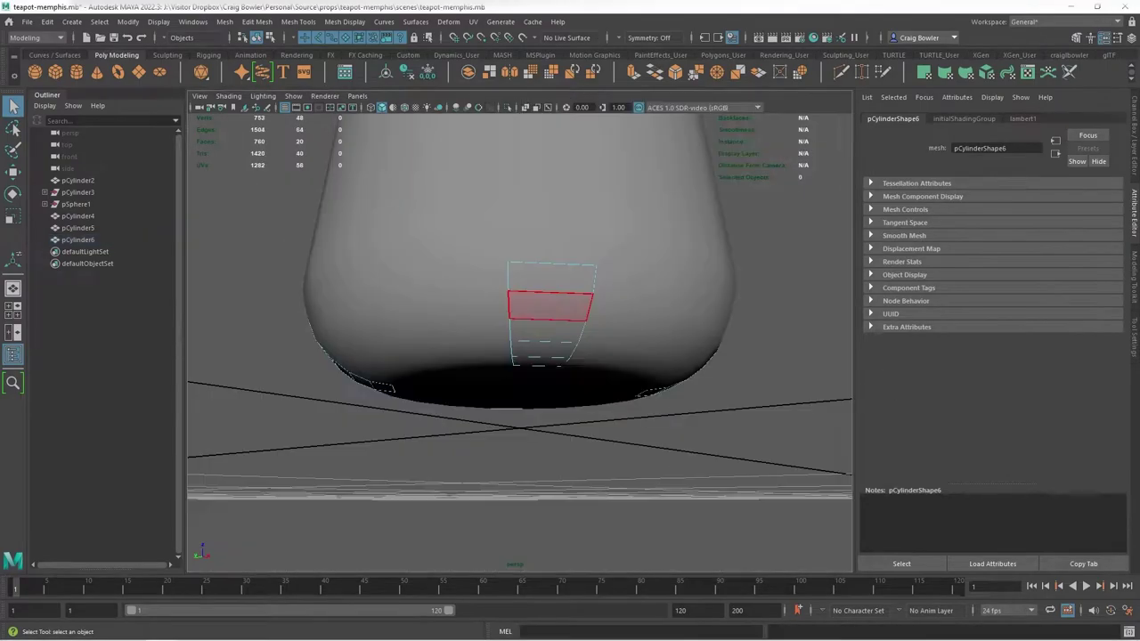
Select and narrow the strip edges on the copy, then convert them to faces for extrusion
{"action": "left_click_drag", "start_coordinate": [549, 305], "coordinate": [686, 285], "text": "alt"}
{"action": "right_click_drag", "start_coordinate": [716, 321], "coordinate": [730, 458], "text": "shift"}
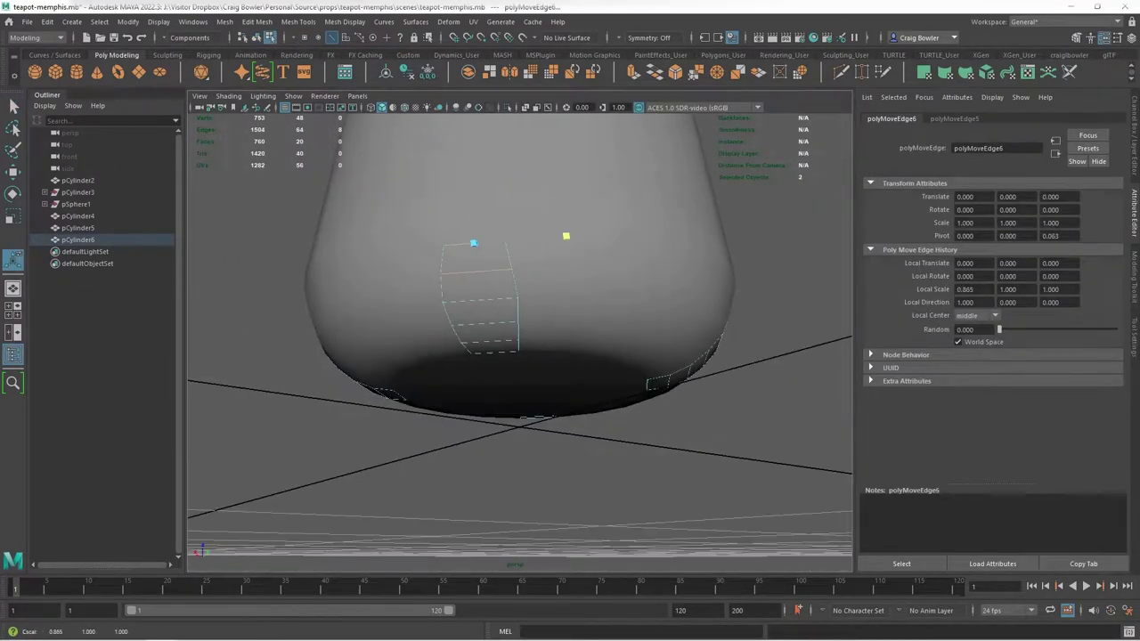
{"action": "key", "text": "q"}
{"action": "right_click_drag", "start_coordinate": [717, 321], "coordinate": [730, 458], "text": "ctrl"}
{"action": "left_click_drag", "start_coordinate": [534, 267], "coordinate": [588, 276], "text": "alt"}
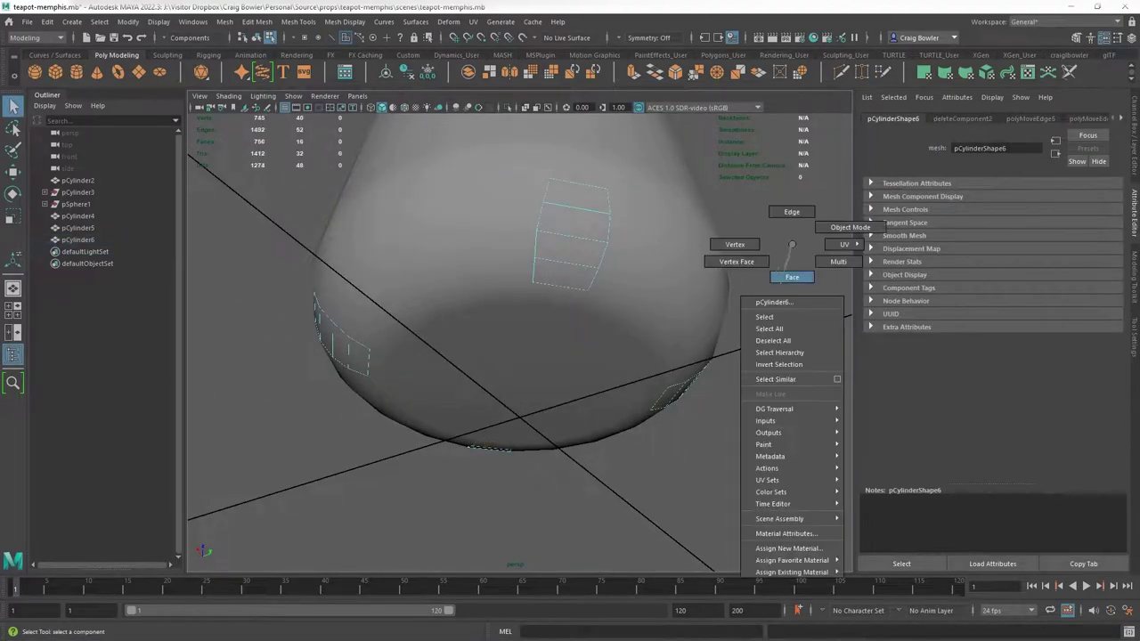
{"action": "right_click_drag", "start_coordinate": [687, 320], "coordinate": [686, 354], "text": "shift"}
Extrude the selected faces of the body copy outward twice
{"action": "left_click_drag", "start_coordinate": [686, 354], "coordinate": [507, 362], "text": "alt"}
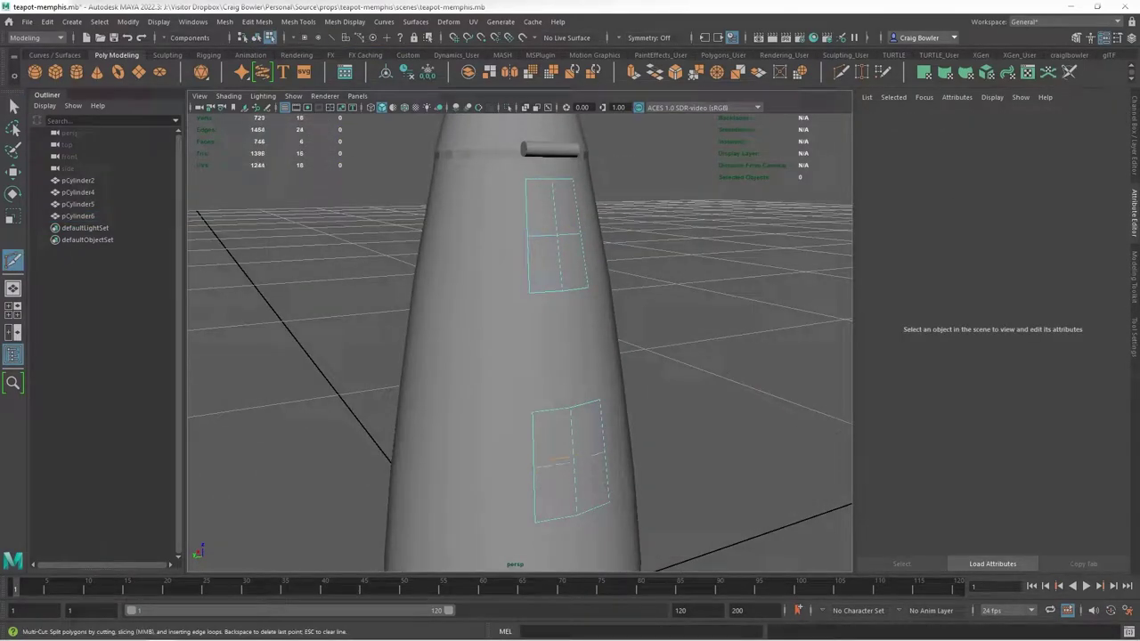
{"action": "left_click", "coordinate": [539, 202]}
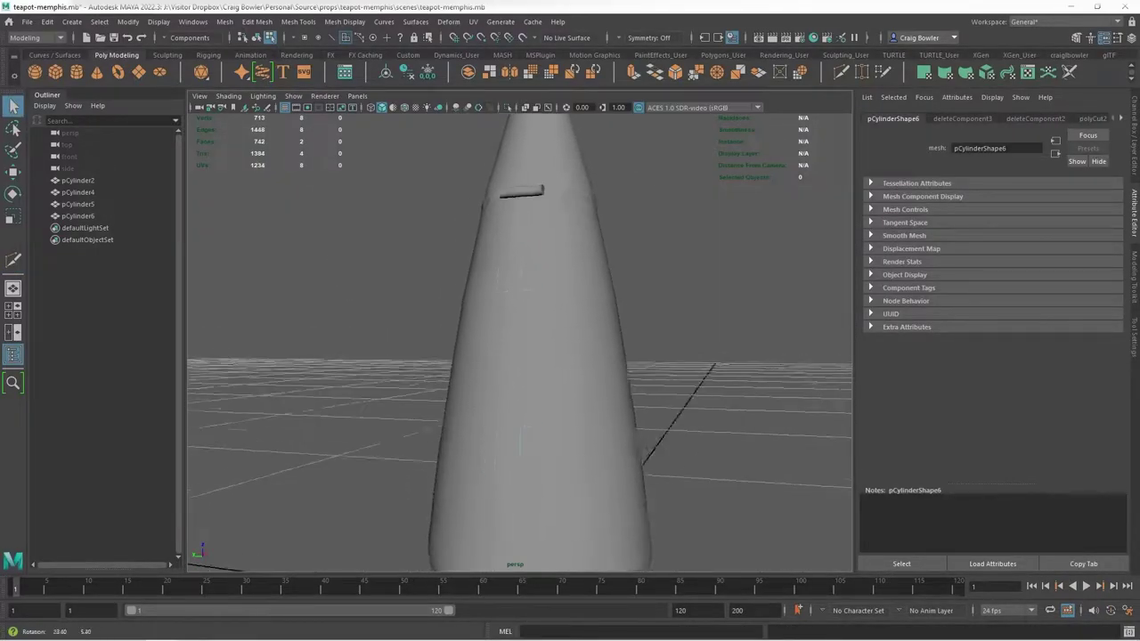
{"action": "right_click_drag", "start_coordinate": [649, 246], "coordinate": [672, 187], "text": "shift"}
{"action": "right_click_drag", "start_coordinate": [595, 255], "coordinate": [623, 267], "text": "shift"}
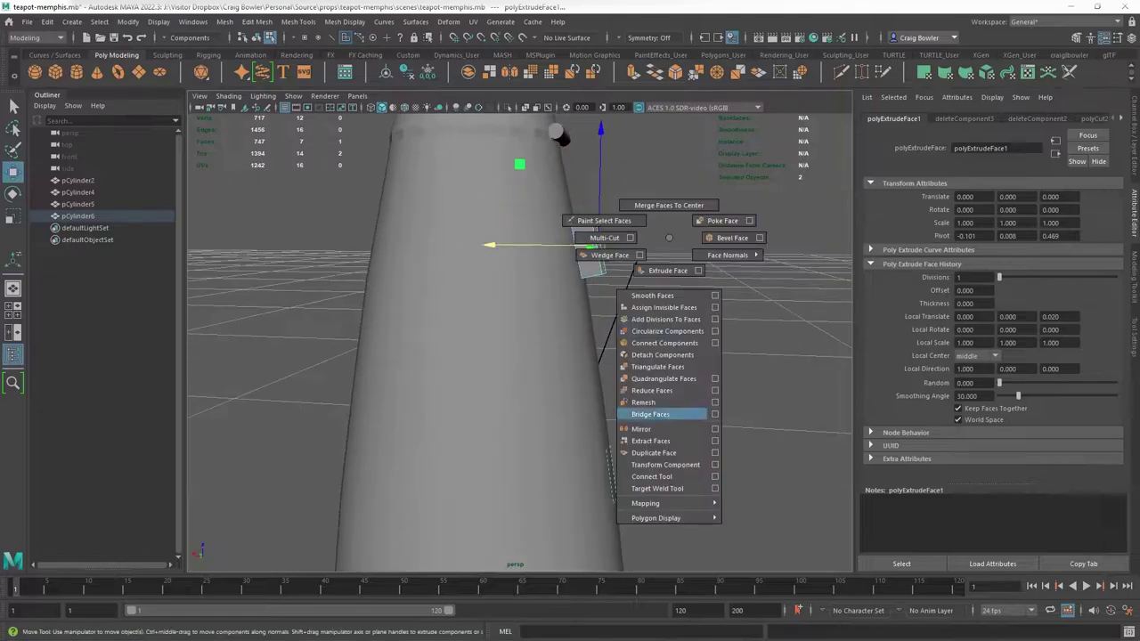
{"action": "key", "text": "t"}
{"action": "right_click_drag", "start_coordinate": [658, 352], "coordinate": [703, 365], "text": "shift"}
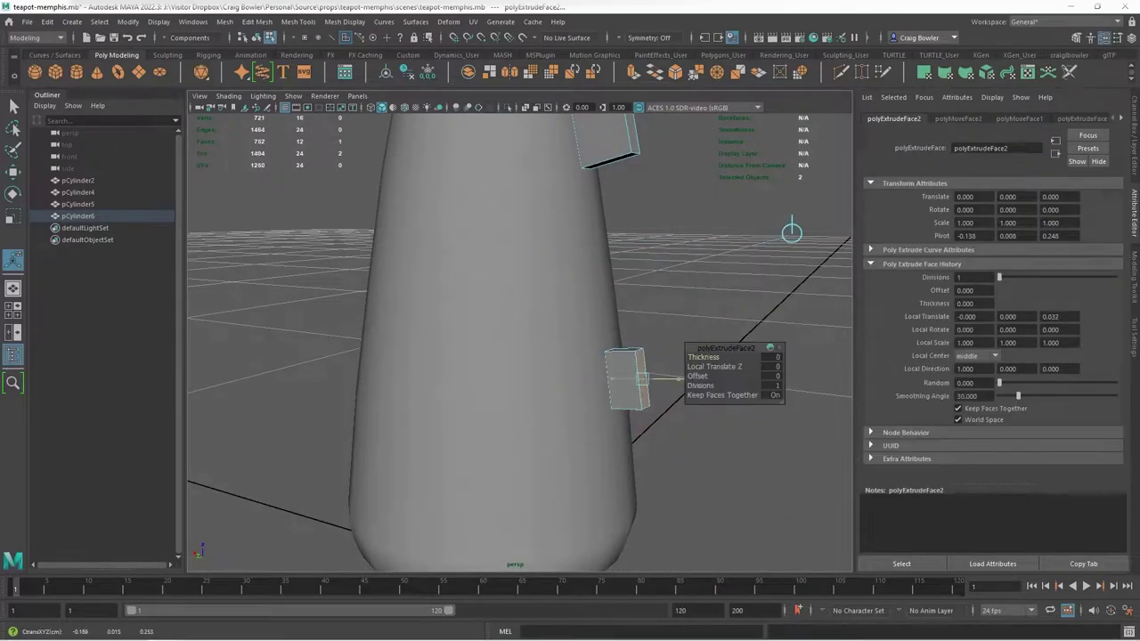
{"action": "left_click_drag", "start_coordinate": [703, 365], "coordinate": [534, 366], "text": "alt"}
{"action": "right_click_drag", "start_coordinate": [623, 365], "coordinate": [623, 418], "text": "shift"}
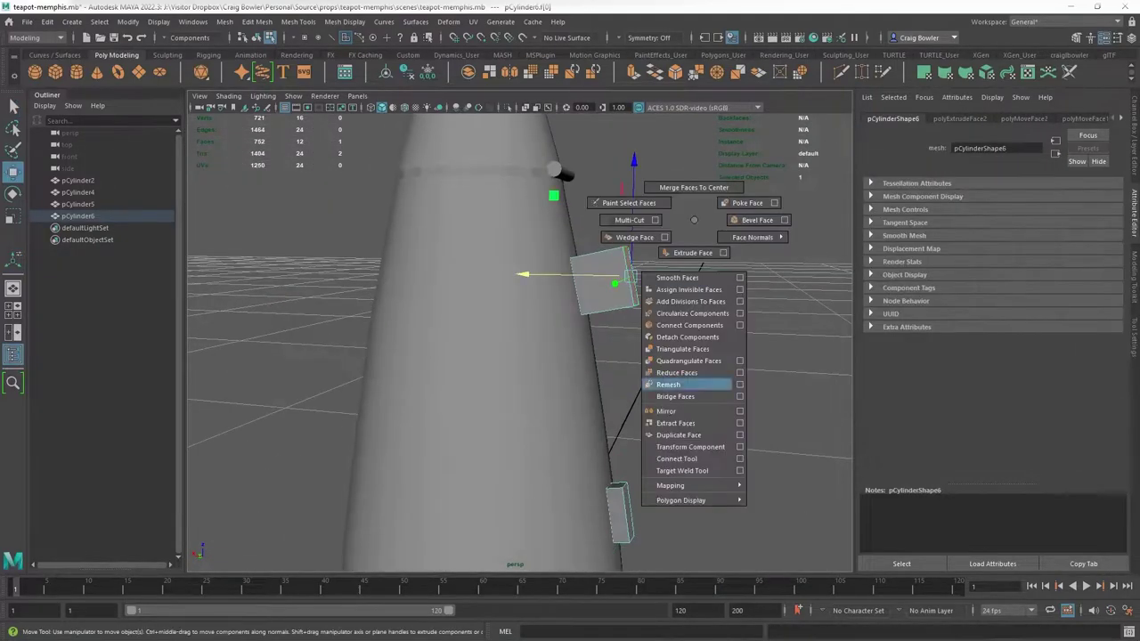
{"action": "scroll", "coordinate": [517, 356], "scroll_direction": "down", "scroll_amount": 5}
{"action": "left_click", "coordinate": [356, 223]}
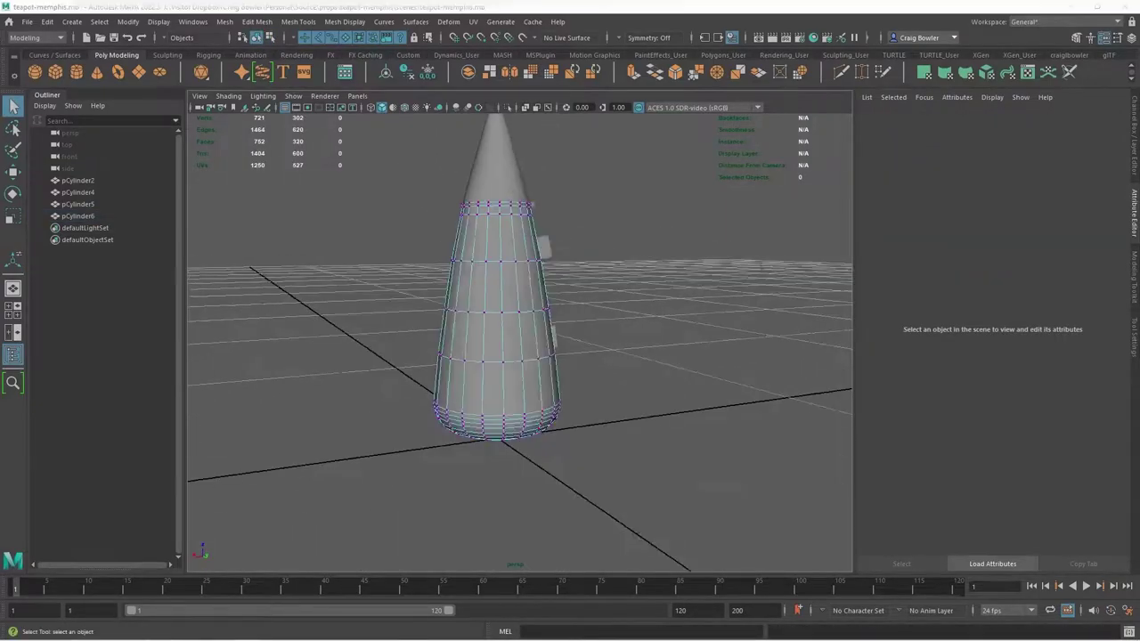
Wrap the cone's bottom vertex rings in a 2×5×2 lattice
{"action": "key", "text": "r"}
{"action": "left_click_drag", "start_coordinate": [499, 356], "coordinate": [499, 418], "text": "alt"}
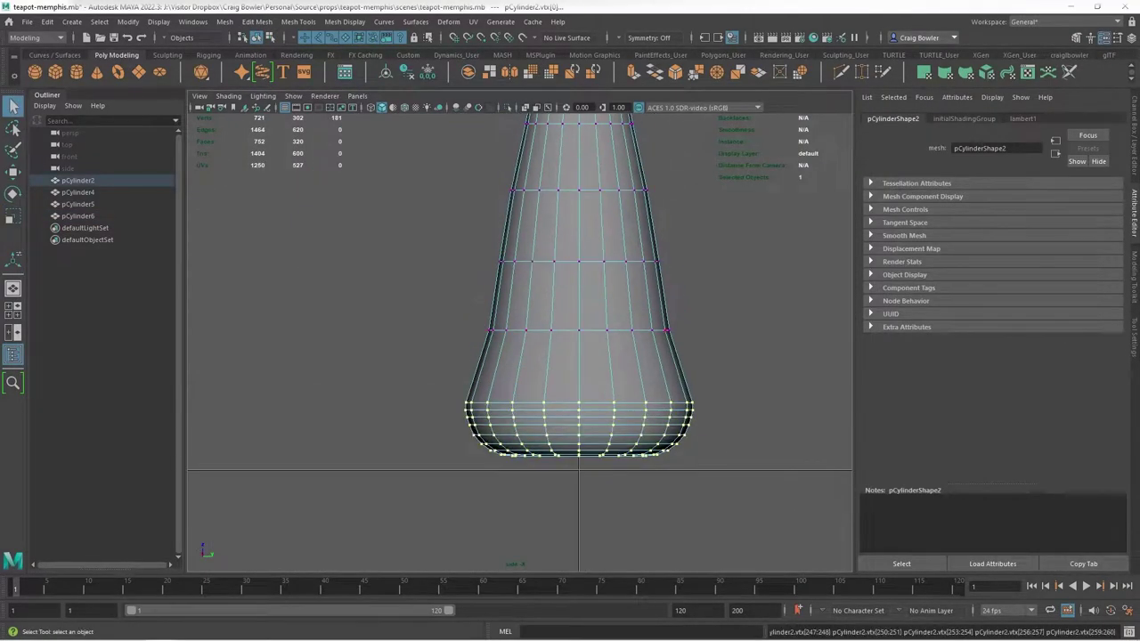
{"action": "left_click", "coordinate": [447, 22]}
{"action": "left_click", "coordinate": [481, 126]}
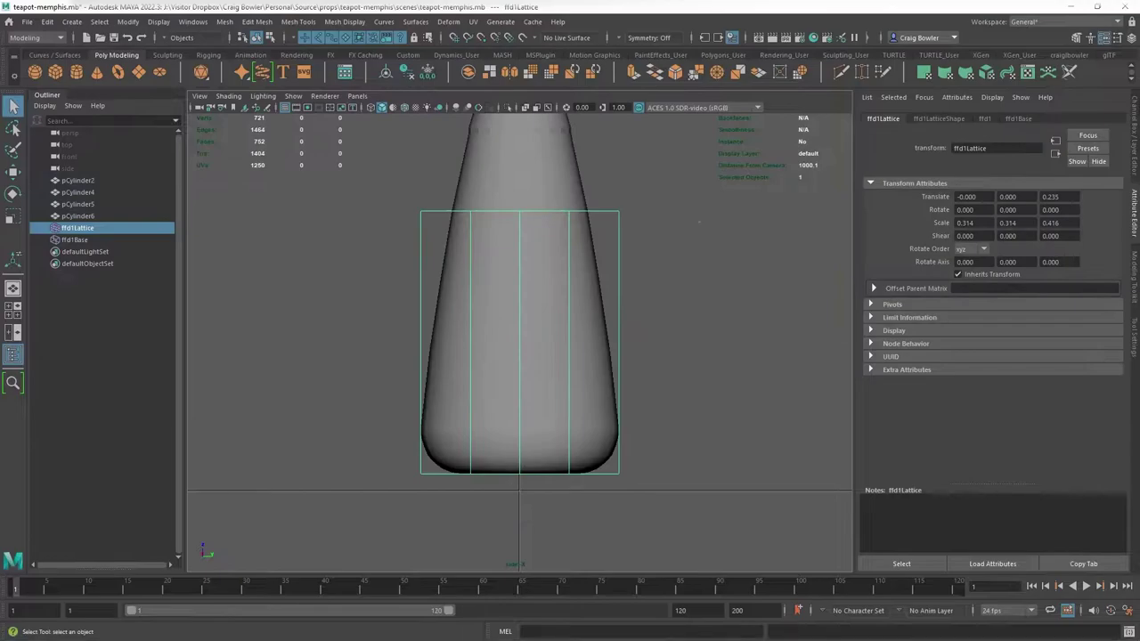
{"action": "scroll", "coordinate": [520, 342], "scroll_direction": "down", "scroll_amount": 4}
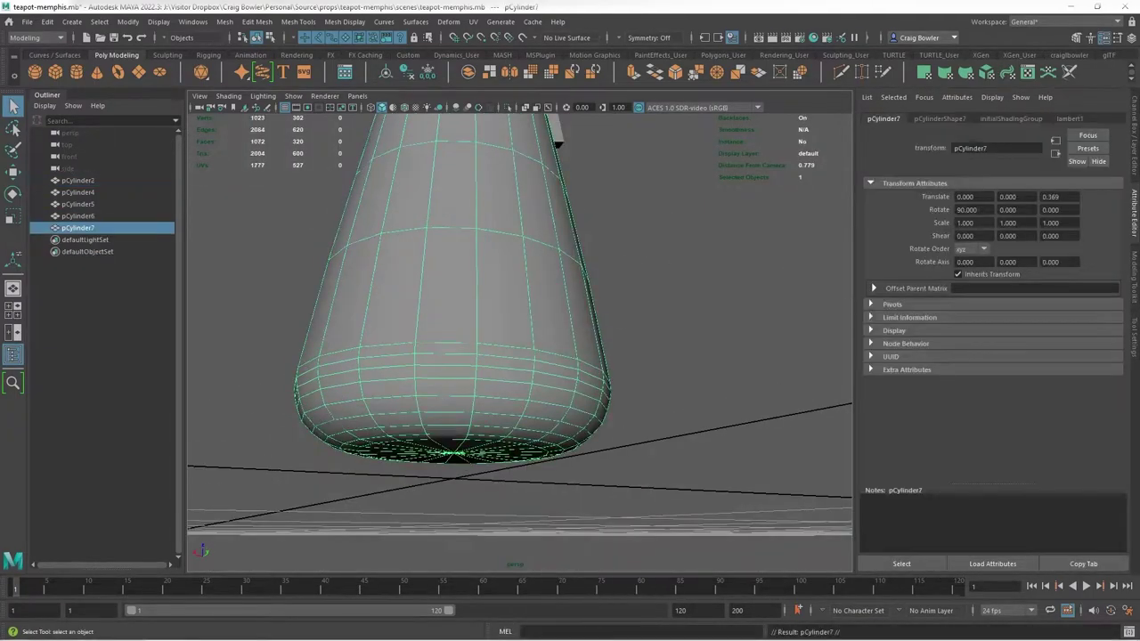
Cut new edges into the cylinder with Multi-Cut and select the trimmed piece
{"action": "right_click", "coordinate": [674, 262]}
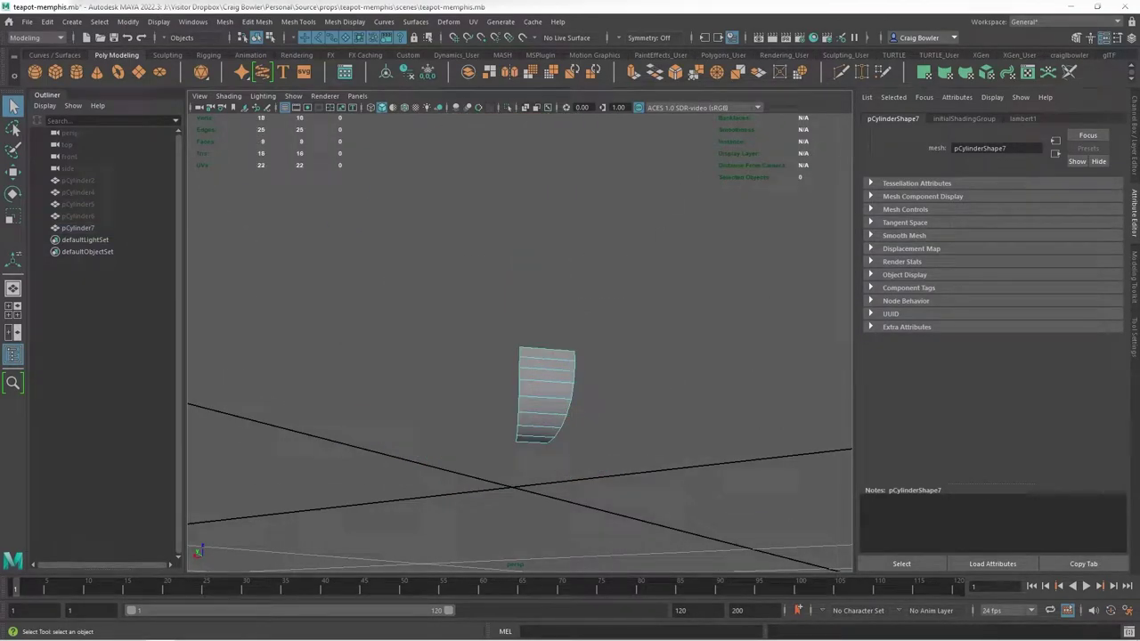
{"action": "key", "text": "f"}
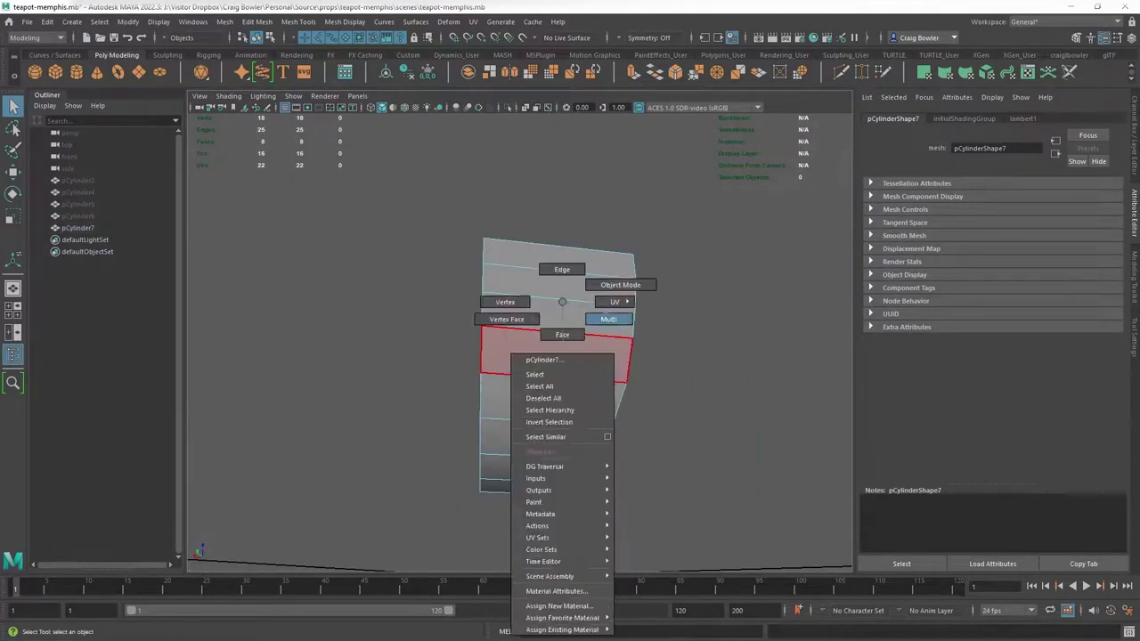
{"action": "right_click_drag", "start_coordinate": [555, 305], "coordinate": [555, 264], "text": "shift"}
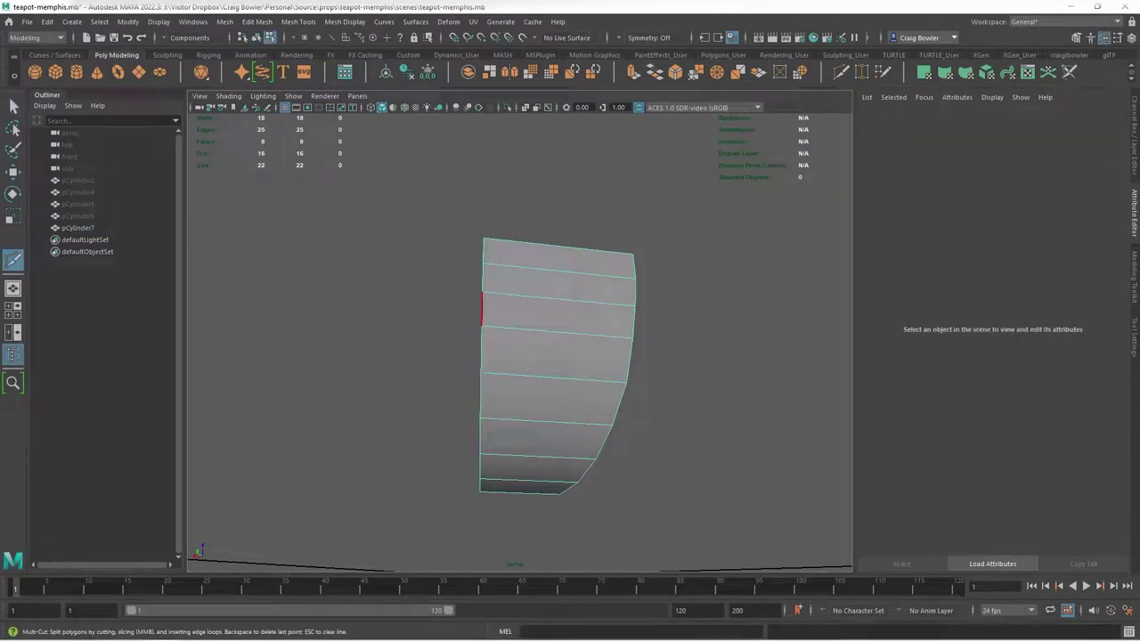
{"action": "left_click_drag", "start_coordinate": [481, 307], "coordinate": [513, 335], "text": "alt"}
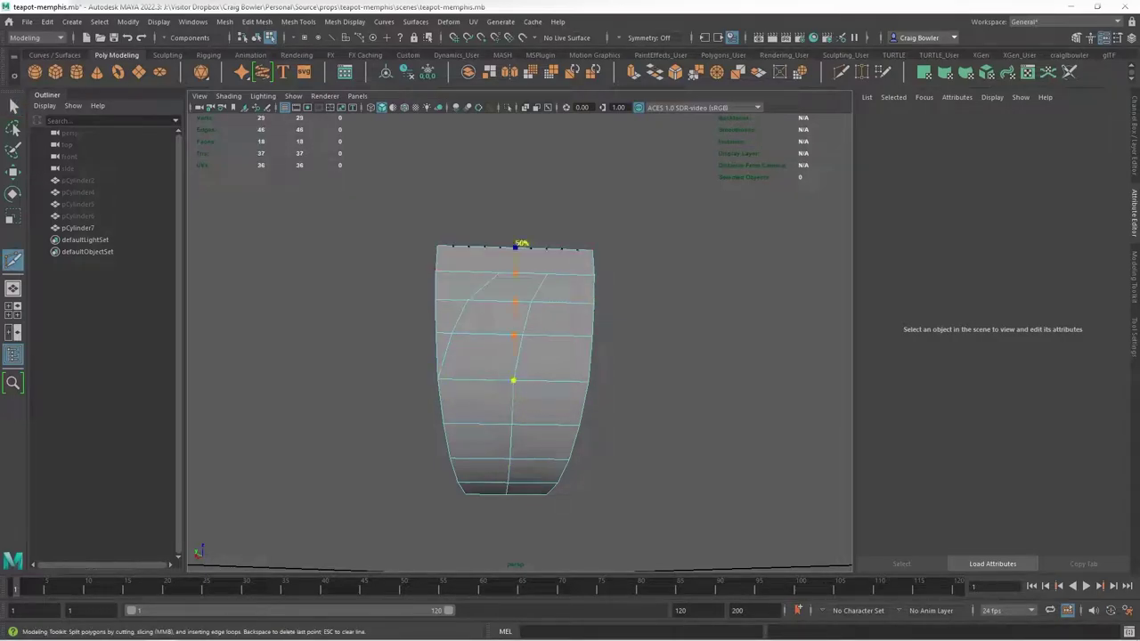
{"action": "key", "text": "F8"}
{"action": "left_click_drag", "start_coordinate": [545, 258], "coordinate": [654, 534]}
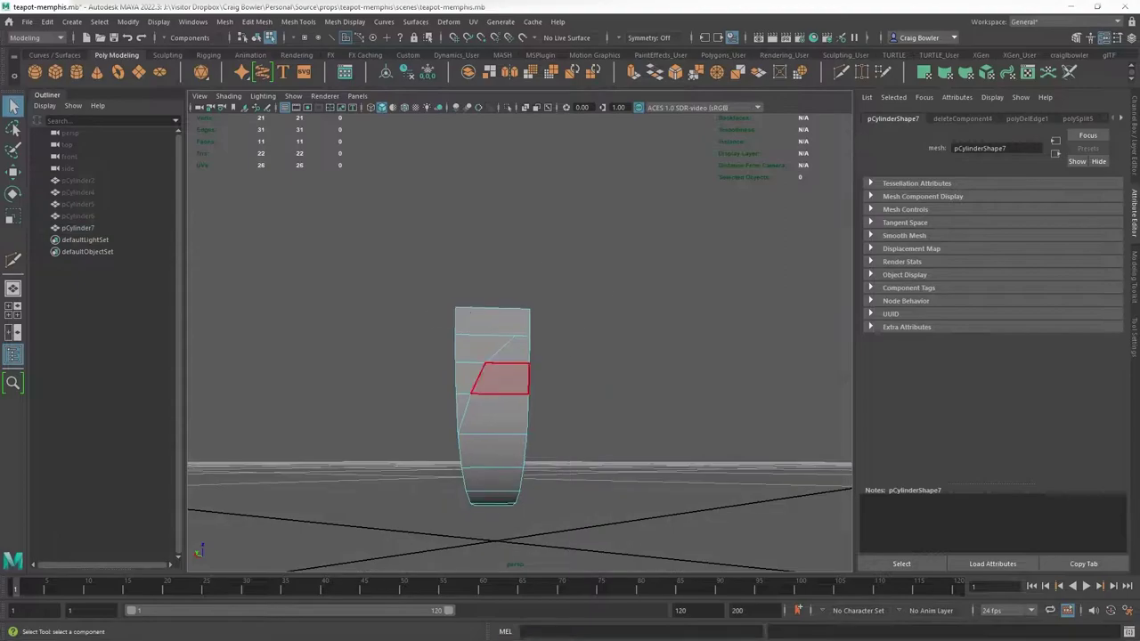
Rotate the cylinder piece -45 degrees on Z
{"action": "key", "text": "F8"}
{"action": "key", "text": "e"}
{"action": "key", "text": "Return"}
{"action": "key", "text": "space"}
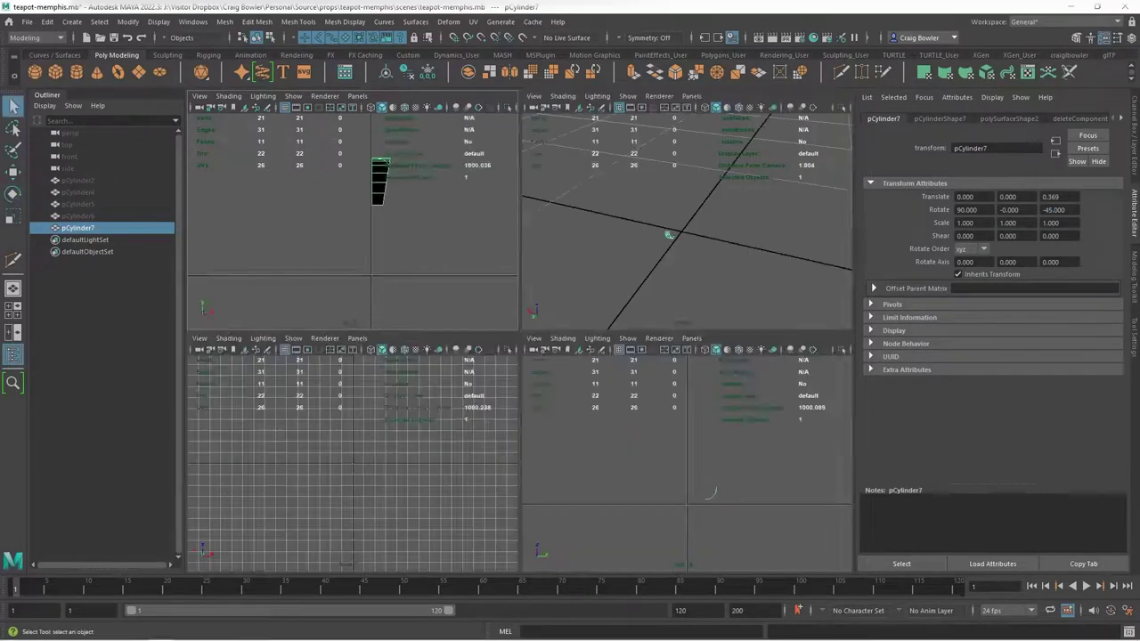
{"action": "left_click", "coordinate": [549, 407]}
{"action": "key", "text": "q"}
{"action": "left_click_drag", "start_coordinate": [570, 357], "coordinate": [552, 294], "text": "alt"}
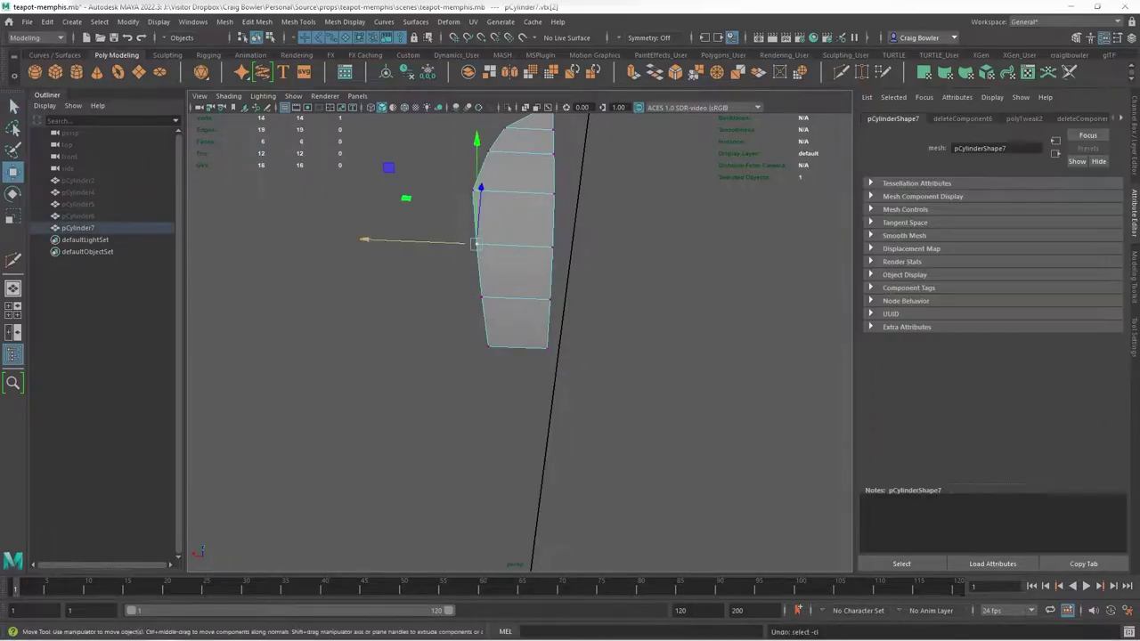
{"action": "key", "text": "F8"}
Move the piece's pivot to its straight edge
{"action": "key", "text": "f"}
{"action": "key", "text": "Insert"}
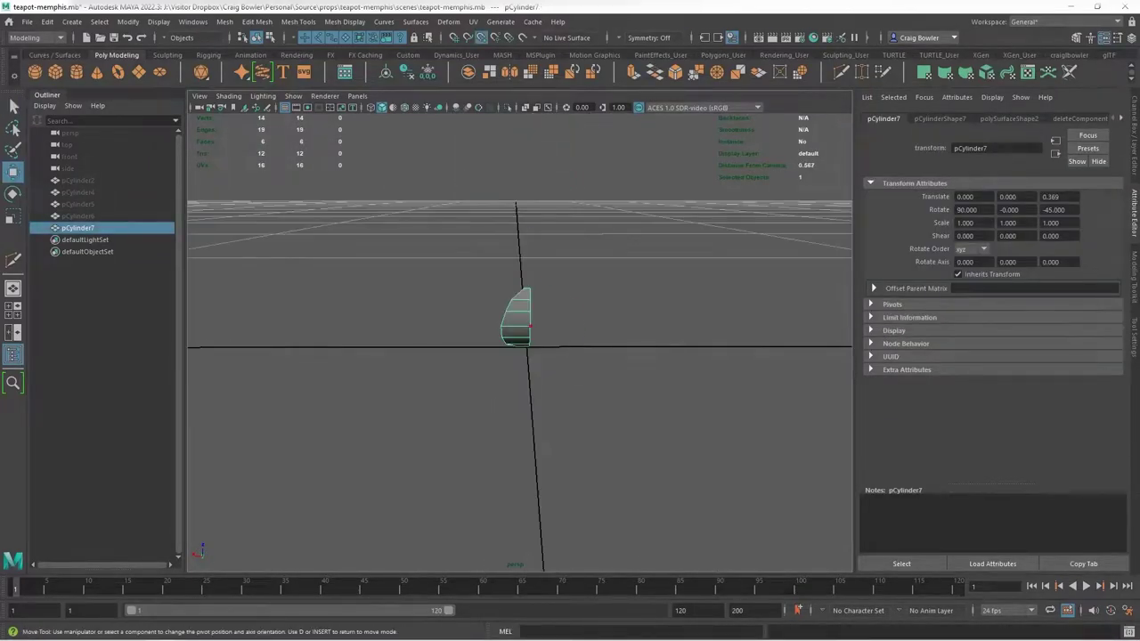
{"action": "key", "text": "Insert"}
{"action": "left_click_drag", "start_coordinate": [534, 356], "coordinate": [499, 294], "text": "alt"}
Make a mirrored copy with Duplicate Special at Scale X -1, then a second duplicate
{"action": "left_click", "coordinate": [46, 21]}
{"action": "left_click", "coordinate": [220, 176]}
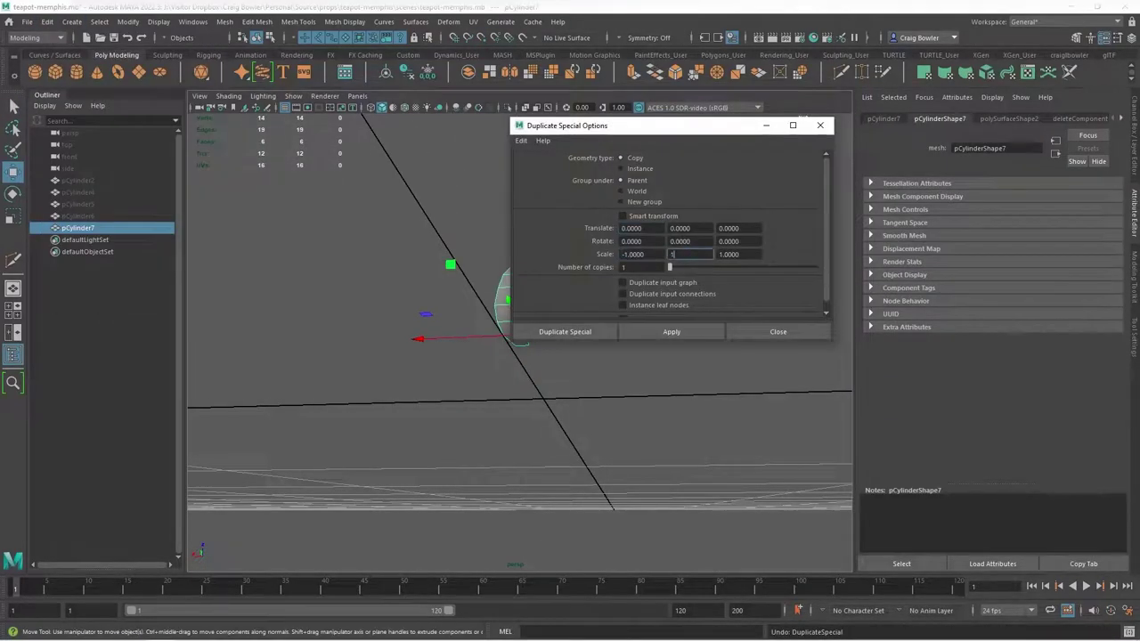
{"action": "left_click", "coordinate": [564, 331]}
{"action": "key", "text": "f"}
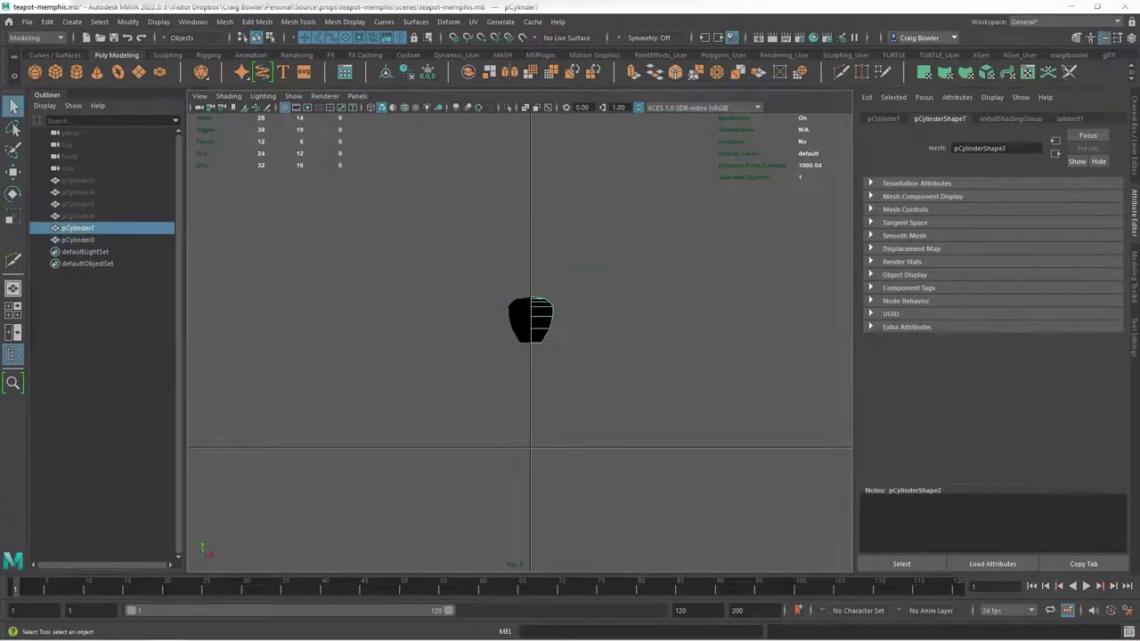
{"action": "key", "text": "g"}
{"action": "left_click", "coordinate": [565, 331]}
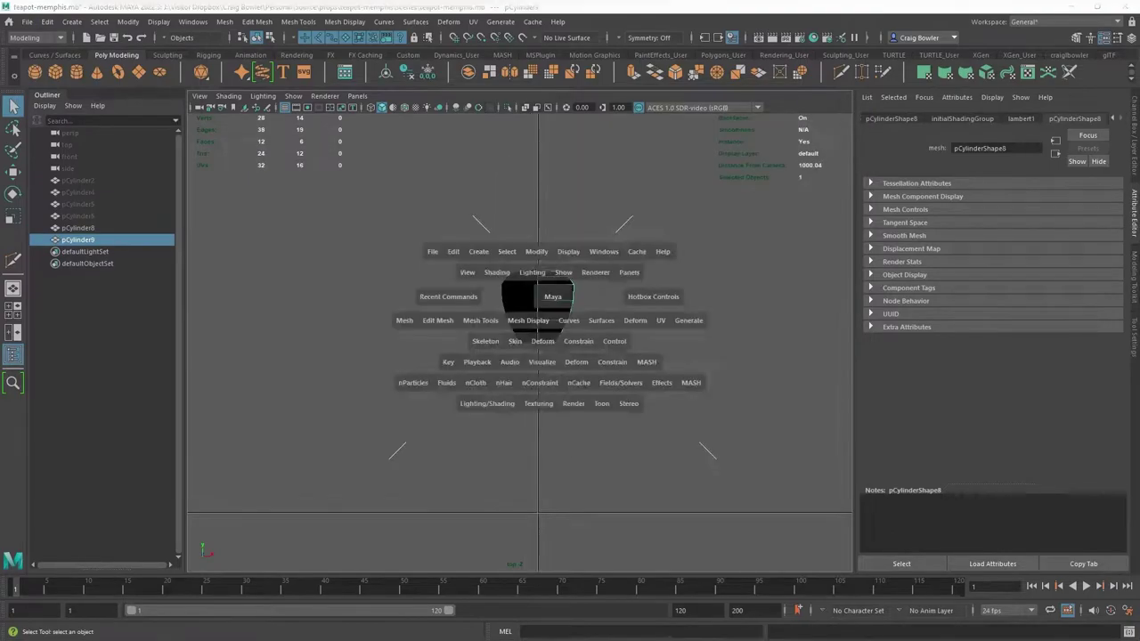
Cut a new edge across the top of the new copy with Multi-Cut
{"action": "key", "text": "space"}
{"action": "left_click_drag", "start_coordinate": [552, 267], "coordinate": [522, 247], "text": "alt"}
{"action": "right_click", "coordinate": [522, 247], "text": "shift"}
{"action": "left_click", "coordinate": [457, 247]}
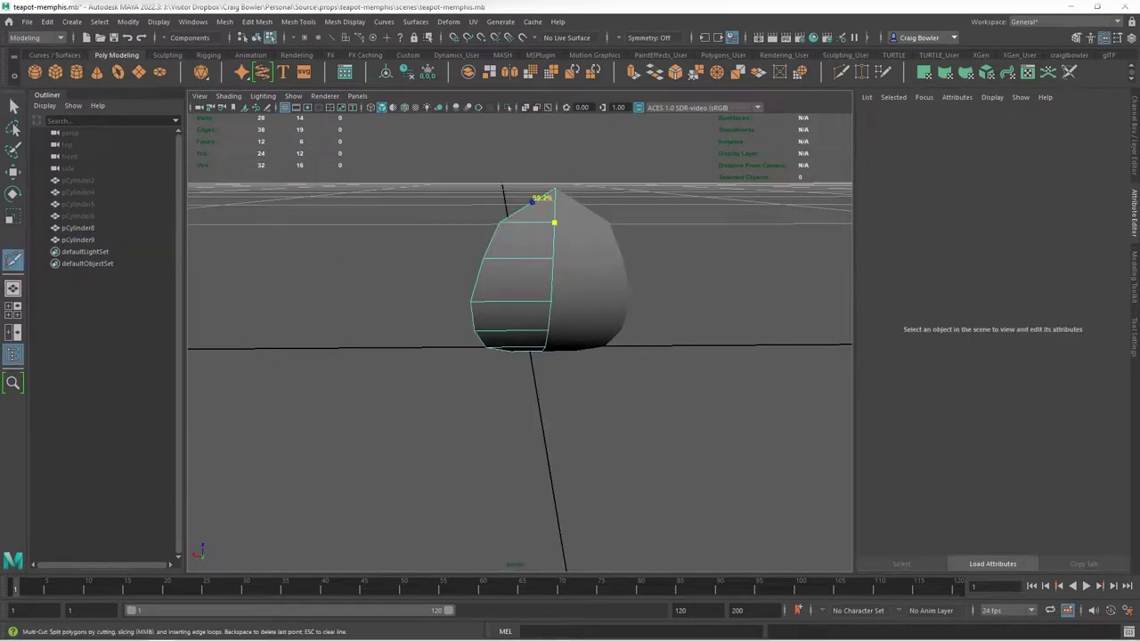
{"action": "left_click", "coordinate": [527, 206]}
{"action": "key", "text": "w"}
{"action": "key", "text": "F8"}
{"action": "key", "text": "q"}
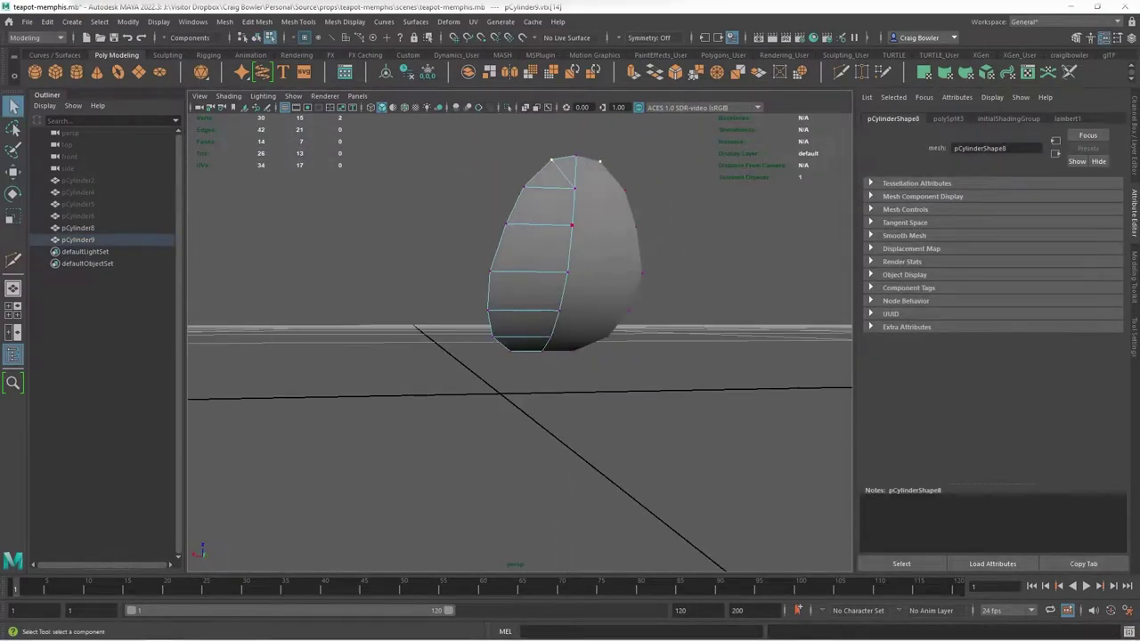
{"action": "left_click_drag", "start_coordinate": [535, 267], "coordinate": [499, 258], "text": "alt"}
{"action": "right_click_drag", "start_coordinate": [499, 258], "coordinate": [570, 267], "text": "alt"}
{"action": "mouse_move", "coordinate": [534, 267]}
{"action": "left_mouse_down", "text": "alt"}
{"action": "mouse_move", "coordinate": [552, 267]}
{"action": "mouse_move", "coordinate": [516, 258]}
{"action": "mouse_move", "coordinate": [534, 276]}
{"action": "mouse_move", "coordinate": [552, 267]}
{"action": "mouse_move", "coordinate": [570, 223]}
{"action": "left_mouse_up", "text": "alt"}
{"action": "left_click", "coordinate": [712, 463]}
Select the newest copy of the piece and pick its vertices
{"action": "left_click_drag", "start_coordinate": [552, 213], "coordinate": [641, 323]}
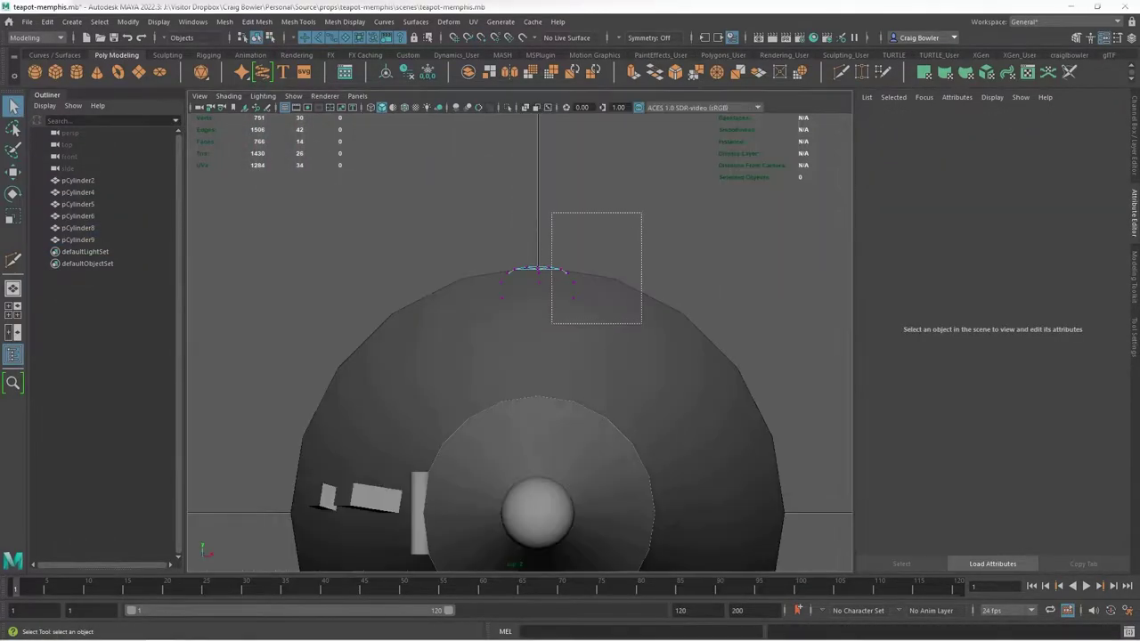
{"action": "key", "text": "space"}
{"action": "key", "text": "F8"}
{"action": "key", "text": "w"}
{"action": "mouse_move", "coordinate": [570, 222]}
{"action": "left_mouse_down", "text": "alt"}
{"action": "mouse_move", "coordinate": [534, 285]}
{"action": "mouse_move", "coordinate": [570, 232]}
{"action": "mouse_move", "coordinate": [516, 285]}
{"action": "mouse_move", "coordinate": [587, 223]}
{"action": "left_mouse_up", "text": "alt"}
{"action": "key", "text": "q"}
Delete the unwanted edges from pCylinder8
{"action": "mouse_move", "coordinate": [534, 356]}
{"action": "left_mouse_down", "text": "alt"}
{"action": "mouse_move", "coordinate": [570, 267]}
{"action": "mouse_move", "coordinate": [551, 302]}
{"action": "left_mouse_up", "text": "alt"}
{"action": "key", "text": "ctrl+shift+x"}
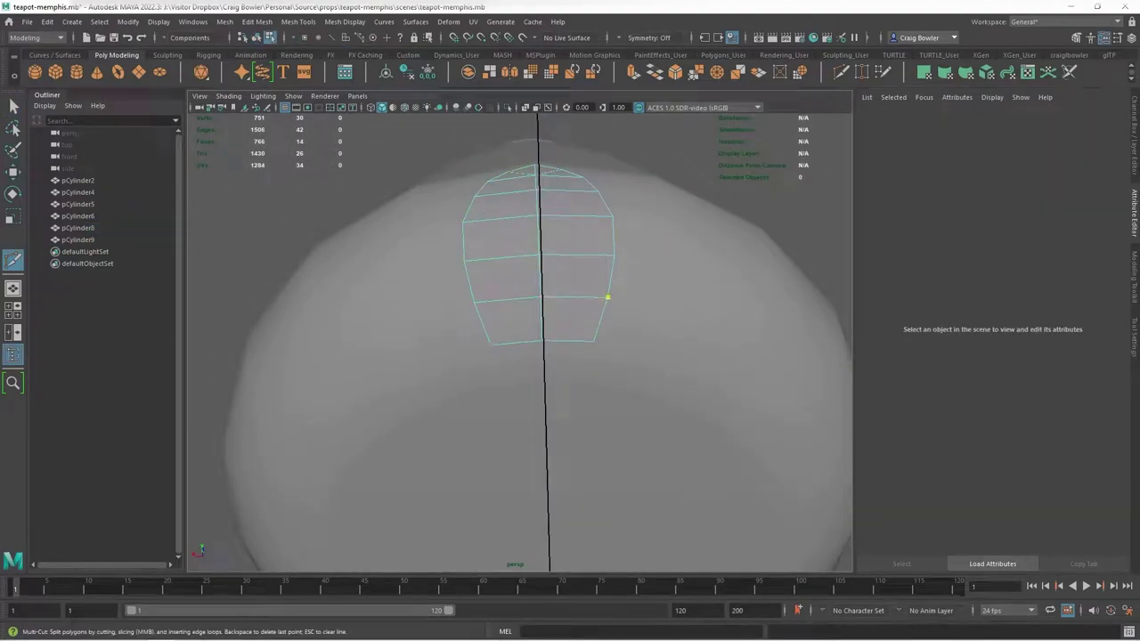
{"action": "key", "text": "Delete"}
{"action": "mouse_move", "coordinate": [534, 311]}
{"action": "left_mouse_down", "text": "alt"}
{"action": "mouse_move", "coordinate": [560, 285]}
{"action": "mouse_move", "coordinate": [534, 320]}
{"action": "mouse_move", "coordinate": [552, 293]}
{"action": "left_mouse_up", "text": "alt"}
{"action": "key", "text": "q"}
Cut a new centre edge down the middle of the piece
{"action": "right_click_drag", "start_coordinate": [786, 230], "coordinate": [723, 229], "text": "shift"}
{"action": "scroll", "coordinate": [534, 312], "scroll_direction": "up", "scroll_amount": 3}
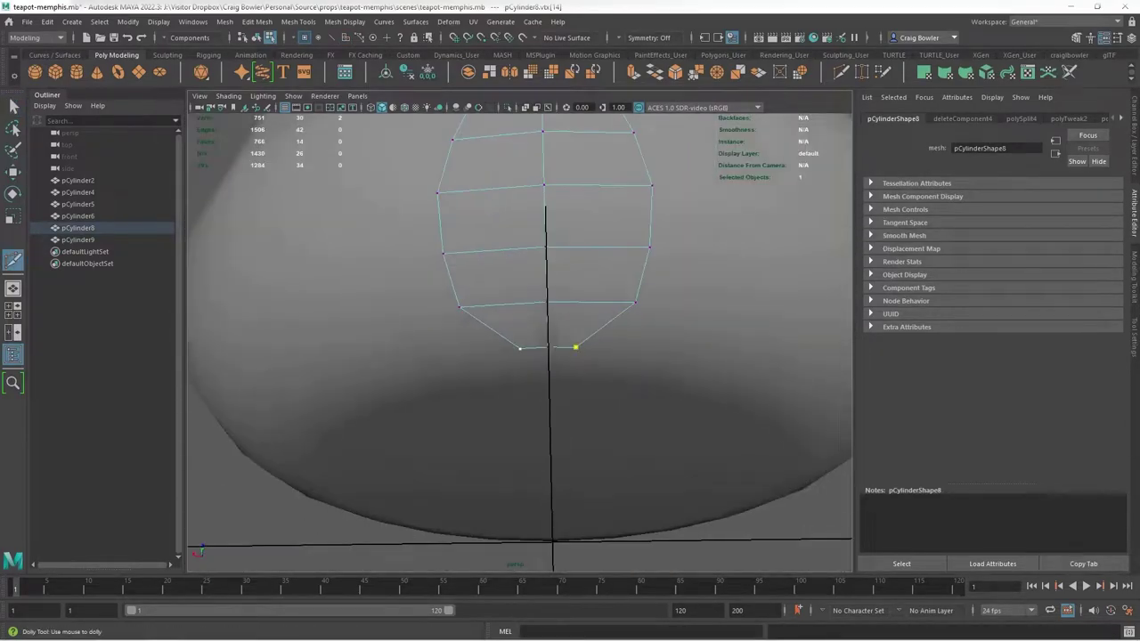
{"action": "left_click", "coordinate": [575, 347]}
{"action": "key", "text": "w"}
{"action": "key", "text": "q"}
{"action": "scroll", "coordinate": [558, 142], "scroll_direction": "down", "scroll_amount": 2}
Select the right-half vertices and fit them against the teapot body's base
{"action": "left_click_drag", "start_coordinate": [558, 143], "coordinate": [678, 405]}
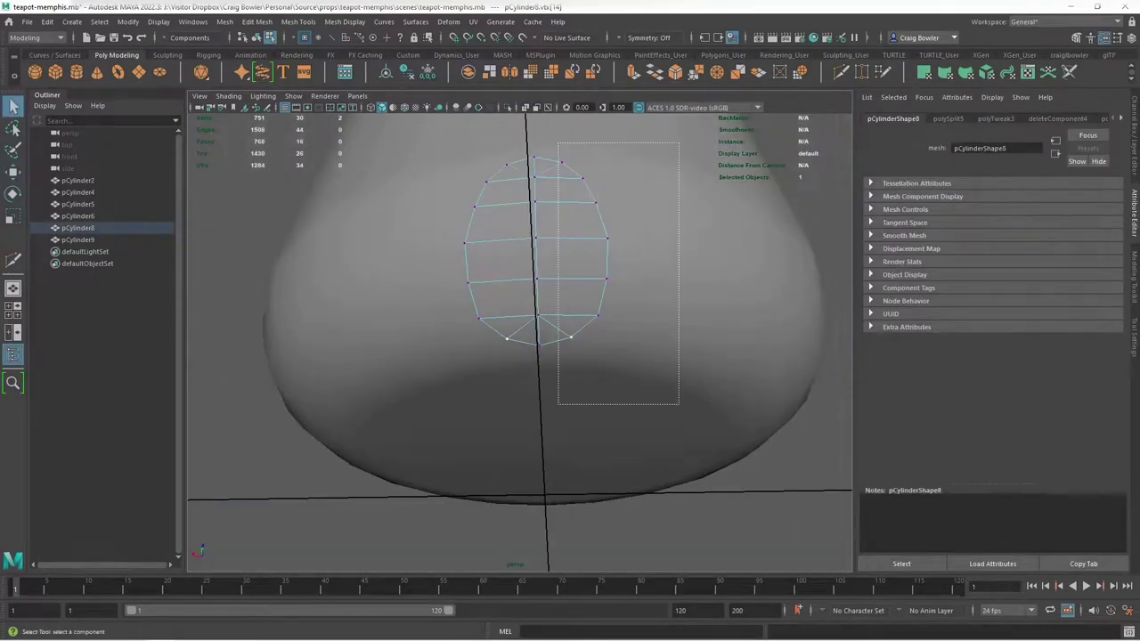
{"action": "left_click_drag", "start_coordinate": [535, 311], "coordinate": [570, 267], "text": "alt"}
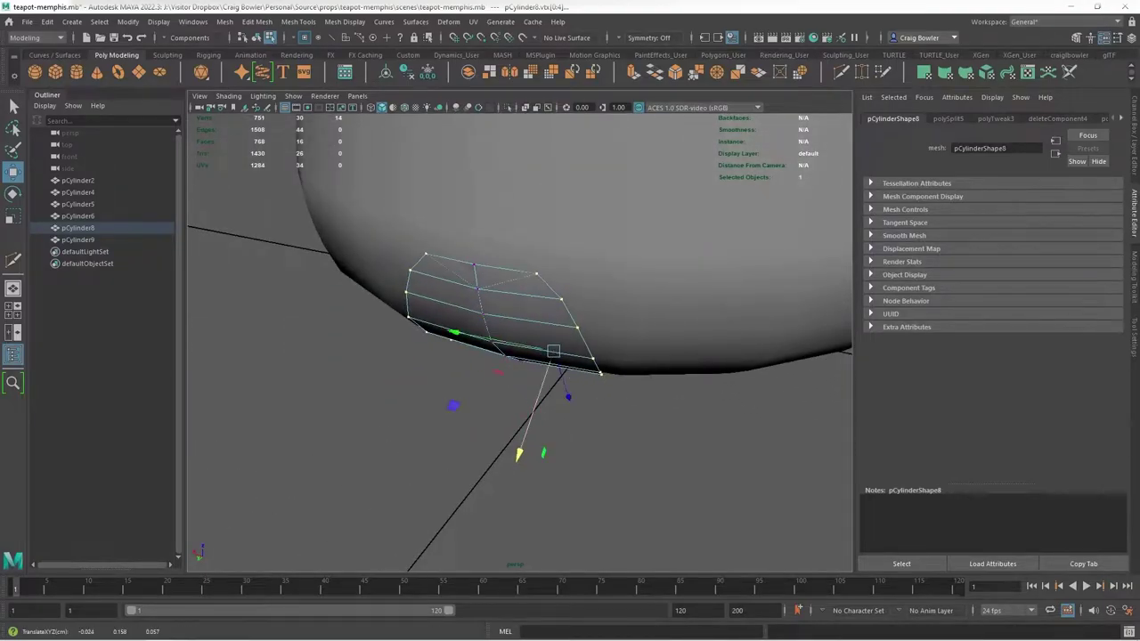
{"action": "right_click_drag", "start_coordinate": [738, 205], "coordinate": [808, 193]}
{"action": "left_click", "coordinate": [623, 463]}
Select the curved piece's vertices, try extruding its faces, and undo the extrusion
{"action": "left_click", "coordinate": [514, 339]}
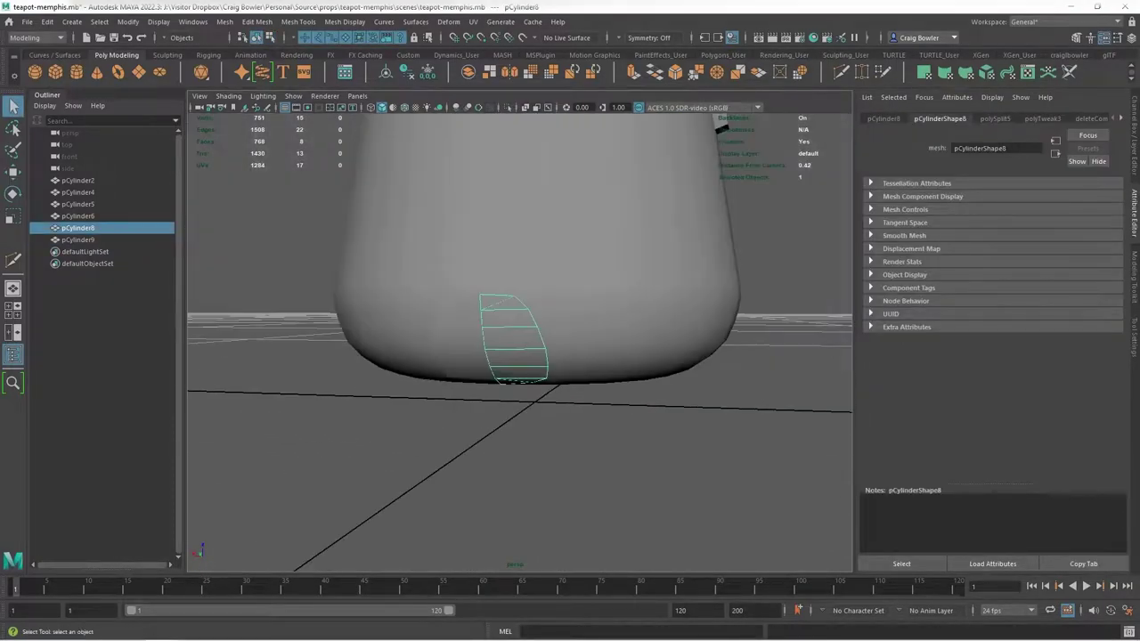
{"action": "key", "text": "w"}
{"action": "left_click_drag", "start_coordinate": [516, 338], "coordinate": [570, 320], "text": "alt"}
{"action": "left_click", "coordinate": [458, 318]}
{"action": "left_click_drag", "start_coordinate": [458, 318], "coordinate": [531, 307], "text": "alt"}
{"action": "right_click", "coordinate": [532, 307], "text": "shift"}
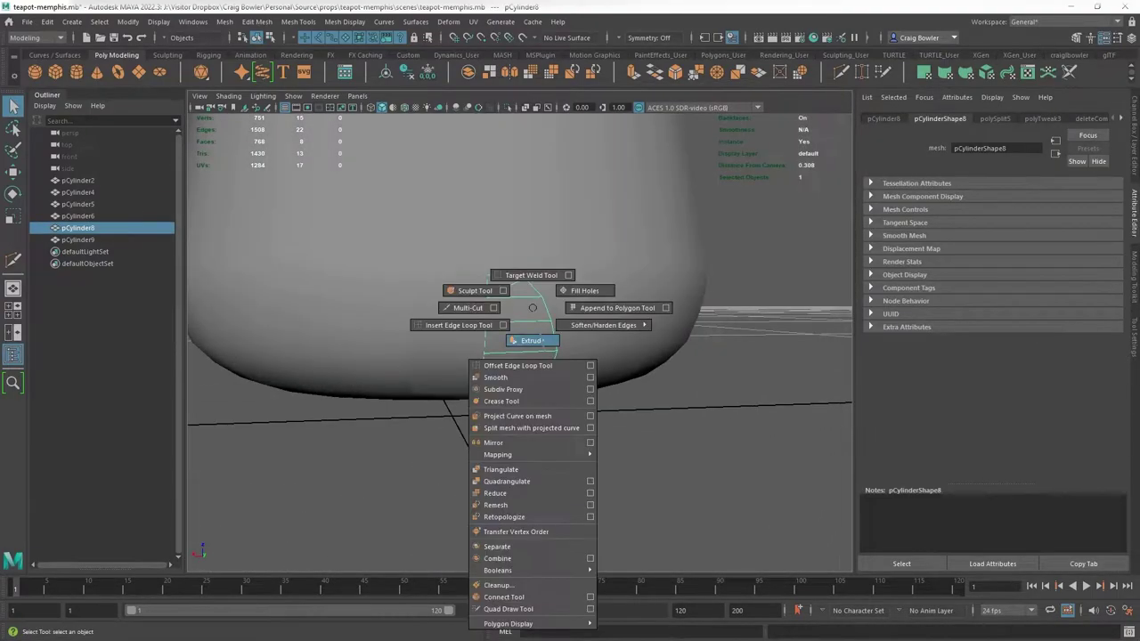
{"action": "right_click_drag", "start_coordinate": [532, 307], "coordinate": [531, 340], "text": "shift"}
{"action": "mouse_move", "coordinate": [649, 183]}
{"action": "left_mouse_down", "text": "alt"}
{"action": "mouse_move", "coordinate": [684, 185]}
{"action": "mouse_move", "coordinate": [623, 205]}
{"action": "mouse_move", "coordinate": [605, 232]}
{"action": "left_mouse_up", "text": "alt"}
{"action": "key", "text": "ctrl+z"}
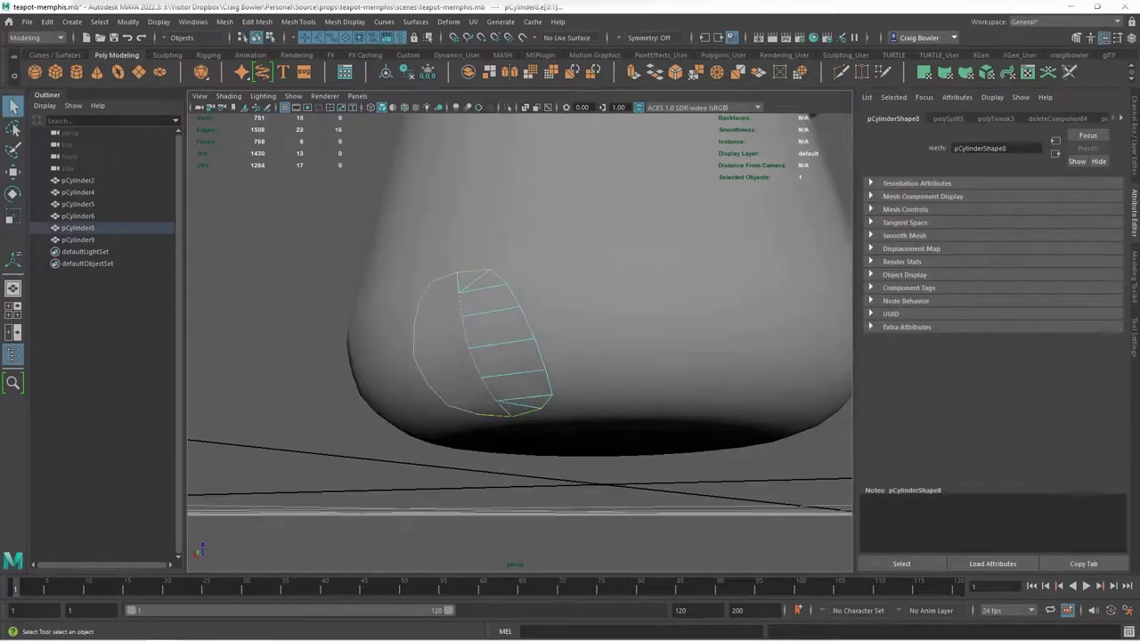
Tilt the spout's end vertices outward to start the taper
{"action": "mouse_move", "coordinate": [674, 262]}
{"action": "left_mouse_down", "text": "alt"}
{"action": "mouse_move", "coordinate": [604, 304]}
{"action": "mouse_move", "coordinate": [569, 294]}
{"action": "mouse_move", "coordinate": [330, 351]}
{"action": "mouse_move", "coordinate": [397, 235]}
{"action": "left_mouse_up", "text": "alt"}
{"action": "key", "text": "q"}
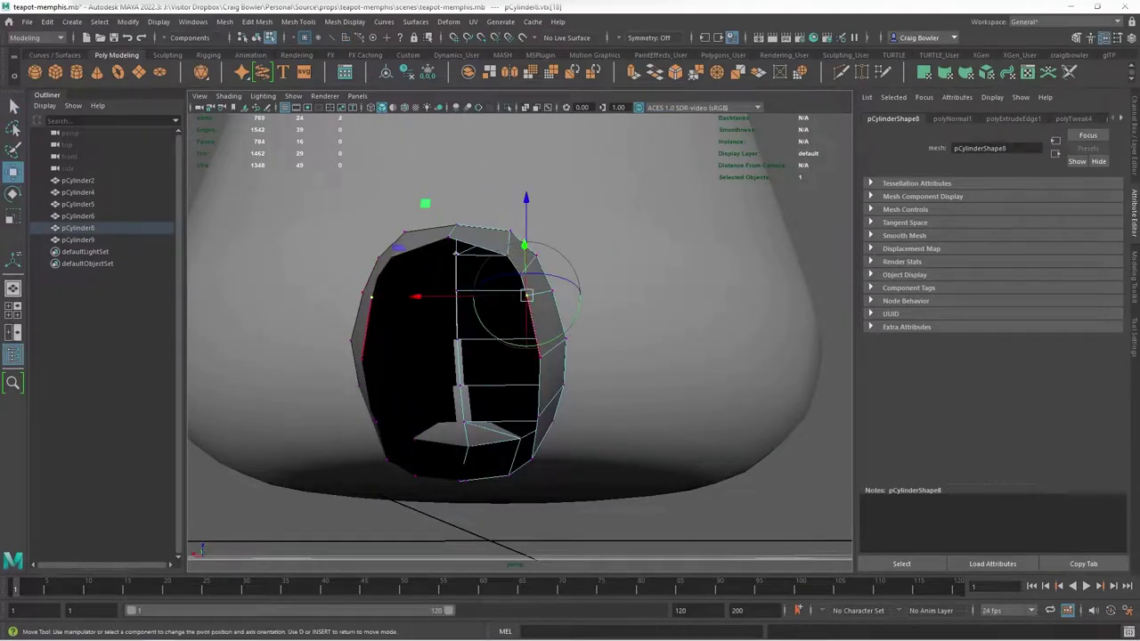
{"action": "key", "text": "q"}
{"action": "mouse_move", "coordinate": [526, 294]}
{"action": "left_mouse_down", "text": "alt"}
{"action": "mouse_move", "coordinate": [498, 356]}
{"action": "mouse_move", "coordinate": [534, 267]}
{"action": "left_mouse_up", "text": "alt"}
{"action": "key", "text": "space"}
{"action": "key", "text": "space"}
{"action": "key", "text": "w"}
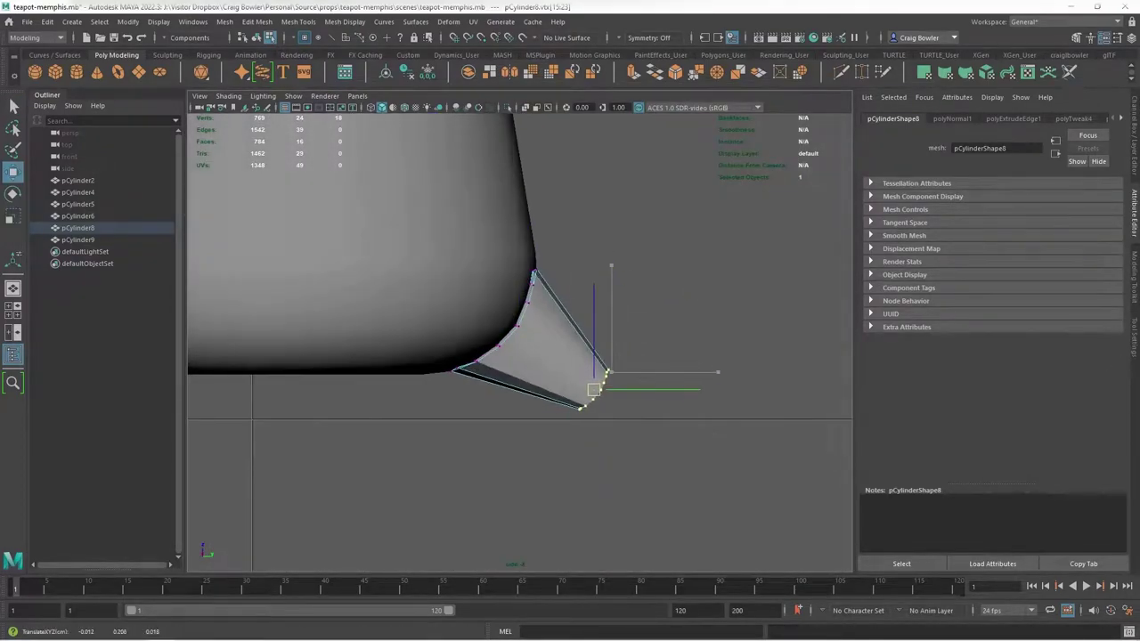
{"action": "key", "text": "e"}
{"action": "left_click_drag", "start_coordinate": [659, 284], "coordinate": [676, 320]}
{"action": "scroll", "coordinate": [587, 383], "scroll_direction": "up", "scroll_amount": 3}
{"action": "key", "text": "w"}
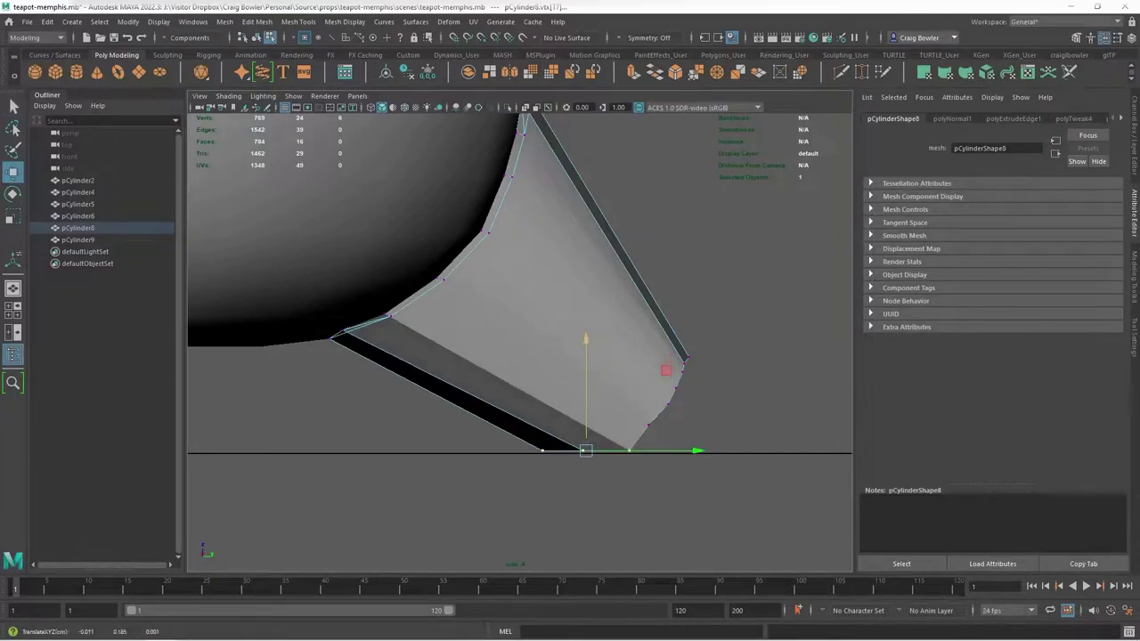
{"action": "key", "text": "space"}
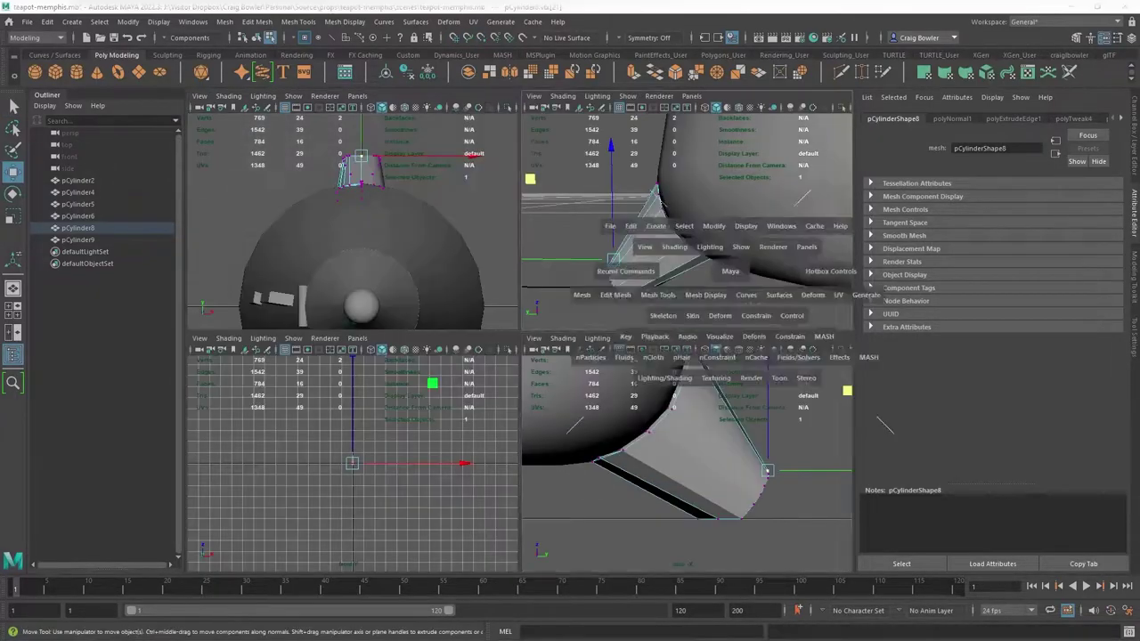
{"action": "key", "text": "space"}
{"action": "left_click", "coordinate": [356, 499]}
Pick a spout vertex, adjust its pivot, and rotate it to finish the funnel taper
{"action": "left_click_drag", "start_coordinate": [445, 356], "coordinate": [534, 338], "text": "alt"}
{"action": "left_click", "coordinate": [534, 356]}
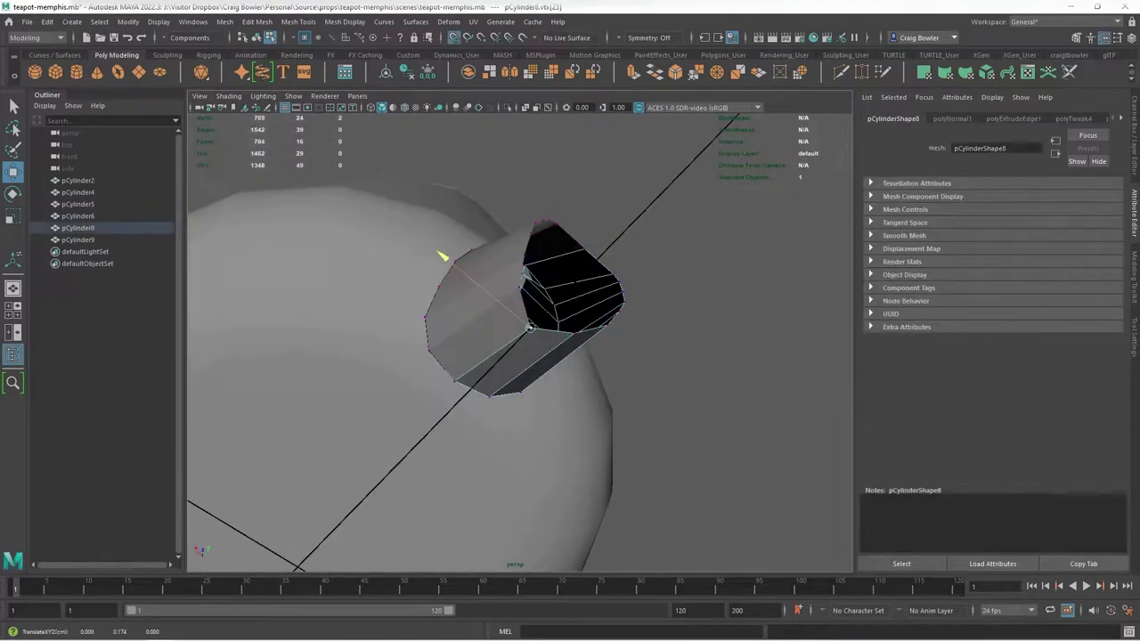
{"action": "left_click_drag", "start_coordinate": [440, 254], "coordinate": [674, 300], "text": "alt"}
{"action": "left_click", "coordinate": [526, 369]}
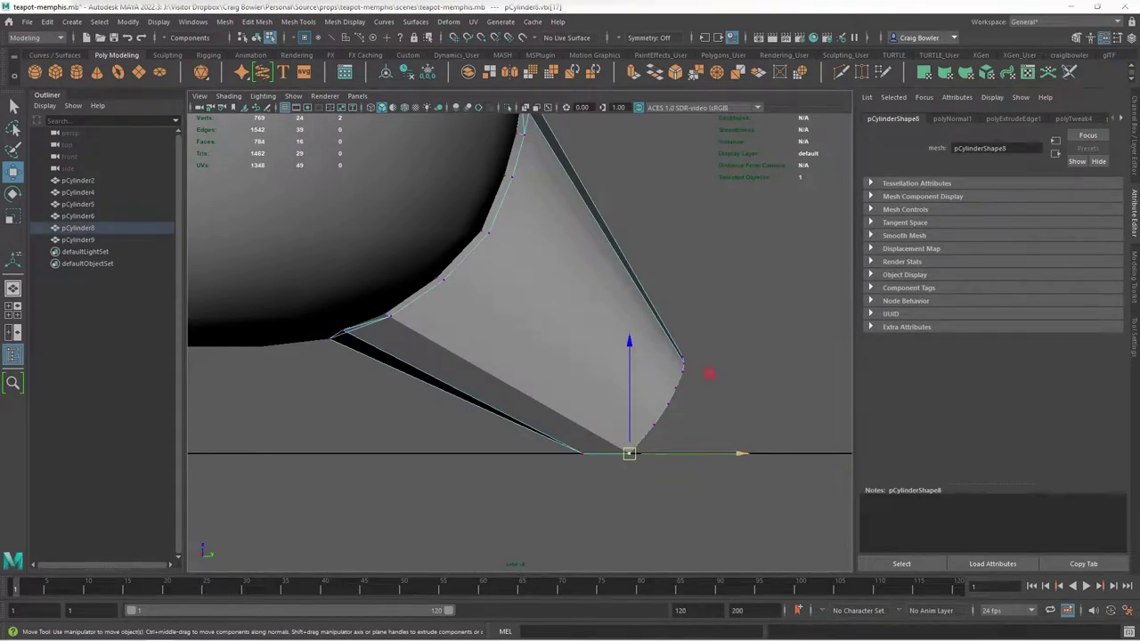
{"action": "left_click_drag", "start_coordinate": [668, 392], "coordinate": [615, 420], "text": "alt"}
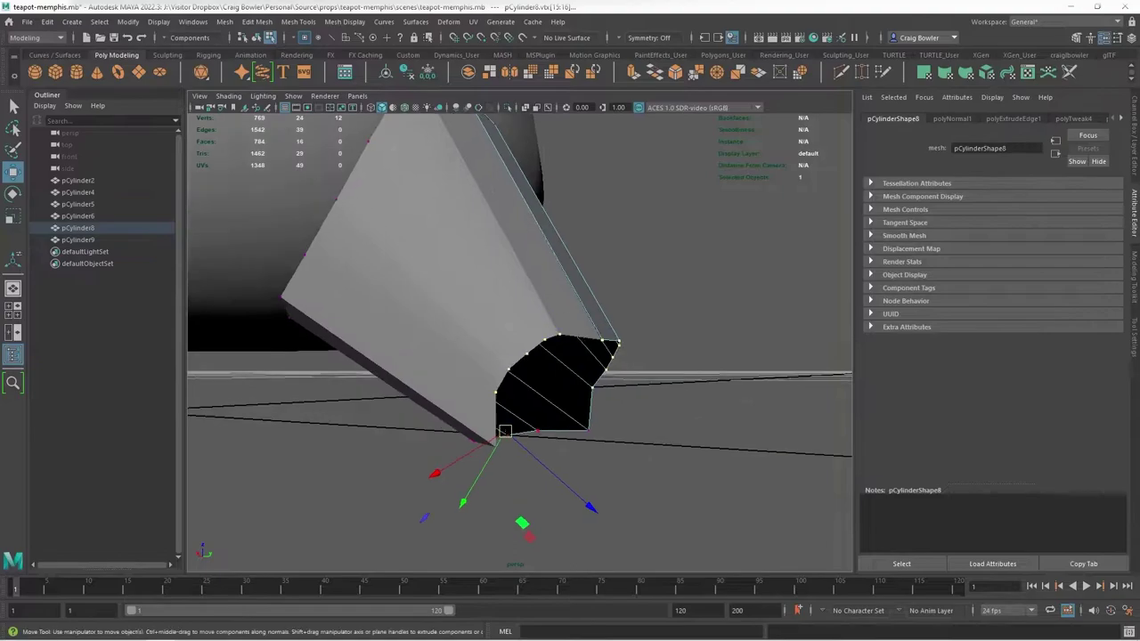
{"action": "key", "text": "space"}
{"action": "key", "text": "space"}
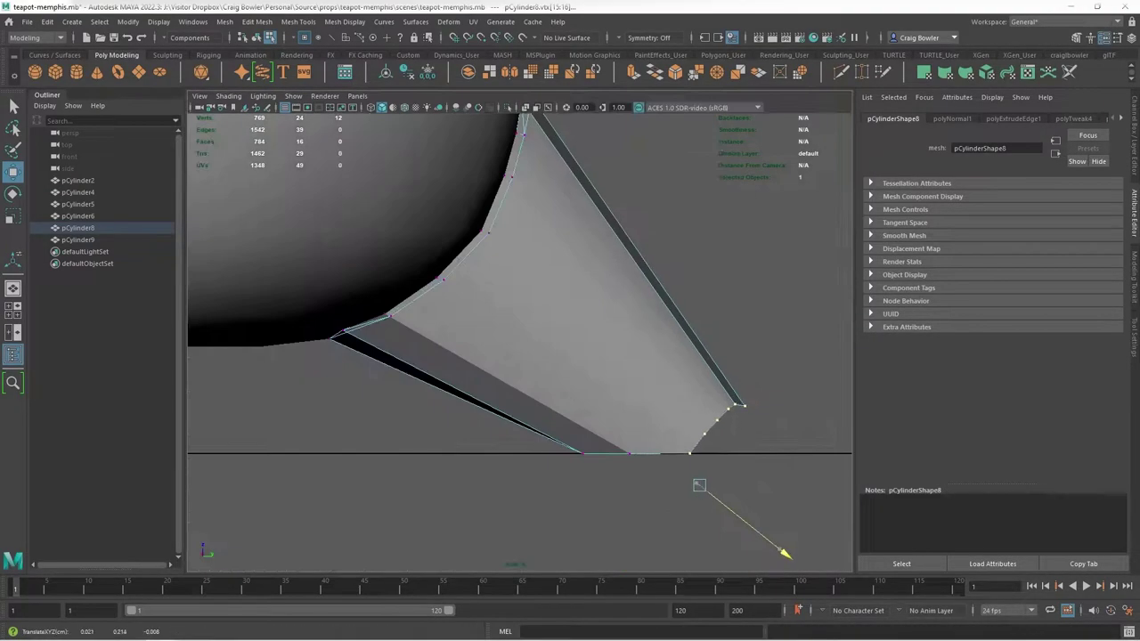
{"action": "key", "text": "e"}
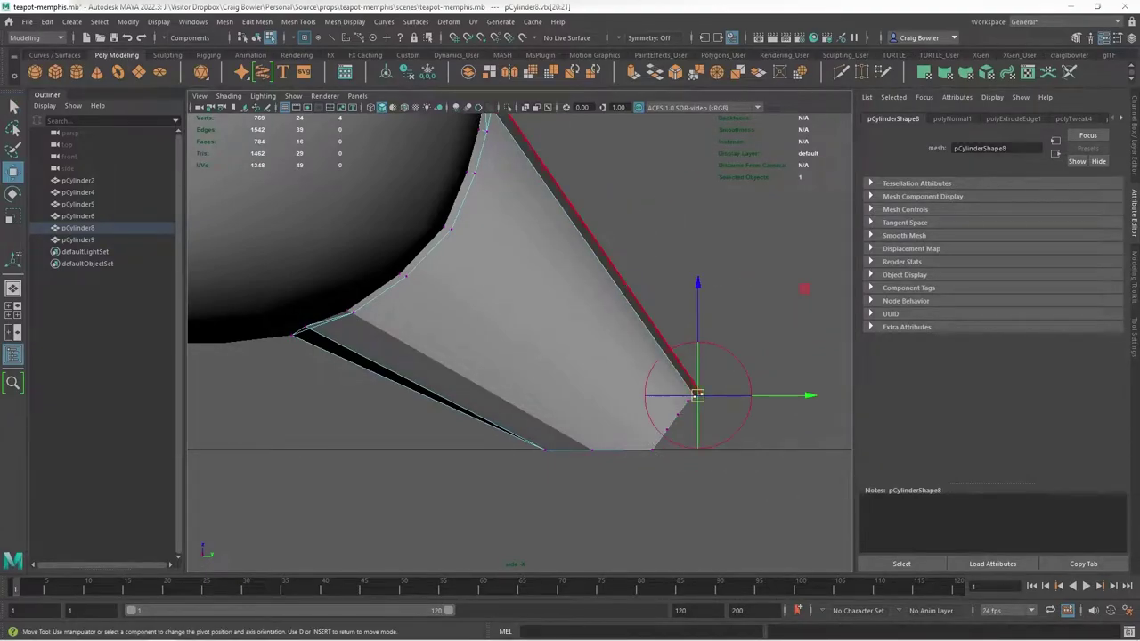
{"action": "key", "text": "d"}
{"action": "left_click_drag", "start_coordinate": [516, 312], "coordinate": [623, 302], "text": "alt"}
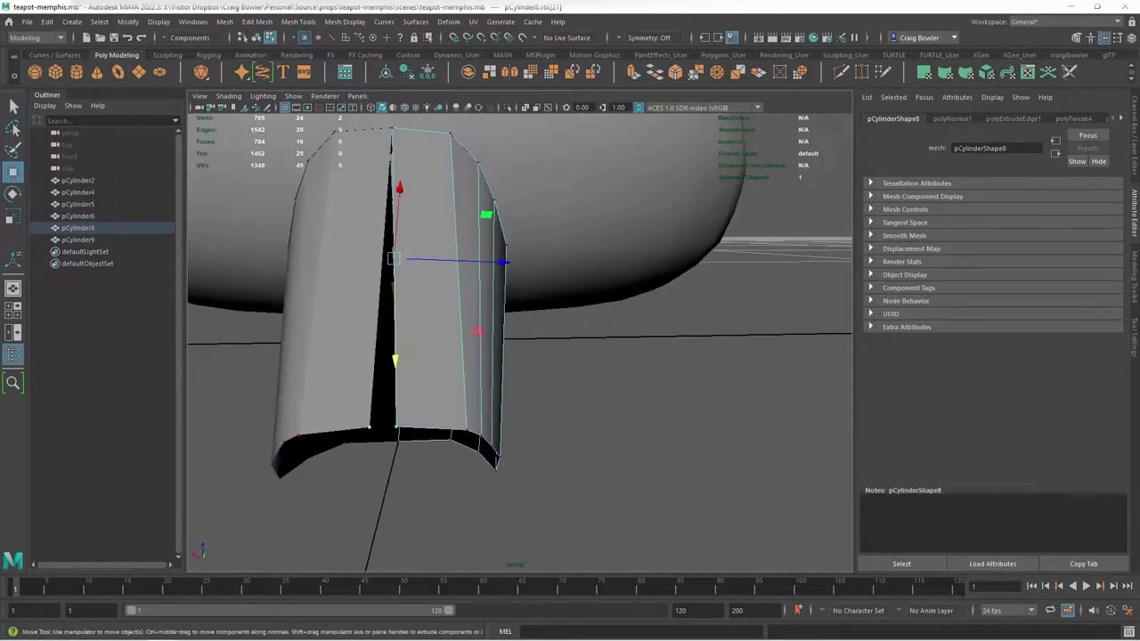
{"action": "left_click_drag", "start_coordinate": [481, 436], "coordinate": [472, 298], "text": "alt"}
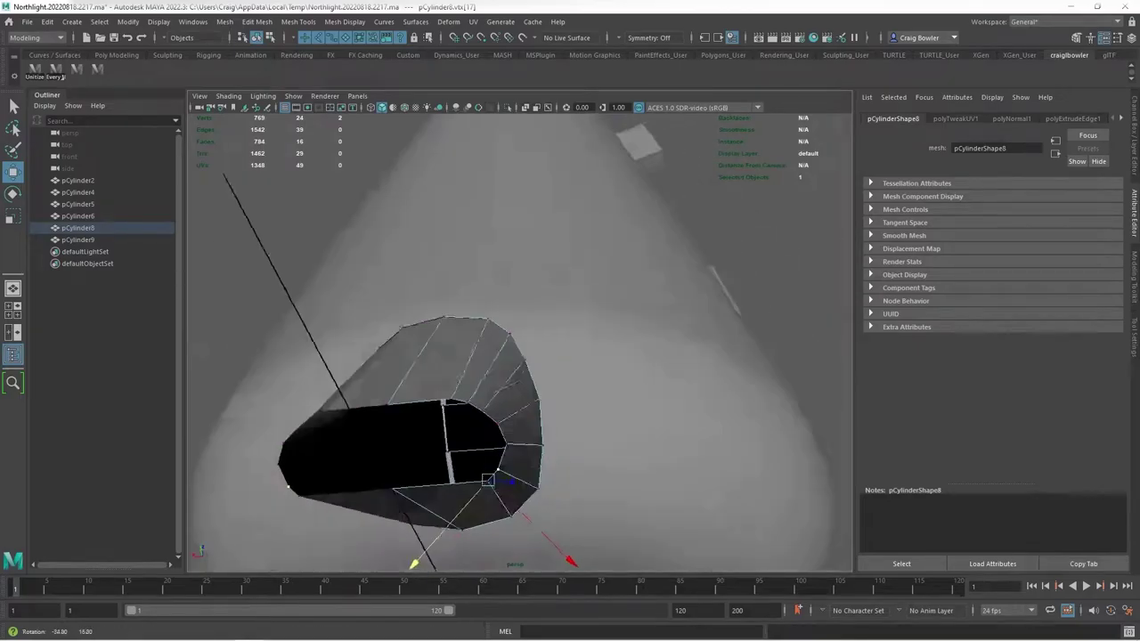
Delete the spout's extra edge loop and its end-cap faces, leaving an open tube
{"action": "scroll", "coordinate": [519, 343], "scroll_direction": "up", "scroll_amount": 2}
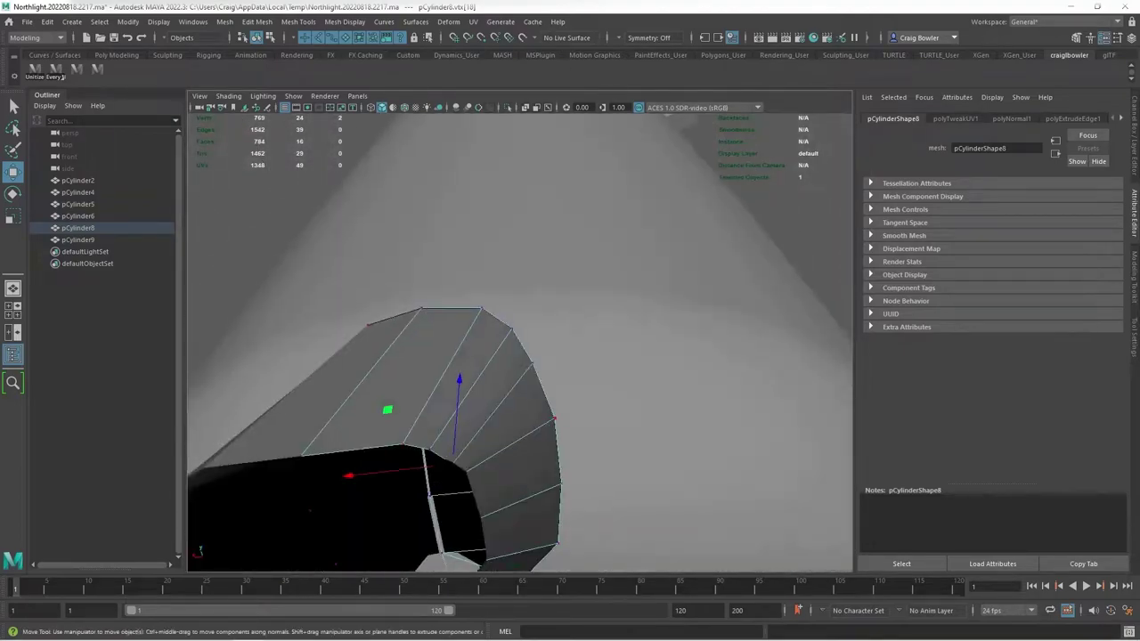
{"action": "key", "text": "ctrl+BackSpace"}
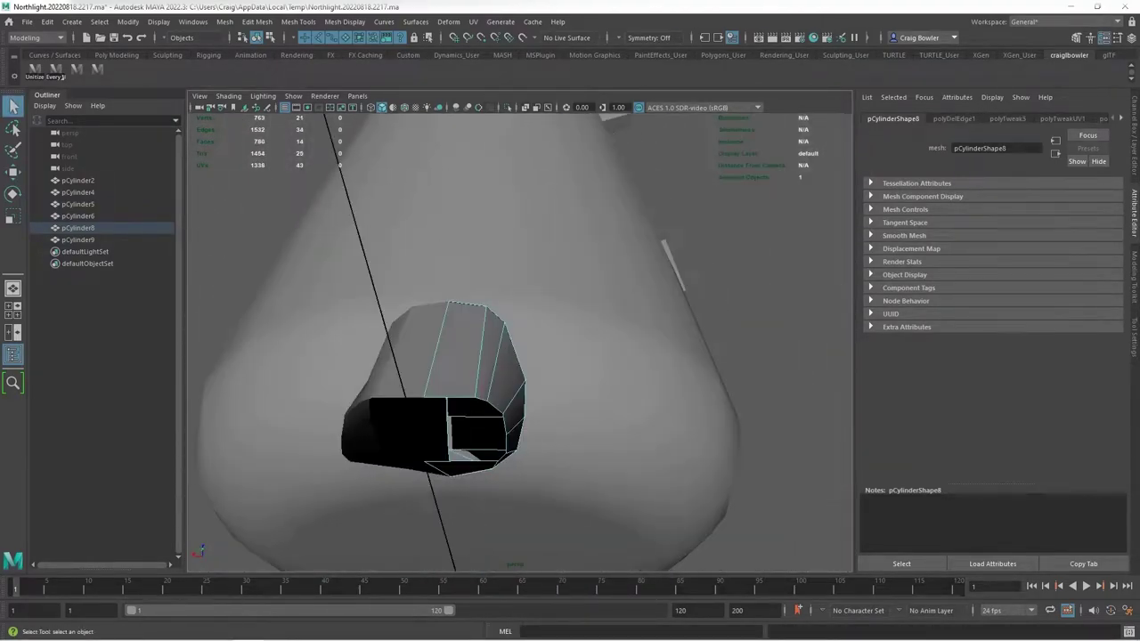
{"action": "key", "text": "Delete"}
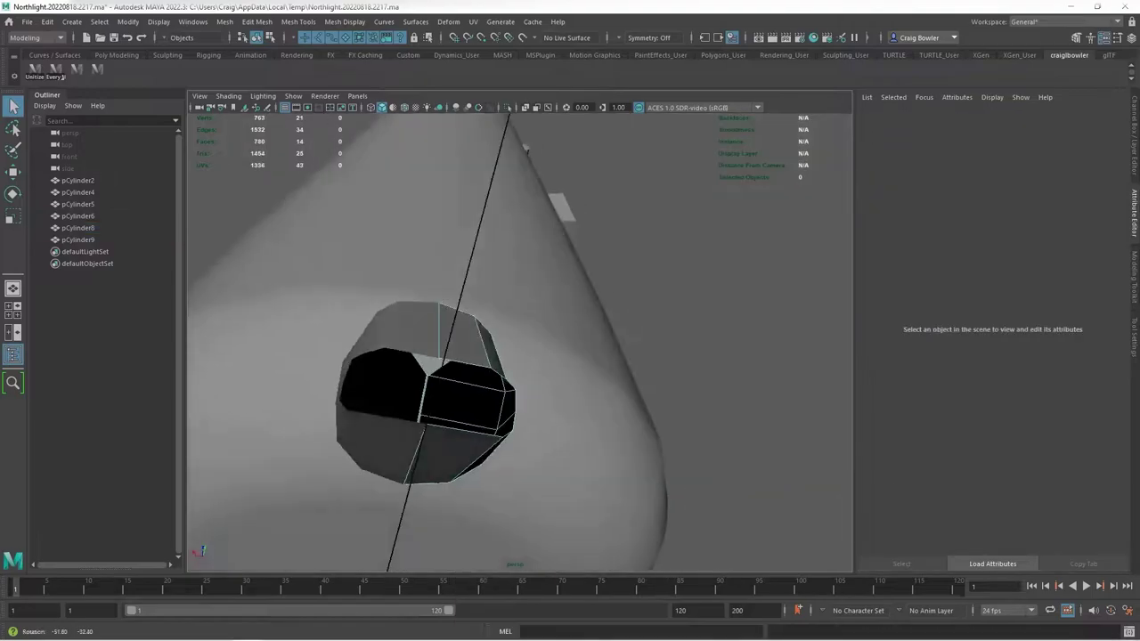
Move a spout vertex to reshape the tube's profile
{"action": "key", "text": "w"}
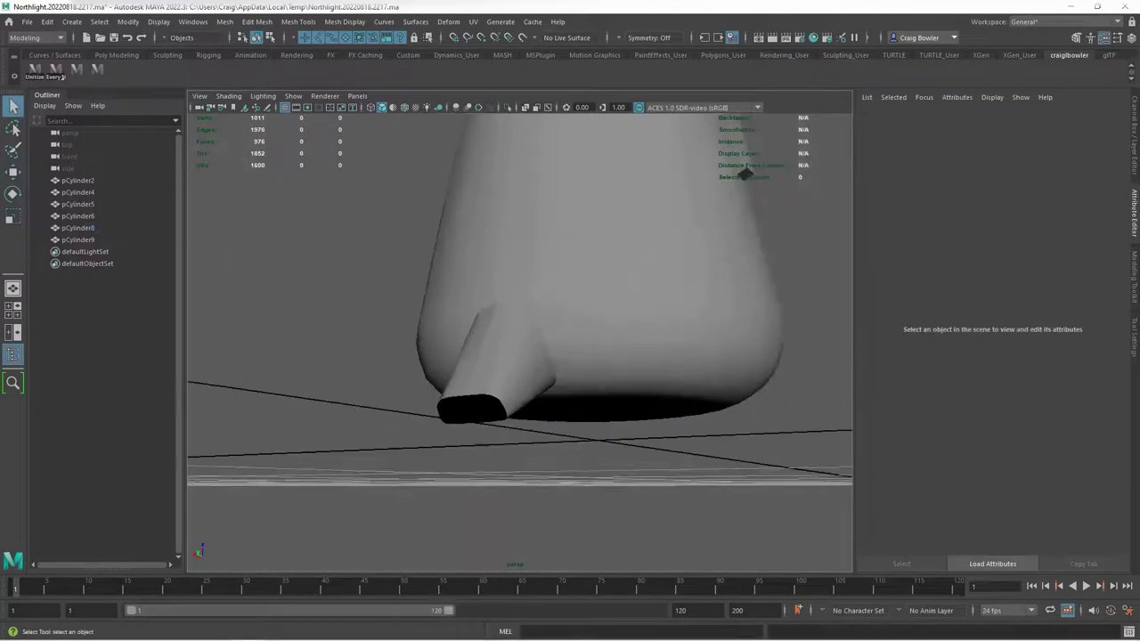
{"action": "left_click", "coordinate": [77, 227]}
{"action": "key", "text": "f"}
{"action": "left_click_drag", "start_coordinate": [552, 182], "coordinate": [507, 163]}
{"action": "mouse_move", "coordinate": [516, 312]}
{"action": "left_mouse_down", "text": "alt"}
{"action": "mouse_move", "coordinate": [551, 294]}
{"action": "mouse_move", "coordinate": [498, 302]}
{"action": "mouse_move", "coordinate": [535, 294]}
{"action": "left_mouse_up", "text": "alt"}
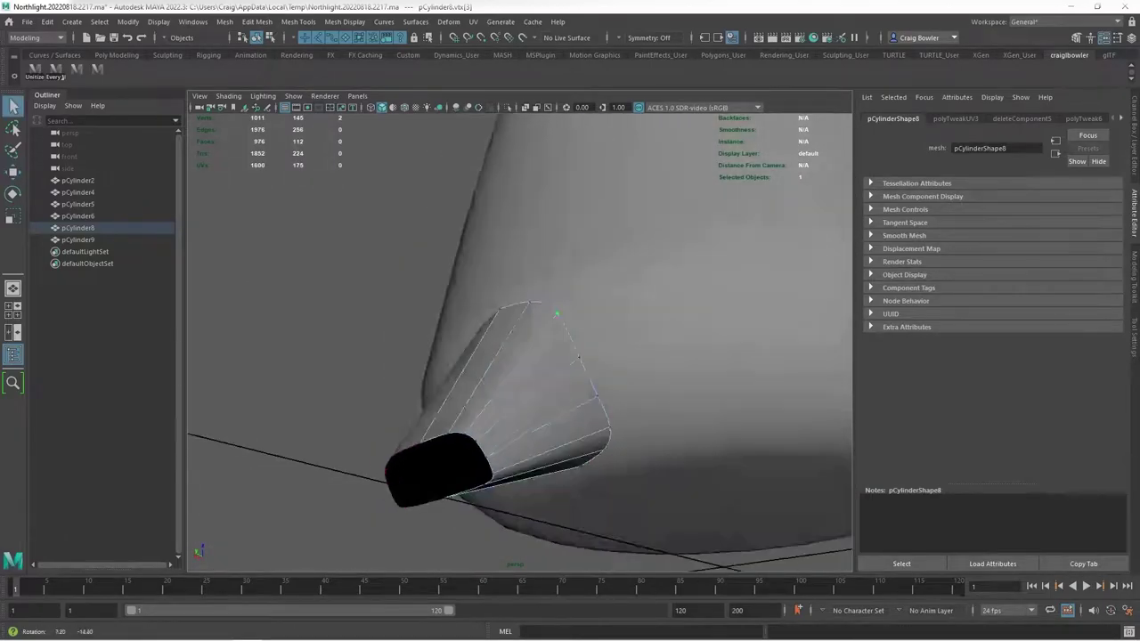
{"action": "right_click_drag", "start_coordinate": [471, 310], "coordinate": [534, 282]}
Cut a new edge along the spout's side and return to Object Mode
{"action": "mouse_move", "coordinate": [535, 293]}
{"action": "left_mouse_down", "text": "alt"}
{"action": "mouse_move", "coordinate": [498, 321]}
{"action": "mouse_move", "coordinate": [550, 304]}
{"action": "left_mouse_up", "text": "alt"}
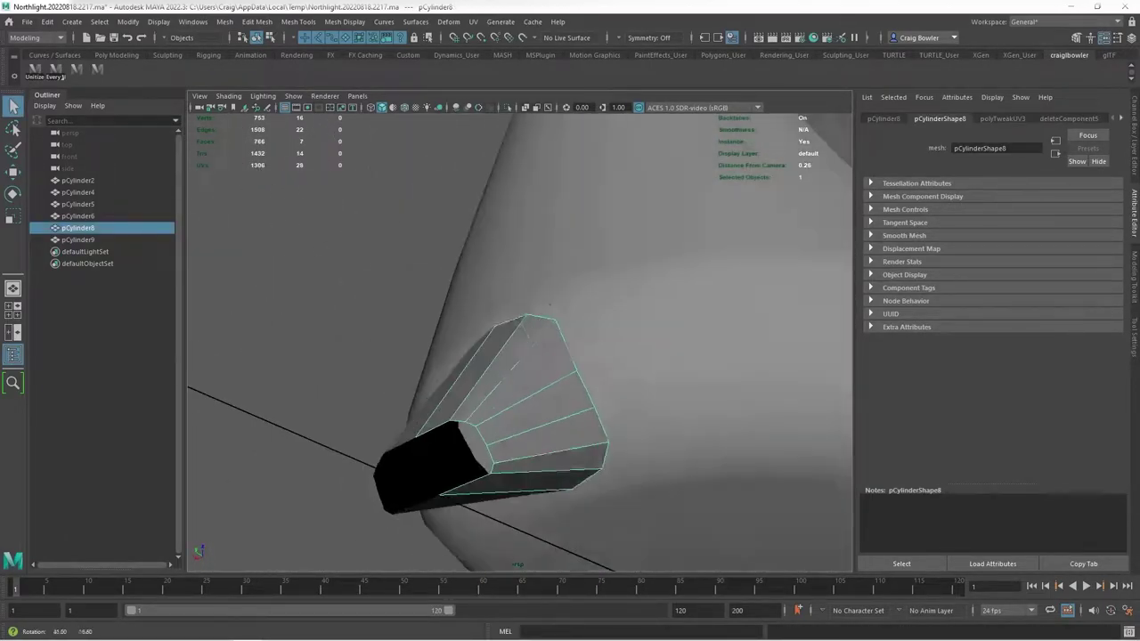
{"action": "left_click_drag", "start_coordinate": [529, 260], "coordinate": [542, 288], "text": "alt"}
{"action": "right_click_drag", "start_coordinate": [542, 287], "coordinate": [598, 298]}
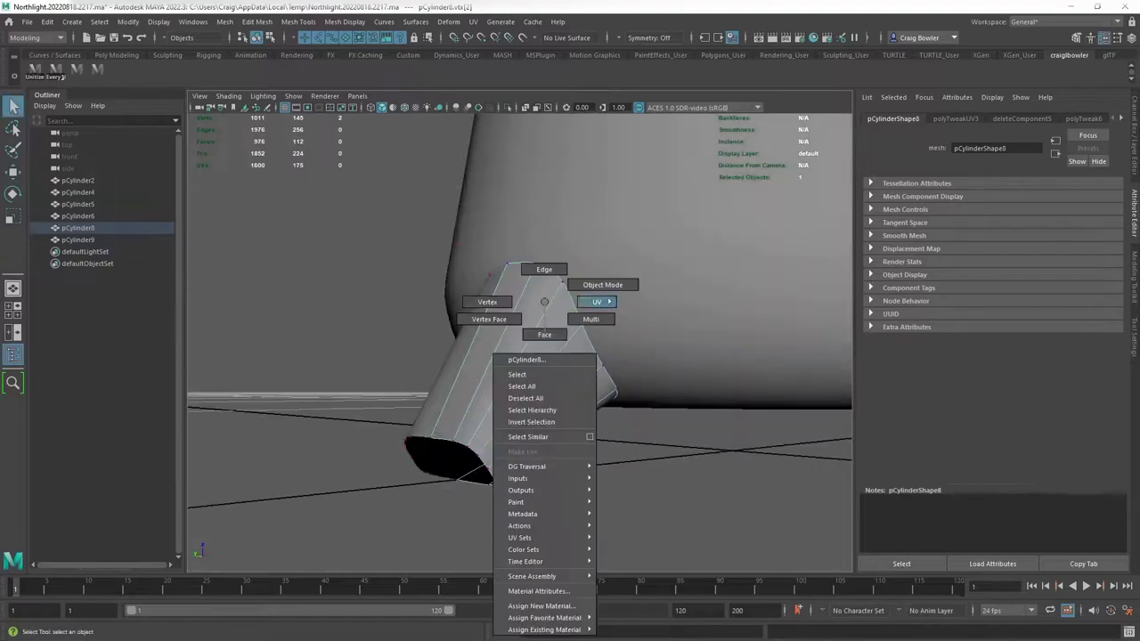
{"action": "left_click_drag", "start_coordinate": [598, 299], "coordinate": [535, 303], "text": "alt"}
{"action": "left_click_drag", "start_coordinate": [499, 356], "coordinate": [485, 374], "text": "alt"}
{"action": "right_click_drag", "start_coordinate": [486, 374], "coordinate": [499, 419], "text": "shift"}
{"action": "left_click_drag", "start_coordinate": [499, 418], "coordinate": [481, 381], "text": "alt"}
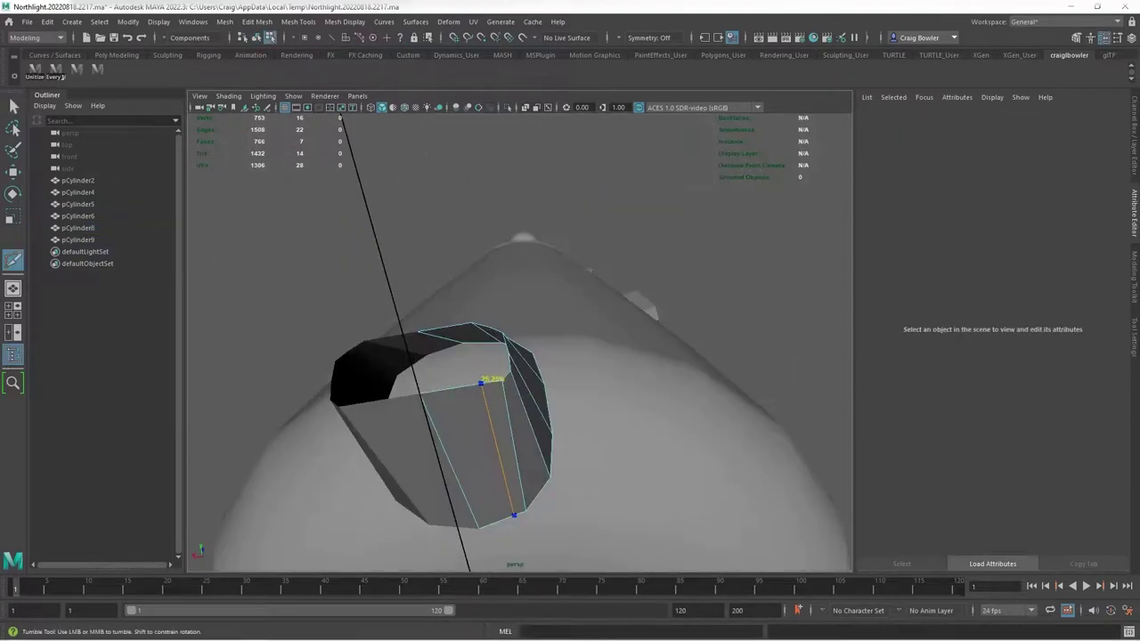
{"action": "right_click_drag", "start_coordinate": [427, 319], "coordinate": [539, 285]}
{"action": "left_click_drag", "start_coordinate": [539, 284], "coordinate": [499, 374], "text": "alt"}
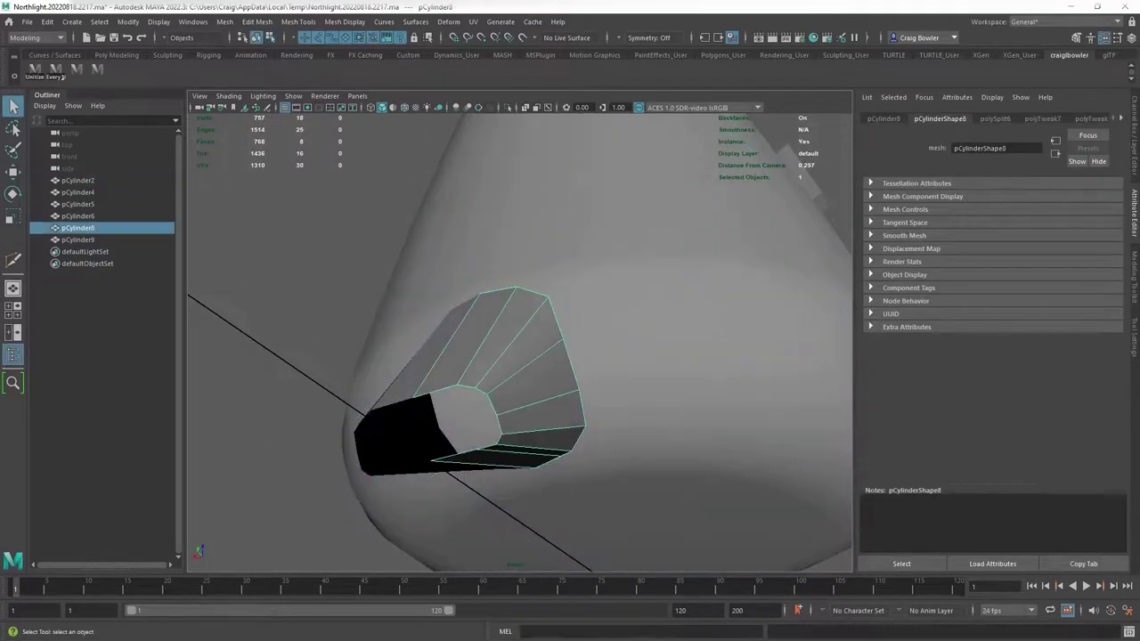
{"action": "key", "text": "space"}
{"action": "key", "text": "space"}
Adjust the chosen spout edges with the transform component manipulator
{"action": "mouse_move", "coordinate": [541, 517]}
{"action": "left_mouse_down", "text": "alt"}
{"action": "mouse_move", "coordinate": [570, 498]}
{"action": "mouse_move", "coordinate": [545, 328]}
{"action": "left_mouse_up", "text": "alt"}
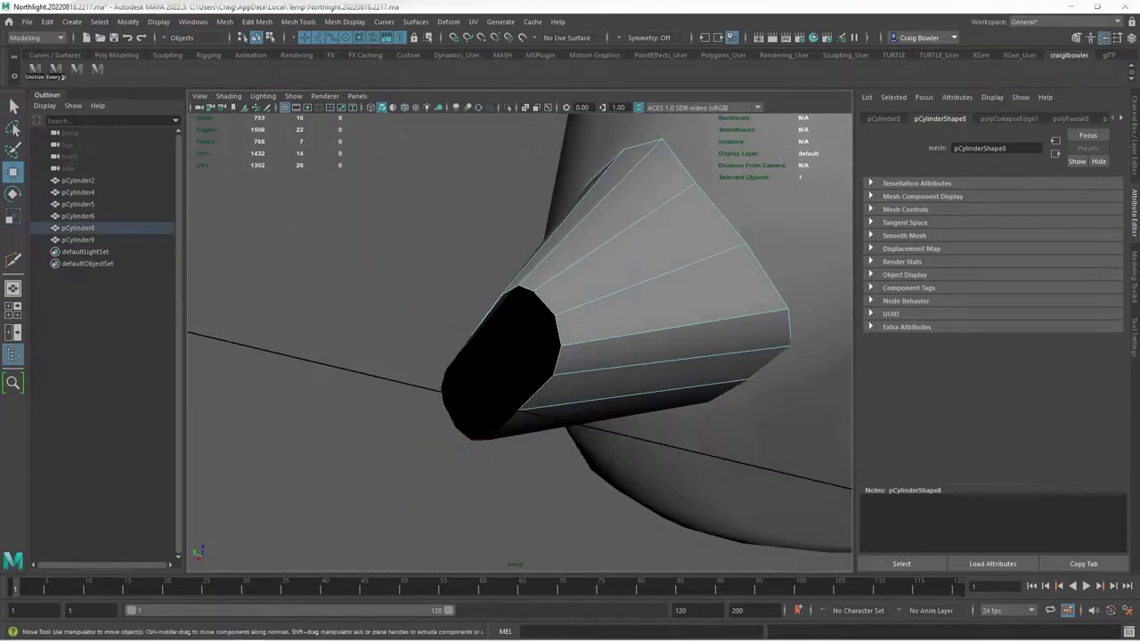
{"action": "right_click", "coordinate": [592, 302]}
{"action": "left_click_drag", "start_coordinate": [517, 338], "coordinate": [552, 329], "text": "alt"}
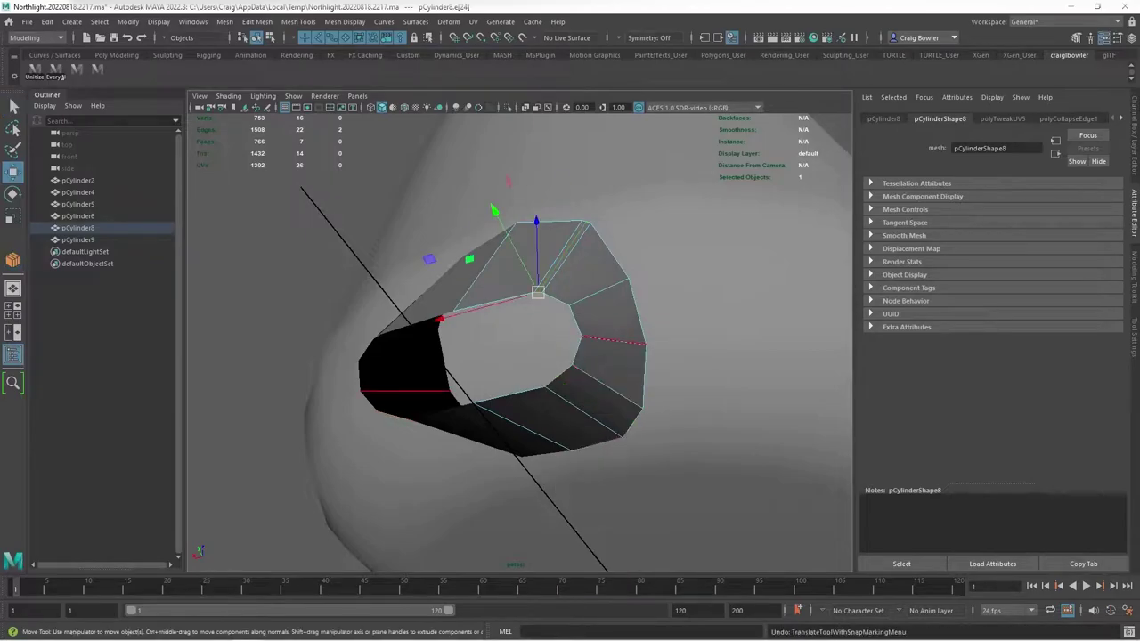
{"action": "key", "text": "ctrl+t"}
{"action": "mouse_move", "coordinate": [778, 279]}
{"action": "left_mouse_down", "text": "alt"}
{"action": "mouse_move", "coordinate": [623, 294]}
{"action": "mouse_move", "coordinate": [579, 334]}
{"action": "mouse_move", "coordinate": [552, 335]}
{"action": "mouse_move", "coordinate": [529, 486]}
{"action": "mouse_move", "coordinate": [498, 374]}
{"action": "mouse_move", "coordinate": [534, 338]}
{"action": "mouse_move", "coordinate": [552, 347]}
{"action": "mouse_move", "coordinate": [463, 365]}
{"action": "left_mouse_up", "text": "alt"}
{"action": "key", "text": "w"}
{"action": "key", "text": "r"}
{"action": "key", "text": "5"}
{"action": "key", "text": "q"}
Select spout vertices and reposition the move tool's pivot
{"action": "key", "text": "F9"}
{"action": "key", "text": "w"}
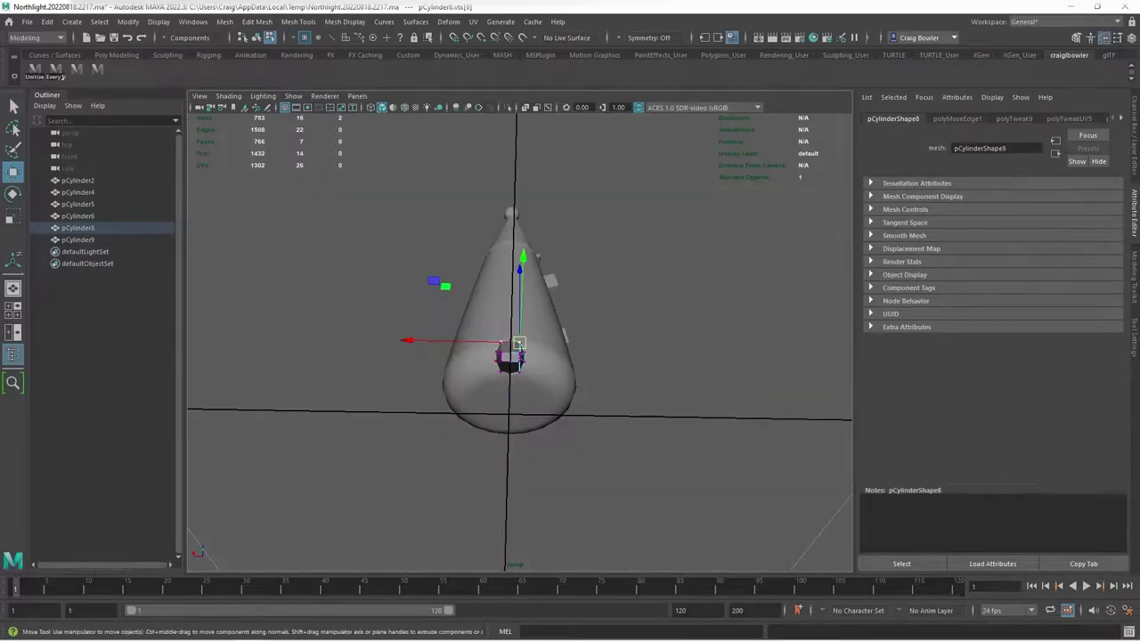
{"action": "scroll", "coordinate": [520, 338], "scroll_direction": "up", "scroll_amount": 5}
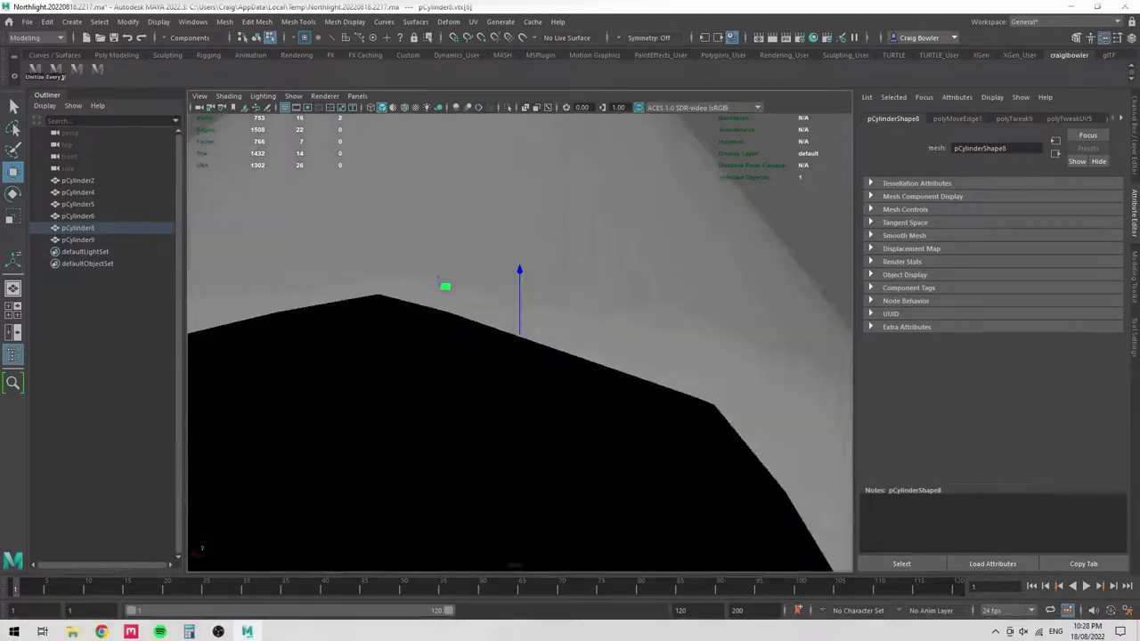
{"action": "scroll", "coordinate": [519, 338], "scroll_direction": "down", "scroll_amount": 5}
{"action": "key", "text": "d"}
{"action": "left_click_drag", "start_coordinate": [519, 338], "coordinate": [552, 356], "text": "alt"}
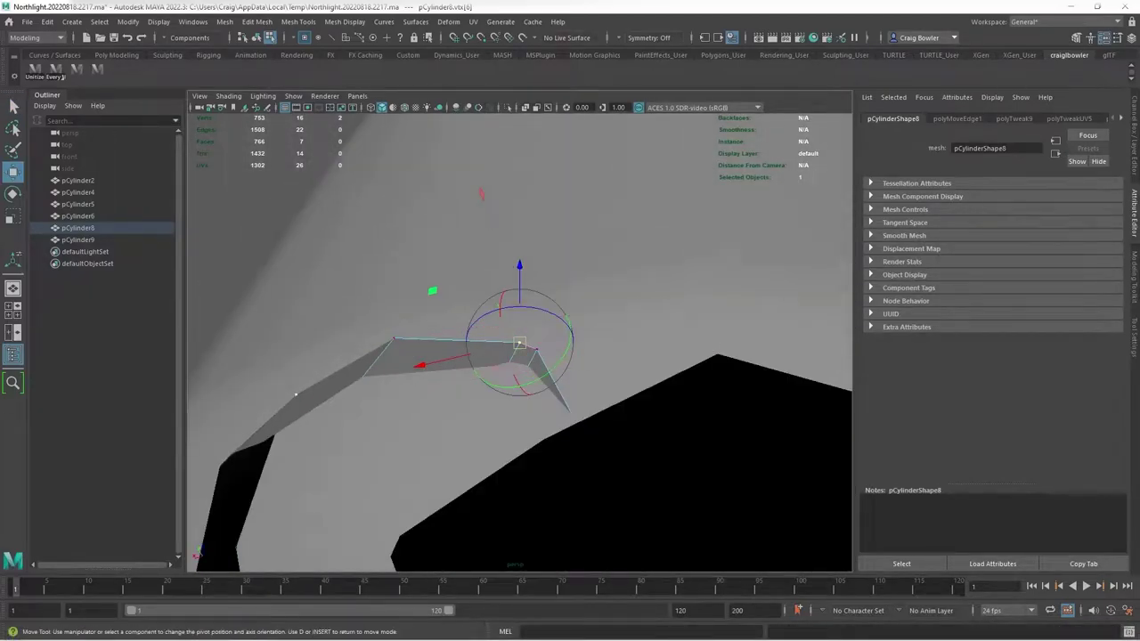
{"action": "mouse_move", "coordinate": [293, 398]}
{"action": "left_mouse_down", "text": "alt"}
{"action": "mouse_move", "coordinate": [412, 361]}
{"action": "mouse_move", "coordinate": [534, 301]}
{"action": "left_mouse_up", "text": "alt"}
{"action": "key", "text": "F8"}
{"action": "key", "text": "q"}
Select the spout's end edges and extrude them into a strip
{"action": "right_click_drag", "start_coordinate": [534, 301], "coordinate": [534, 267]}
{"action": "mouse_move", "coordinate": [534, 267]}
{"action": "left_mouse_down", "text": "alt"}
{"action": "mouse_move", "coordinate": [579, 294]}
{"action": "mouse_move", "coordinate": [543, 276]}
{"action": "left_mouse_up", "text": "alt"}
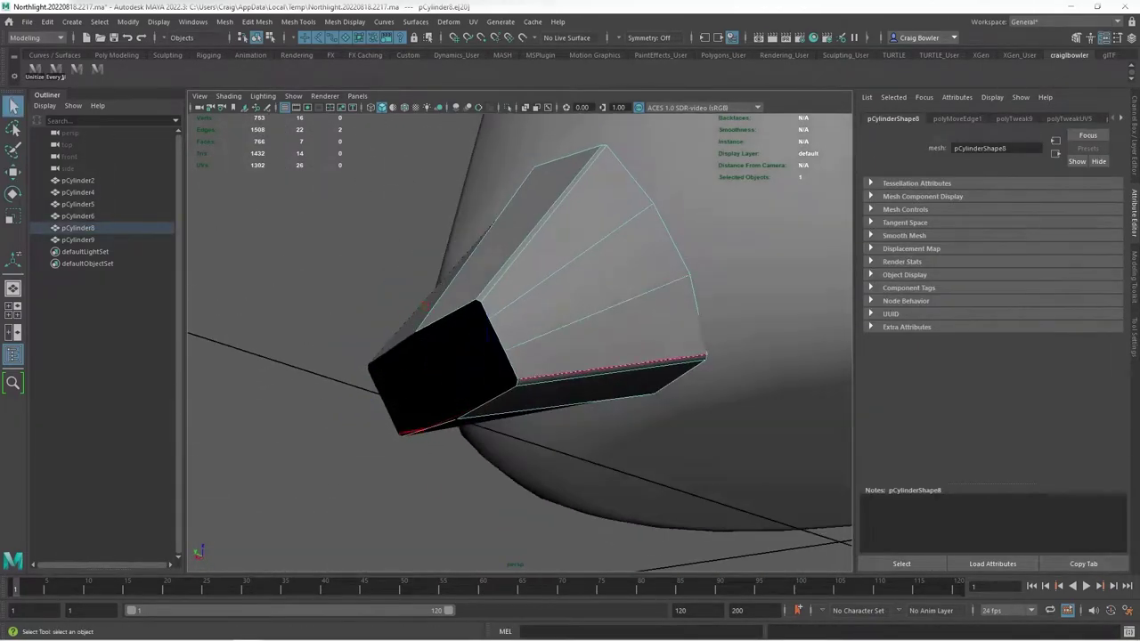
{"action": "right_click_drag", "start_coordinate": [656, 287], "coordinate": [656, 258]}
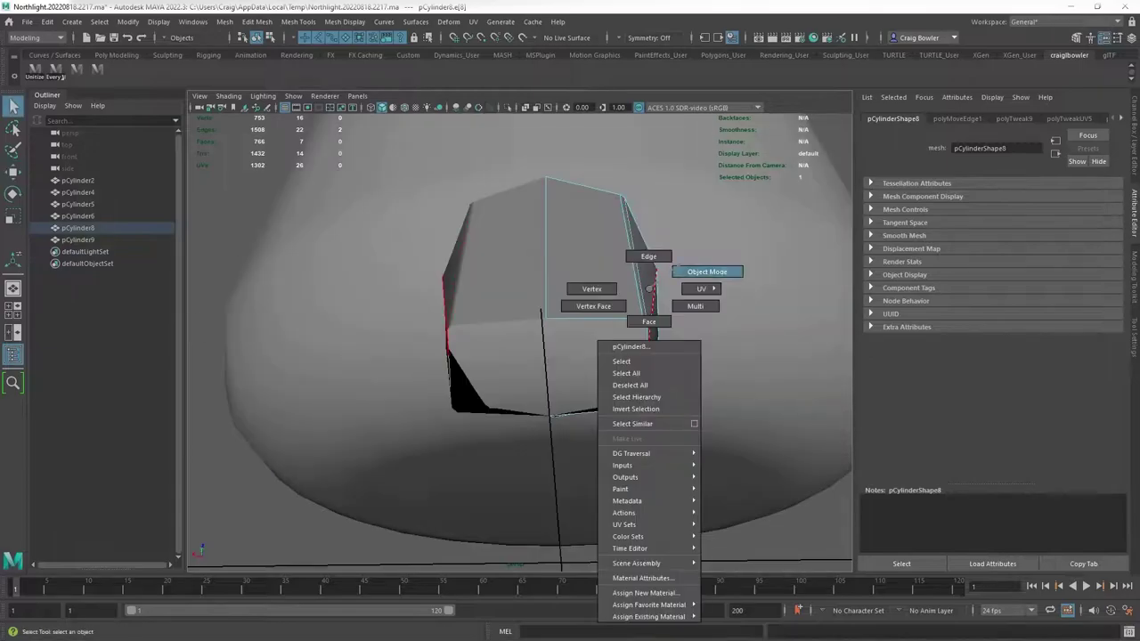
{"action": "mouse_move", "coordinate": [656, 258]}
{"action": "left_mouse_down", "text": "alt"}
{"action": "mouse_move", "coordinate": [579, 294]}
{"action": "mouse_move", "coordinate": [498, 293]}
{"action": "left_mouse_up", "text": "alt"}
{"action": "key", "text": "q"}
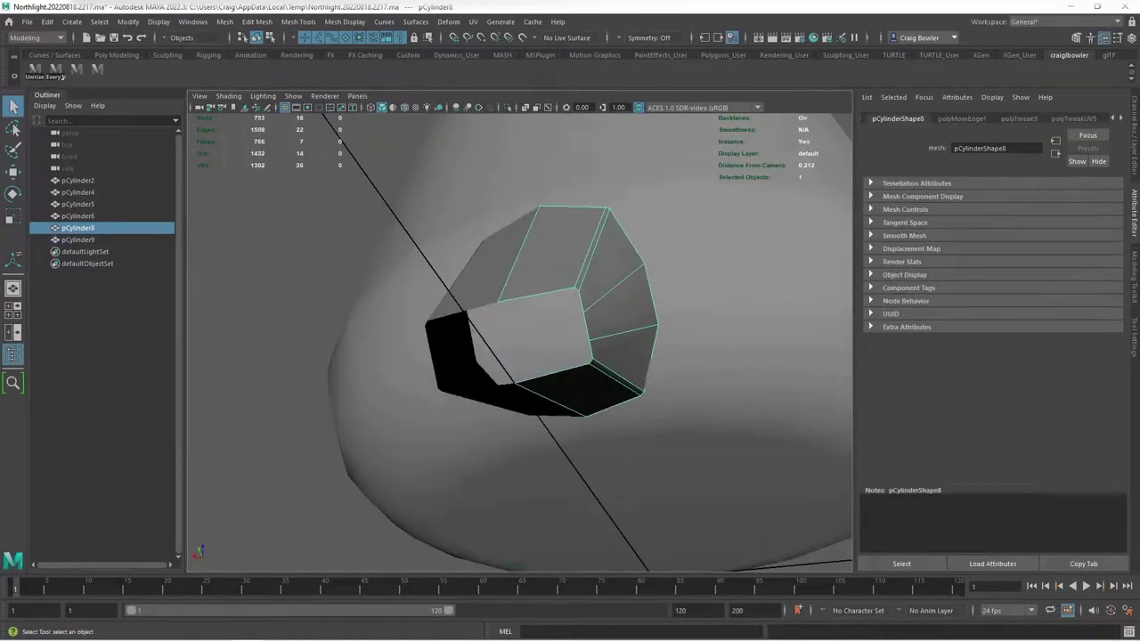
{"action": "right_click_drag", "start_coordinate": [588, 294], "coordinate": [592, 329], "text": "shift"}
{"action": "left_click_drag", "start_coordinate": [592, 329], "coordinate": [534, 303], "text": "alt"}
{"action": "left_click_drag", "start_coordinate": [477, 234], "coordinate": [421, 221], "text": "alt"}
{"action": "key", "text": "d"}
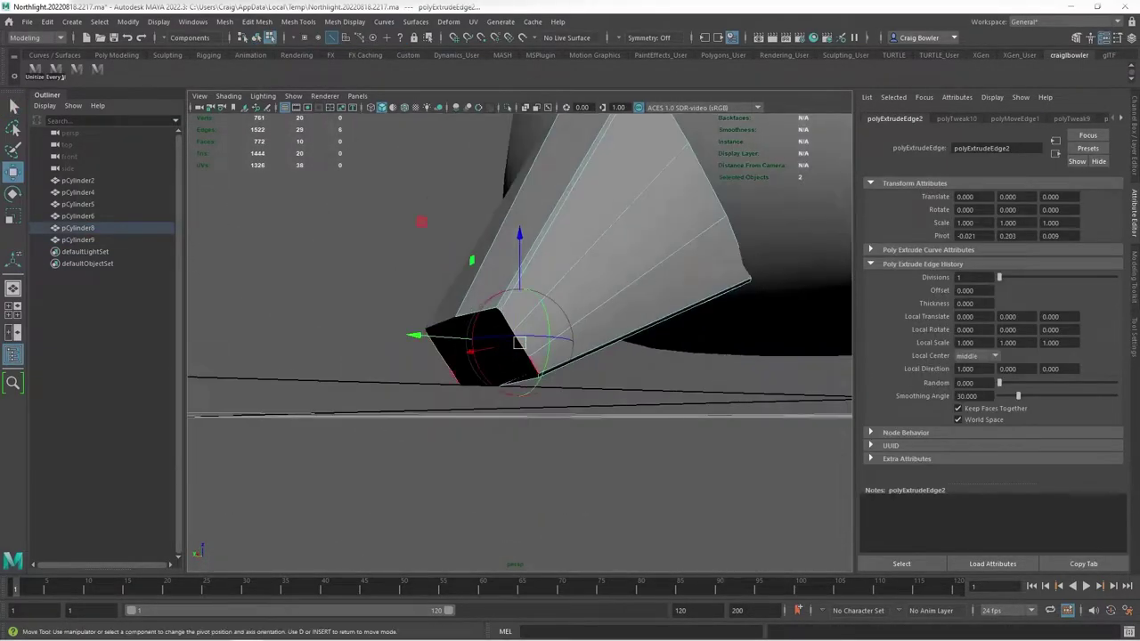
{"action": "mouse_move", "coordinate": [534, 294]}
{"action": "left_mouse_down", "text": "alt"}
{"action": "mouse_move", "coordinate": [499, 267]}
{"action": "mouse_move", "coordinate": [552, 294]}
{"action": "mouse_move", "coordinate": [534, 321]}
{"action": "left_mouse_up", "text": "alt"}
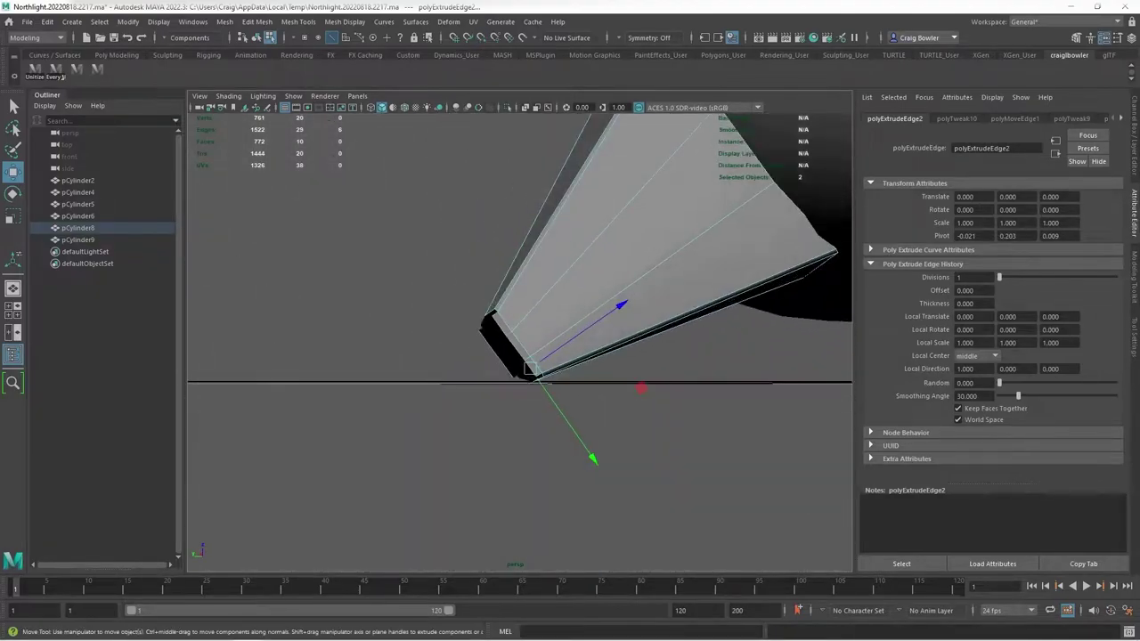
Scale the strip's new edges using world axes, checking in the front view
{"action": "key", "text": "r"}
{"action": "key", "text": "space"}
{"action": "key", "text": "space"}
{"action": "left_click", "coordinate": [1019, 131]}
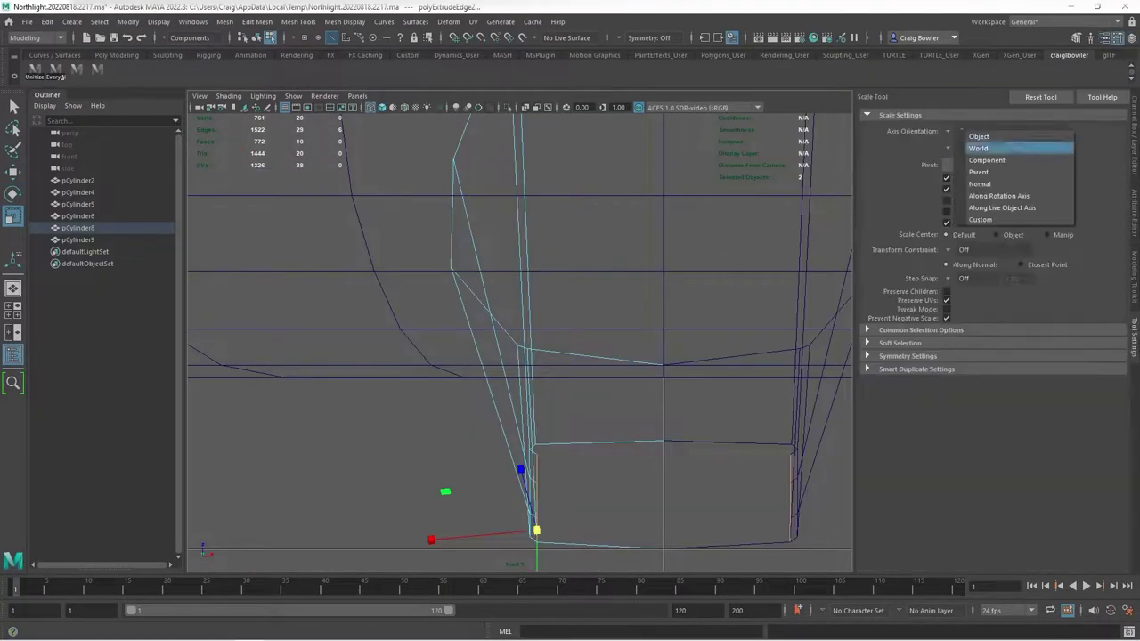
{"action": "key", "text": "space"}
{"action": "key", "text": "space"}
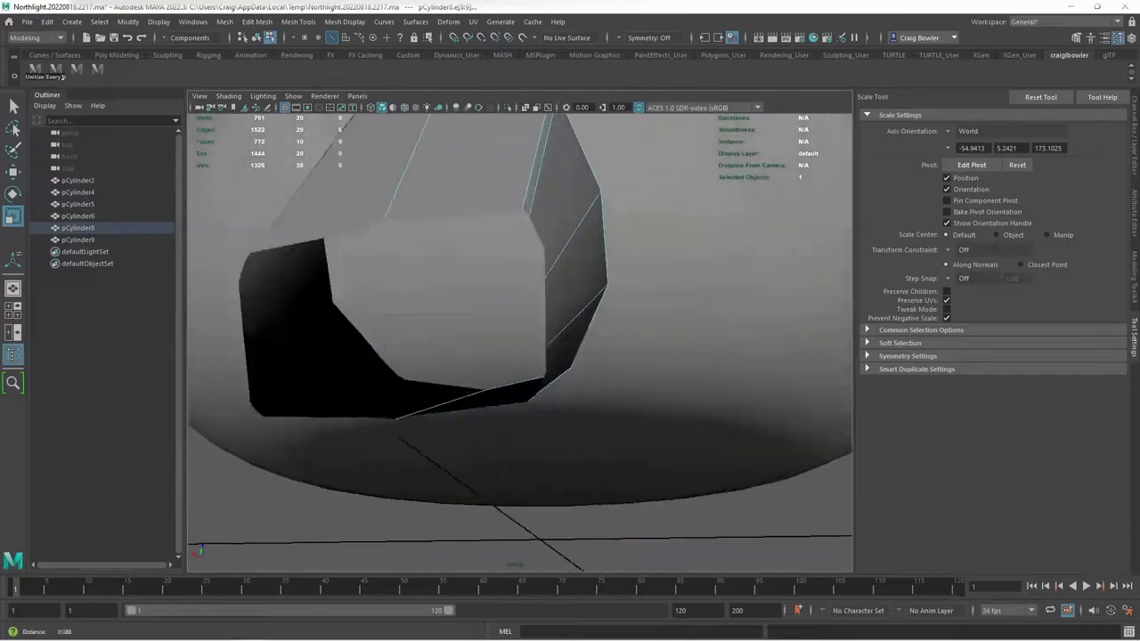
{"action": "left_click_drag", "start_coordinate": [519, 338], "coordinate": [552, 320], "text": "alt"}
{"action": "left_click_drag", "start_coordinate": [325, 317], "coordinate": [455, 303], "text": "alt"}
Extrude the strip's end edges again and push them slightly outward
{"action": "key", "text": "ctrl+e"}
{"action": "left_click", "coordinate": [426, 374]}
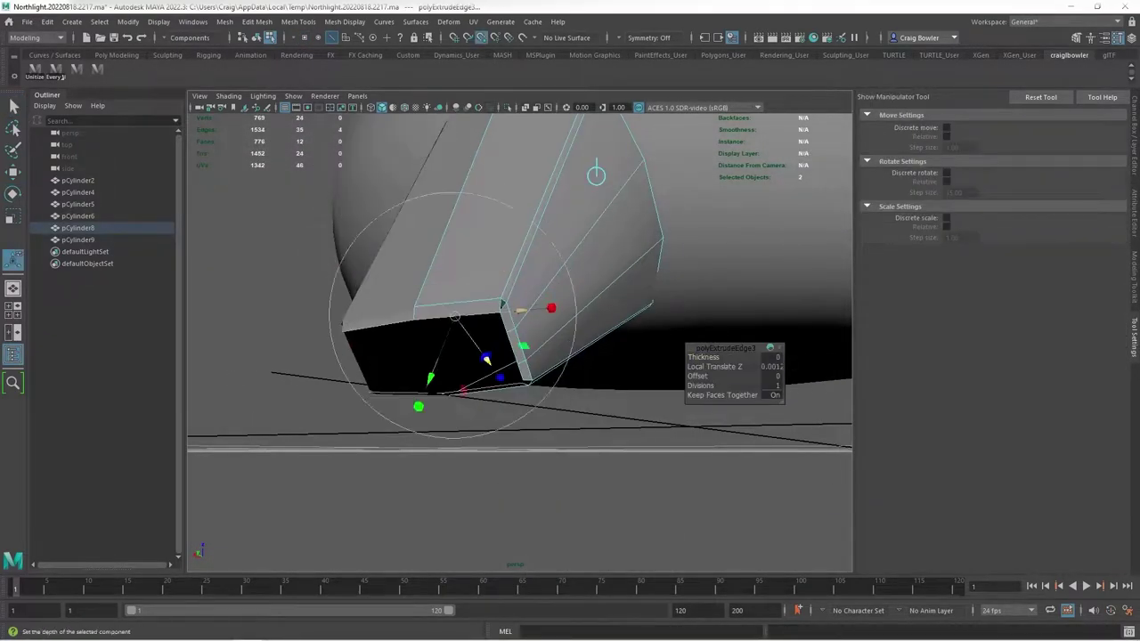
{"action": "mouse_move", "coordinate": [445, 356]}
{"action": "left_mouse_down", "text": "alt"}
{"action": "mouse_move", "coordinate": [524, 356]}
{"action": "mouse_move", "coordinate": [522, 279]}
{"action": "left_mouse_up", "text": "alt"}
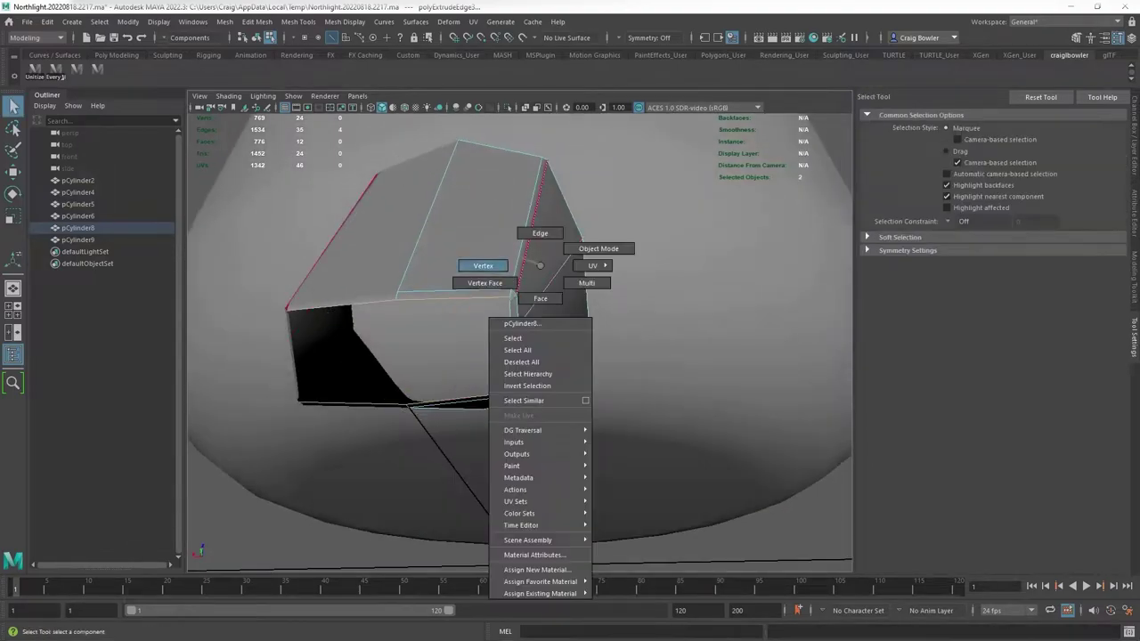
{"action": "mouse_move", "coordinate": [522, 279]}
{"action": "right_mouse_down"}
{"action": "mouse_move", "coordinate": [478, 264]}
{"action": "mouse_move", "coordinate": [532, 254]}
{"action": "right_mouse_up"}
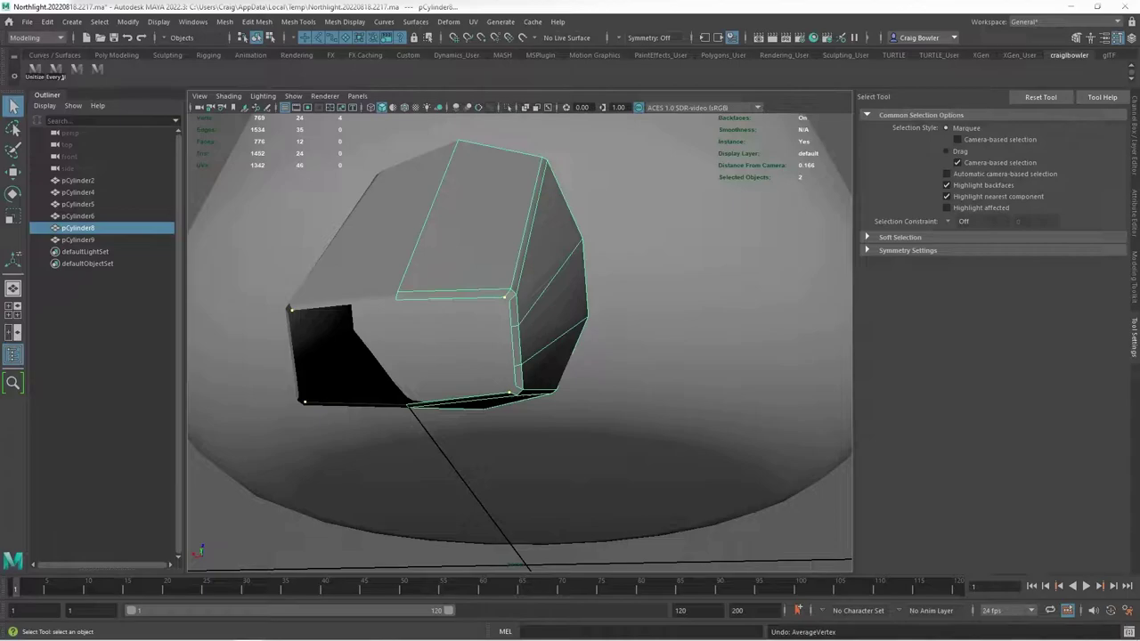
Fill the gap with a new polygon and extrude the top and right faces
{"action": "mouse_move", "coordinate": [532, 254]}
{"action": "left_mouse_down", "text": "alt"}
{"action": "mouse_move", "coordinate": [512, 294]}
{"action": "mouse_move", "coordinate": [463, 320]}
{"action": "mouse_move", "coordinate": [427, 294]}
{"action": "left_mouse_up", "text": "alt"}
{"action": "key", "text": "Return"}
{"action": "right_click_drag", "start_coordinate": [532, 258], "coordinate": [531, 294], "text": "shift"}
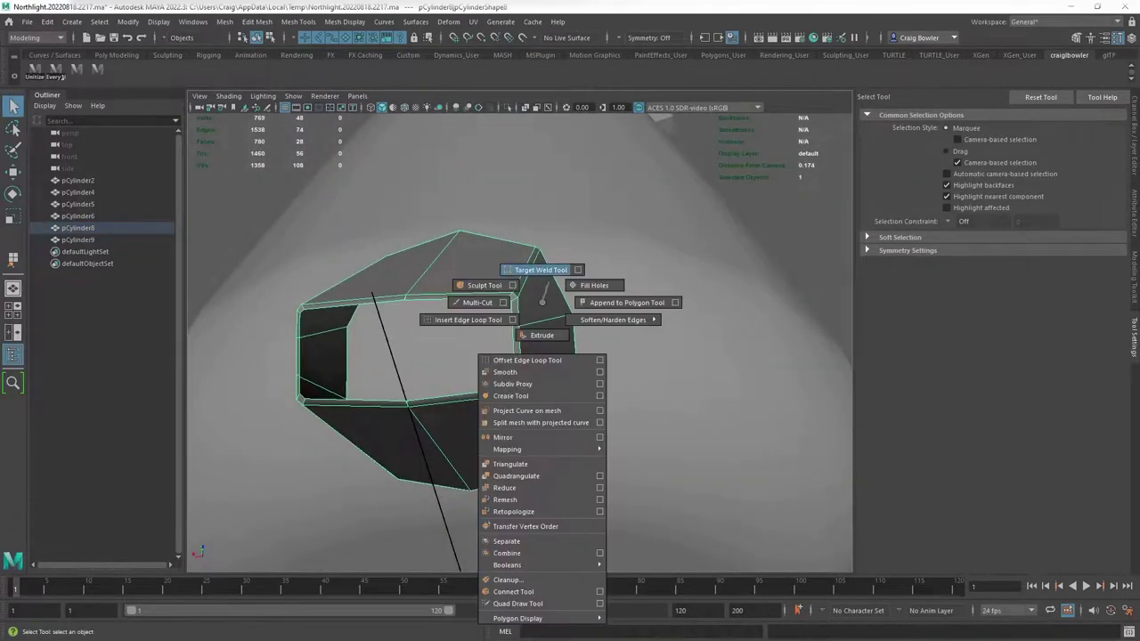
{"action": "key", "text": "ctrl+e"}
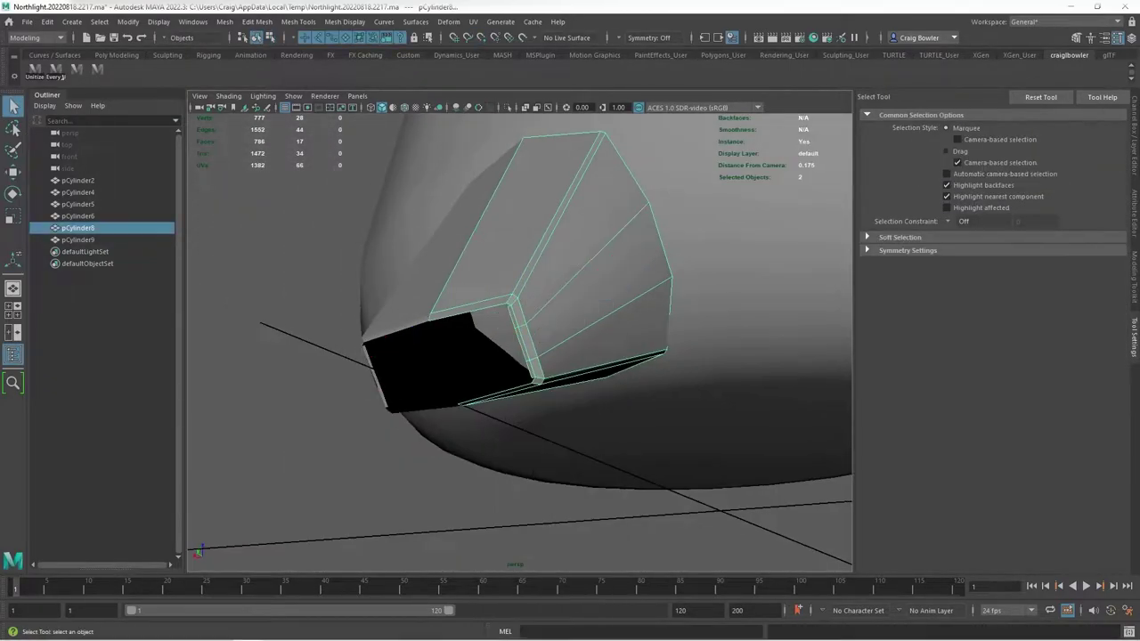
{"action": "left_click", "coordinate": [70, 132]}
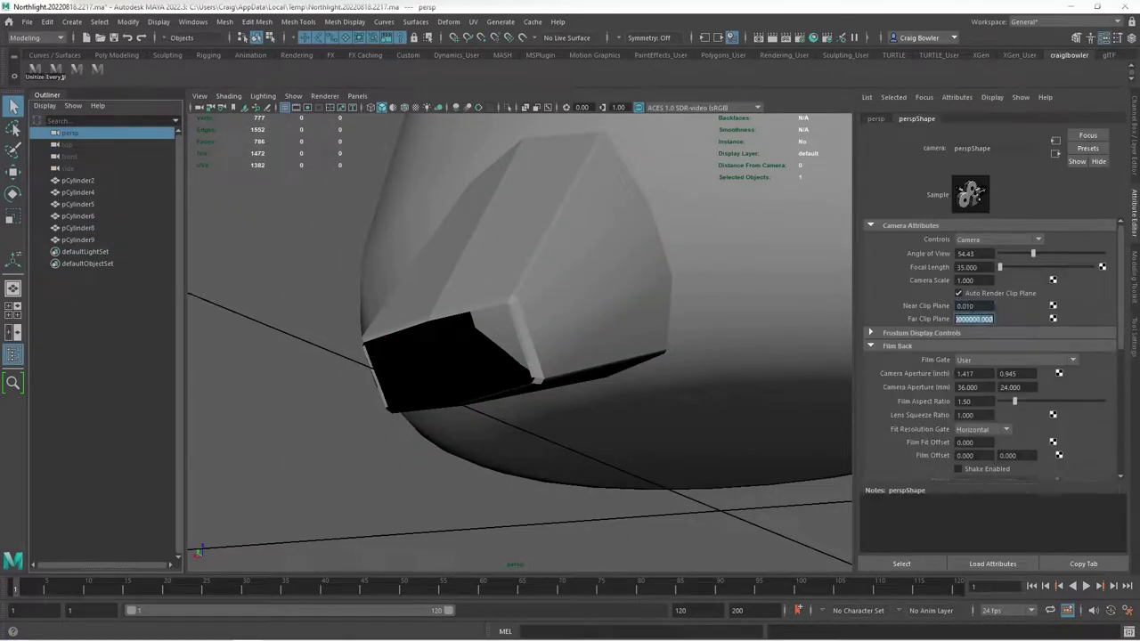
{"action": "scroll", "coordinate": [498, 267], "scroll_direction": "up", "scroll_amount": 5}
Select and move the strip's bottom corner vertex
{"action": "right_click_drag", "start_coordinate": [555, 257], "coordinate": [499, 257]}
{"action": "mouse_move", "coordinate": [534, 418]}
{"action": "left_mouse_down", "text": "alt"}
{"action": "mouse_move", "coordinate": [554, 445]}
{"action": "mouse_move", "coordinate": [610, 427]}
{"action": "mouse_move", "coordinate": [570, 431]}
{"action": "mouse_move", "coordinate": [552, 418]}
{"action": "mouse_move", "coordinate": [557, 217]}
{"action": "left_mouse_up", "text": "alt"}
{"action": "right_click", "coordinate": [557, 217]}
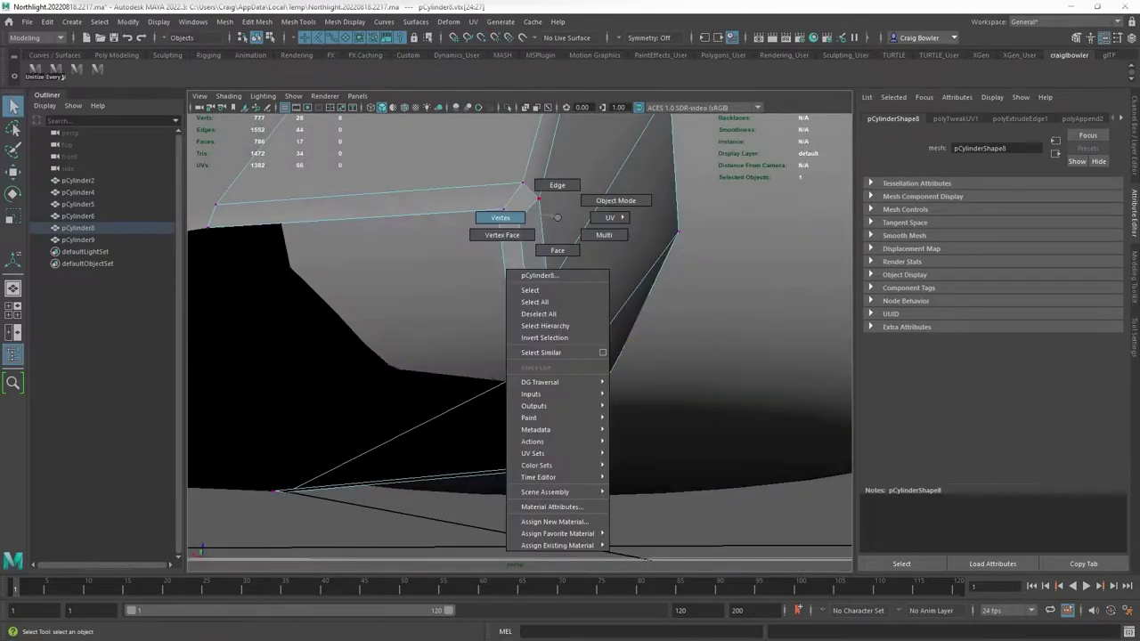
{"action": "left_click", "coordinate": [531, 456]}
{"action": "left_click_drag", "start_coordinate": [531, 456], "coordinate": [514, 459], "text": "alt"}
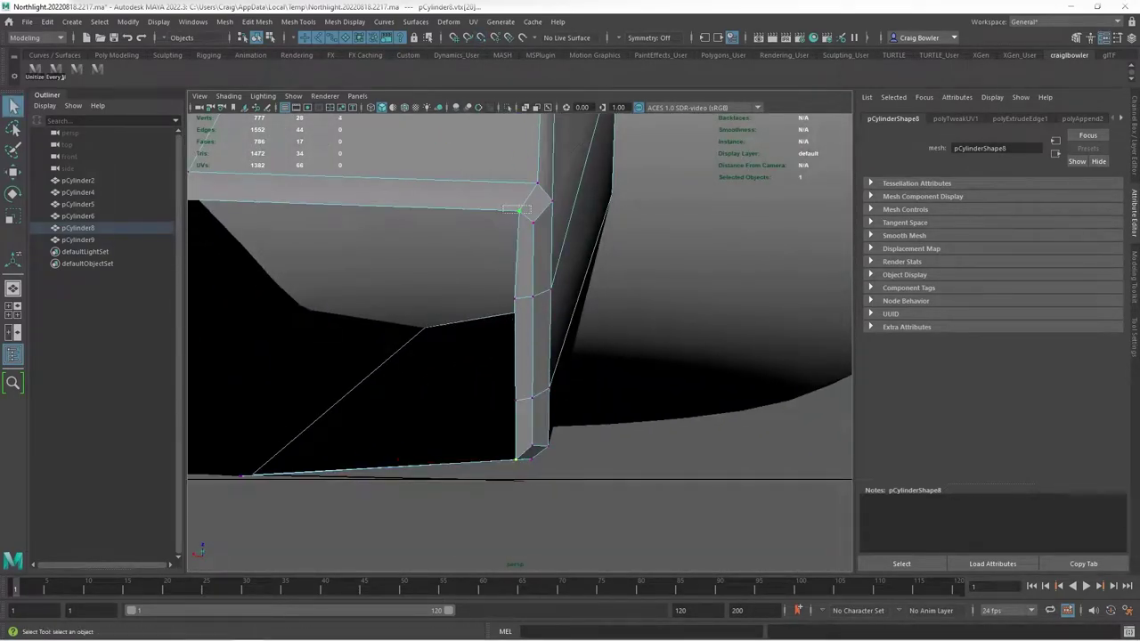
{"action": "mouse_move", "coordinate": [517, 210]}
{"action": "left_mouse_down", "text": "alt"}
{"action": "mouse_move", "coordinate": [463, 249]}
{"action": "mouse_move", "coordinate": [525, 267]}
{"action": "left_mouse_up", "text": "alt"}
{"action": "key", "text": "w"}
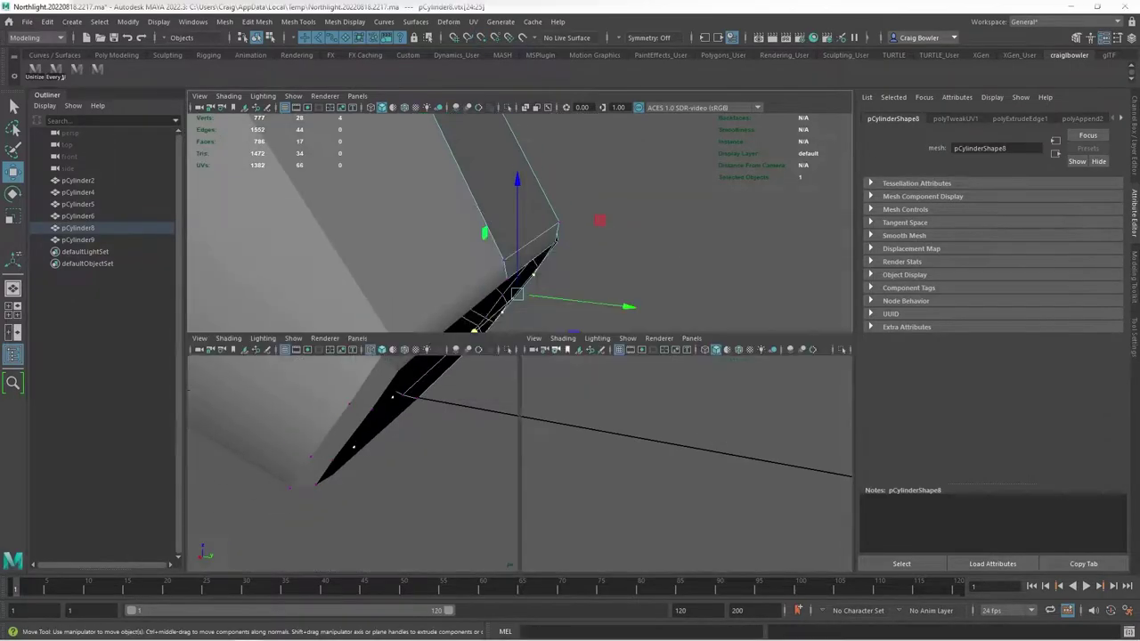
{"action": "key", "text": "q"}
Select the stray vertices on the foot piece and merge them
{"action": "left_click", "coordinate": [506, 309]}
{"action": "mouse_move", "coordinate": [506, 309]}
{"action": "left_mouse_down", "text": "alt"}
{"action": "mouse_move", "coordinate": [498, 320]}
{"action": "mouse_move", "coordinate": [463, 294]}
{"action": "mouse_move", "coordinate": [498, 285]}
{"action": "mouse_move", "coordinate": [481, 303]}
{"action": "left_mouse_up", "text": "alt"}
{"action": "key", "text": "w"}
{"action": "left_click_drag", "start_coordinate": [421, 380], "coordinate": [498, 267], "text": "alt"}
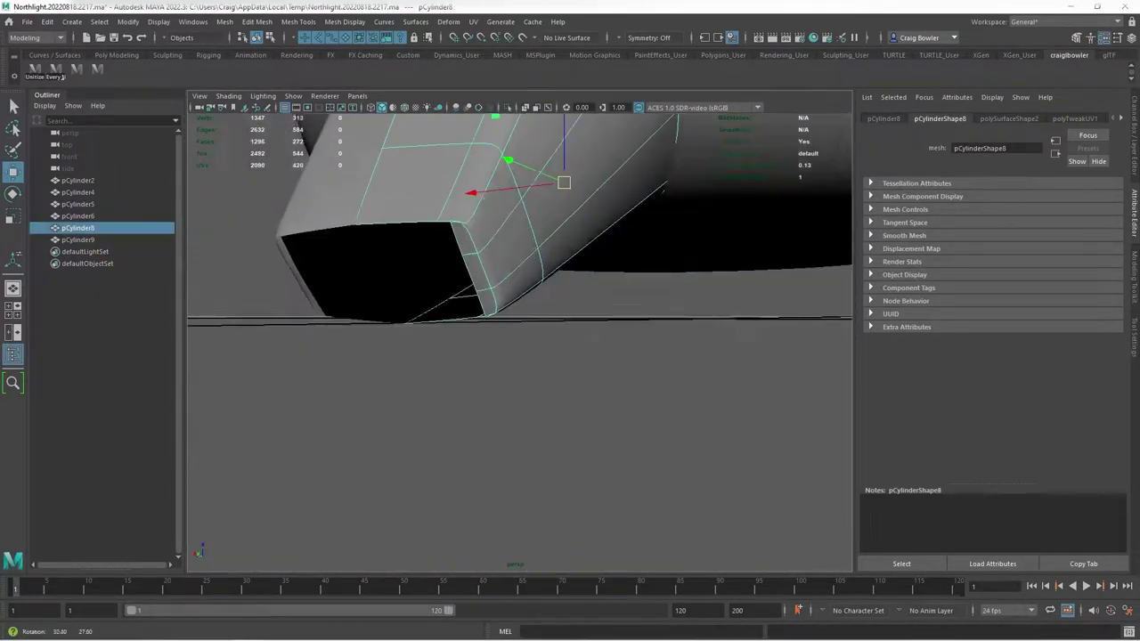
{"action": "right_click_drag", "start_coordinate": [480, 267], "coordinate": [534, 294], "text": "shift"}
In Edge mode, extrude the selected foot edge outward with Ctrl+E
{"action": "right_click_drag", "start_coordinate": [499, 191], "coordinate": [554, 170]}
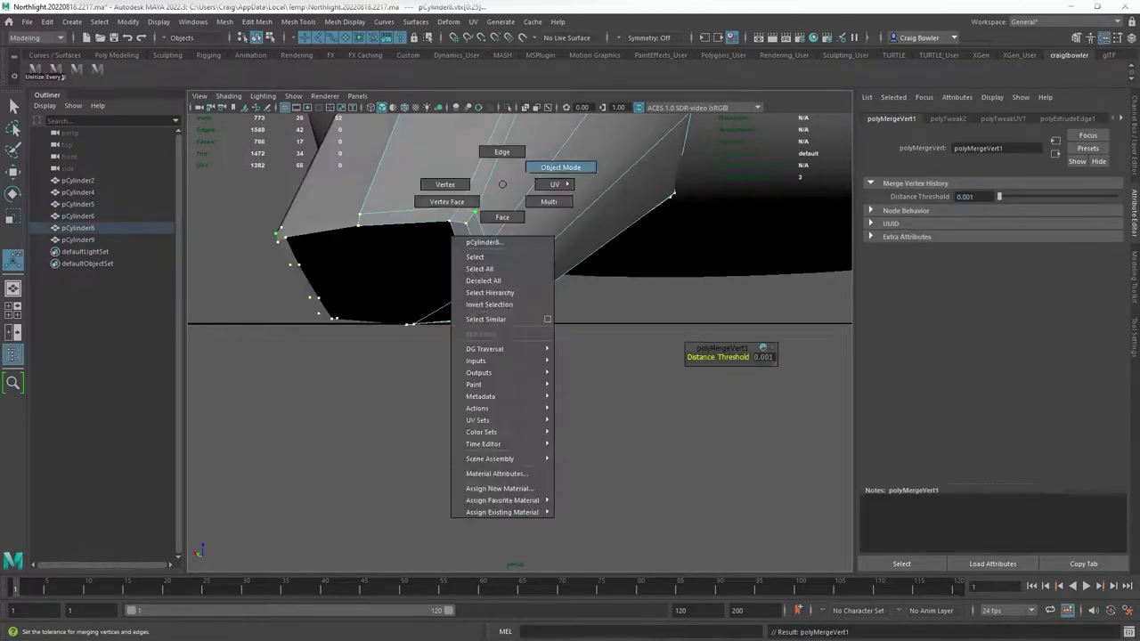
{"action": "mouse_move", "coordinate": [498, 267]}
{"action": "left_mouse_down", "text": "alt"}
{"action": "mouse_move", "coordinate": [552, 249]}
{"action": "mouse_move", "coordinate": [517, 267]}
{"action": "left_mouse_up", "text": "alt"}
{"action": "left_click", "coordinate": [465, 211]}
{"action": "key", "text": "ctrl+e"}
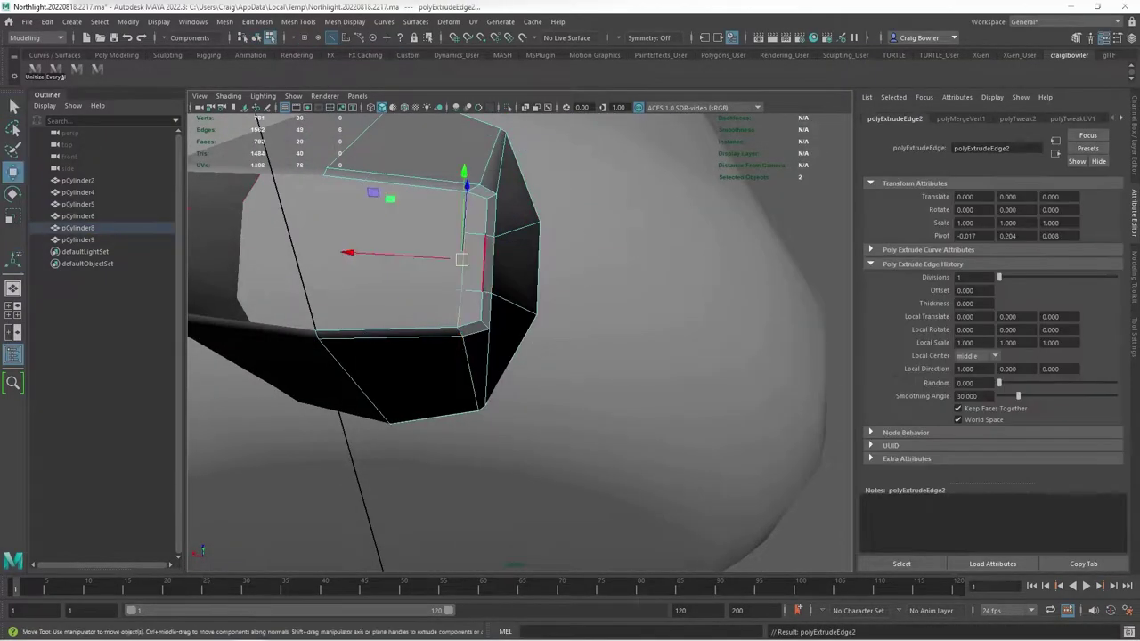
{"action": "left_click_drag", "start_coordinate": [321, 251], "coordinate": [401, 178], "text": "alt"}
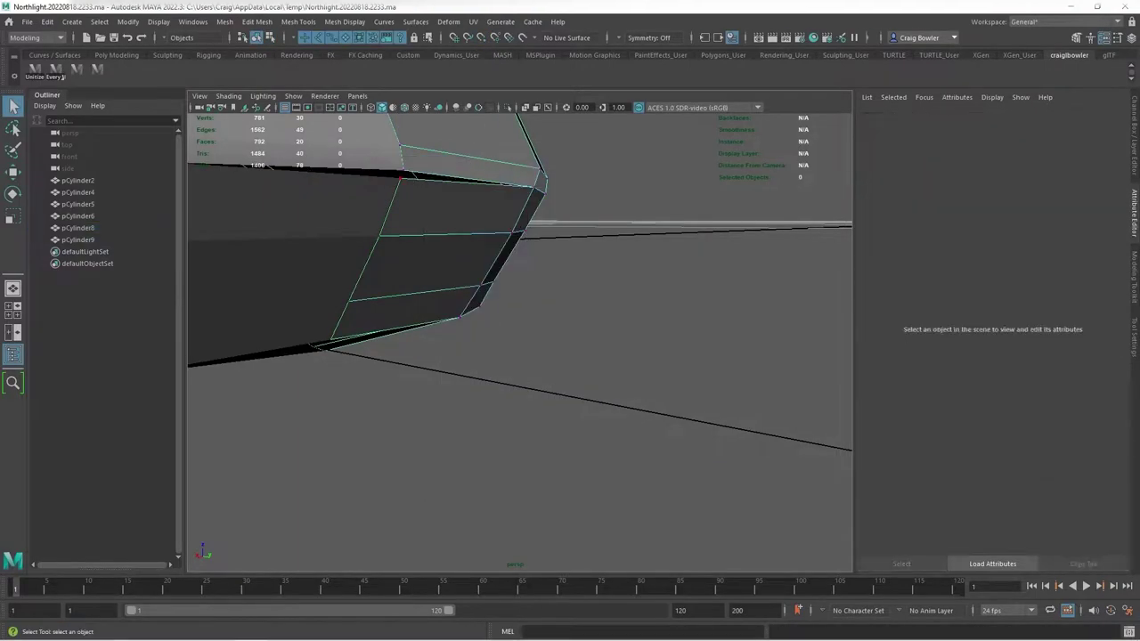
Merge the selected foot vertices, reposition an edge loop, and select the foot's edge loop
{"action": "key", "text": "ctrl+shift+m"}
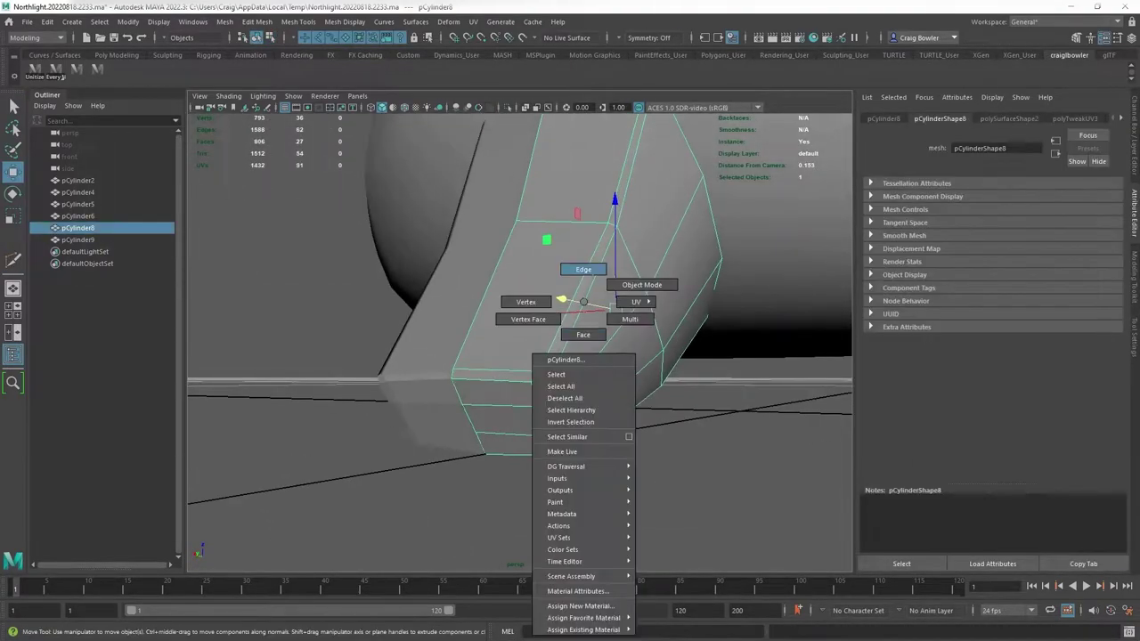
{"action": "right_click_drag", "start_coordinate": [641, 303], "coordinate": [698, 261], "text": "shift"}
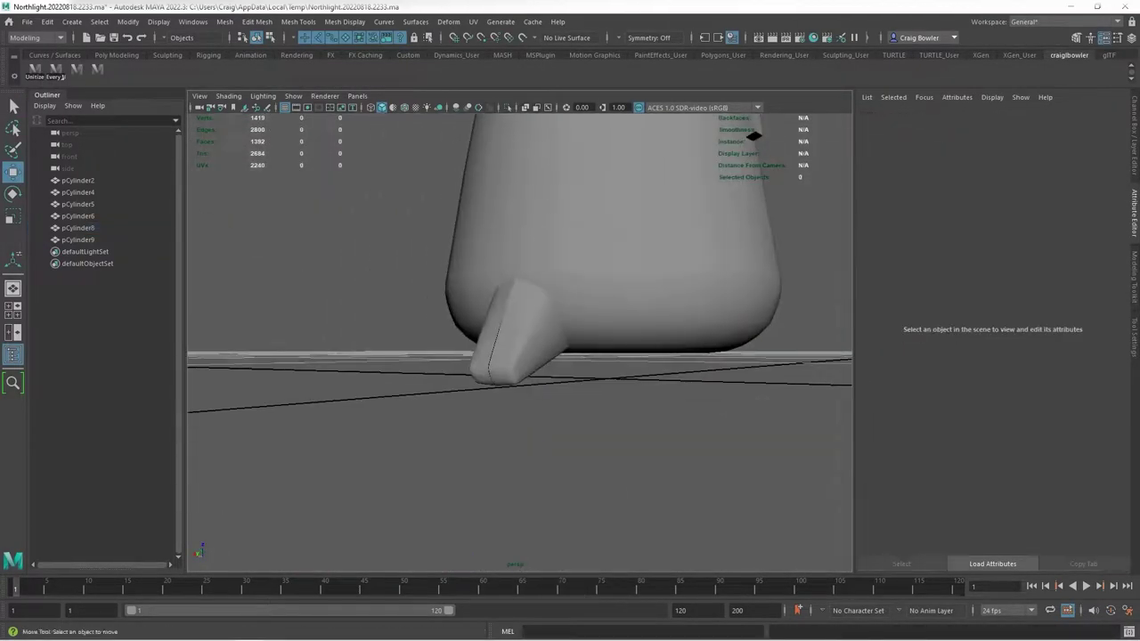
{"action": "right_click", "coordinate": [570, 302]}
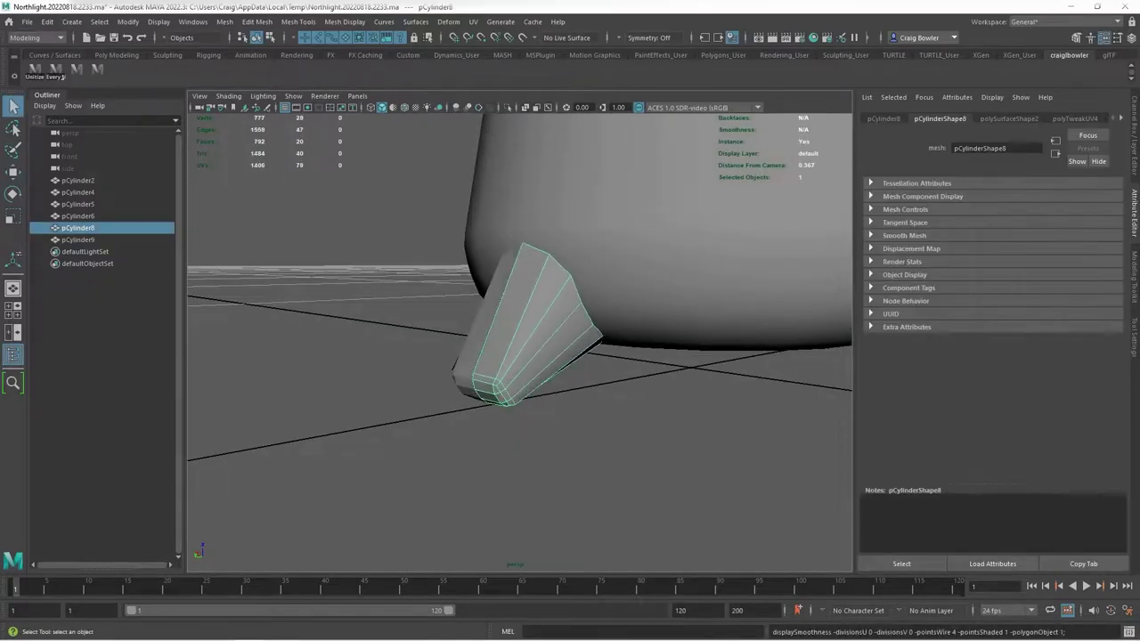
{"action": "double_click", "coordinate": [514, 338]}
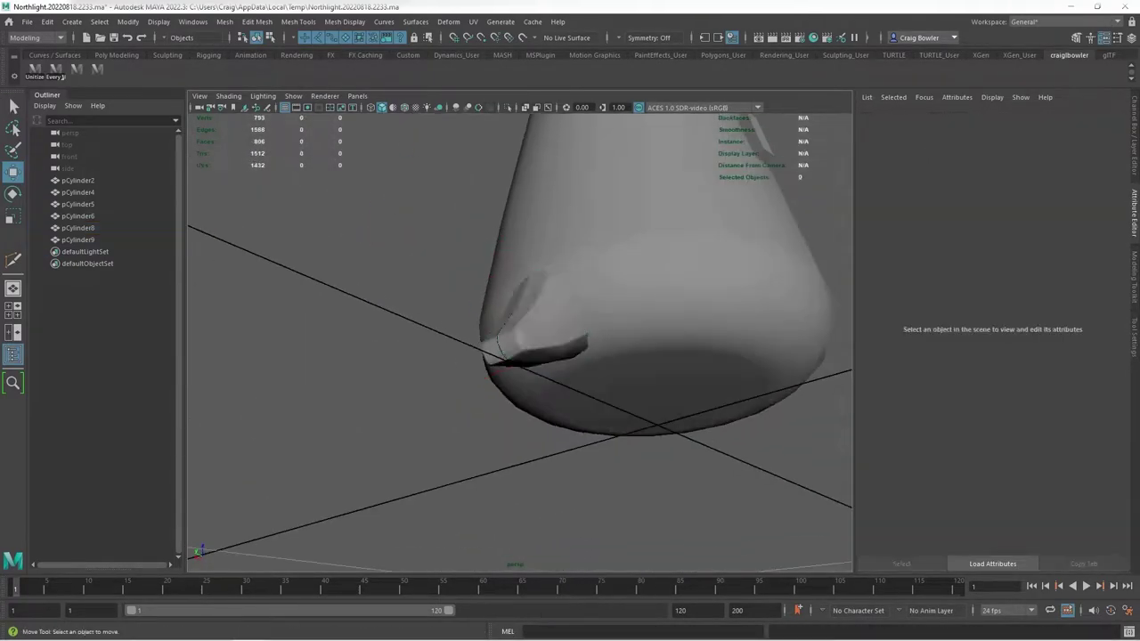
Combine the two foot pieces into a single mesh with Mesh > Combine
{"action": "left_click", "coordinate": [224, 21]}
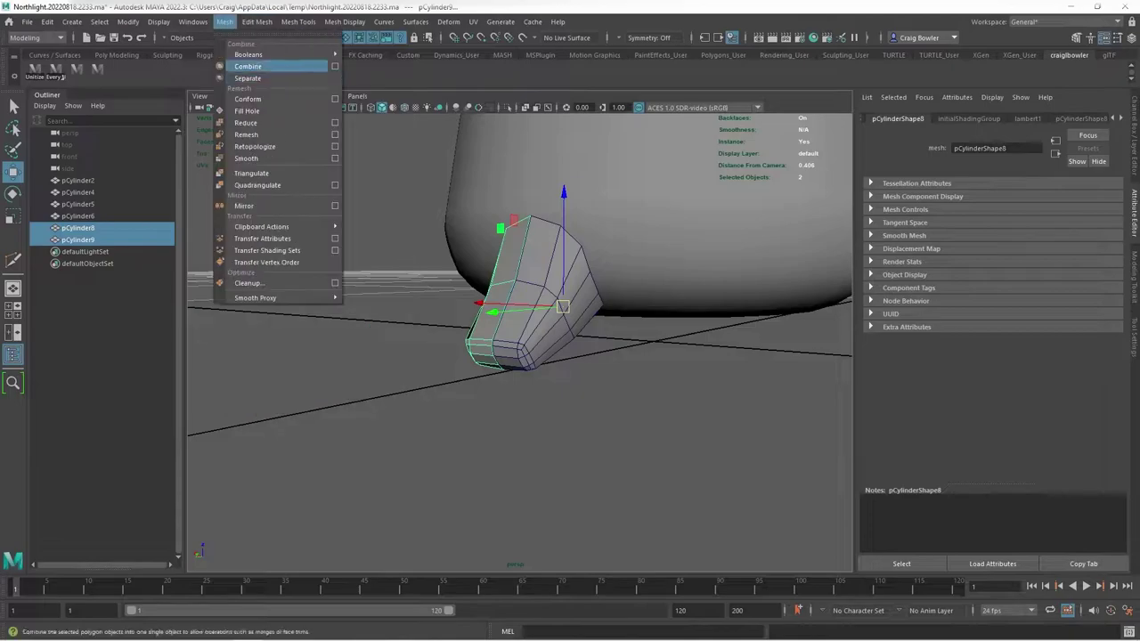
{"action": "left_click", "coordinate": [247, 66]}
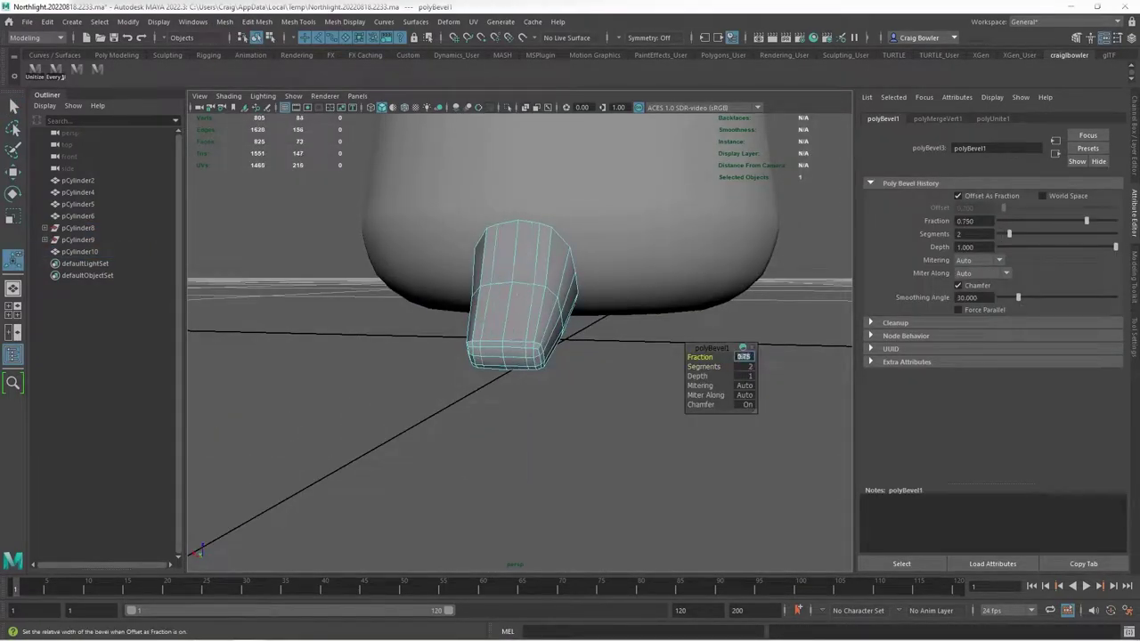
{"action": "right_click_drag", "start_coordinate": [537, 269], "coordinate": [595, 253]}
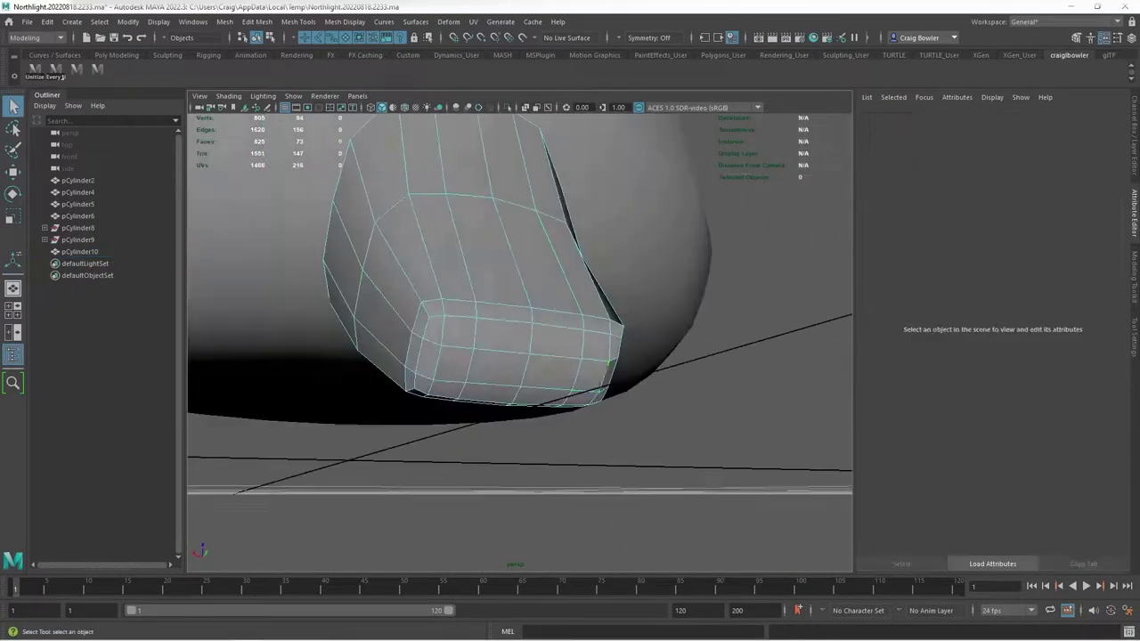
Scale and move the foot's bottom faces to shape a rounded tip
{"action": "key", "text": "w"}
{"action": "key", "text": "r"}
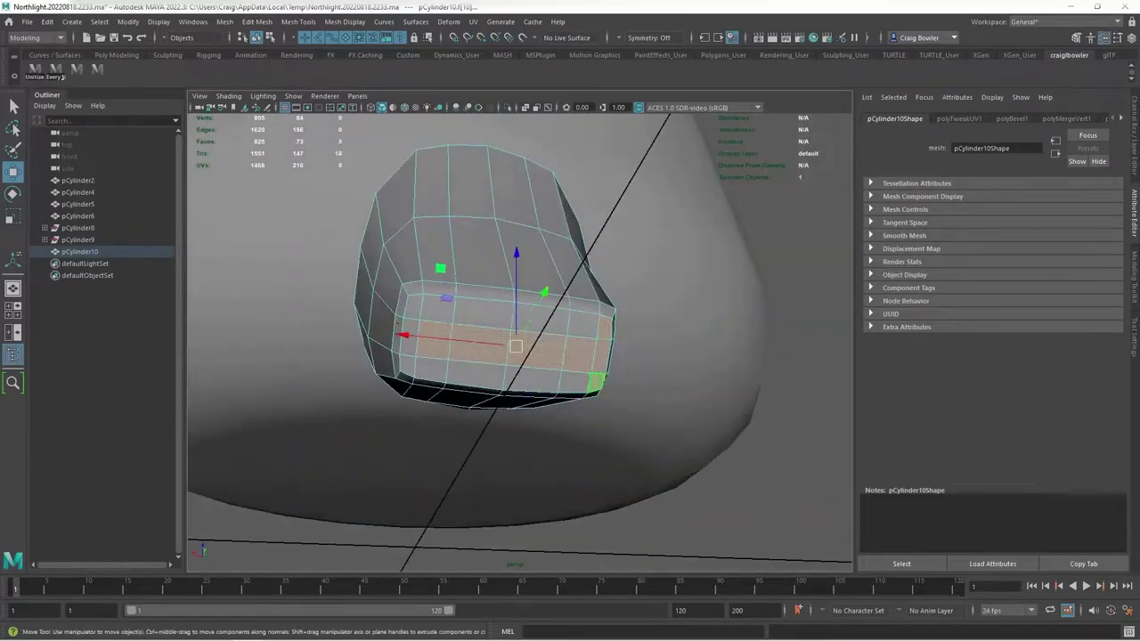
{"action": "key", "text": "r"}
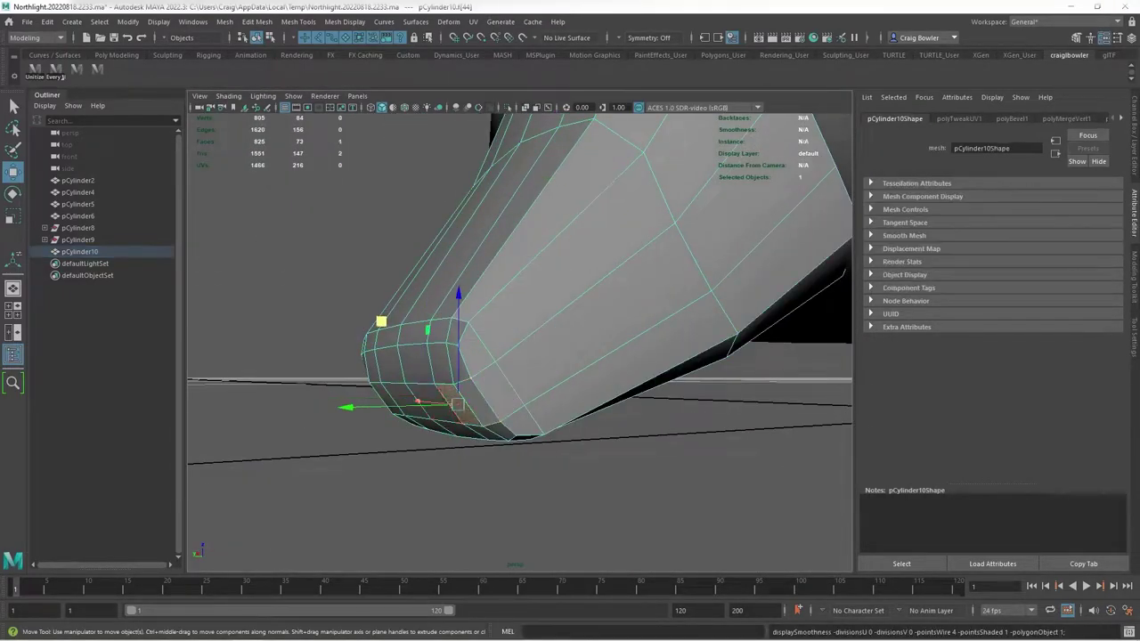
{"action": "left_click", "coordinate": [588, 576]}
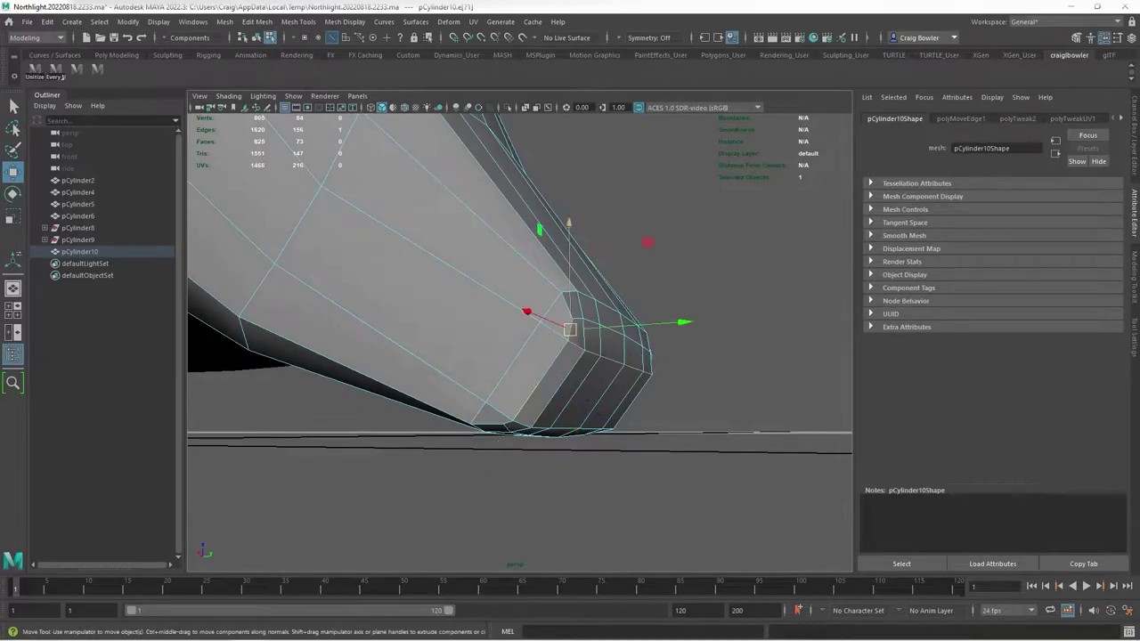
Tighten the foot's lower edges and vertices with Transform Component
{"action": "key", "text": "q"}
{"action": "left_click", "coordinate": [493, 521]}
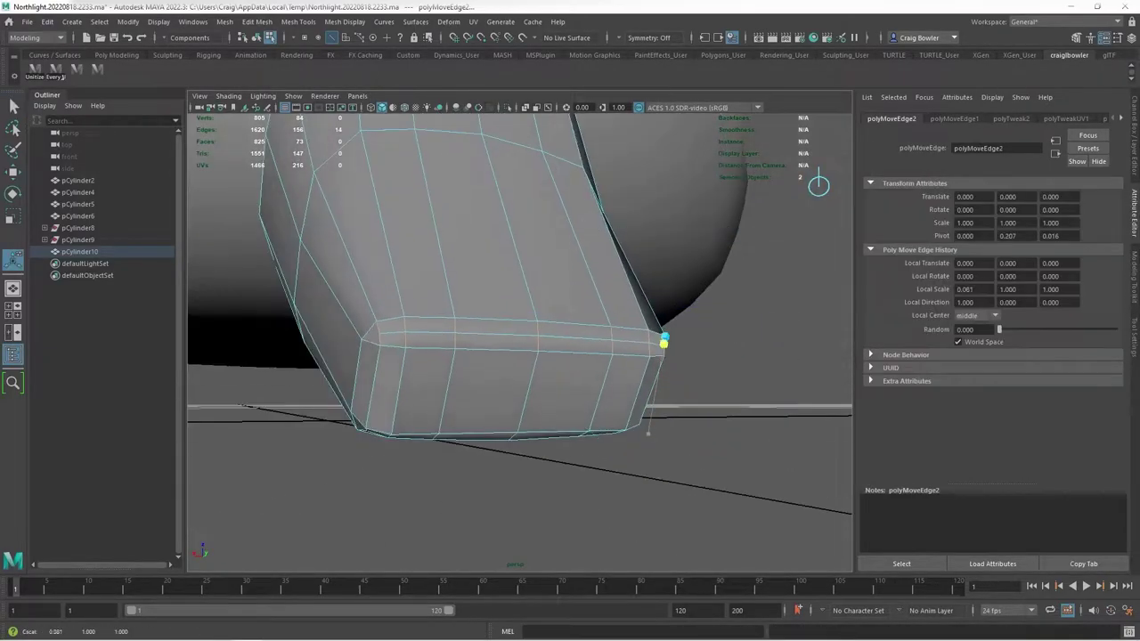
{"action": "left_click_drag", "start_coordinate": [517, 356], "coordinate": [445, 320], "text": "alt"}
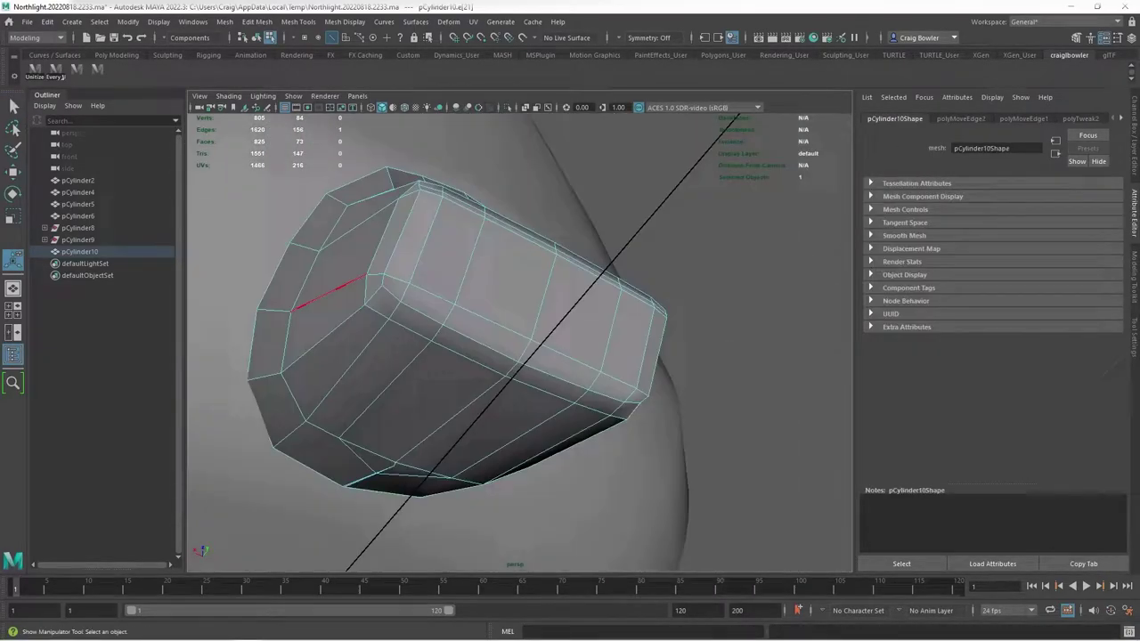
{"action": "left_click_drag", "start_coordinate": [498, 356], "coordinate": [535, 344], "text": "alt"}
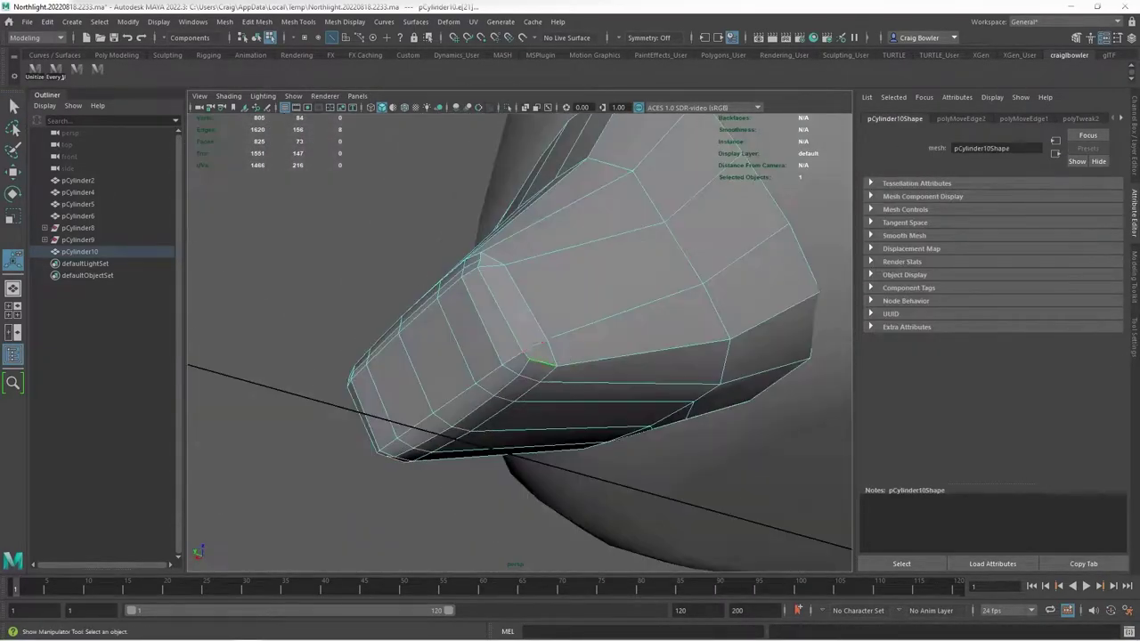
{"action": "left_click", "coordinate": [546, 526]}
{"action": "left_click_drag", "start_coordinate": [682, 223], "coordinate": [763, 276], "text": "alt"}
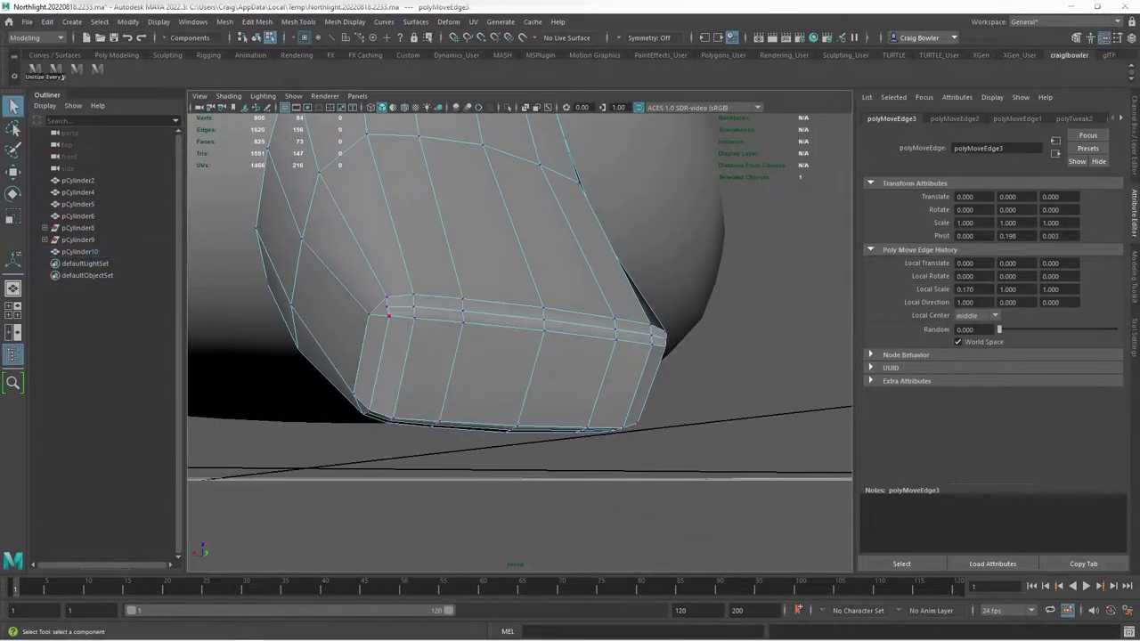
{"action": "mouse_move", "coordinate": [534, 356]}
{"action": "left_mouse_down", "text": "alt"}
{"action": "mouse_move", "coordinate": [463, 321]}
{"action": "mouse_move", "coordinate": [516, 374]}
{"action": "left_mouse_up", "text": "alt"}
{"action": "left_click", "coordinate": [544, 499]}
{"action": "left_click_drag", "start_coordinate": [623, 267], "coordinate": [697, 222], "text": "alt"}
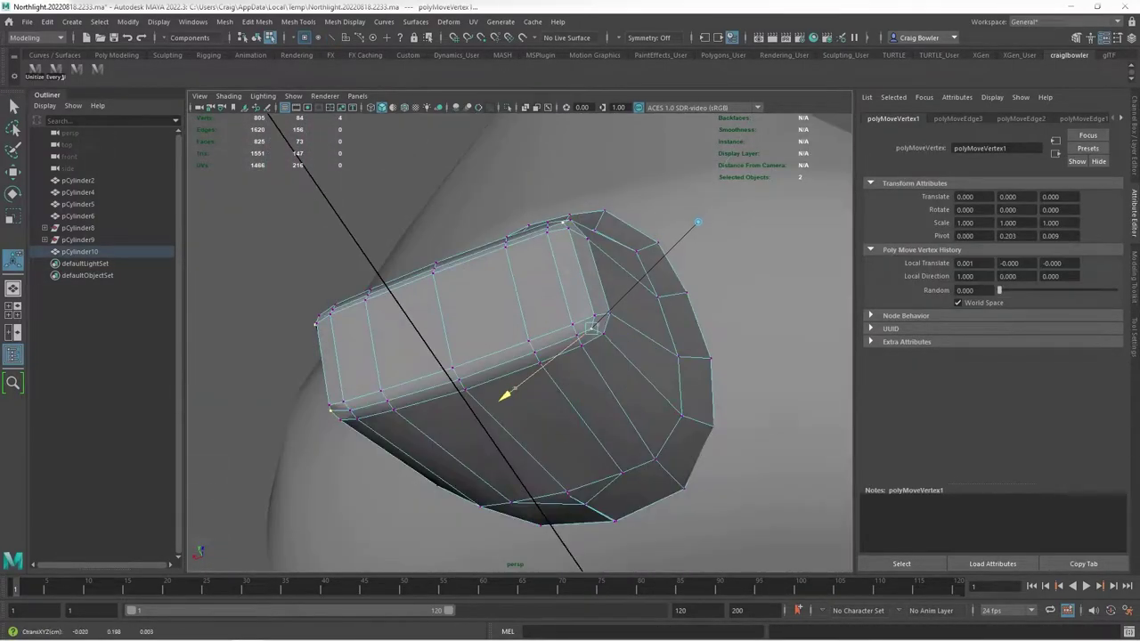
{"action": "mouse_move", "coordinate": [516, 374]}
{"action": "left_mouse_down", "text": "alt"}
{"action": "mouse_move", "coordinate": [481, 339]}
{"action": "mouse_move", "coordinate": [534, 356]}
{"action": "mouse_move", "coordinate": [498, 320]}
{"action": "mouse_move", "coordinate": [535, 338]}
{"action": "mouse_move", "coordinate": [618, 501]}
{"action": "mouse_move", "coordinate": [534, 356]}
{"action": "mouse_move", "coordinate": [668, 516]}
{"action": "left_mouse_up", "text": "alt"}
Adjust the foot's corner vertices, checking the shape in front and wireframe views
{"action": "key", "text": "F8"}
{"action": "key", "text": "F9"}
{"action": "key", "text": "space"}
{"action": "key", "text": "space"}
{"action": "key", "text": "w"}
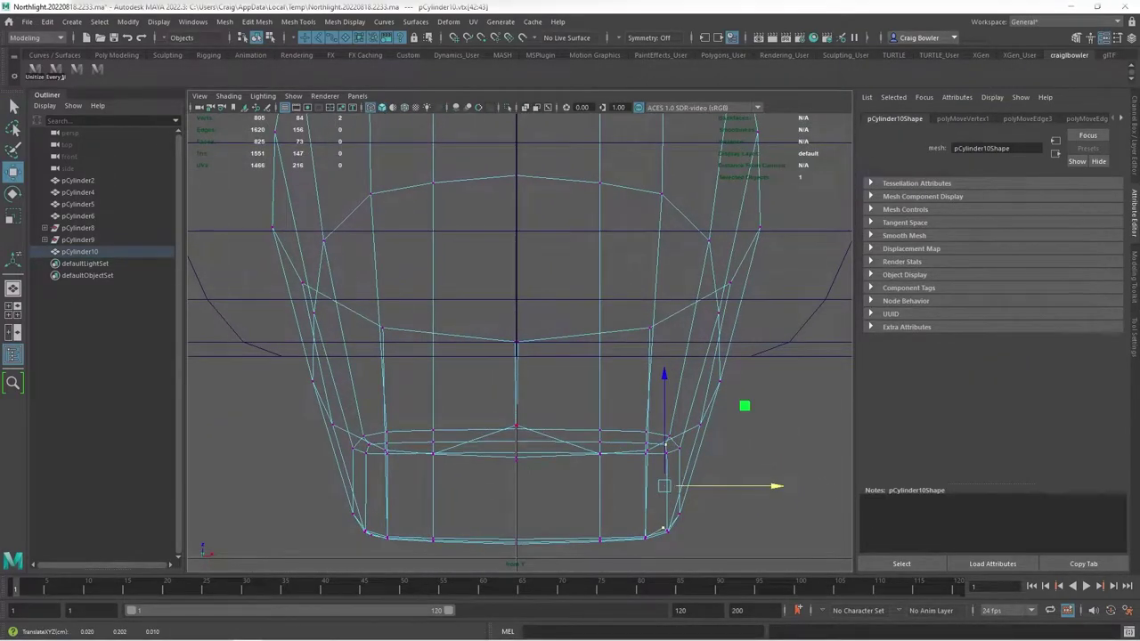
{"action": "key", "text": "space"}
{"action": "key", "text": "space"}
{"action": "mouse_move", "coordinate": [517, 356]}
{"action": "left_mouse_down", "text": "alt"}
{"action": "mouse_move", "coordinate": [552, 338]}
{"action": "mouse_move", "coordinate": [517, 374]}
{"action": "mouse_move", "coordinate": [534, 348]}
{"action": "left_mouse_up", "text": "alt"}
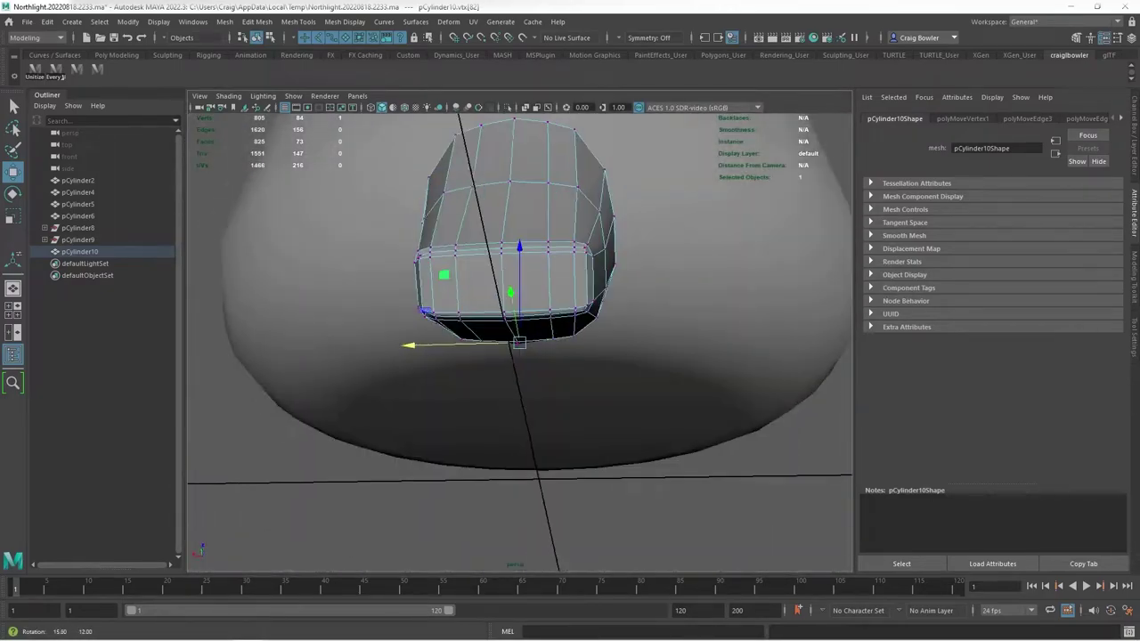
{"action": "left_click_drag", "start_coordinate": [444, 274], "coordinate": [445, 255], "text": "alt"}
{"action": "key", "text": "space"}
{"action": "key", "text": "space"}
{"action": "key", "text": "4"}
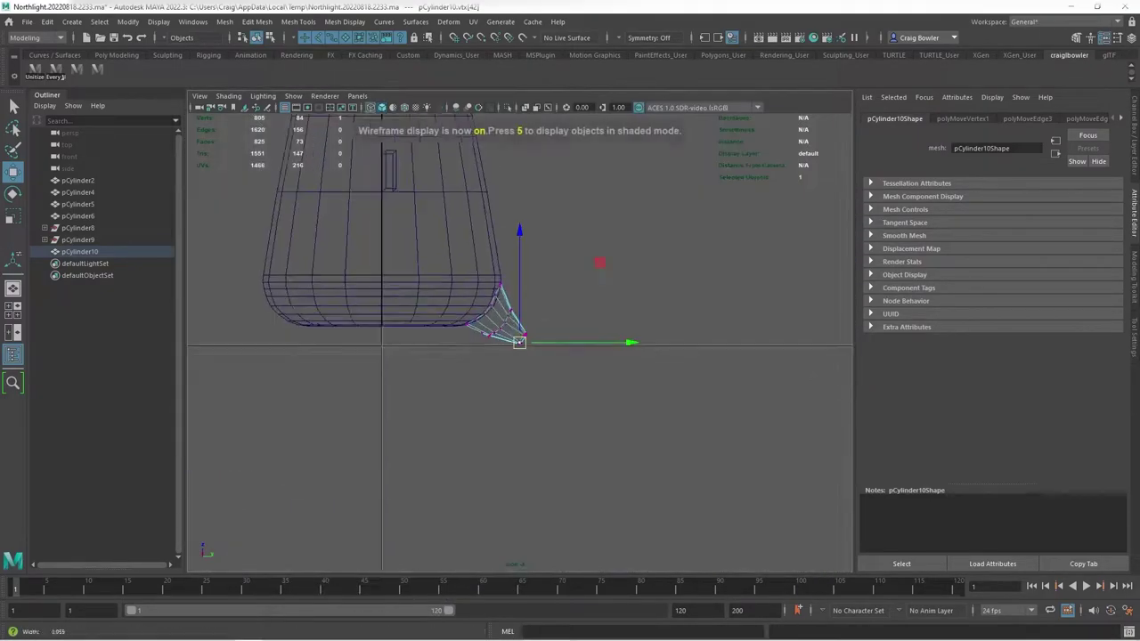
{"action": "key", "text": "5"}
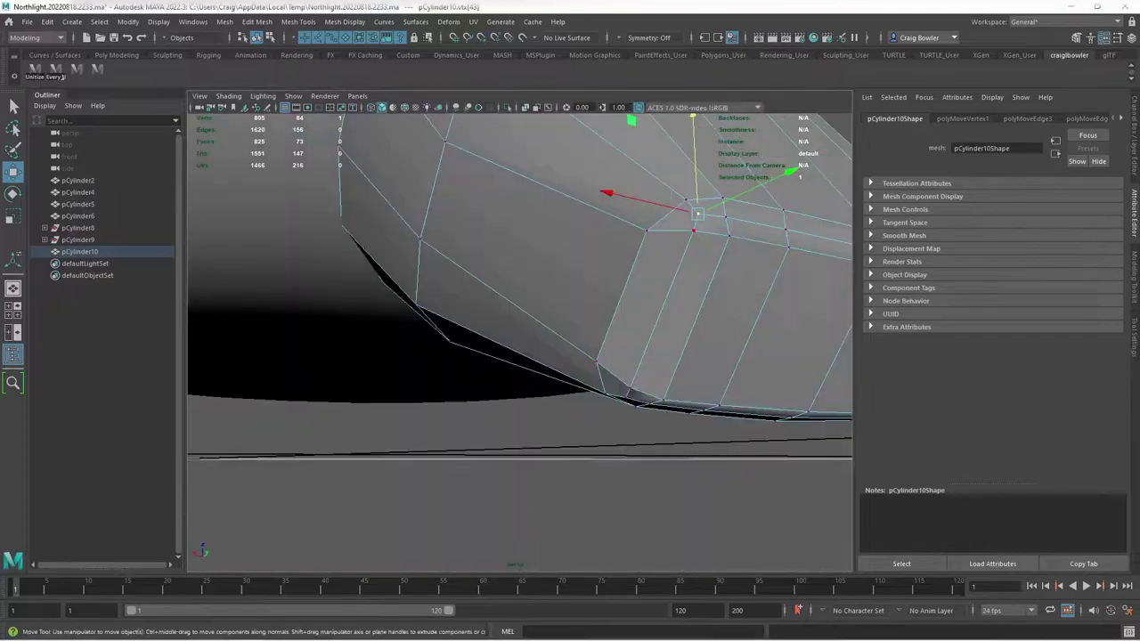
{"action": "mouse_move", "coordinate": [663, 277]}
{"action": "left_mouse_down", "text": "alt"}
{"action": "mouse_move", "coordinate": [623, 267]}
{"action": "mouse_move", "coordinate": [701, 159]}
{"action": "left_mouse_up", "text": "alt"}
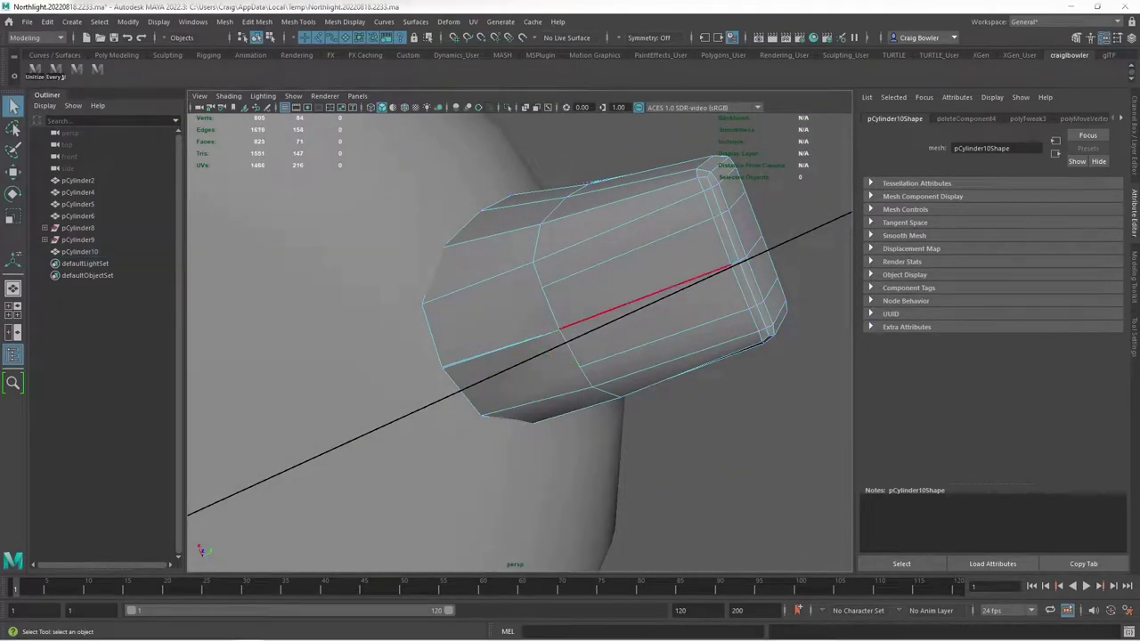
Merge the close vertices, Multi-Cut a new edge across the face, and frame the model
{"action": "mouse_move", "coordinate": [559, 331]}
{"action": "left_mouse_down", "text": "alt"}
{"action": "mouse_move", "coordinate": [499, 294]}
{"action": "mouse_move", "coordinate": [534, 321]}
{"action": "left_mouse_up", "text": "alt"}
{"action": "key", "text": "w"}
{"action": "right_click_drag", "start_coordinate": [435, 304], "coordinate": [463, 260], "text": "shift"}
{"action": "left_click_drag", "start_coordinate": [435, 304], "coordinate": [546, 283], "text": "alt"}
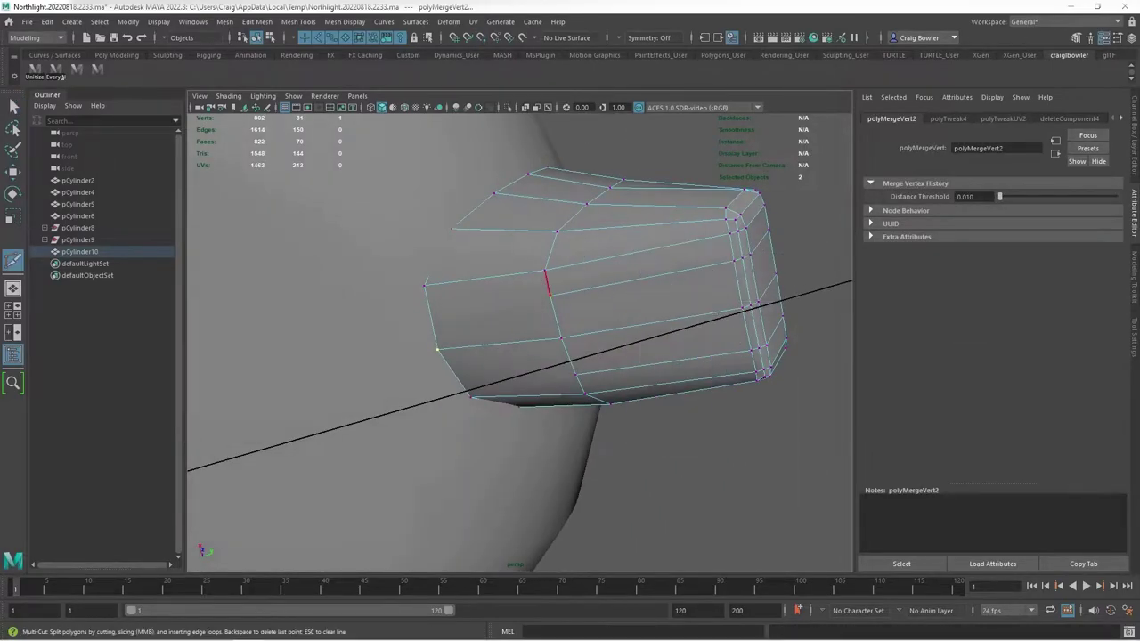
{"action": "left_click", "coordinate": [551, 296]}
{"action": "key", "text": "Return"}
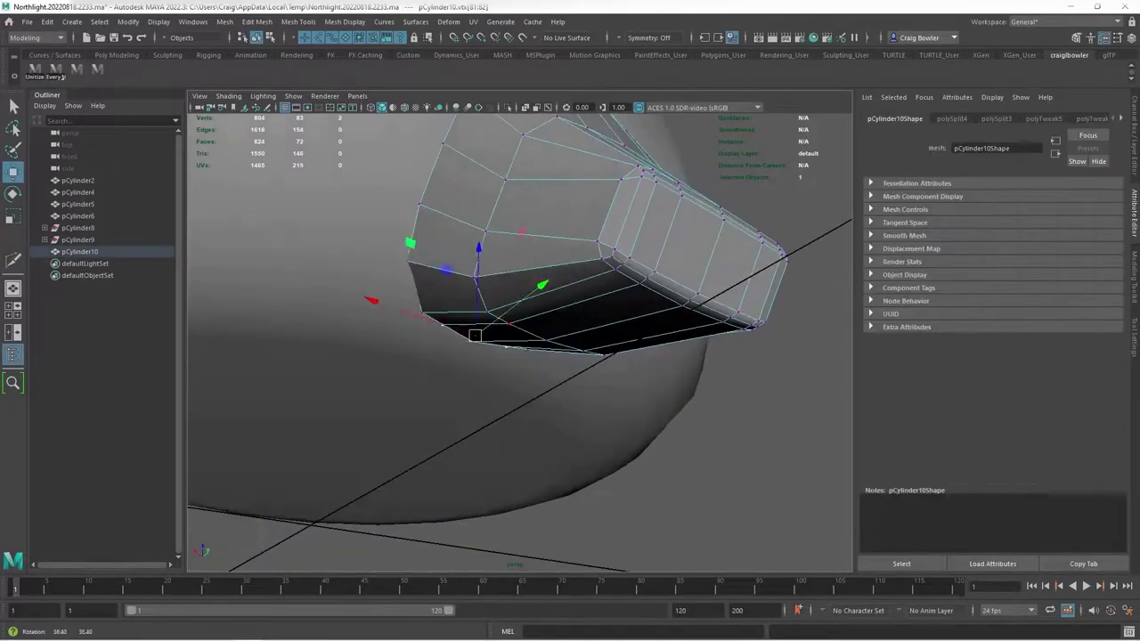
{"action": "middle_click_drag", "start_coordinate": [519, 342], "coordinate": [570, 294], "text": "alt"}
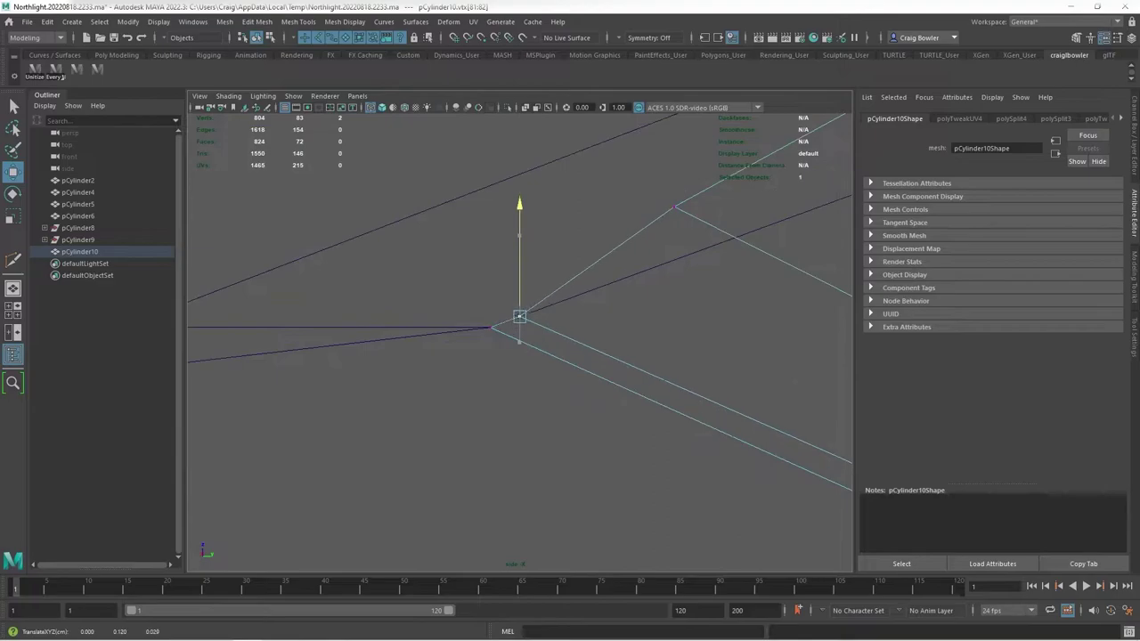
{"action": "right_click_drag", "start_coordinate": [519, 342], "coordinate": [463, 374], "text": "alt"}
{"action": "key", "text": "F8"}
{"action": "left_click_drag", "start_coordinate": [535, 338], "coordinate": [570, 294], "text": "alt"}
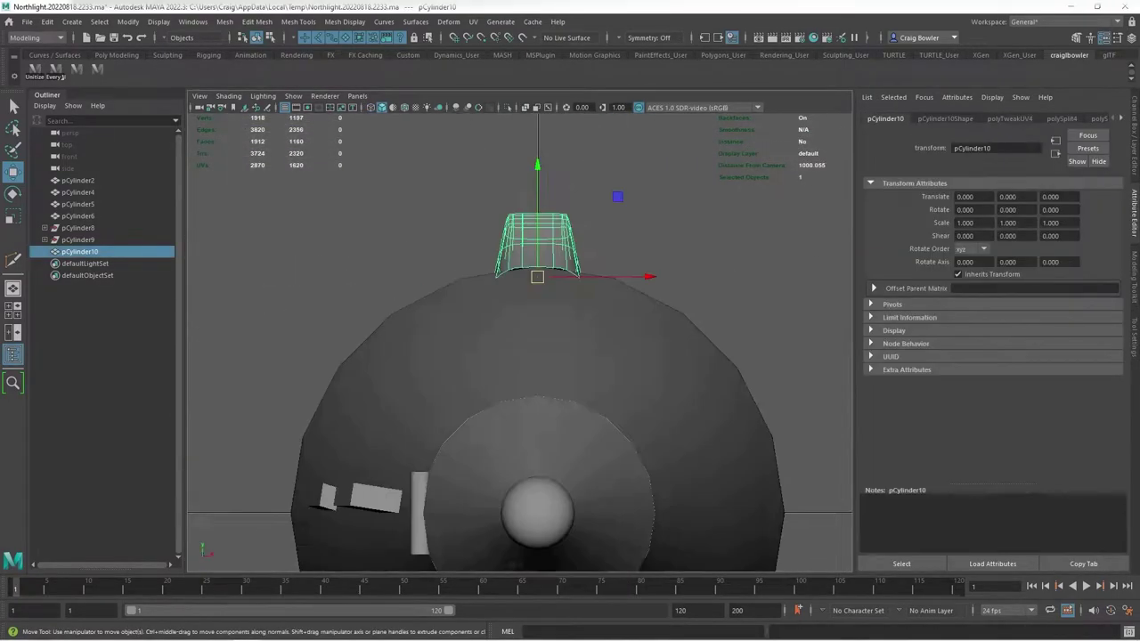
Adjust the foot's pivot and make three copies with Duplicate Special
{"action": "left_click_drag", "start_coordinate": [534, 338], "coordinate": [525, 294], "text": "alt"}
{"action": "key", "text": "d"}
{"action": "left_click", "coordinate": [47, 22]}
{"action": "left_click", "coordinate": [195, 207]}
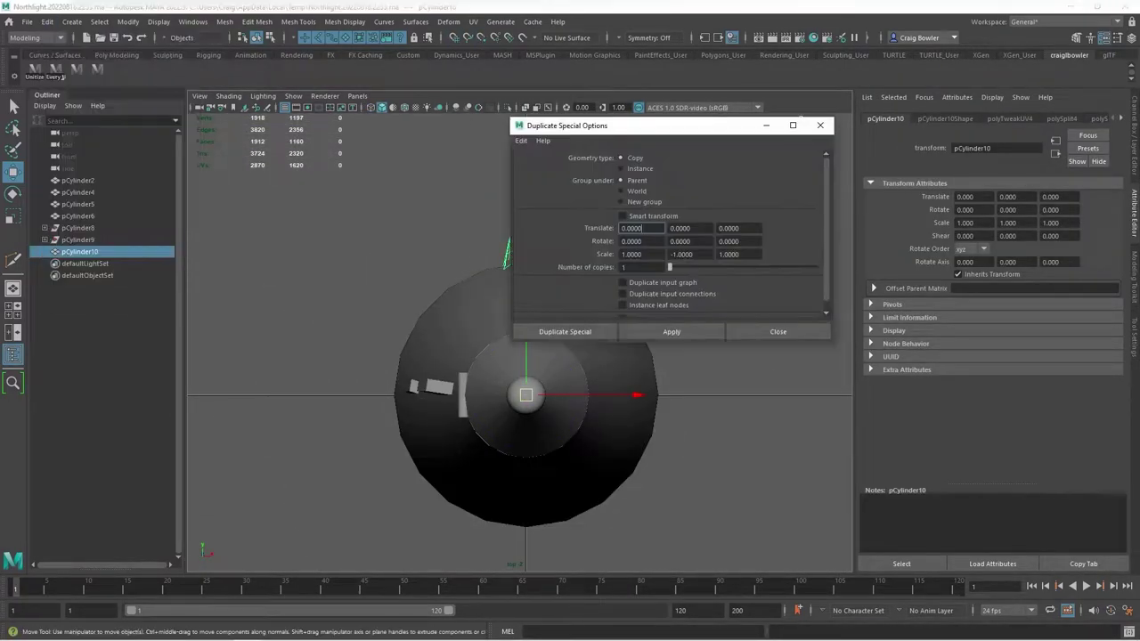
{"action": "left_click", "coordinate": [671, 331]}
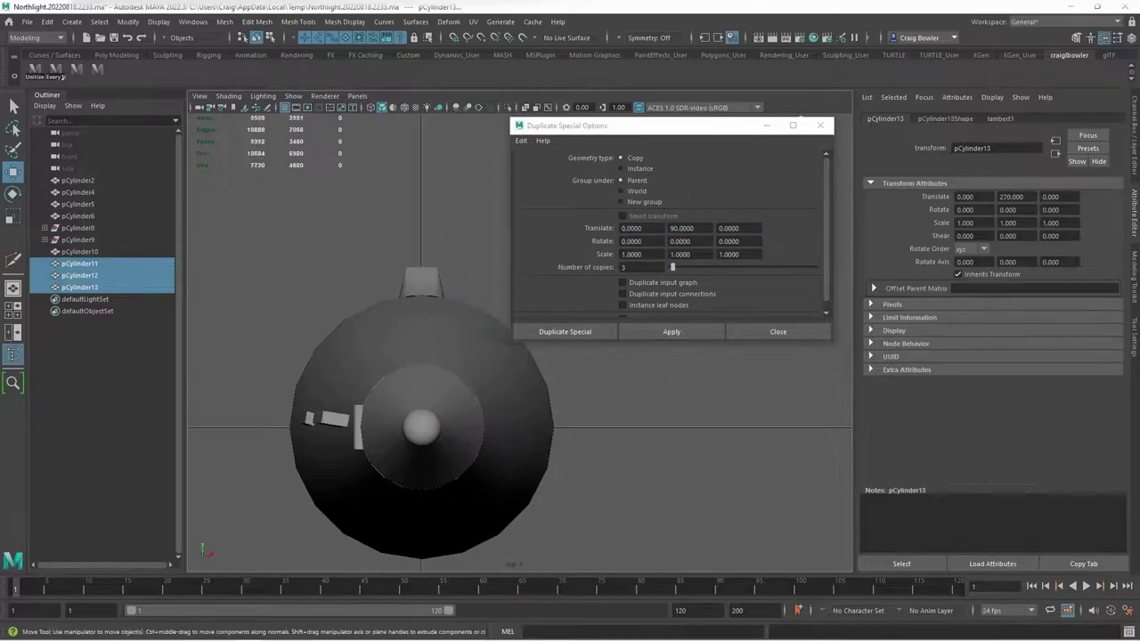
{"action": "left_click", "coordinate": [740, 228]}
{"action": "type", "text": "90"}
Undo the misplaced and rotated copies, returning to the single original foot
{"action": "key", "text": "ctrl+z"}
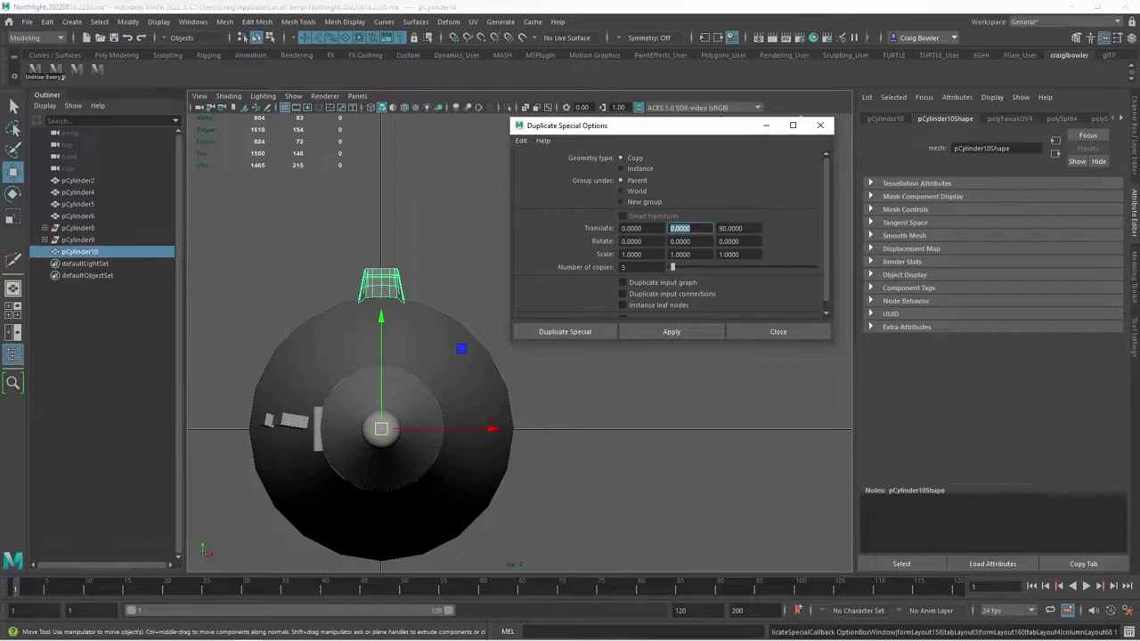
{"action": "type", "text": "90"}
{"action": "left_click", "coordinate": [671, 331]}
{"action": "key", "text": "space"}
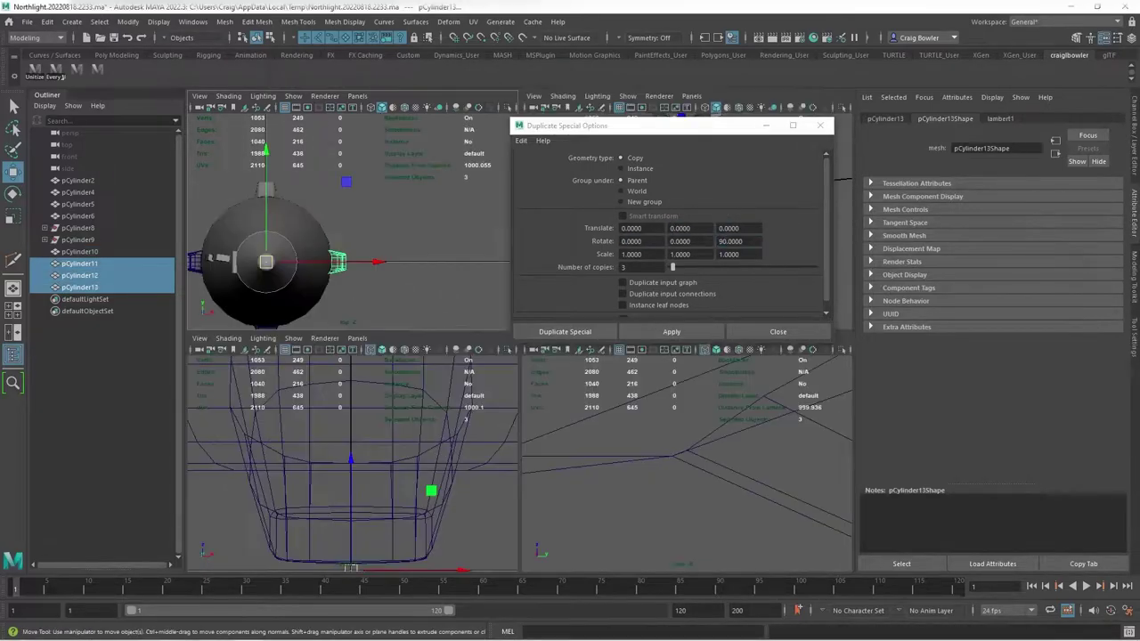
{"action": "left_click_drag", "start_coordinate": [566, 126], "coordinate": [792, 278]}
{"action": "key", "text": "space"}
{"action": "key", "text": "e"}
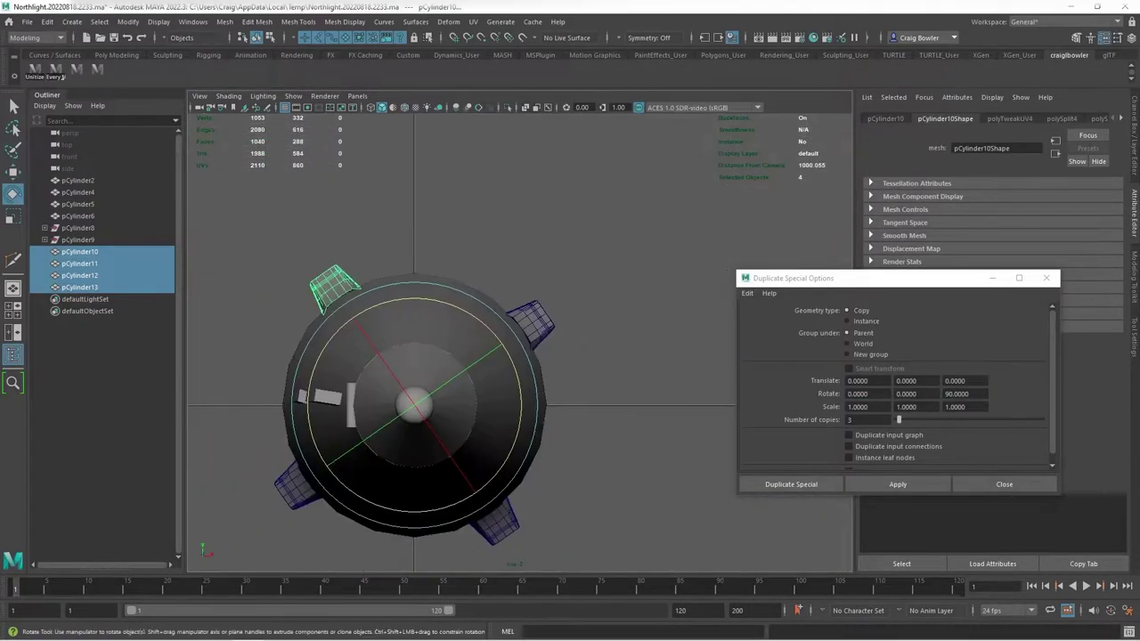
{"action": "key", "text": "ctrl+z"}
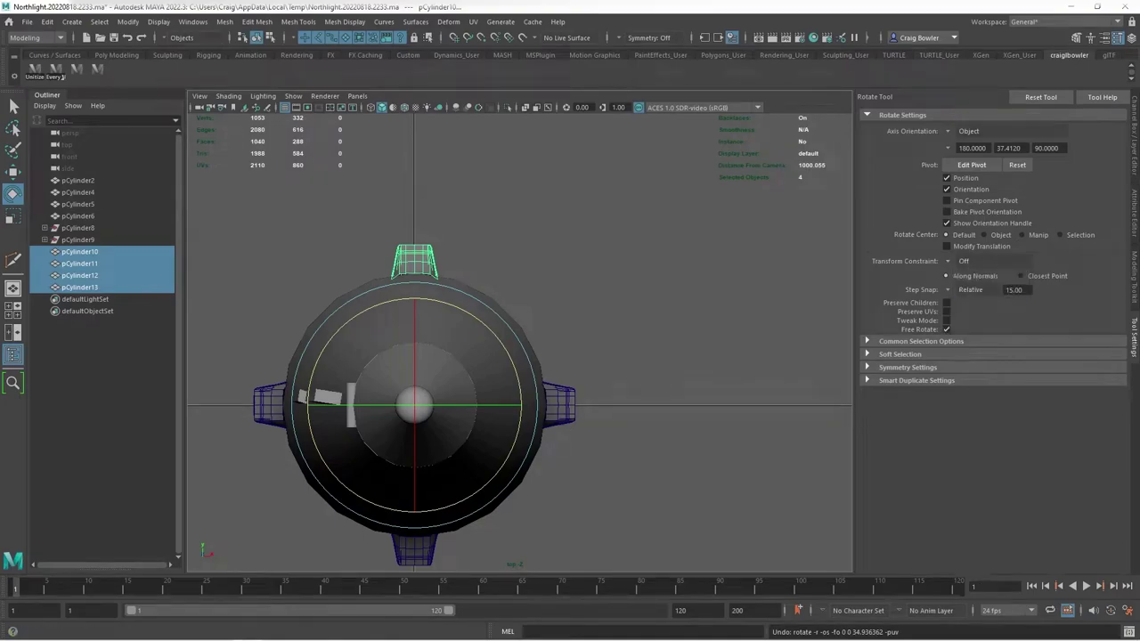
{"action": "key", "text": "ctrl+z"}
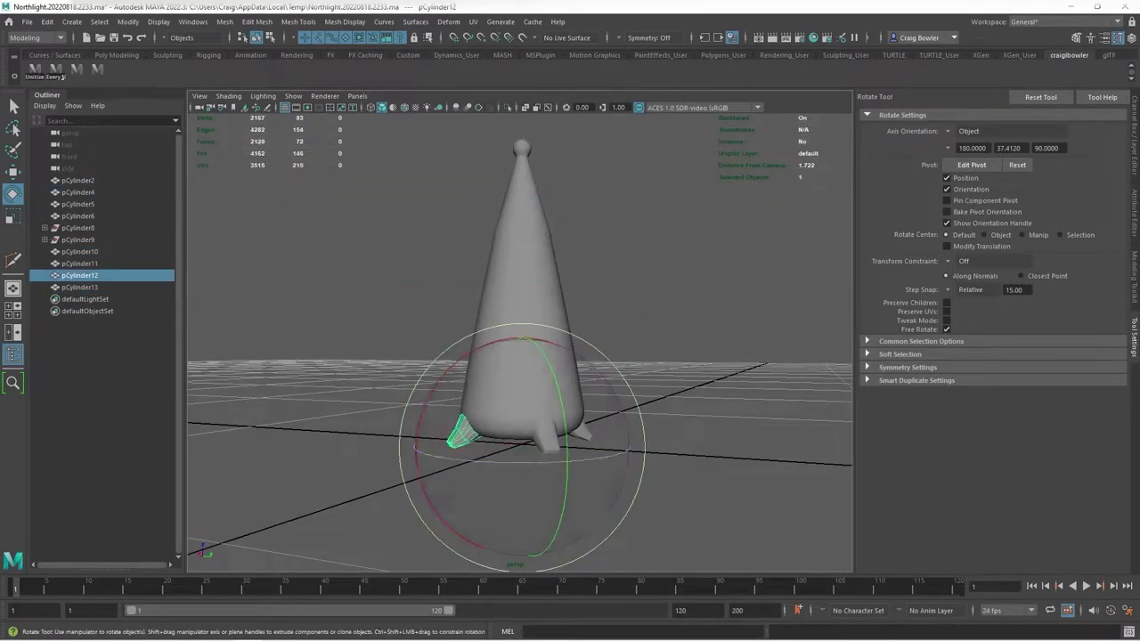
{"action": "key", "text": "ctrl+z"}
{"action": "key", "text": "ctrl+z"}
{"action": "key", "text": "ctrl+z"}
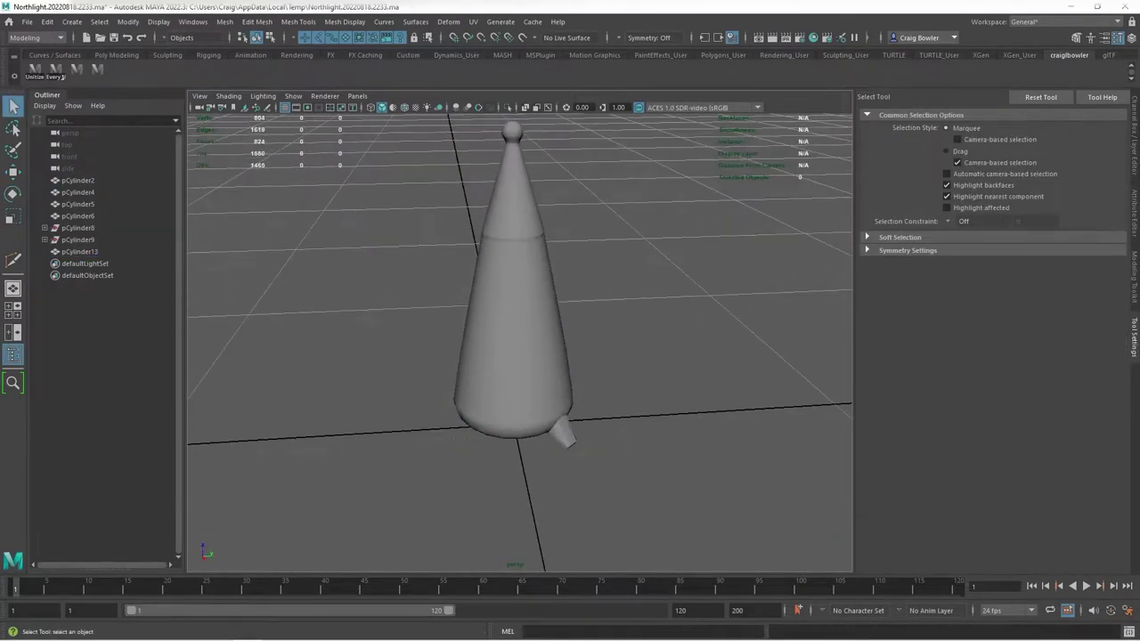
Duplicate Special the foot with rotate 0/0/90 and 3 copies to ring the base
{"action": "left_click", "coordinate": [48, 21]}
{"action": "left_click", "coordinate": [212, 209]}
{"action": "left_click", "coordinate": [54, 211]}
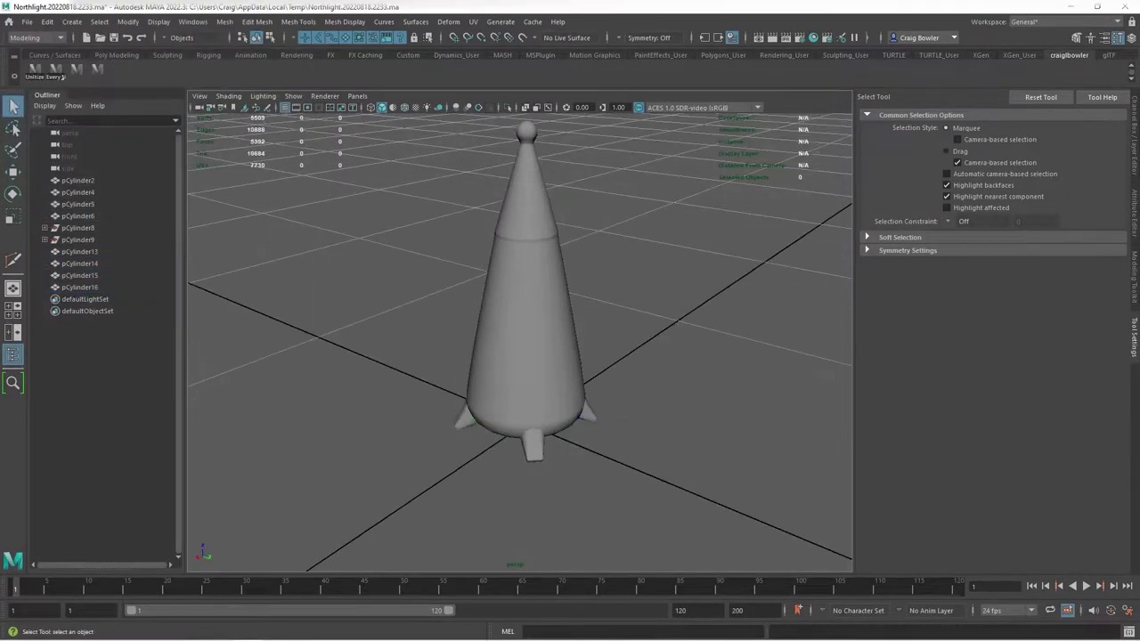
Frame the selected foot and drag its tip vertices to taper it
{"action": "key", "text": "f"}
{"action": "mouse_move", "coordinate": [516, 356]}
{"action": "left_mouse_down", "text": "alt"}
{"action": "mouse_move", "coordinate": [663, 418]}
{"action": "mouse_move", "coordinate": [449, 343]}
{"action": "left_mouse_up", "text": "alt"}
{"action": "key", "text": "space"}
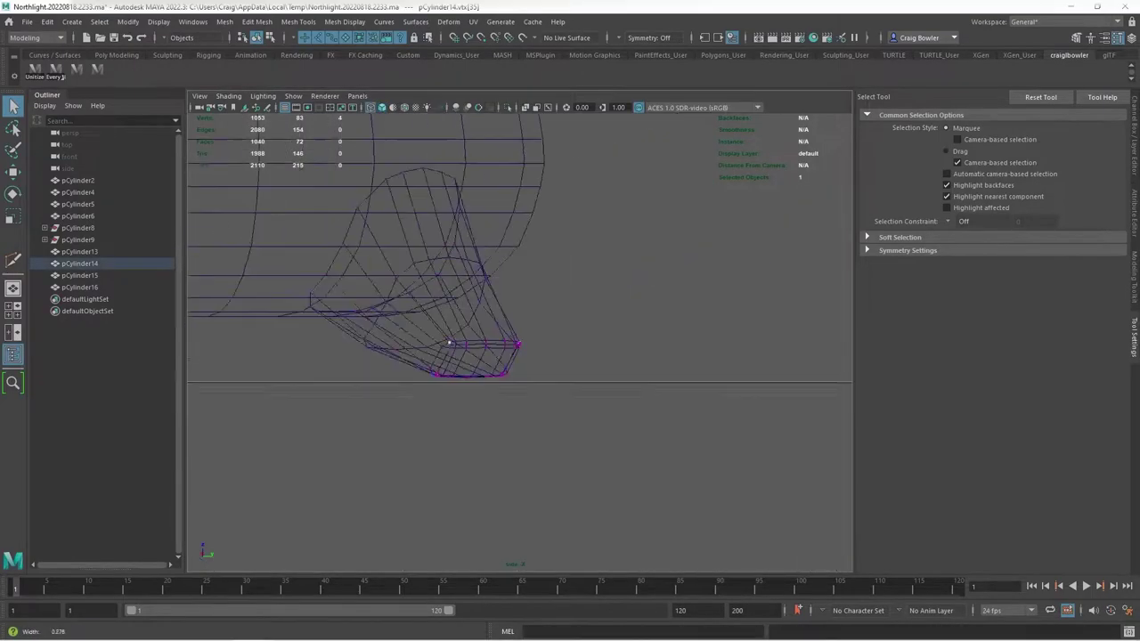
{"action": "key", "text": "space"}
{"action": "key", "text": "f"}
{"action": "key", "text": "w"}
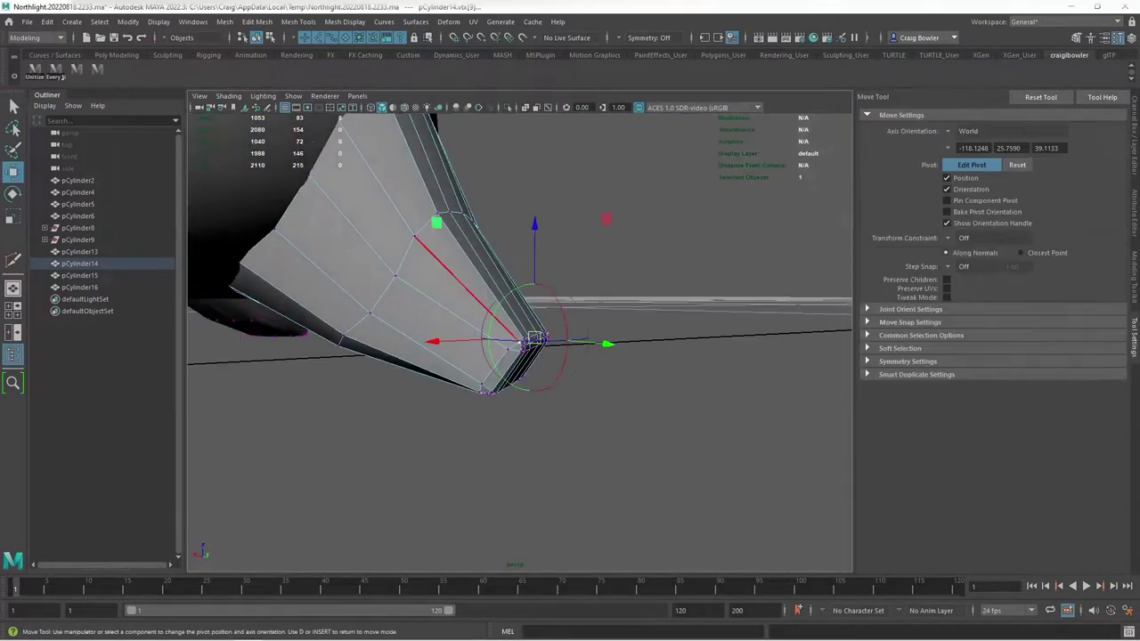
{"action": "mouse_move", "coordinate": [291, 351]}
{"action": "left_mouse_down", "text": "alt"}
{"action": "mouse_move", "coordinate": [590, 255]}
{"action": "mouse_move", "coordinate": [538, 252]}
{"action": "left_mouse_up", "text": "alt"}
{"action": "key", "text": "q"}
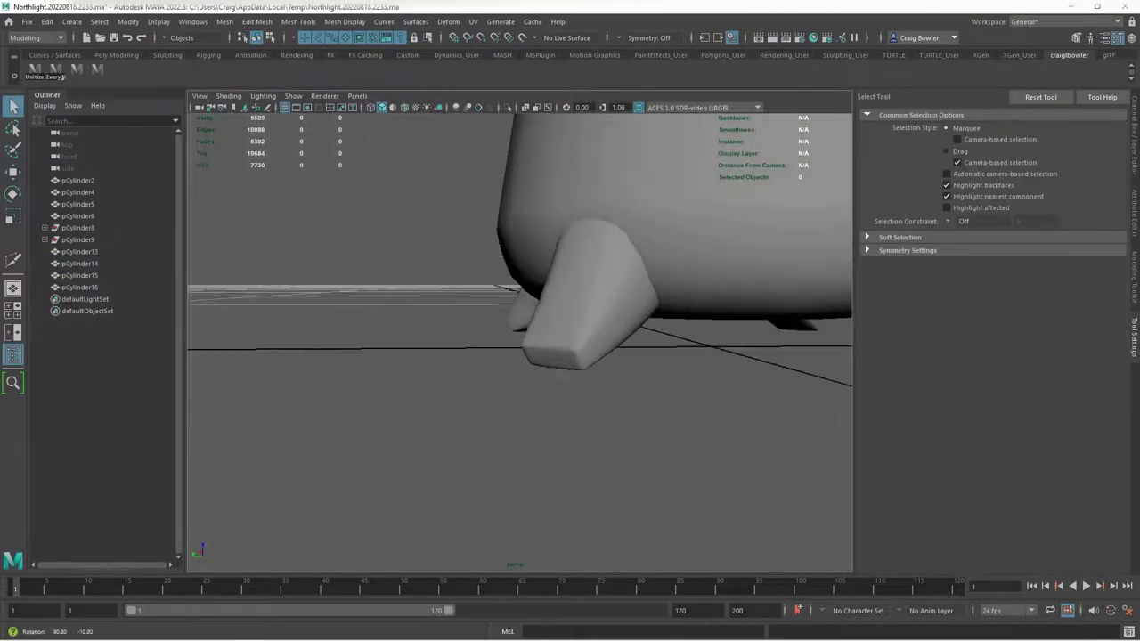
{"action": "key", "text": "F8"}
Inspect the tapered foot's end, turn off smooth preview with 1, and review the whole model
{"action": "left_click_drag", "start_coordinate": [520, 339], "coordinate": [623, 321], "text": "alt"}
{"action": "key", "text": "f"}
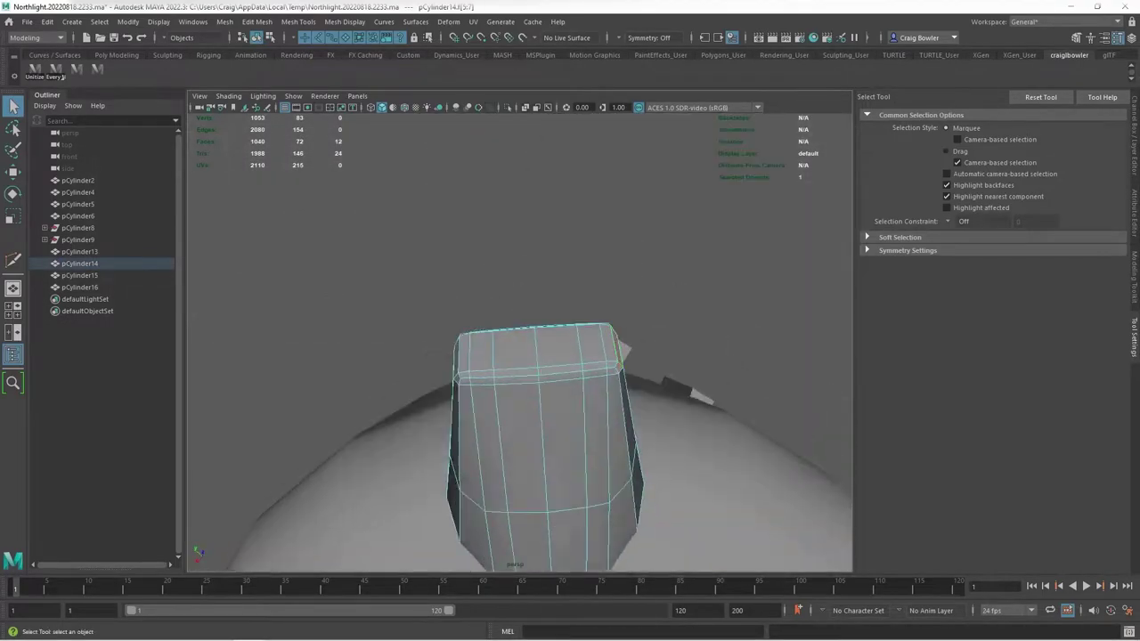
{"action": "left_click_drag", "start_coordinate": [534, 445], "coordinate": [498, 356], "text": "alt"}
{"action": "right_click_drag", "start_coordinate": [485, 301], "coordinate": [542, 281]}
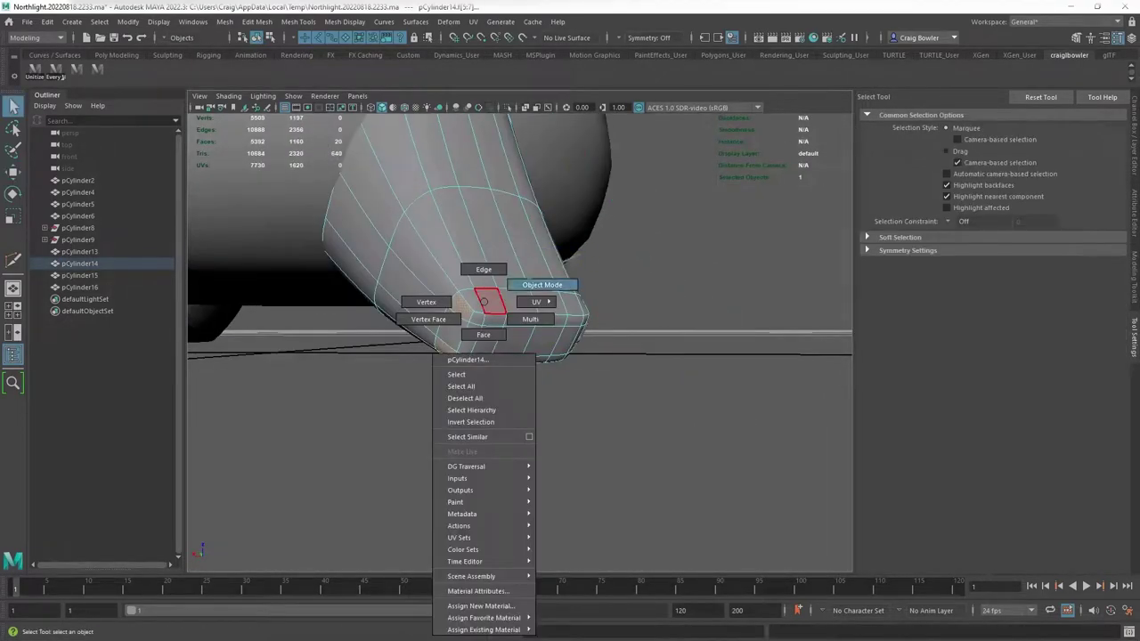
{"action": "scroll", "coordinate": [542, 282], "scroll_direction": "up", "scroll_amount": 3}
{"action": "left_click", "coordinate": [457, 300]}
{"action": "mouse_move", "coordinate": [535, 357]}
{"action": "left_mouse_down", "text": "alt"}
{"action": "mouse_move", "coordinate": [458, 300]}
{"action": "mouse_move", "coordinate": [465, 385]}
{"action": "left_mouse_up", "text": "alt"}
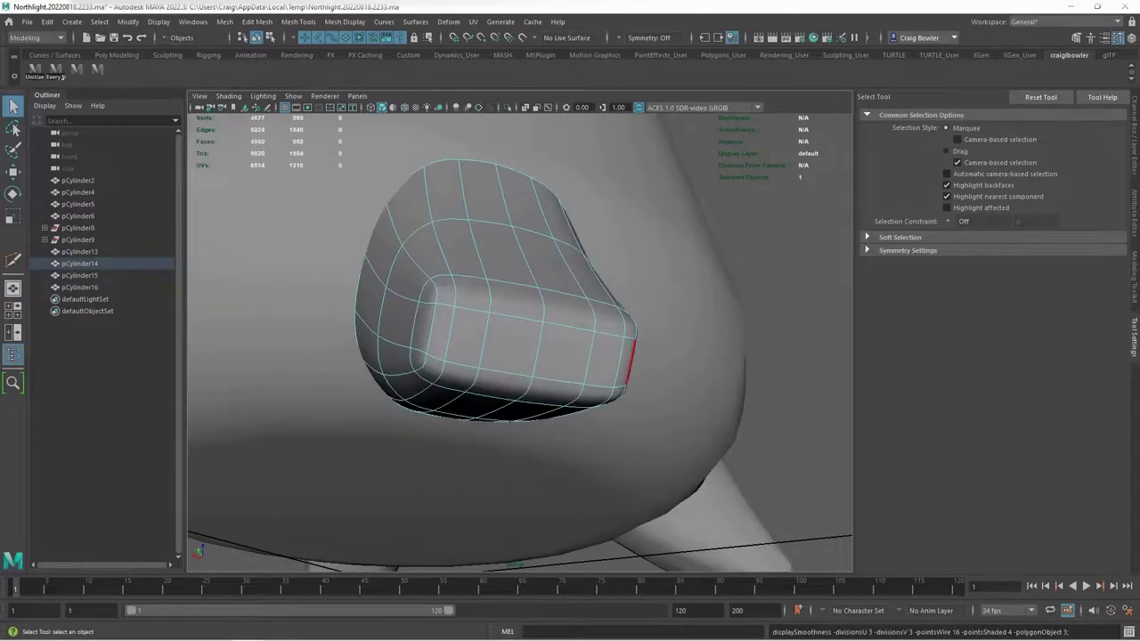
{"action": "key", "text": "1"}
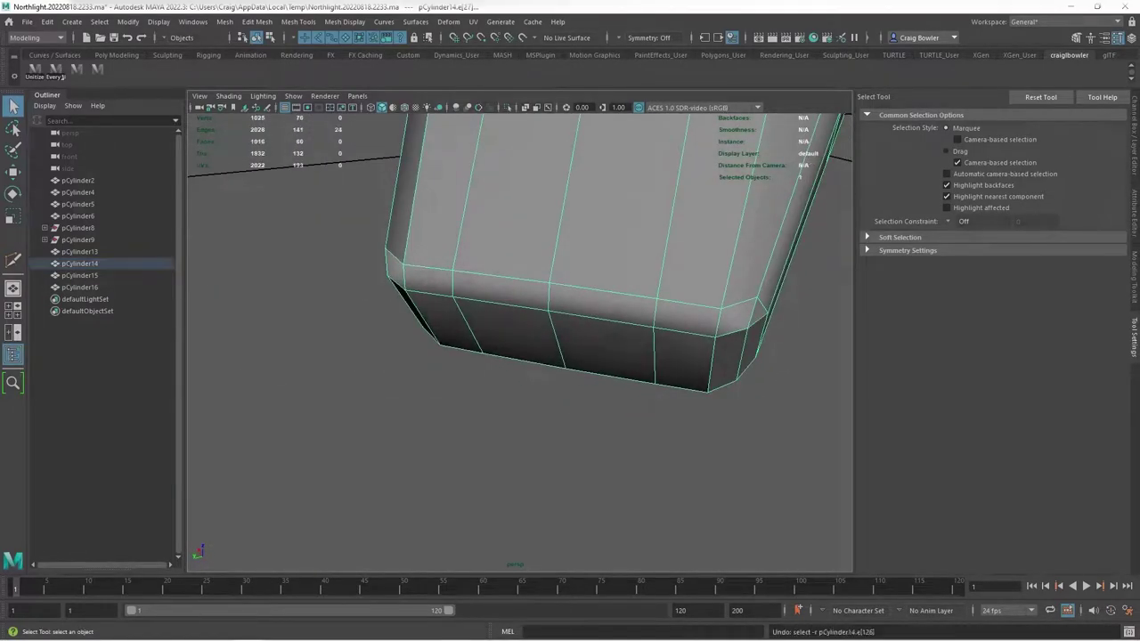
{"action": "mouse_move", "coordinate": [699, 346]}
{"action": "left_mouse_down", "text": "alt"}
{"action": "mouse_move", "coordinate": [508, 300]}
{"action": "mouse_move", "coordinate": [579, 294]}
{"action": "left_mouse_up", "text": "alt"}
{"action": "scroll", "coordinate": [508, 300], "scroll_direction": "down", "scroll_amount": 5}
{"action": "scroll", "coordinate": [534, 312], "scroll_direction": "up", "scroll_amount": 3}
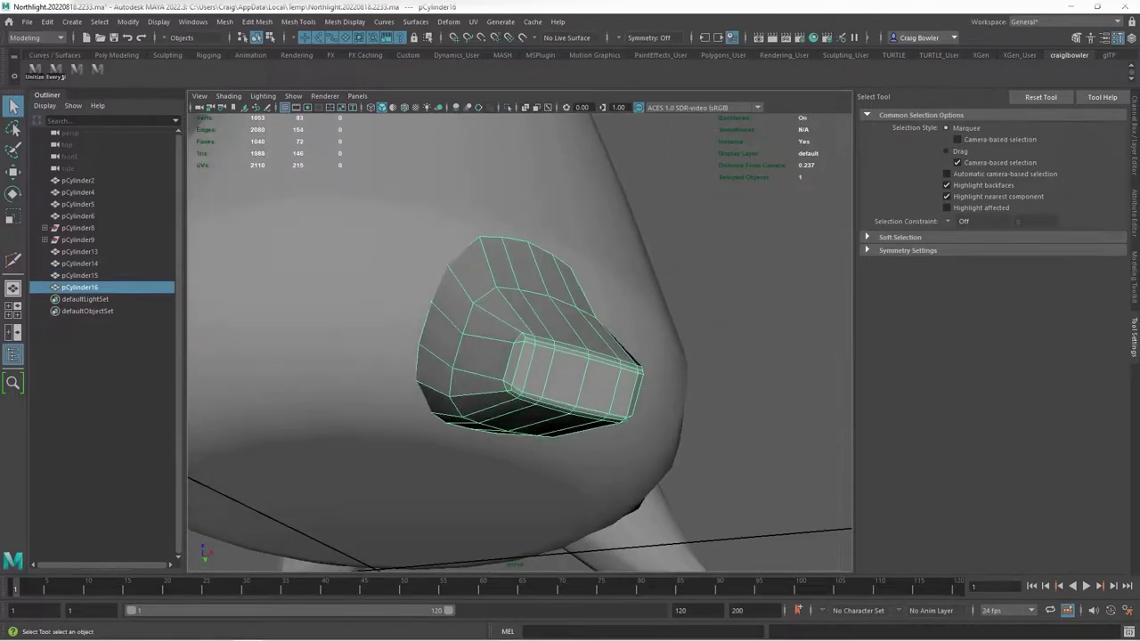
{"action": "right_click", "coordinate": [554, 301]}
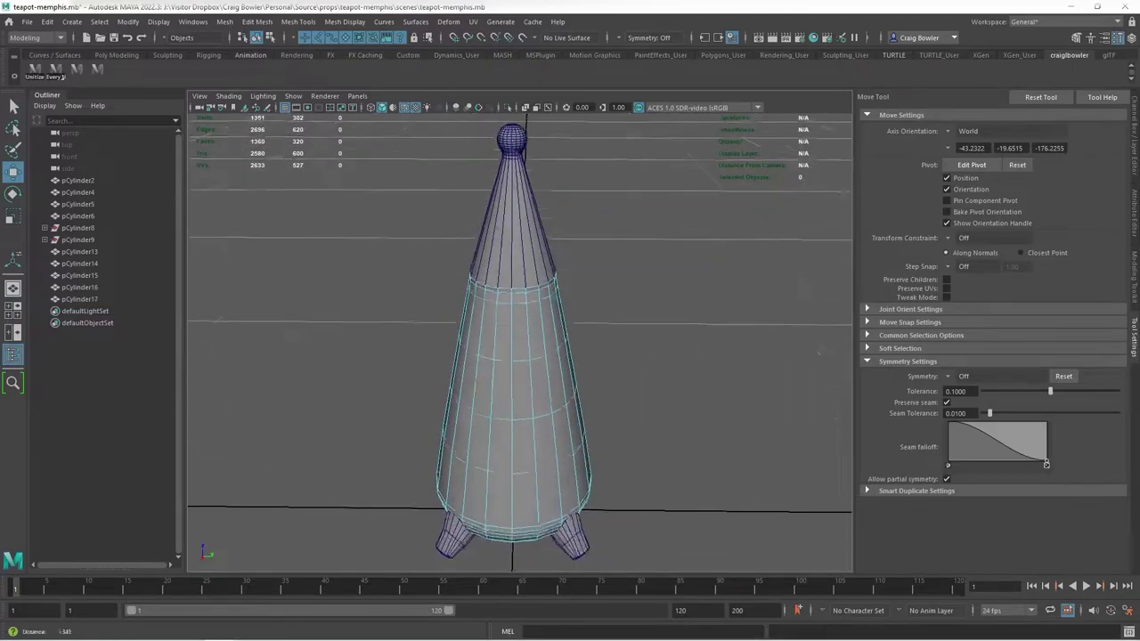
Select faces on the side of the cone's upper body
{"action": "scroll", "coordinate": [501, 320], "scroll_direction": "up", "scroll_amount": 5}
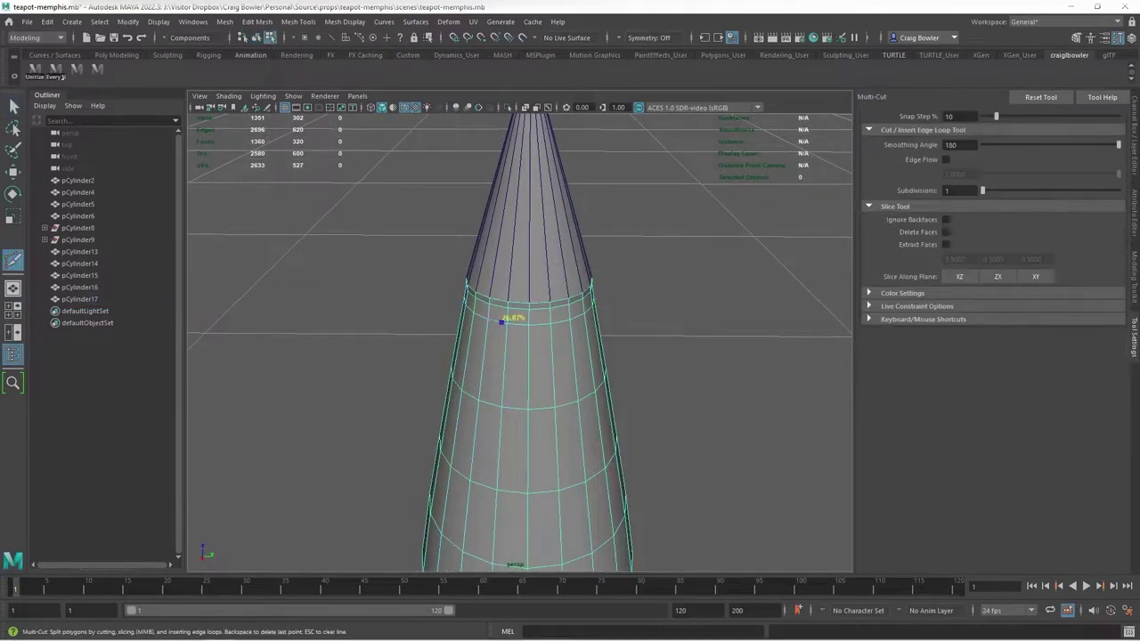
{"action": "key", "text": "q"}
{"action": "mouse_move", "coordinate": [573, 357]}
{"action": "left_mouse_down", "text": "alt"}
{"action": "mouse_move", "coordinate": [608, 345]}
{"action": "mouse_move", "coordinate": [555, 346]}
{"action": "mouse_move", "coordinate": [570, 338]}
{"action": "left_mouse_up", "text": "alt"}
{"action": "key", "text": "space"}
{"action": "key", "text": "space"}
{"action": "right_click_drag", "start_coordinate": [577, 189], "coordinate": [570, 231]}
{"action": "key", "text": "w"}
{"action": "left_click_drag", "start_coordinate": [570, 338], "coordinate": [534, 321], "text": "alt"}
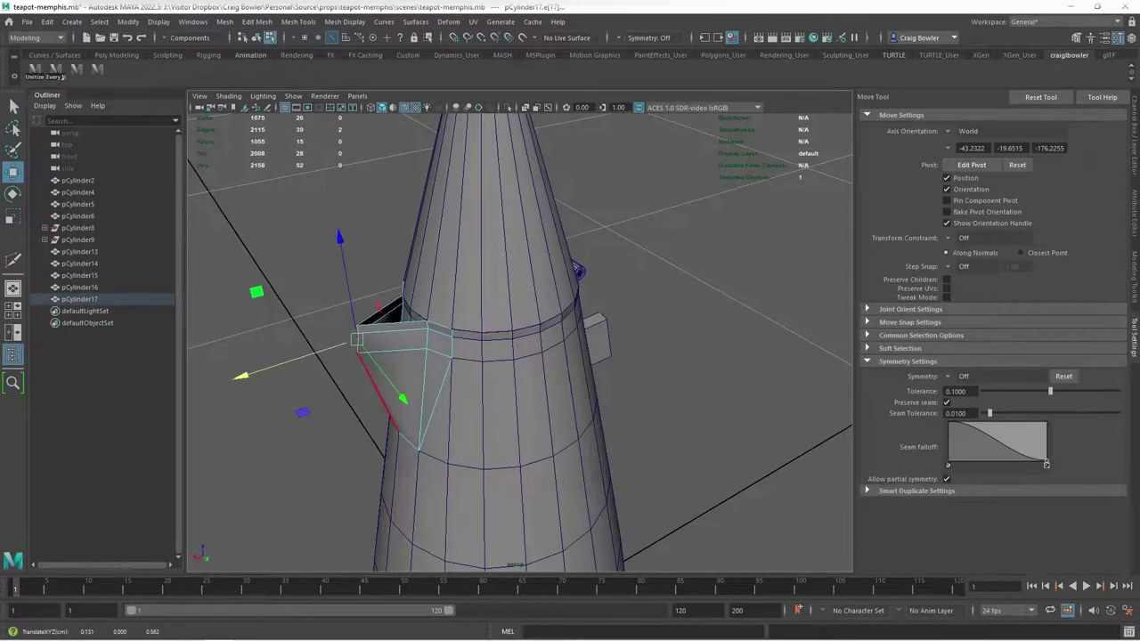
{"action": "left_click_drag", "start_coordinate": [577, 269], "coordinate": [605, 269], "text": "alt"}
{"action": "key", "text": "q"}
{"action": "right_click_drag", "start_coordinate": [414, 323], "coordinate": [419, 326], "text": "ctrl"}
{"action": "mouse_move", "coordinate": [534, 338]}
{"action": "left_mouse_down", "text": "alt"}
{"action": "mouse_move", "coordinate": [552, 321]}
{"action": "mouse_move", "coordinate": [516, 302]}
{"action": "mouse_move", "coordinate": [552, 357]}
{"action": "mouse_move", "coordinate": [534, 347]}
{"action": "mouse_move", "coordinate": [534, 321]}
{"action": "left_mouse_up", "text": "alt"}
Pull the selected side faces outward from the cone, then undo the move
{"action": "key", "text": "w"}
{"action": "key", "text": "q"}
{"action": "key", "text": "w"}
{"action": "left_click_drag", "start_coordinate": [330, 294], "coordinate": [302, 291]}
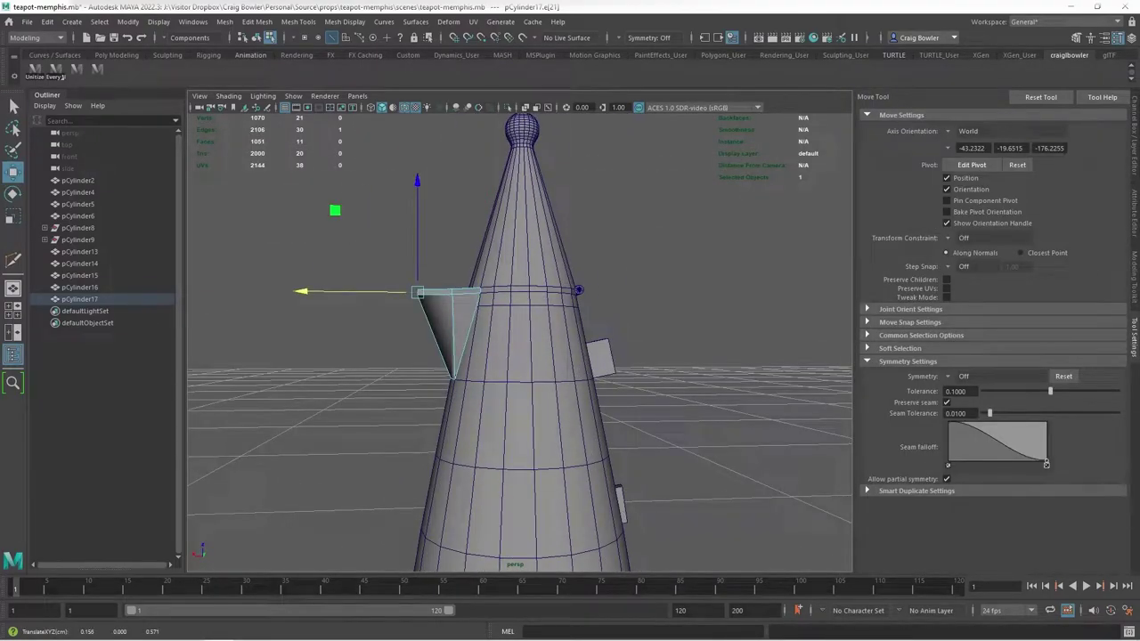
{"action": "key", "text": "ctrl+z"}
{"action": "key", "text": "q"}
{"action": "mouse_move", "coordinate": [516, 356]}
{"action": "left_mouse_down", "text": "alt"}
{"action": "mouse_move", "coordinate": [534, 320]}
{"action": "mouse_move", "coordinate": [552, 347]}
{"action": "mouse_move", "coordinate": [498, 347]}
{"action": "mouse_move", "coordinate": [543, 339]}
{"action": "left_mouse_up", "text": "alt"}
Adjust the faces' pivot, frame them, and set Symmetry to Object Z
{"action": "key", "text": "w"}
{"action": "key", "text": "d"}
{"action": "key", "text": "a"}
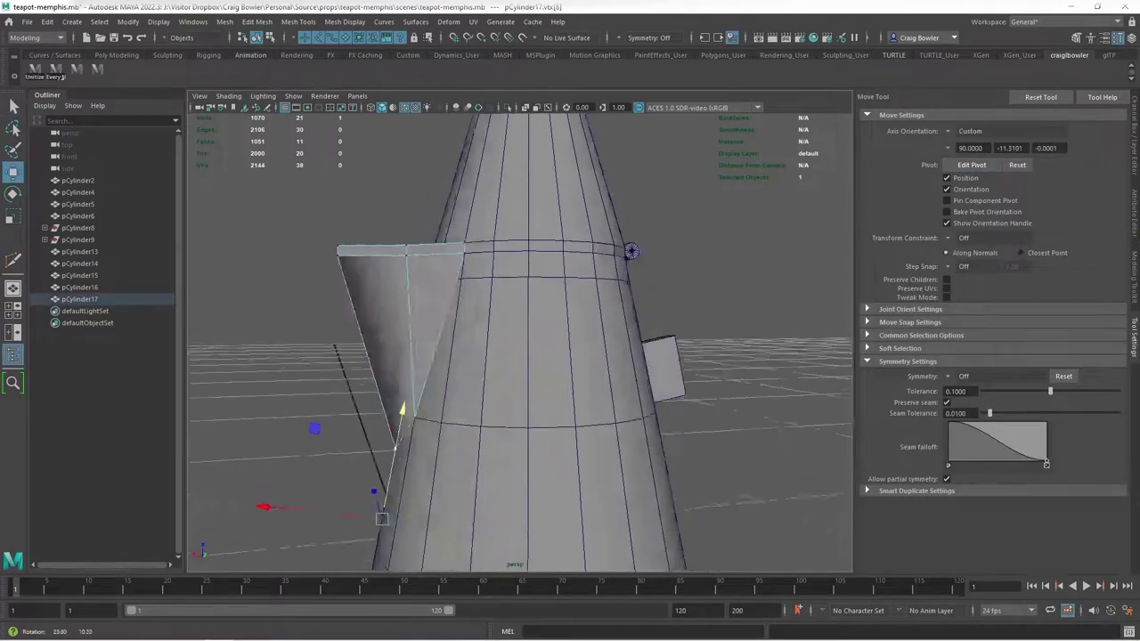
{"action": "key", "text": "q"}
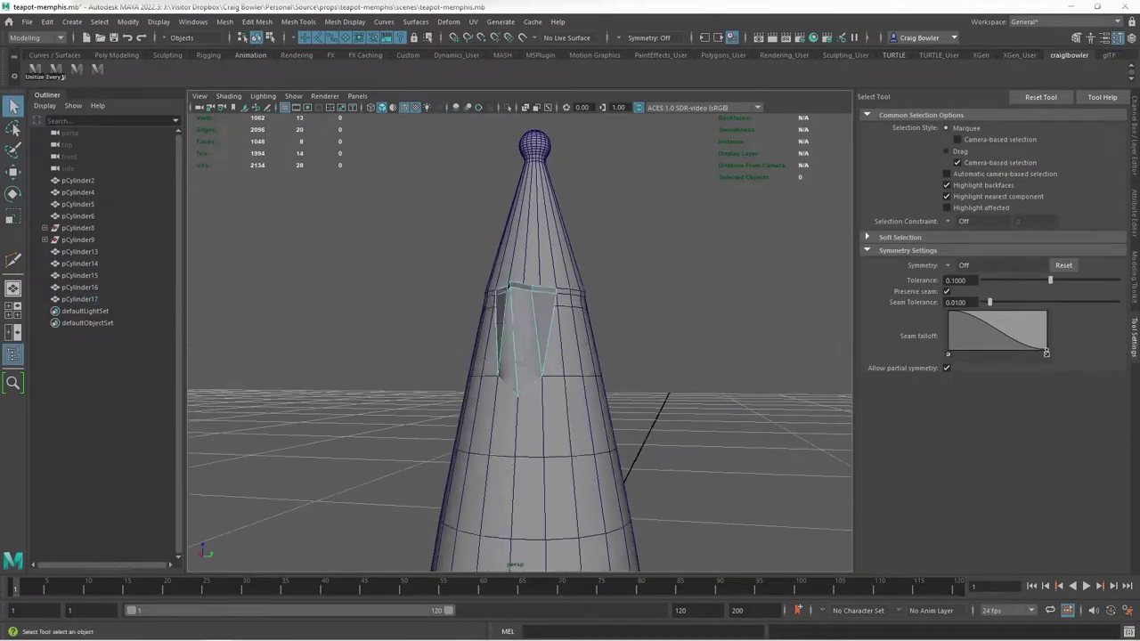
{"action": "key", "text": "w"}
{"action": "mouse_move", "coordinate": [516, 356]}
{"action": "left_mouse_down", "text": "alt"}
{"action": "mouse_move", "coordinate": [552, 347]}
{"action": "mouse_move", "coordinate": [499, 356]}
{"action": "left_mouse_up", "text": "alt"}
{"action": "key", "text": "f"}
{"action": "scroll", "coordinate": [477, 202], "scroll_direction": "down", "scroll_amount": 3}
{"action": "key", "text": "q"}
{"action": "right_click", "coordinate": [547, 267]}
{"action": "left_click", "coordinate": [961, 265]}
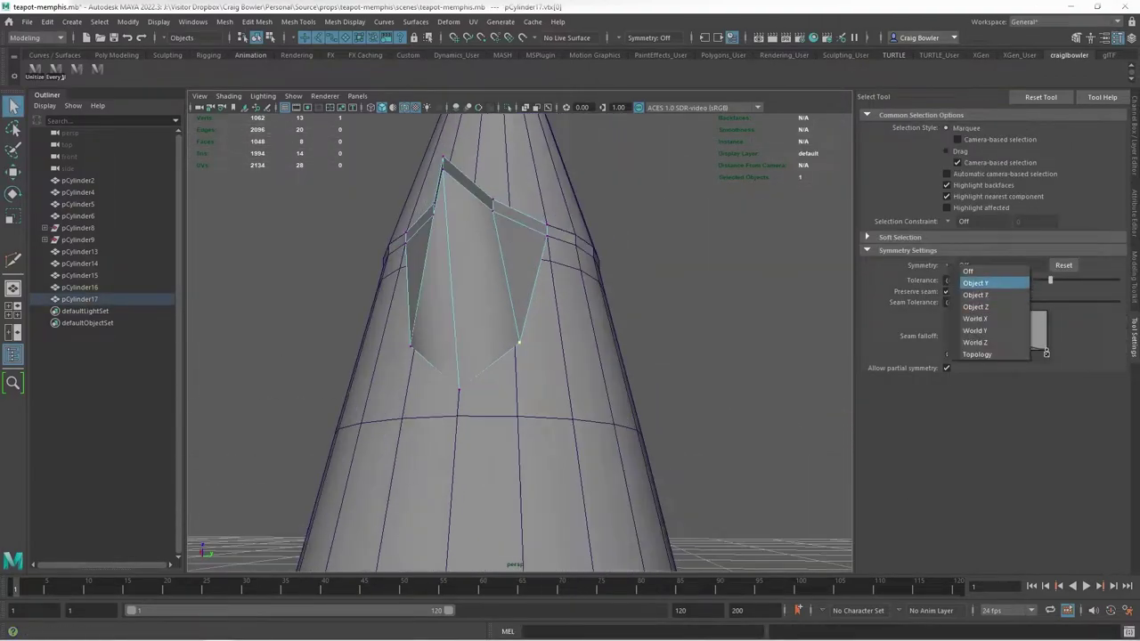
{"action": "left_click", "coordinate": [975, 284]}
Move the wedge's vertices and edge to shape the triangular spout wedge
{"action": "key", "text": "w"}
{"action": "key", "text": "q"}
{"action": "key", "text": "w"}
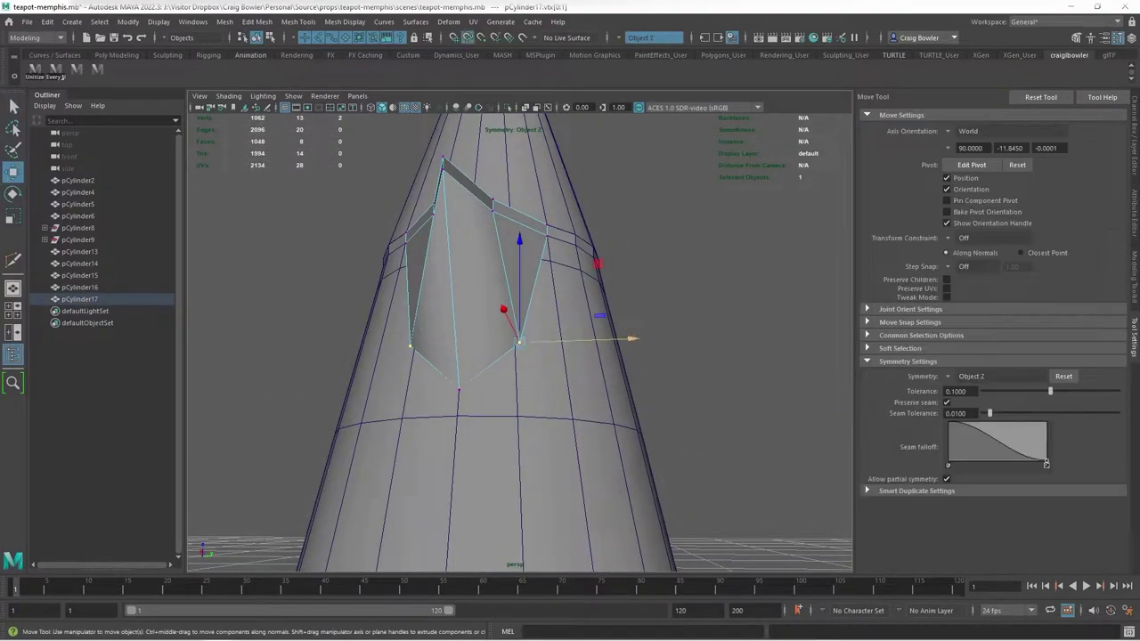
{"action": "left_click_drag", "start_coordinate": [534, 356], "coordinate": [499, 374], "text": "alt"}
{"action": "key", "text": "q"}
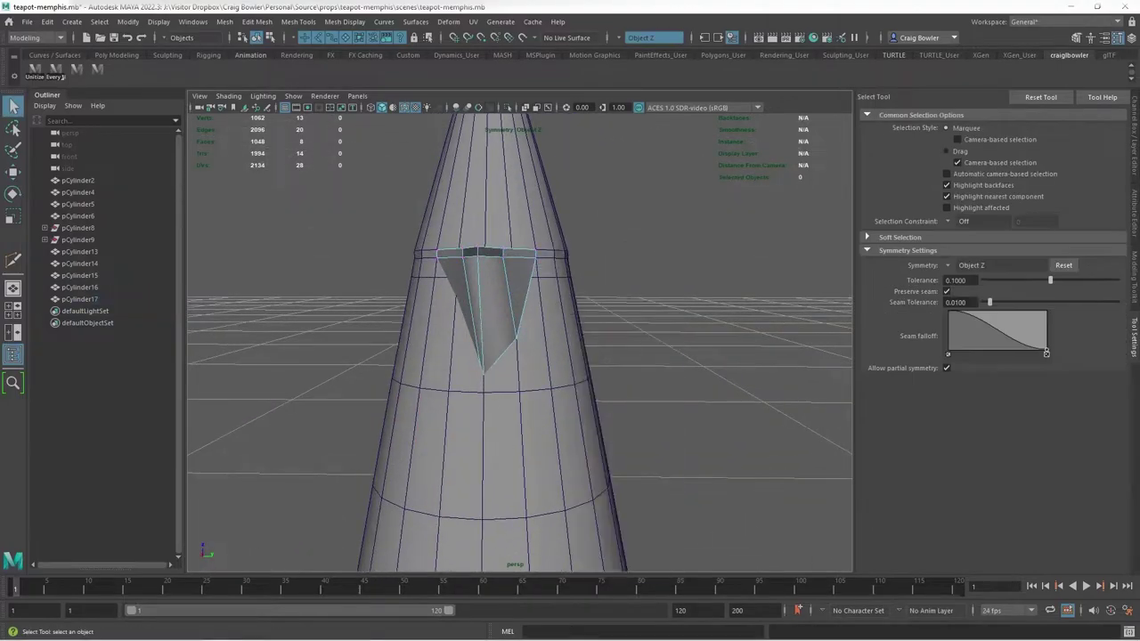
{"action": "key", "text": "w"}
{"action": "mouse_move", "coordinate": [534, 356]}
{"action": "left_mouse_down", "text": "alt"}
{"action": "mouse_move", "coordinate": [499, 339]}
{"action": "mouse_move", "coordinate": [516, 321]}
{"action": "mouse_move", "coordinate": [498, 339]}
{"action": "left_mouse_up", "text": "alt"}
Create a mirrored copy of the wedge using Duplicate Special with a mirrored scale
{"action": "right_click_drag", "start_coordinate": [481, 302], "coordinate": [534, 285]}
{"action": "left_click", "coordinate": [508, 312]}
{"action": "key", "text": "ctrl+z"}
{"action": "left_click", "coordinate": [47, 21]}
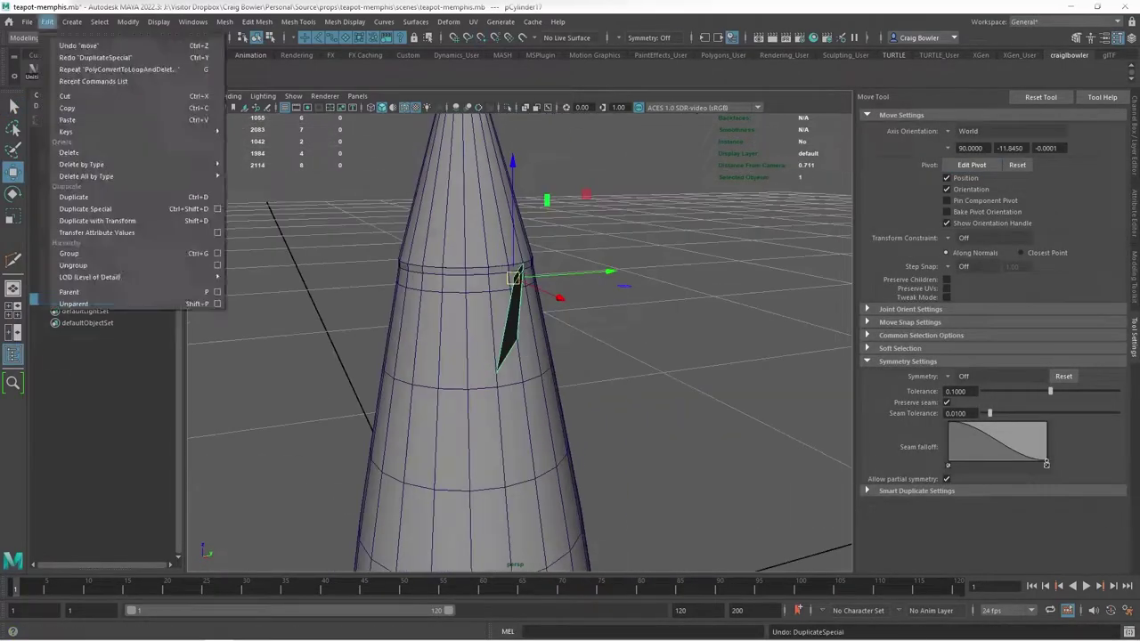
{"action": "left_click", "coordinate": [217, 208]}
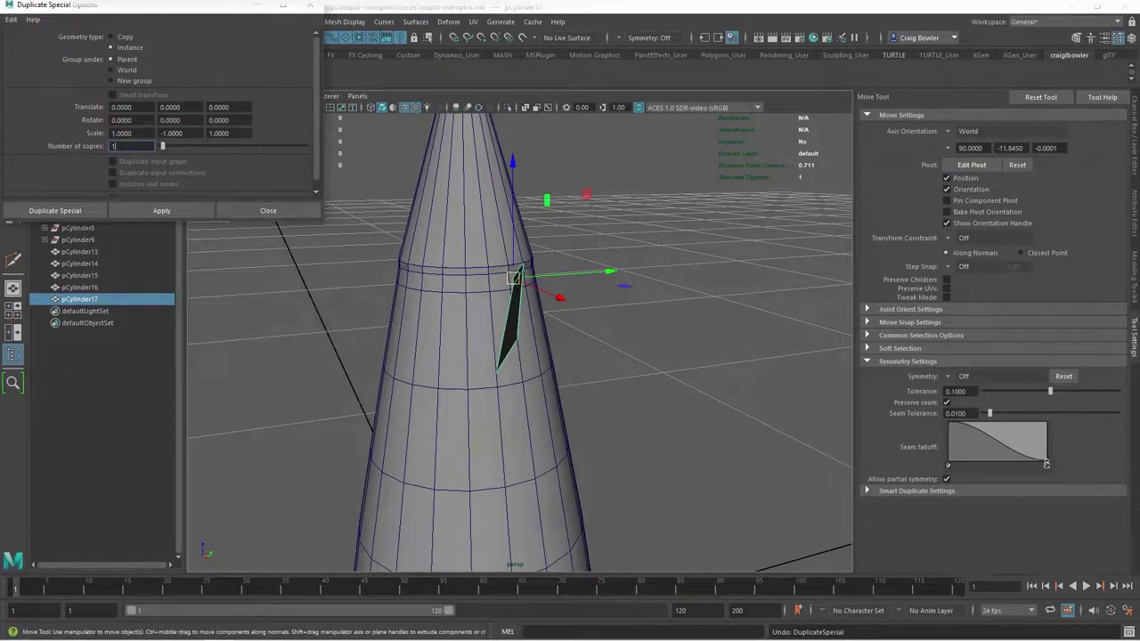
{"action": "left_click", "coordinate": [171, 133]}
{"action": "key", "text": "Return"}
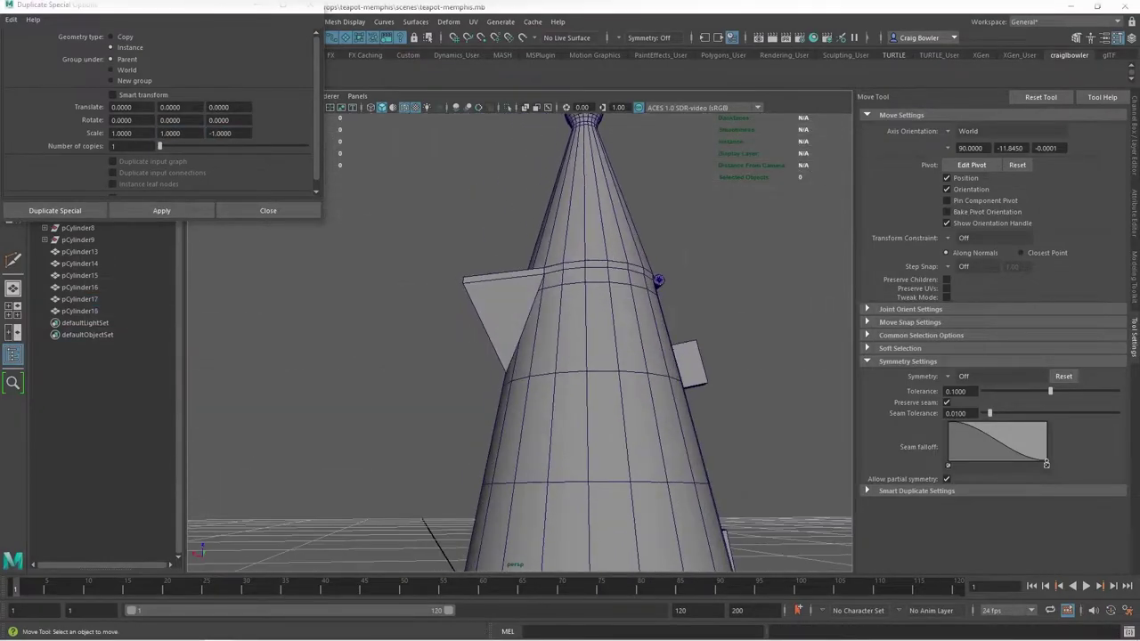
Cut a new edge down the wedge's middle with Multi-Cut
{"action": "key", "text": "y"}
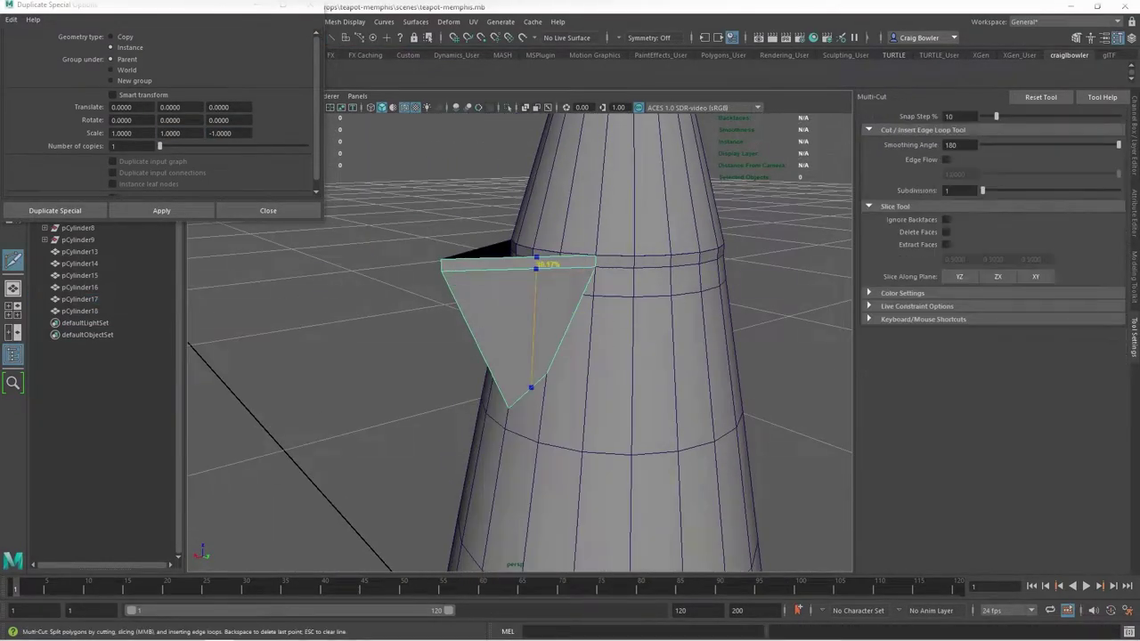
{"action": "left_click_drag", "start_coordinate": [528, 290], "coordinate": [579, 267], "text": "alt"}
{"action": "key", "text": "w"}
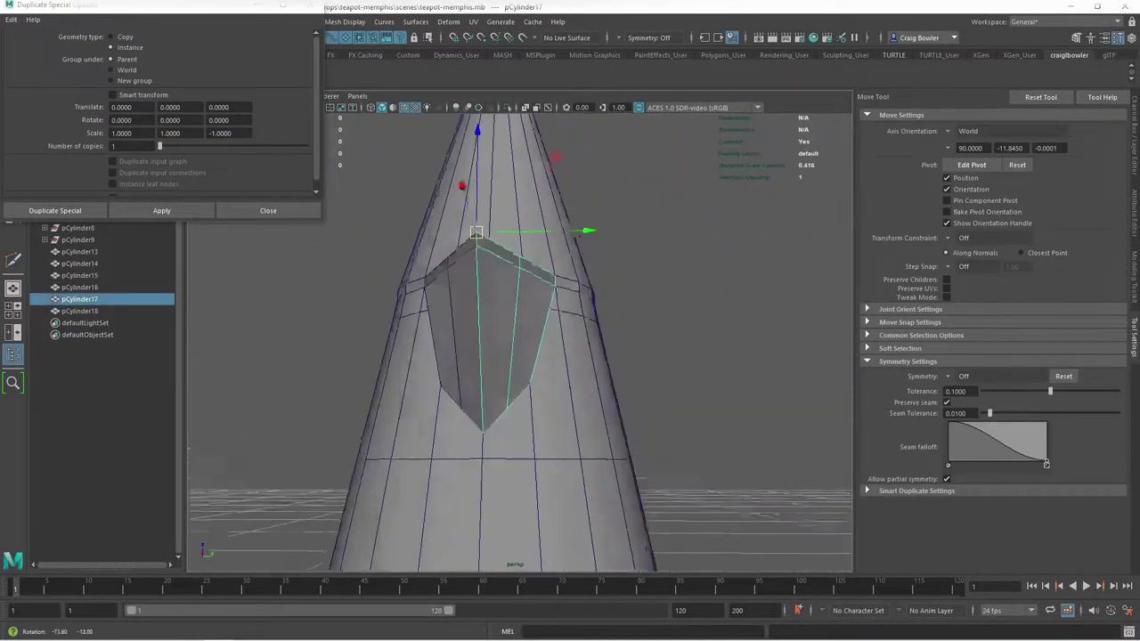
{"action": "left_click", "coordinate": [505, 407]}
{"action": "key", "text": "d"}
{"action": "mouse_move", "coordinate": [499, 499]}
{"action": "left_mouse_down", "text": "alt"}
{"action": "mouse_move", "coordinate": [190, 566]}
{"action": "mouse_move", "coordinate": [554, 302]}
{"action": "mouse_move", "coordinate": [519, 277]}
{"action": "mouse_move", "coordinate": [463, 293]}
{"action": "mouse_move", "coordinate": [495, 327]}
{"action": "left_mouse_up", "text": "alt"}
{"action": "right_click", "coordinate": [554, 302]}
{"action": "left_click", "coordinate": [496, 301]}
Bevel the wedge's edges
{"action": "right_click_drag", "start_coordinate": [496, 326], "coordinate": [534, 356], "text": "shift"}
{"action": "left_click_drag", "start_coordinate": [495, 327], "coordinate": [509, 335], "text": "alt"}
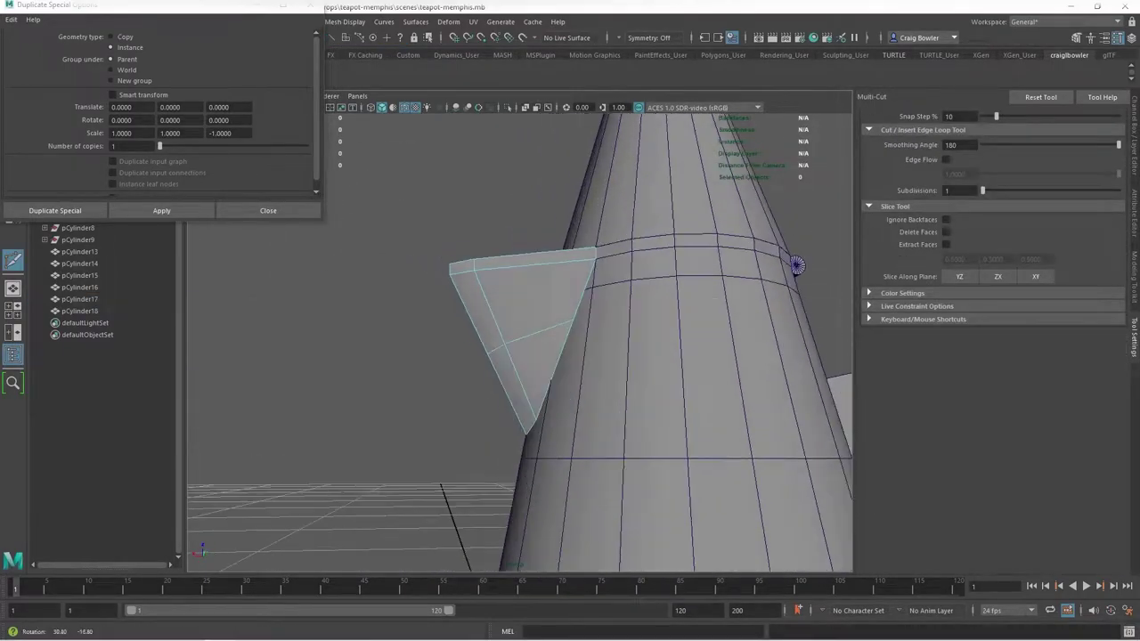
{"action": "right_click_drag", "start_coordinate": [516, 330], "coordinate": [588, 298], "text": "shift"}
{"action": "left_click_drag", "start_coordinate": [587, 298], "coordinate": [623, 294], "text": "alt"}
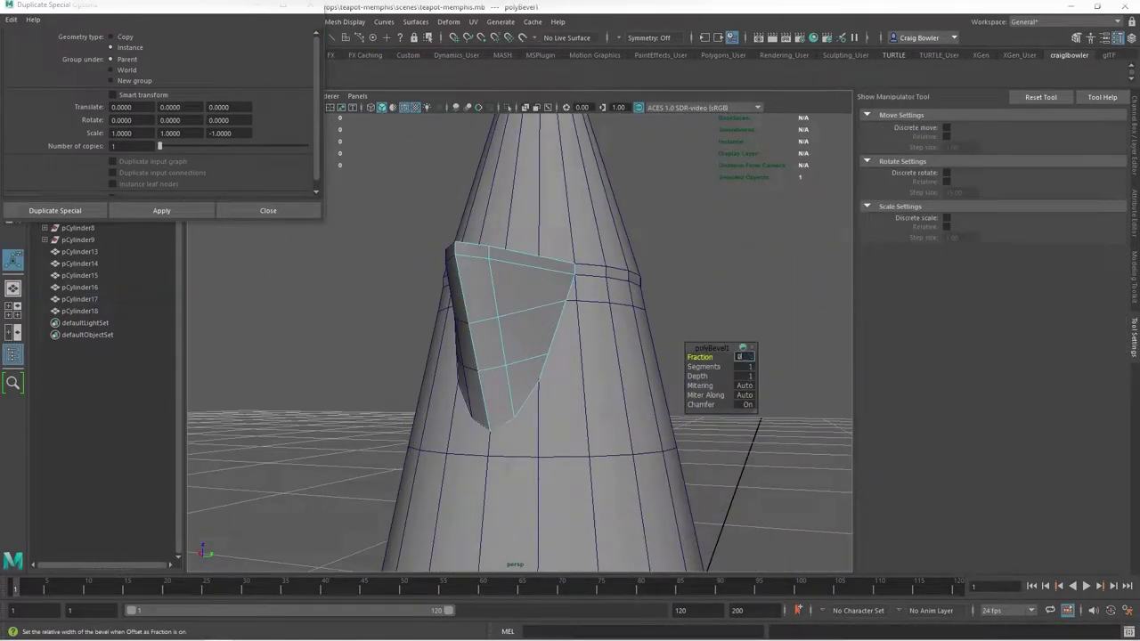
{"action": "left_click_drag", "start_coordinate": [534, 339], "coordinate": [588, 284], "text": "alt"}
{"action": "key", "text": "w"}
{"action": "key", "text": "q"}
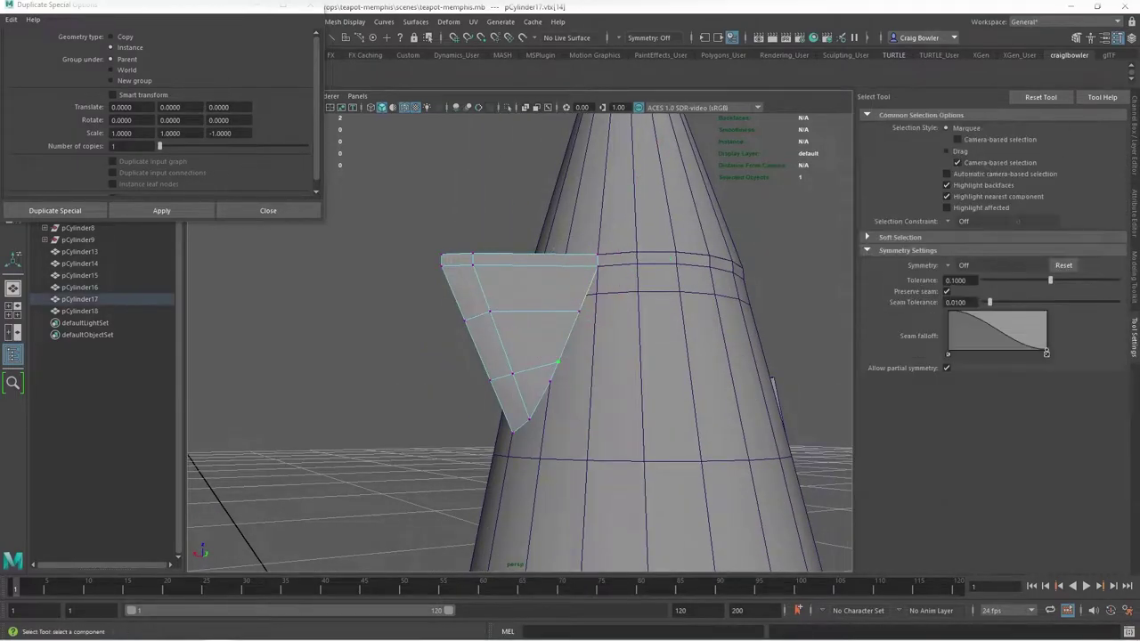
{"action": "key", "text": "w"}
{"action": "mouse_move", "coordinate": [609, 236]}
{"action": "left_mouse_down", "text": "alt"}
{"action": "mouse_move", "coordinate": [569, 294]}
{"action": "mouse_move", "coordinate": [534, 301]}
{"action": "left_mouse_up", "text": "alt"}
{"action": "key", "text": "q"}
Select the vertices at the spout wedge's lower tip in Vertex mode
{"action": "right_click", "coordinate": [534, 301]}
{"action": "right_click_drag", "start_coordinate": [534, 301], "coordinate": [369, 306]}
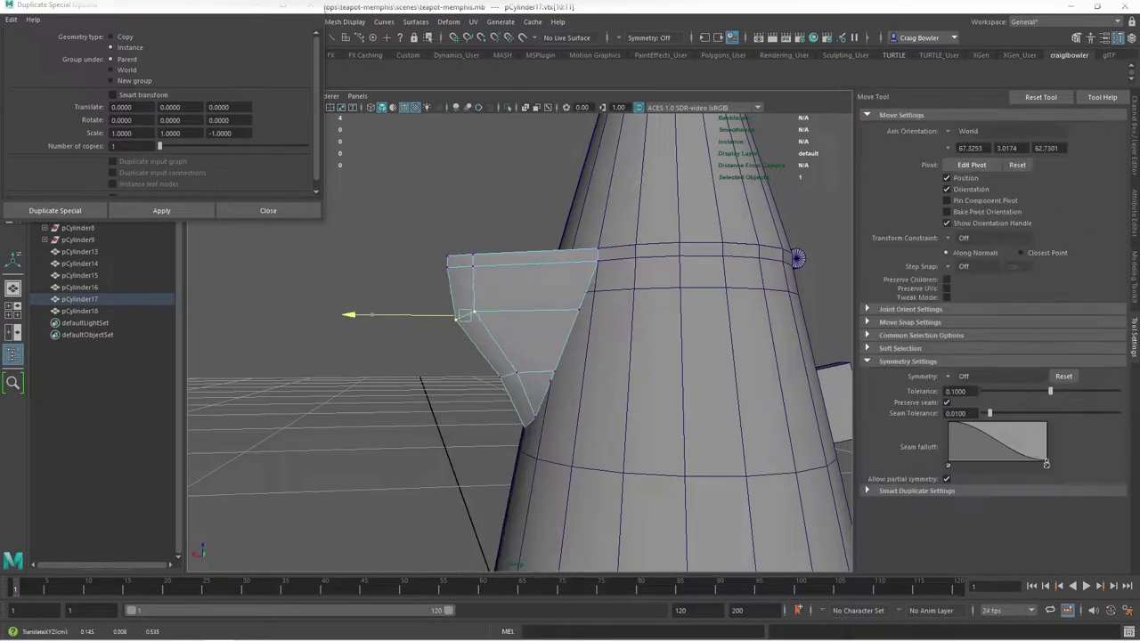
{"action": "left_click", "coordinate": [512, 378]}
{"action": "key", "text": "w"}
{"action": "mouse_move", "coordinate": [512, 378]}
{"action": "left_mouse_down", "text": "alt"}
{"action": "mouse_move", "coordinate": [449, 356]}
{"action": "mouse_move", "coordinate": [585, 255]}
{"action": "left_mouse_up", "text": "alt"}
{"action": "right_click_drag", "start_coordinate": [585, 255], "coordinate": [589, 296]}
{"action": "left_click", "coordinate": [525, 343]}
{"action": "key", "text": "d"}
{"action": "key", "text": "d"}
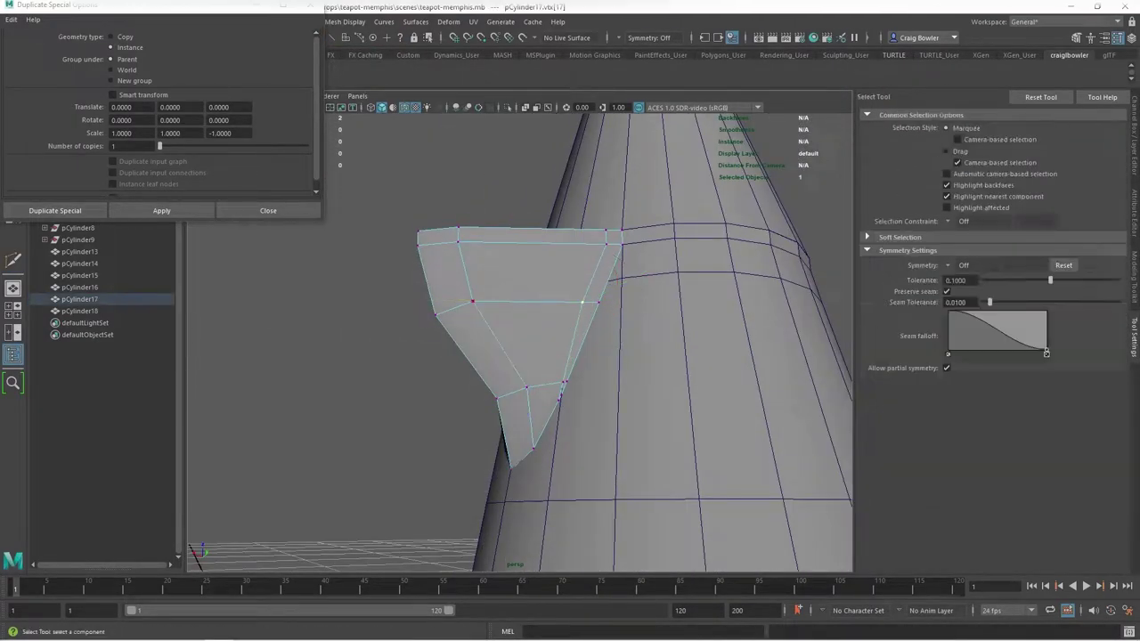
{"action": "mouse_move", "coordinate": [585, 303]}
{"action": "left_mouse_down", "text": "alt"}
{"action": "mouse_move", "coordinate": [623, 321]}
{"action": "mouse_move", "coordinate": [534, 302]}
{"action": "left_mouse_up", "text": "alt"}
Merge the wedge's tip vertices with a 0.01 distance threshold
{"action": "left_click", "coordinate": [563, 325]}
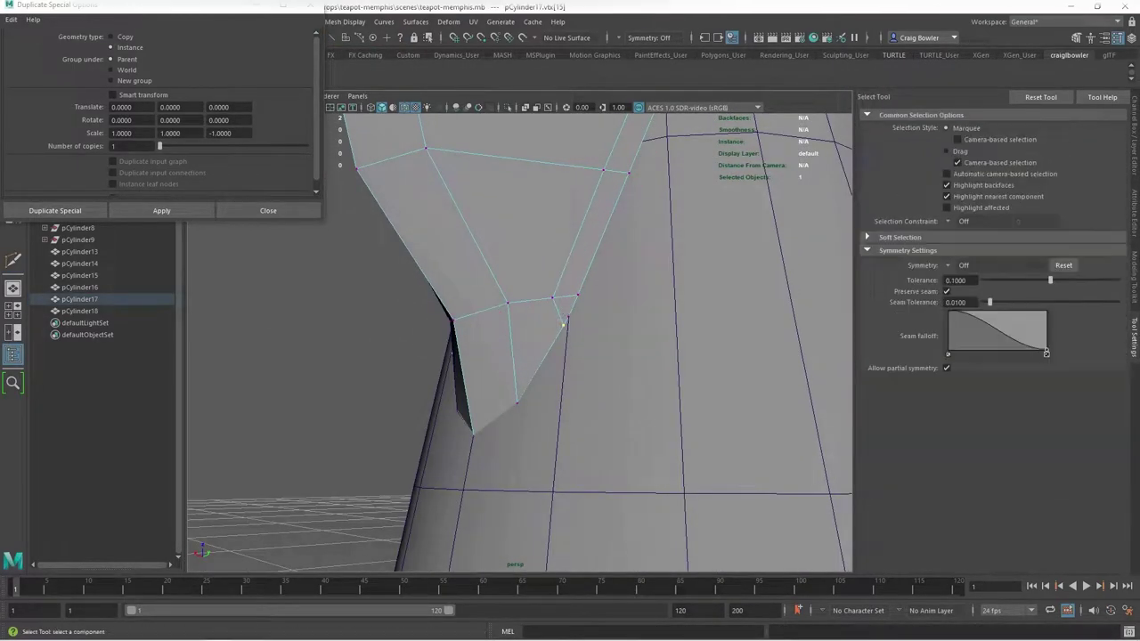
{"action": "right_click_drag", "start_coordinate": [534, 302], "coordinate": [539, 287], "text": "shift"}
{"action": "scroll", "coordinate": [534, 312], "scroll_direction": "down", "scroll_amount": 5}
{"action": "key", "text": "q"}
{"action": "scroll", "coordinate": [534, 311], "scroll_direction": "up", "scroll_amount": 3}
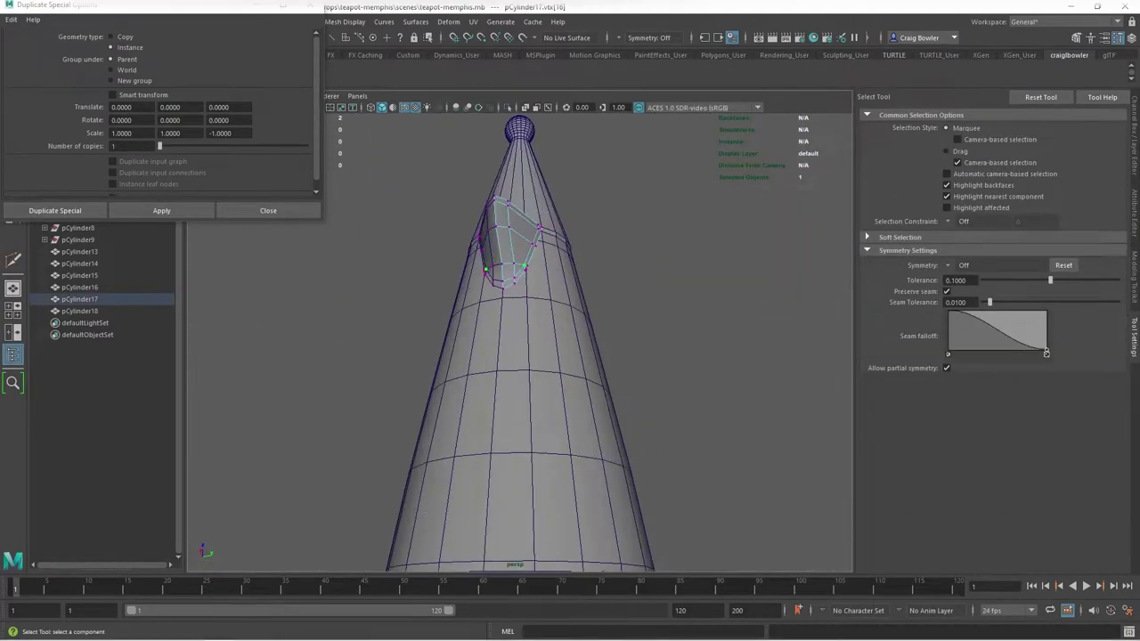
{"action": "scroll", "coordinate": [534, 311], "scroll_direction": "up", "scroll_amount": 5}
{"action": "key", "text": "w"}
{"action": "scroll", "coordinate": [534, 312], "scroll_direction": "down", "scroll_amount": 4}
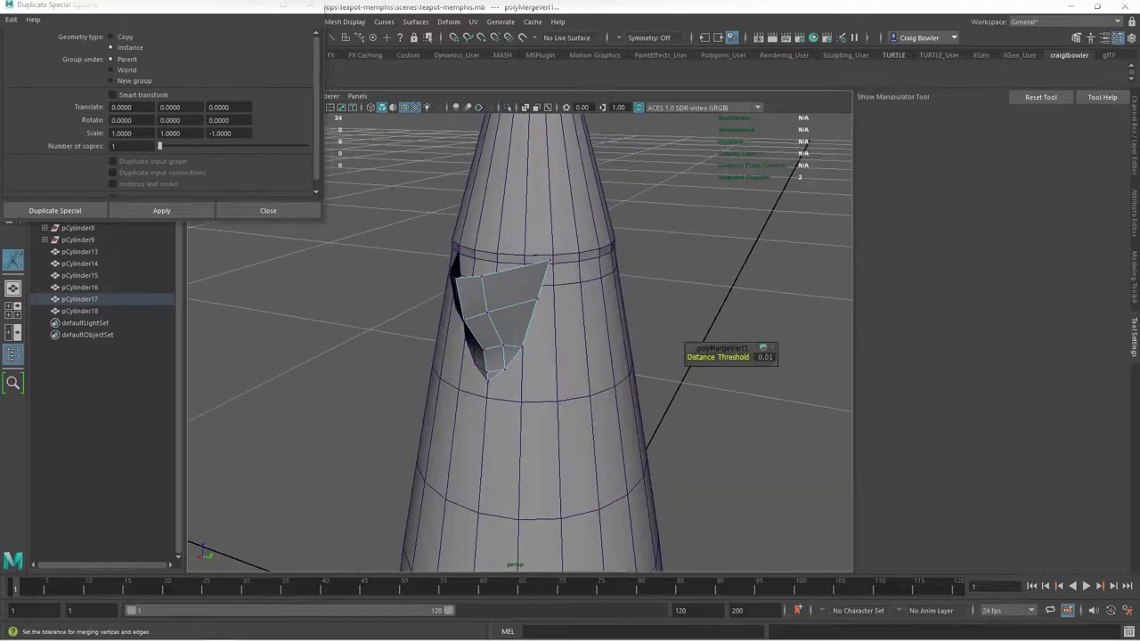
Select the spout wedge and pick its vertices and edges facing the cone body
{"action": "key", "text": "ctrl+a"}
{"action": "key", "text": "F8"}
{"action": "mouse_move", "coordinate": [519, 342]}
{"action": "left_mouse_down", "text": "alt"}
{"action": "mouse_move", "coordinate": [481, 329]}
{"action": "mouse_move", "coordinate": [498, 334]}
{"action": "left_mouse_up", "text": "alt"}
{"action": "right_click_drag", "start_coordinate": [489, 285], "coordinate": [546, 272]}
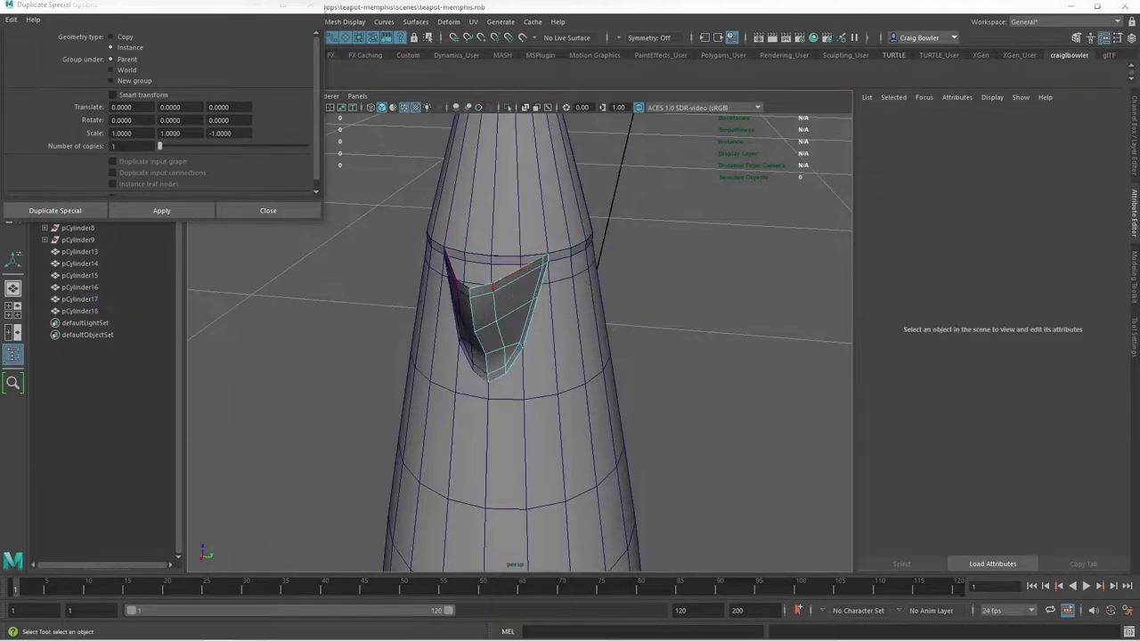
{"action": "left_click", "coordinate": [455, 303]}
{"action": "scroll", "coordinate": [517, 339], "scroll_direction": "up", "scroll_amount": 3}
{"action": "mouse_move", "coordinate": [516, 339]}
{"action": "left_mouse_down", "text": "alt"}
{"action": "mouse_move", "coordinate": [463, 329]}
{"action": "mouse_move", "coordinate": [481, 329]}
{"action": "mouse_move", "coordinate": [480, 311]}
{"action": "mouse_move", "coordinate": [552, 338]}
{"action": "mouse_move", "coordinate": [560, 243]}
{"action": "mouse_move", "coordinate": [593, 170]}
{"action": "mouse_move", "coordinate": [623, 268]}
{"action": "mouse_move", "coordinate": [812, 220]}
{"action": "mouse_move", "coordinate": [498, 356]}
{"action": "left_mouse_up", "text": "alt"}
{"action": "left_click", "coordinate": [713, 401]}
{"action": "scroll", "coordinate": [516, 338], "scroll_direction": "down", "scroll_amount": 4}
{"action": "scroll", "coordinate": [516, 338], "scroll_direction": "up", "scroll_amount": 5}
{"action": "left_click", "coordinate": [465, 392]}
{"action": "left_click", "coordinate": [443, 370]}
{"action": "right_click", "coordinate": [513, 311]}
{"action": "left_click", "coordinate": [521, 338]}
{"action": "left_click", "coordinate": [499, 356]}
Cut new edges into the wedge and move spout vertices against the teapot body
{"action": "key", "text": "ctrl+shift+x"}
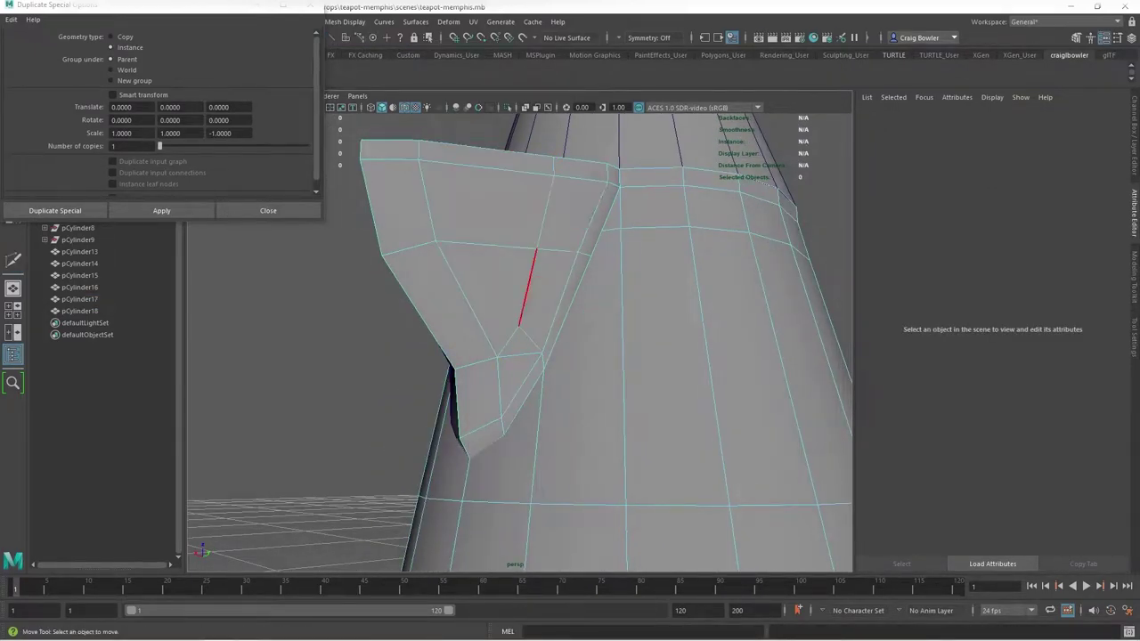
{"action": "left_click_drag", "start_coordinate": [520, 294], "coordinate": [401, 294], "text": "alt"}
{"action": "key", "text": "q"}
{"action": "left_click", "coordinate": [508, 305]}
{"action": "mouse_move", "coordinate": [509, 306]}
{"action": "left_mouse_down", "text": "alt"}
{"action": "mouse_move", "coordinate": [495, 354]}
{"action": "mouse_move", "coordinate": [560, 293]}
{"action": "left_mouse_up", "text": "alt"}
{"action": "right_click", "coordinate": [560, 293]}
{"action": "mouse_move", "coordinate": [534, 356]}
{"action": "left_mouse_down", "text": "alt"}
{"action": "mouse_move", "coordinate": [445, 356]}
{"action": "mouse_move", "coordinate": [516, 338]}
{"action": "left_mouse_up", "text": "alt"}
{"action": "key", "text": "w"}
{"action": "mouse_move", "coordinate": [407, 326]}
{"action": "left_mouse_down", "text": "alt"}
{"action": "mouse_move", "coordinate": [391, 346]}
{"action": "mouse_move", "coordinate": [498, 302]}
{"action": "mouse_move", "coordinate": [534, 320]}
{"action": "mouse_move", "coordinate": [534, 338]}
{"action": "left_mouse_up", "text": "alt"}
{"action": "right_click", "coordinate": [499, 301]}
{"action": "left_click", "coordinate": [512, 329]}
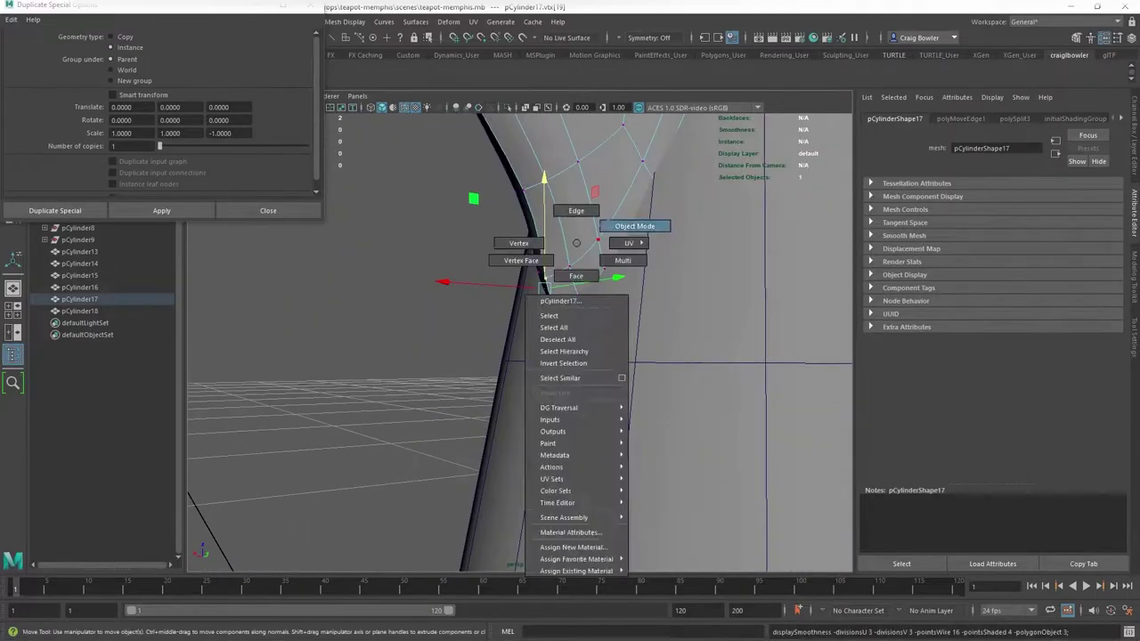
{"action": "right_click_drag", "start_coordinate": [521, 249], "coordinate": [632, 224]}
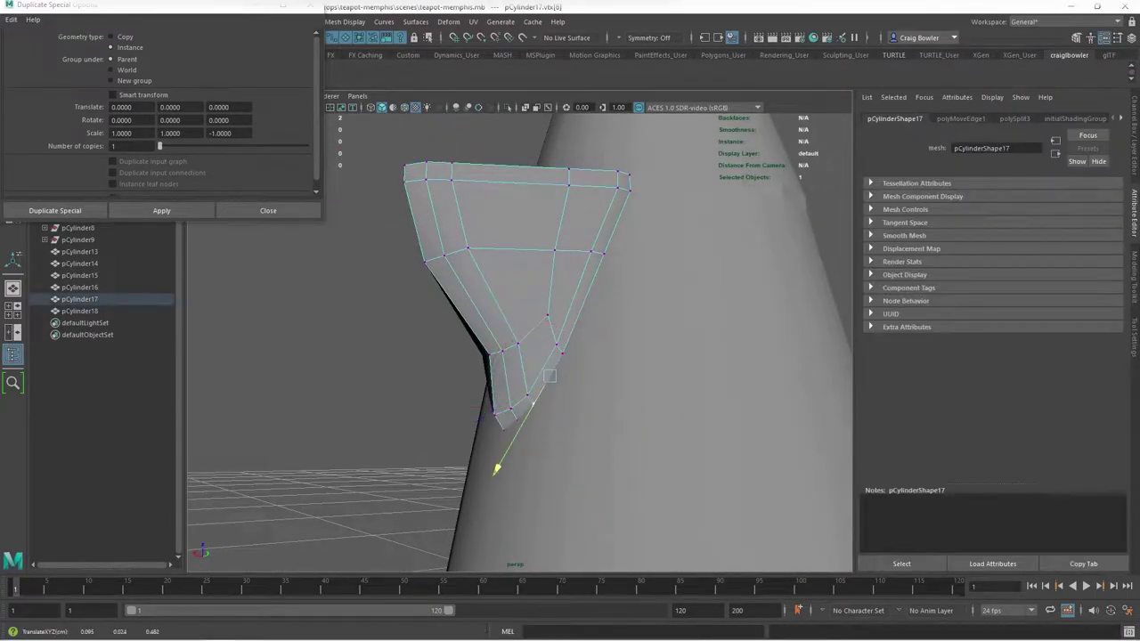
{"action": "mouse_move", "coordinate": [516, 338]}
{"action": "left_mouse_down", "text": "alt"}
{"action": "mouse_move", "coordinate": [570, 329]}
{"action": "mouse_move", "coordinate": [499, 356]}
{"action": "left_mouse_up", "text": "alt"}
{"action": "left_click", "coordinate": [267, 445]}
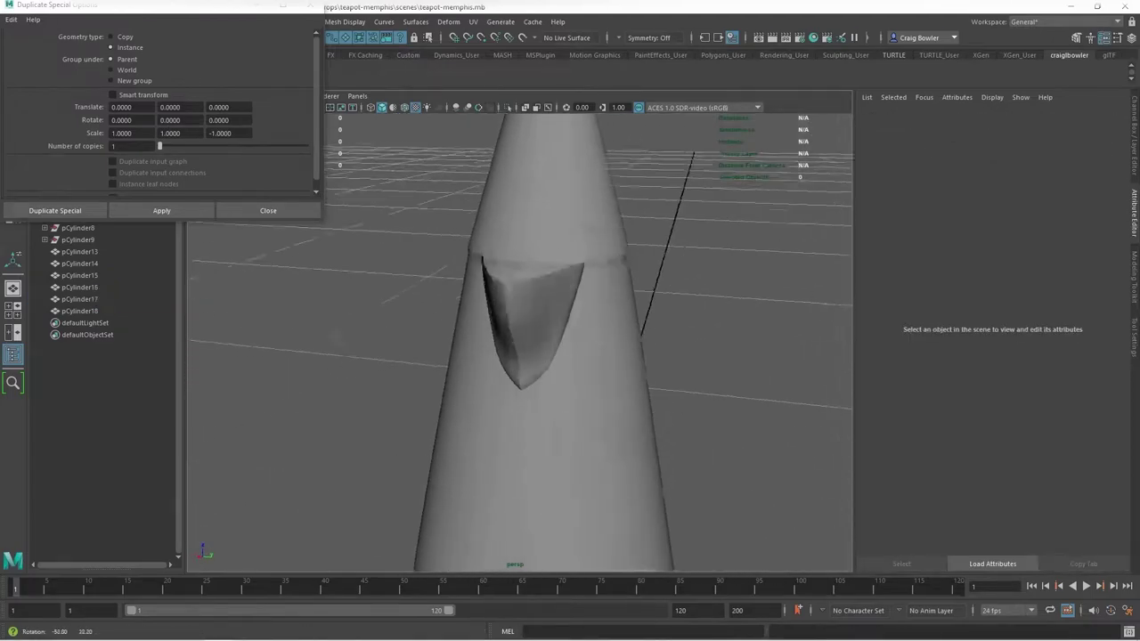
{"action": "left_click", "coordinate": [530, 320]}
{"action": "mouse_move", "coordinate": [453, 170]}
{"action": "left_mouse_down", "text": "alt"}
{"action": "mouse_move", "coordinate": [522, 199]}
{"action": "mouse_move", "coordinate": [580, 356]}
{"action": "left_mouse_up", "text": "alt"}
{"action": "left_click", "coordinate": [517, 312]}
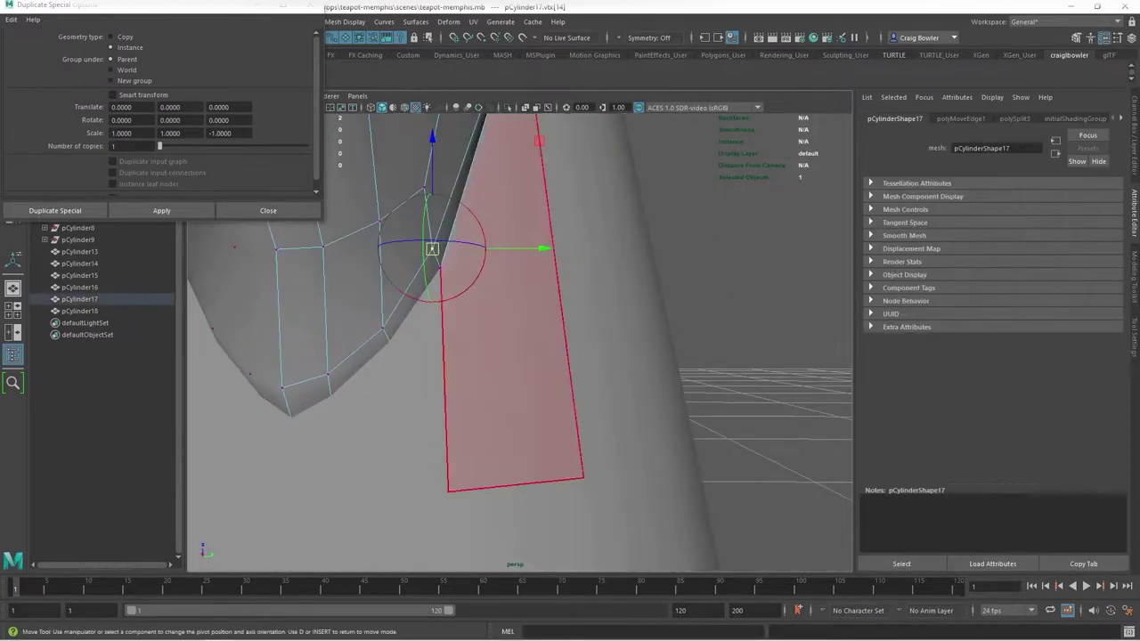
Undo the unwanted spout vertex edits, stepping back to an earlier spout state
{"action": "key", "text": "ctrl+z"}
{"action": "key", "text": "ctrl+z"}
{"action": "key", "text": "ctrl+z"}
{"action": "key", "text": "ctrl+z"}
{"action": "key", "text": "ctrl+z"}
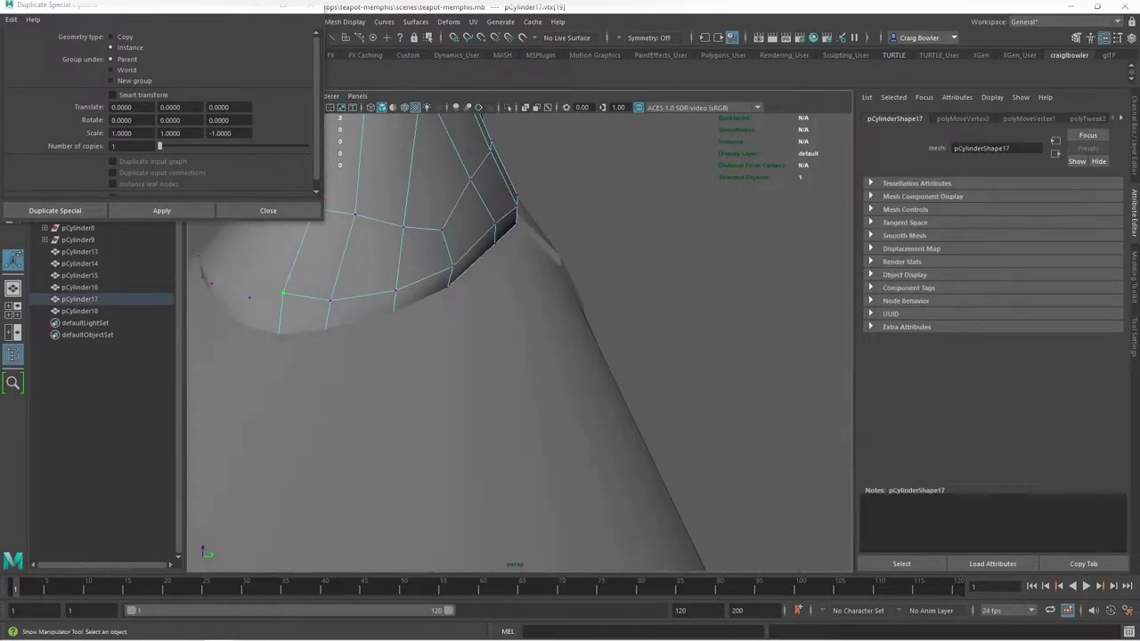
{"action": "key", "text": "ctrl+z"}
{"action": "key", "text": "ctrl+z"}
{"action": "key", "text": "ctrl+z"}
{"action": "key", "text": "ctrl+z"}
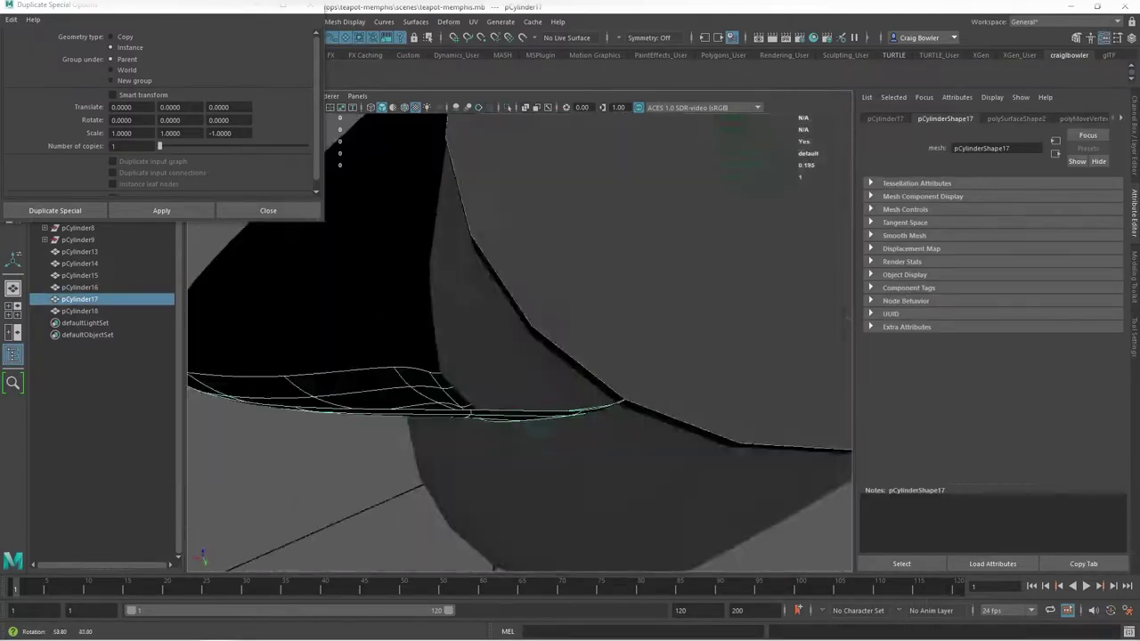
{"action": "key", "text": "ctrl+z"}
{"action": "key", "text": "ctrl+z"}
{"action": "key", "text": "ctrl+z"}
{"action": "key", "text": "ctrl+z"}
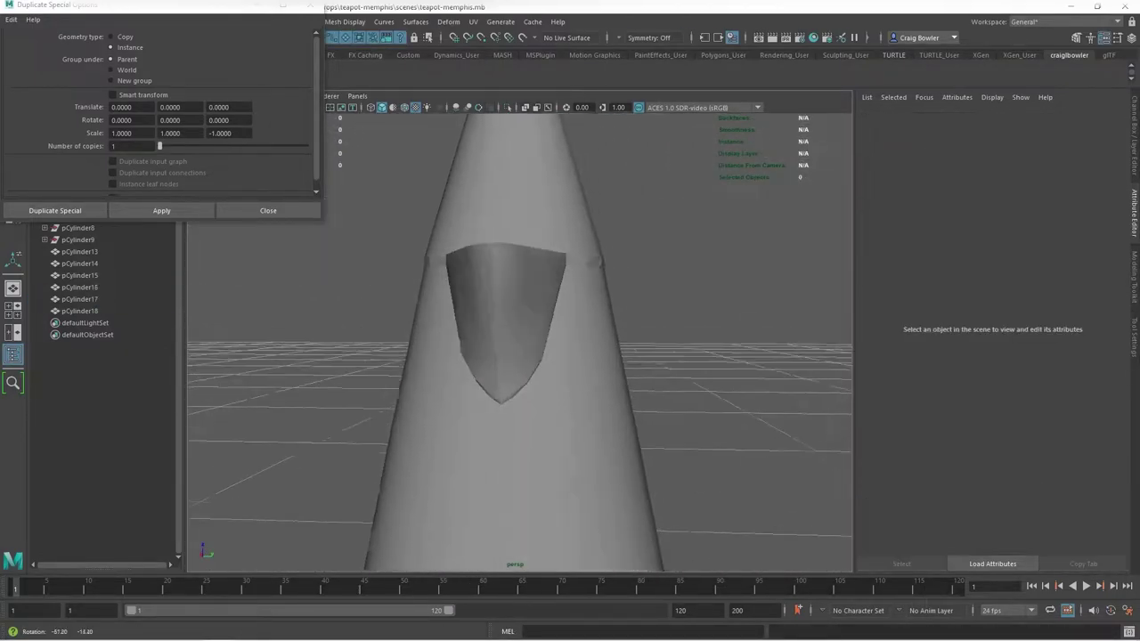
{"action": "key", "text": "ctrl+z"}
{"action": "key", "text": "ctrl+z"}
{"action": "key", "text": "ctrl+z"}
{"action": "key", "text": "ctrl+z"}
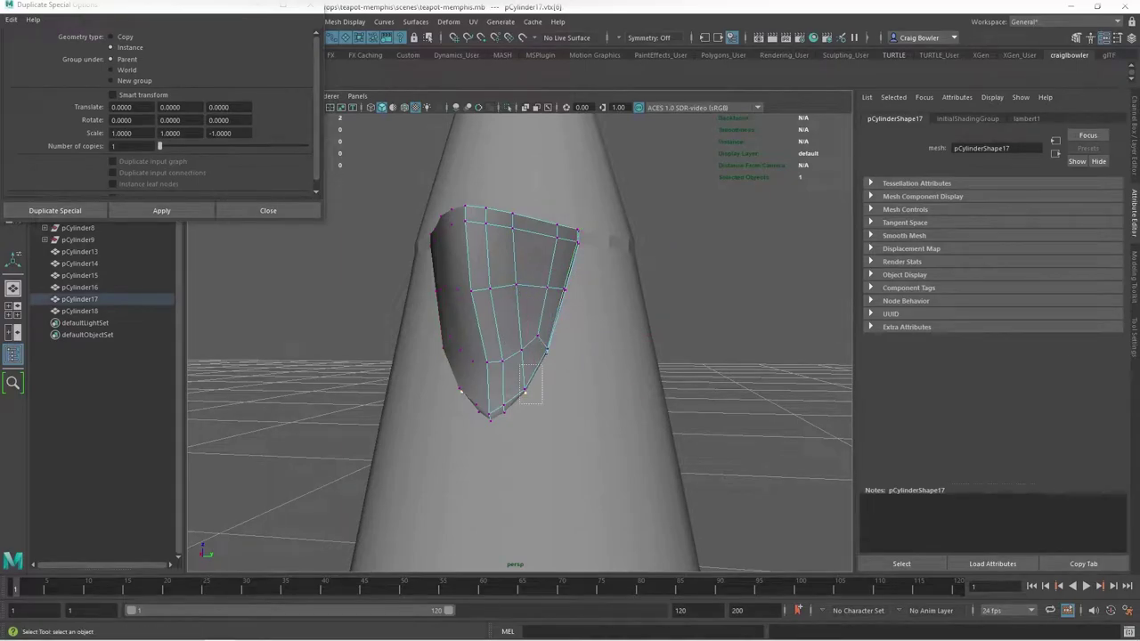
{"action": "key", "text": "ctrl+z"}
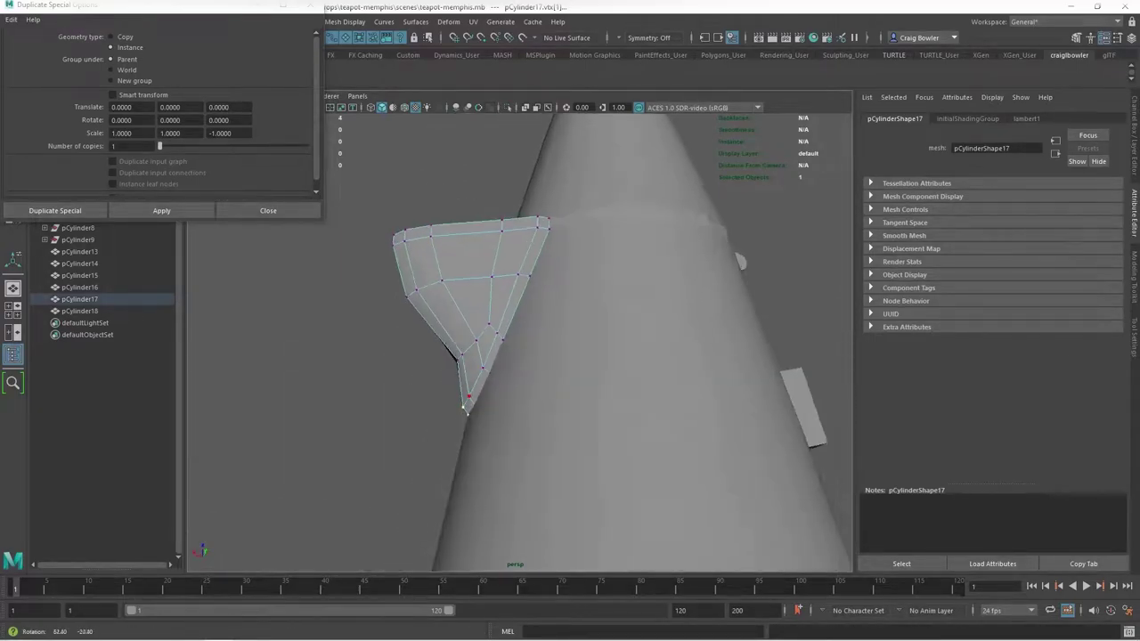
{"action": "key", "text": "ctrl+z"}
{"action": "key", "text": "ctrl+z"}
{"action": "key", "text": "ctrl+z"}
{"action": "key", "text": "ctrl+z"}
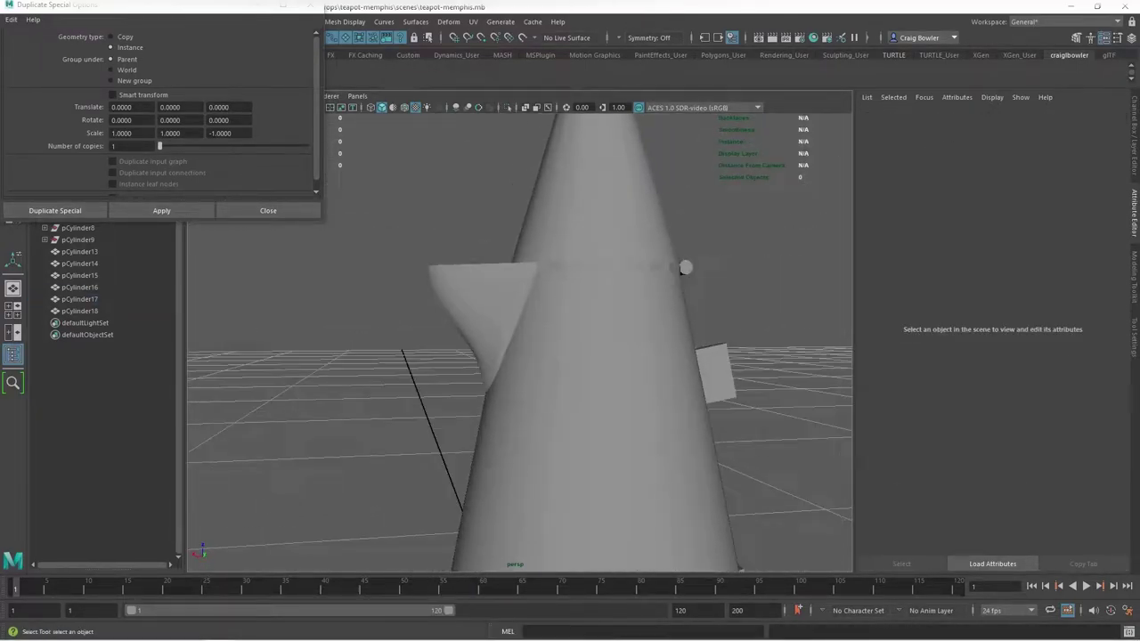
{"action": "key", "text": "space"}
{"action": "key", "text": "space"}
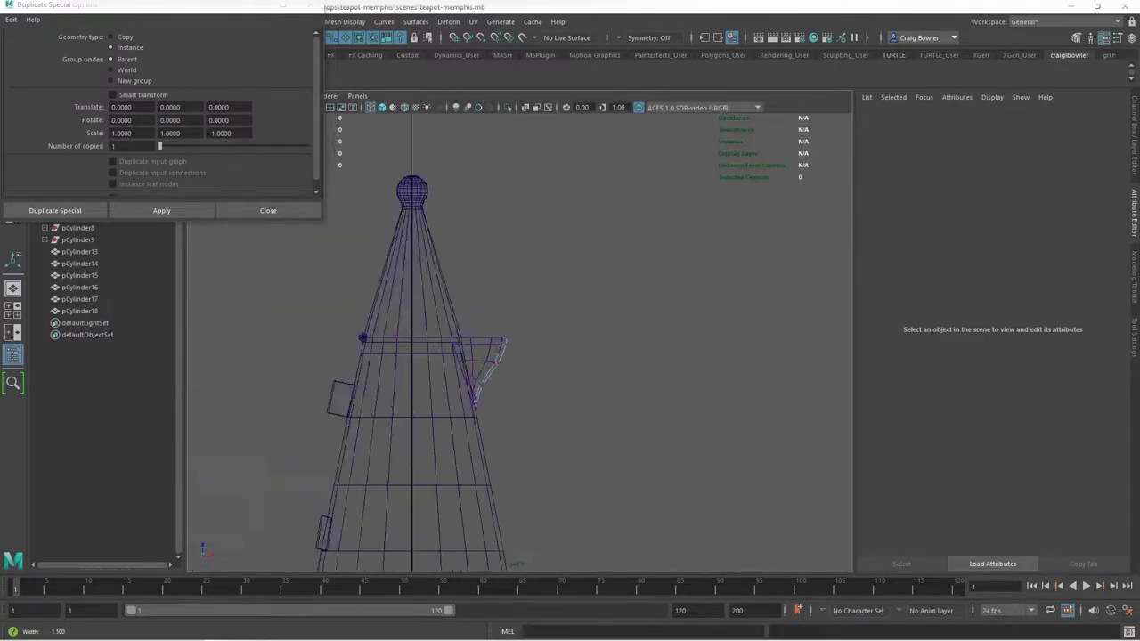
{"action": "key", "text": "ctrl+z"}
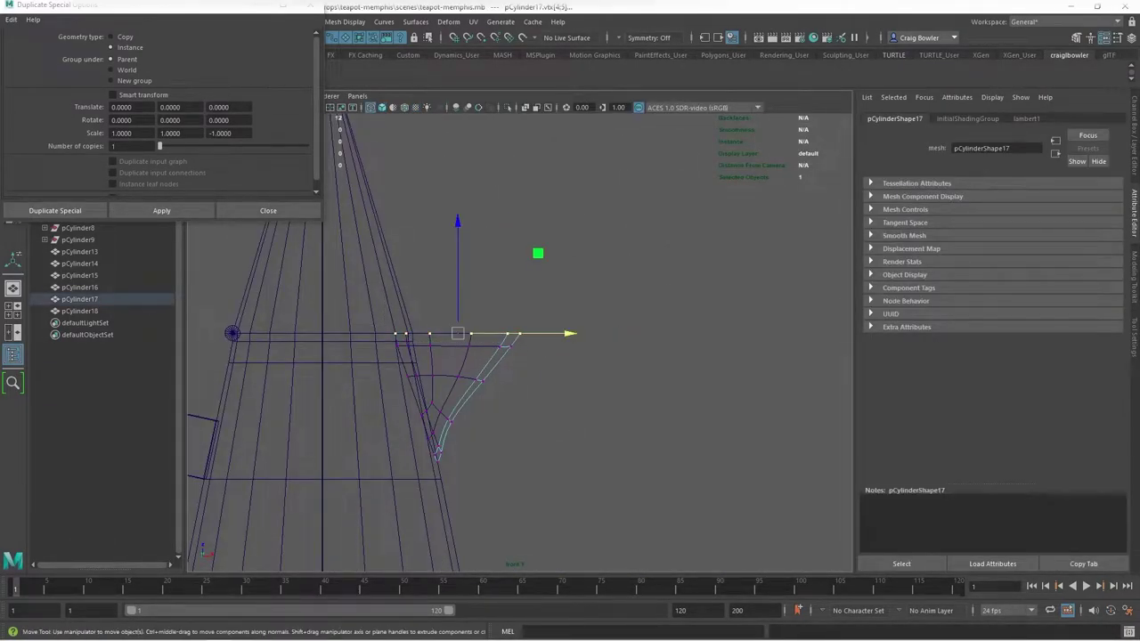
{"action": "key", "text": "ctrl+z"}
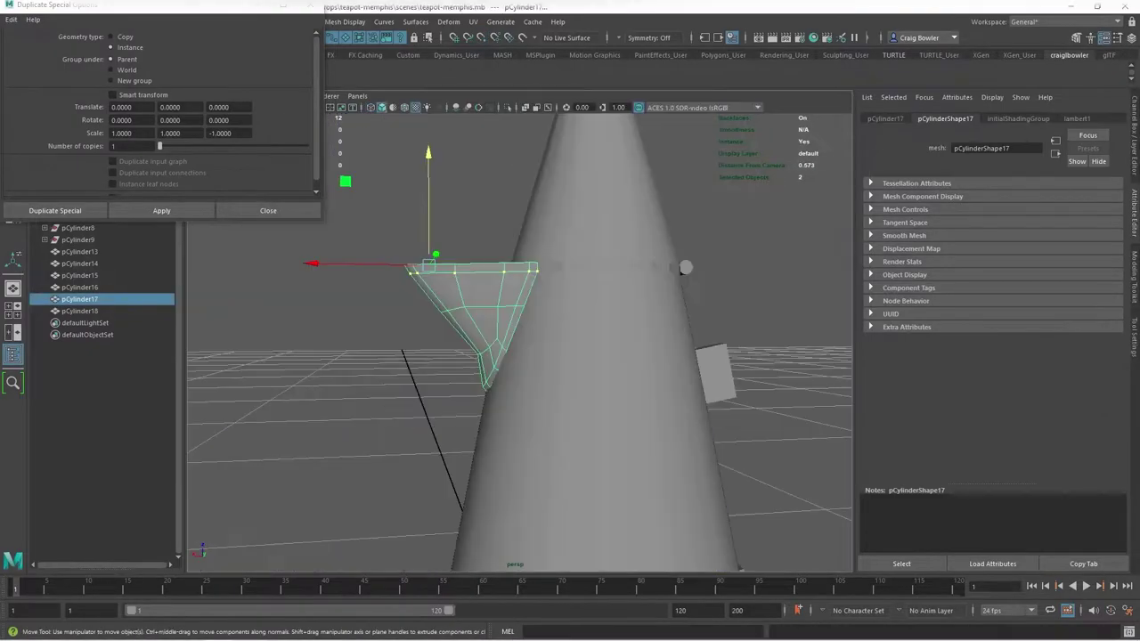
{"action": "key", "text": "ctrl+z"}
{"action": "key", "text": "ctrl+z"}
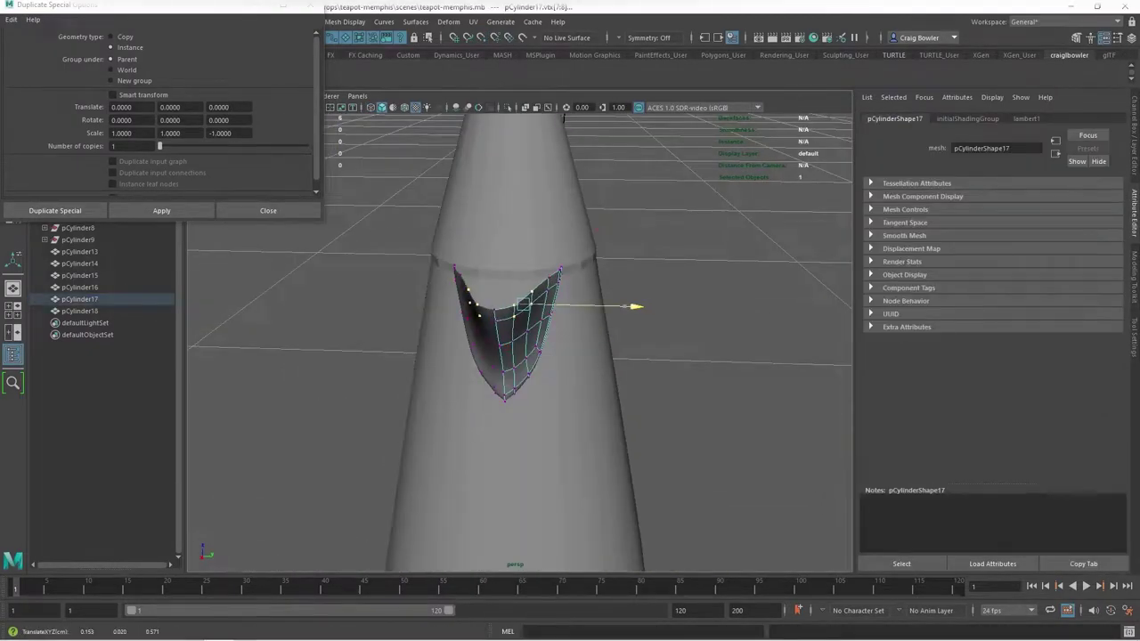
{"action": "key", "text": "ctrl+z"}
{"action": "key", "text": "ctrl+z"}
{"action": "key", "text": "ctrl+z"}
{"action": "key", "text": "ctrl+z"}
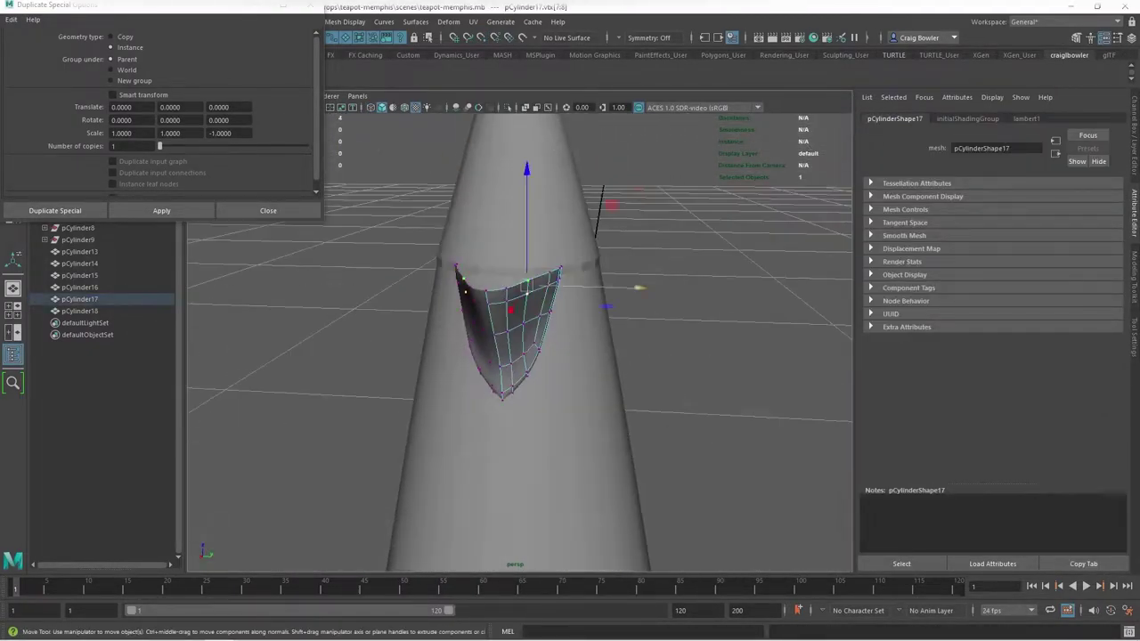
{"action": "key", "text": "ctrl+z"}
{"action": "key", "text": "ctrl+z"}
{"action": "key", "text": "ctrl+z"}
{"action": "key", "text": "ctrl+z"}
{"action": "key", "text": "ctrl+z"}
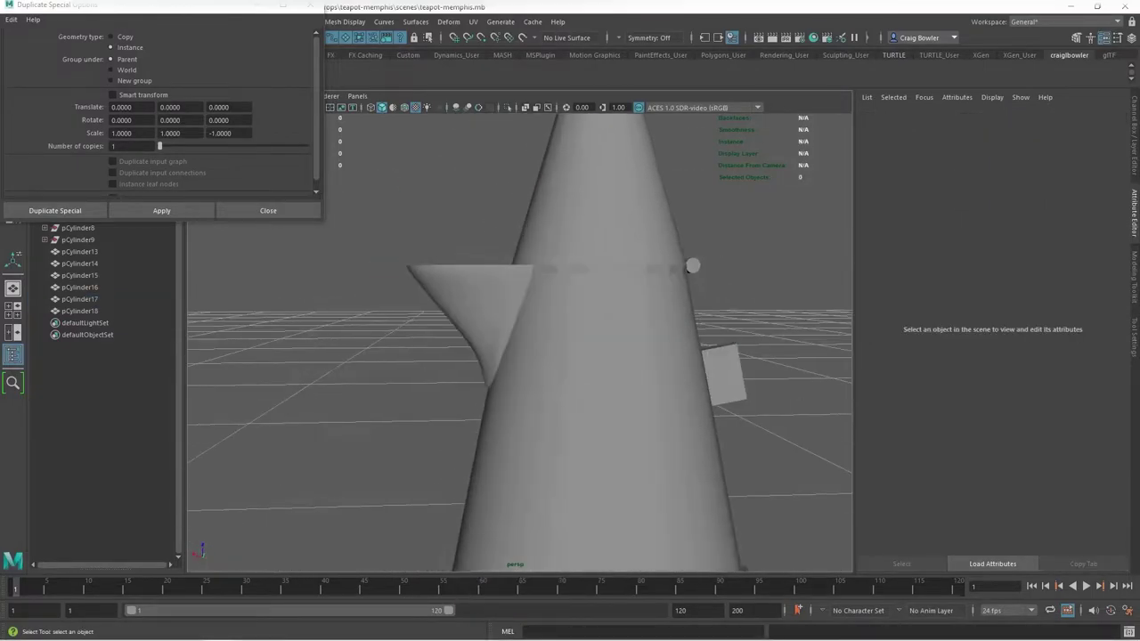
{"action": "key", "text": "ctrl+z"}
{"action": "key", "text": "ctrl+z"}
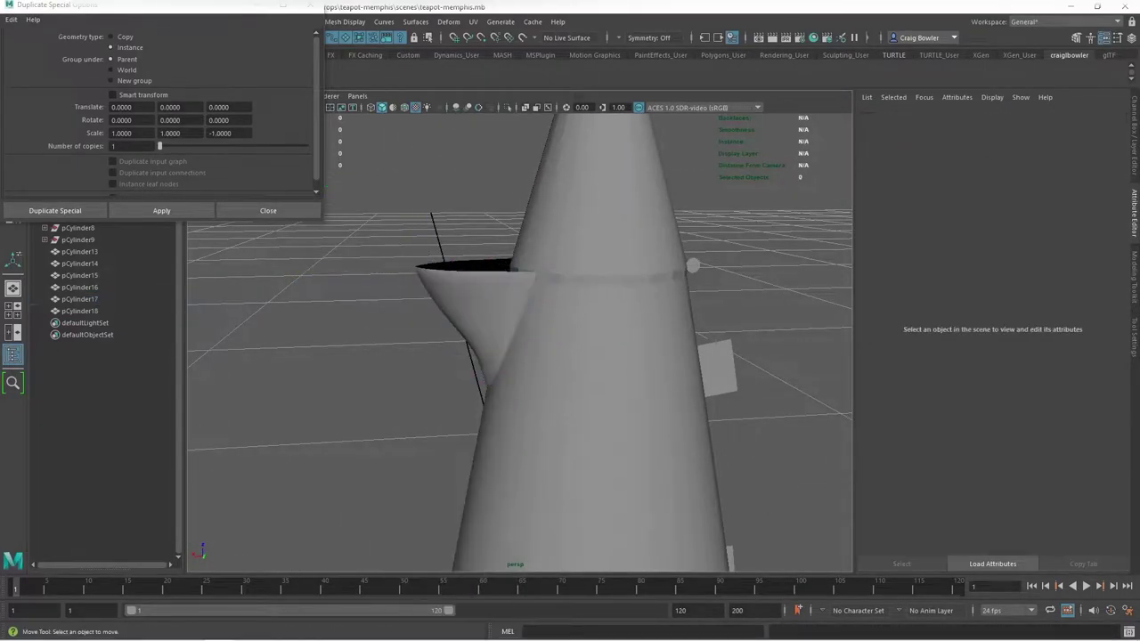
{"action": "key", "text": "ctrl+z"}
{"action": "key", "text": "ctrl+z"}
{"action": "right_click", "coordinate": [547, 304]}
{"action": "key", "text": "ctrl+z"}
{"action": "key", "text": "ctrl+z"}
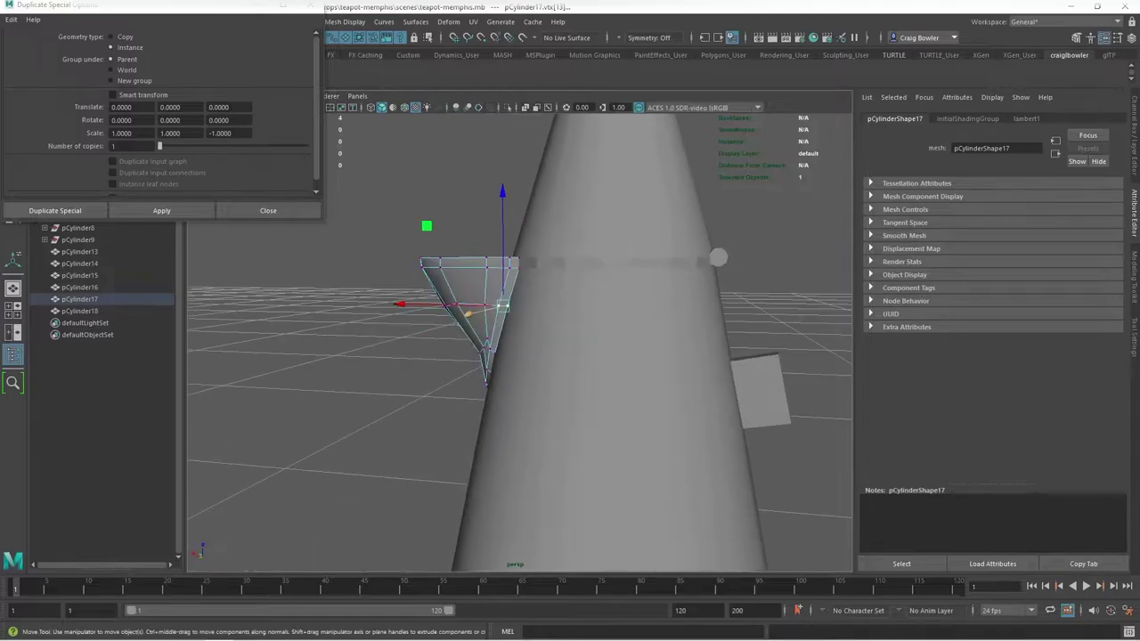
{"action": "key", "text": "ctrl+z"}
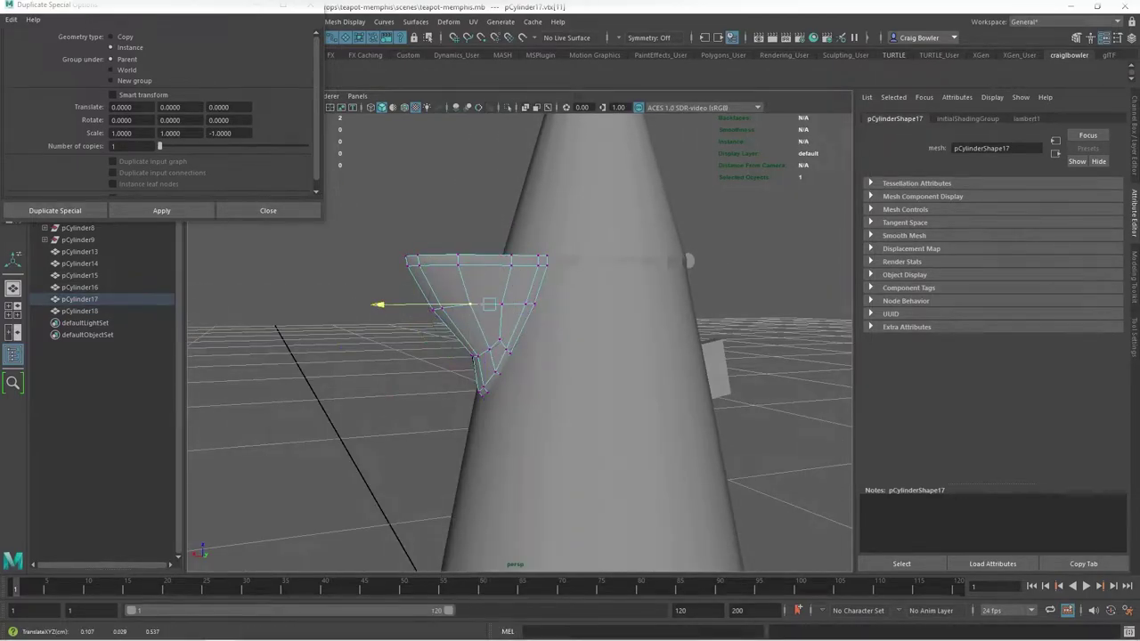
{"action": "key", "text": "ctrl+z"}
{"action": "key", "text": "ctrl+z"}
{"action": "key", "text": "ctrl+z"}
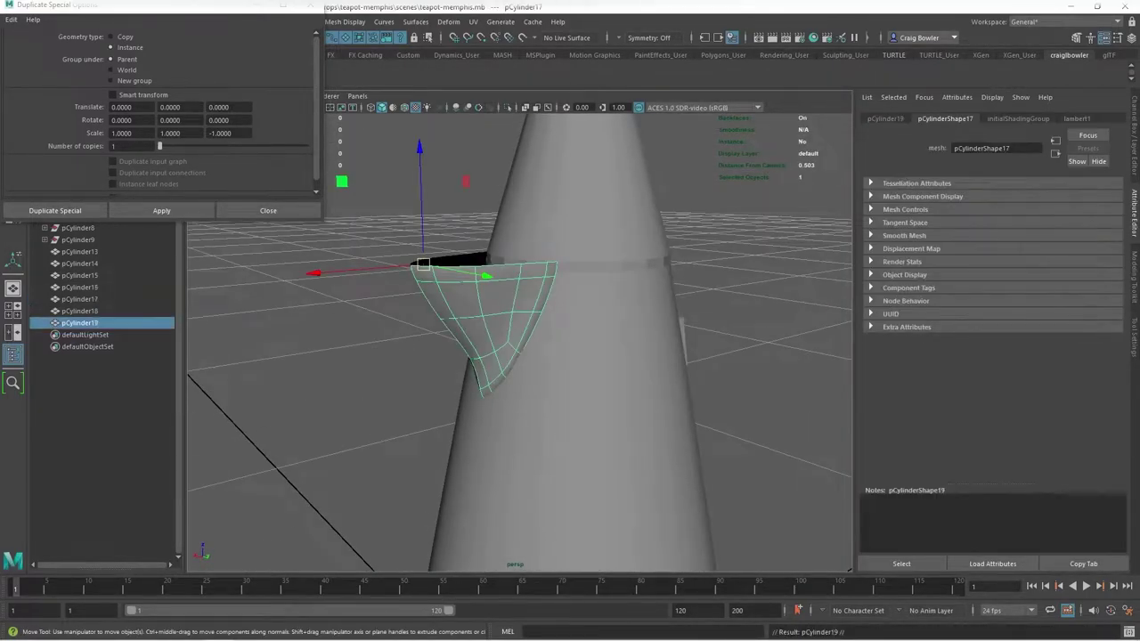
{"action": "key", "text": "ctrl+z"}
Extrude the strip's end edge and pull its end vertex down the cone body
{"action": "key", "text": "ctrl+z"}
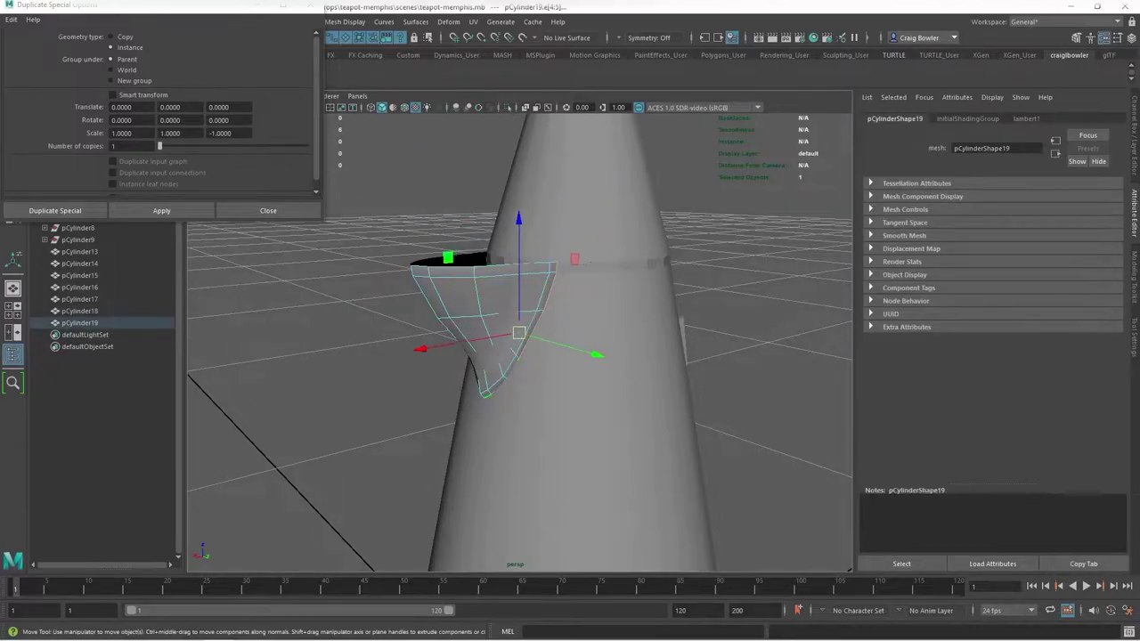
{"action": "key", "text": "ctrl+e"}
{"action": "key", "text": "ctrl+z"}
{"action": "right_click_drag", "start_coordinate": [407, 305], "coordinate": [463, 303]}
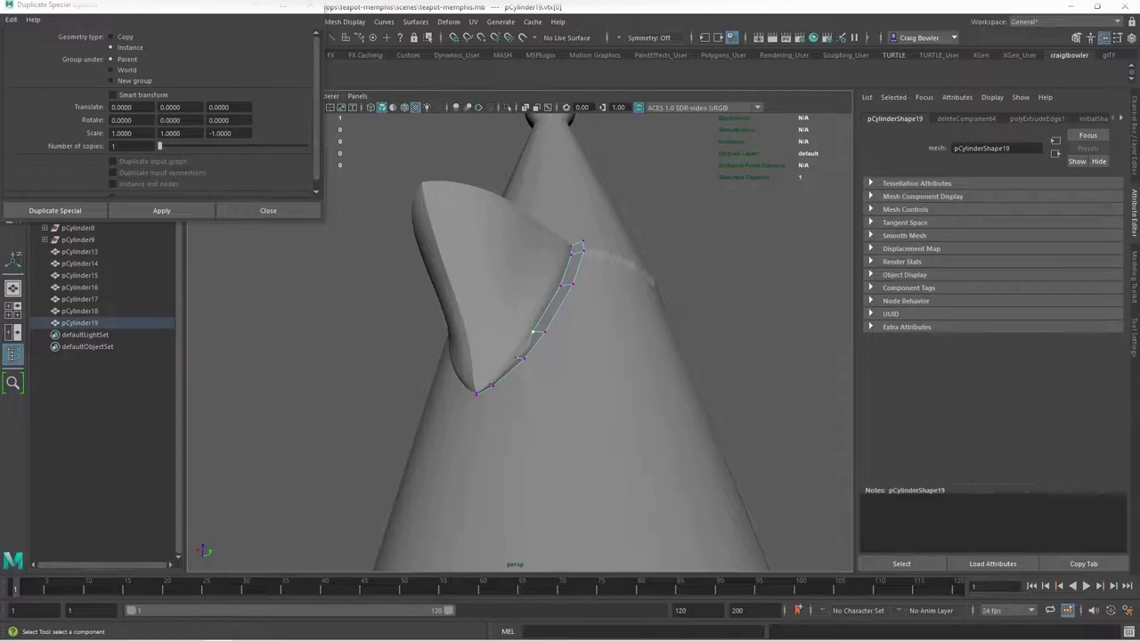
{"action": "key", "text": "w"}
{"action": "left_click_drag", "start_coordinate": [534, 356], "coordinate": [429, 486], "text": "alt"}
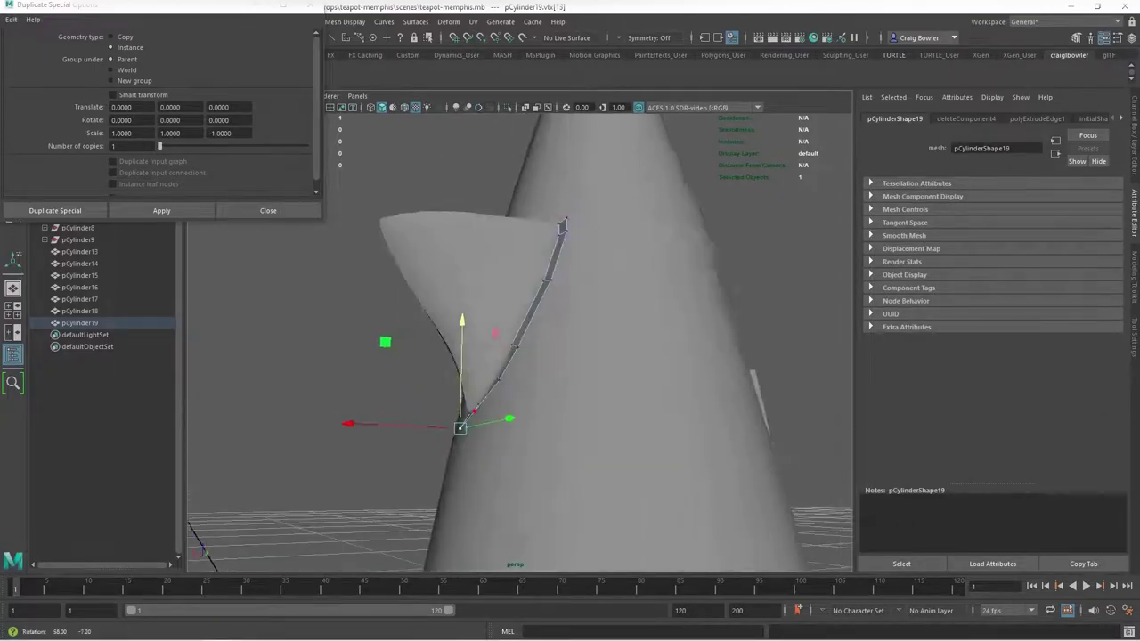
{"action": "key", "text": "q"}
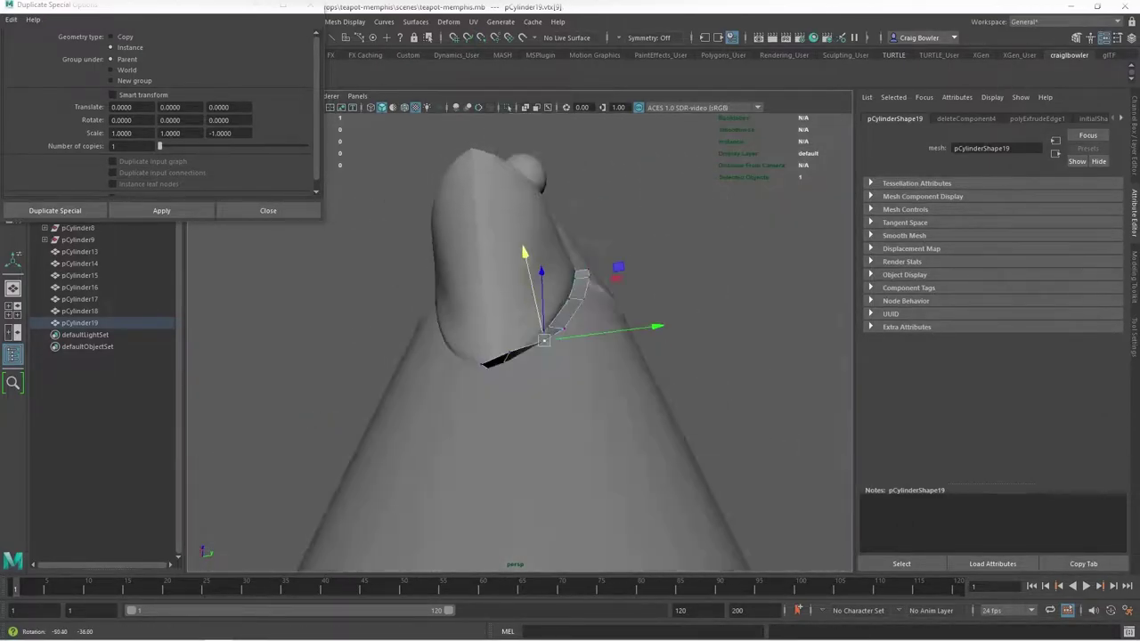
{"action": "left_click_drag", "start_coordinate": [419, 427], "coordinate": [579, 304], "text": "alt"}
{"action": "key", "text": "w"}
{"action": "left_click_drag", "start_coordinate": [579, 303], "coordinate": [543, 264], "text": "alt"}
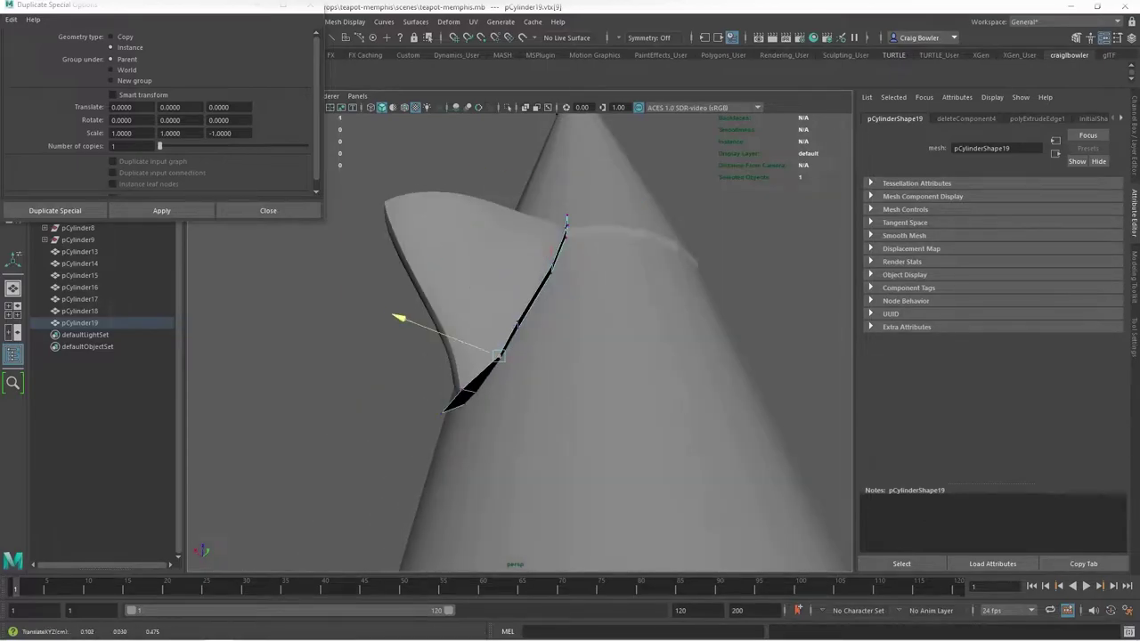
{"action": "key", "text": "q"}
{"action": "left_click_drag", "start_coordinate": [496, 354], "coordinate": [559, 378], "text": "alt"}
{"action": "left_click_drag", "start_coordinate": [579, 321], "coordinate": [692, 224], "text": "alt"}
Extrude a new strip segment and move its end vertex to follow the spout edge
{"action": "right_click_drag", "start_coordinate": [691, 224], "coordinate": [725, 259], "text": "shift"}
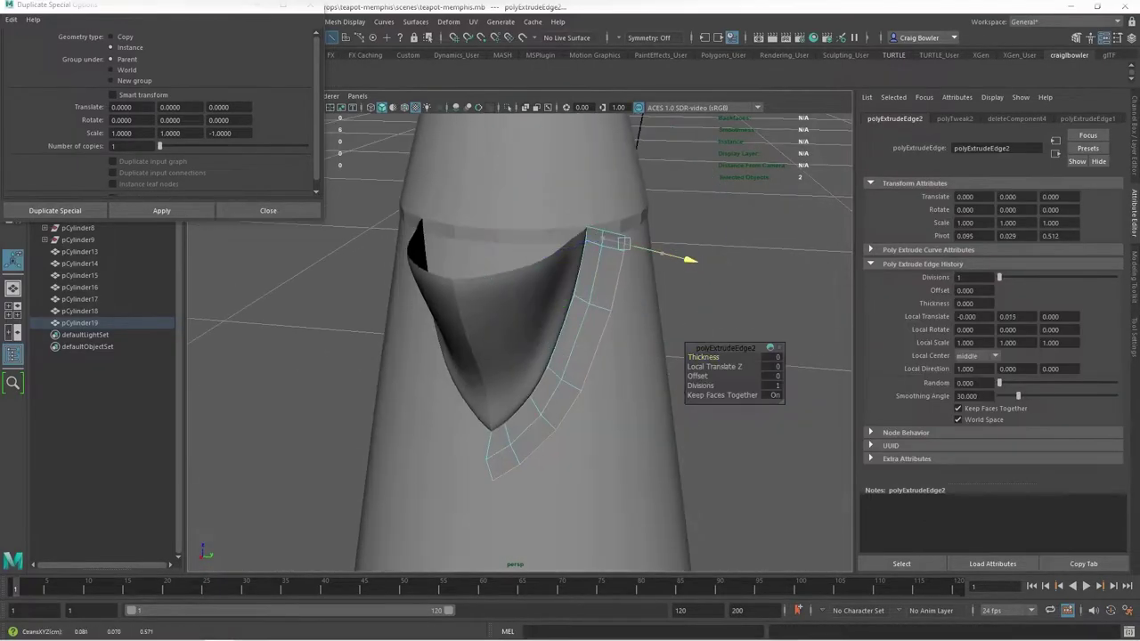
{"action": "right_click_drag", "start_coordinate": [522, 311], "coordinate": [534, 294]}
{"action": "left_click", "coordinate": [503, 462]}
{"action": "key", "text": "w"}
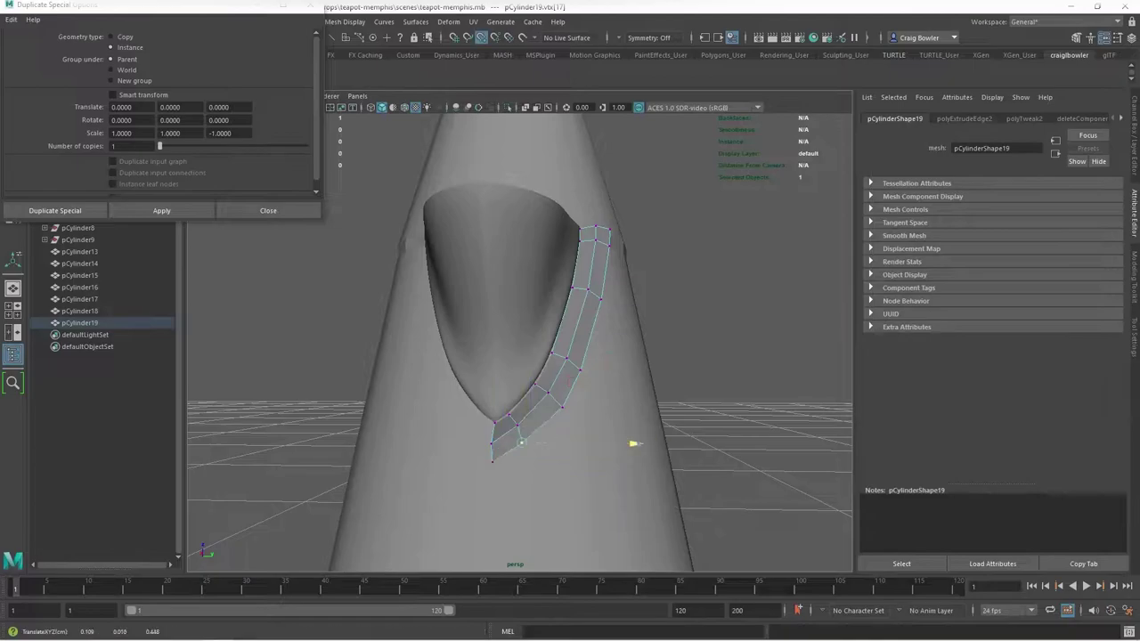
{"action": "left_click_drag", "start_coordinate": [632, 442], "coordinate": [496, 465], "text": "alt"}
{"action": "left_click_drag", "start_coordinate": [534, 374], "coordinate": [481, 356], "text": "alt"}
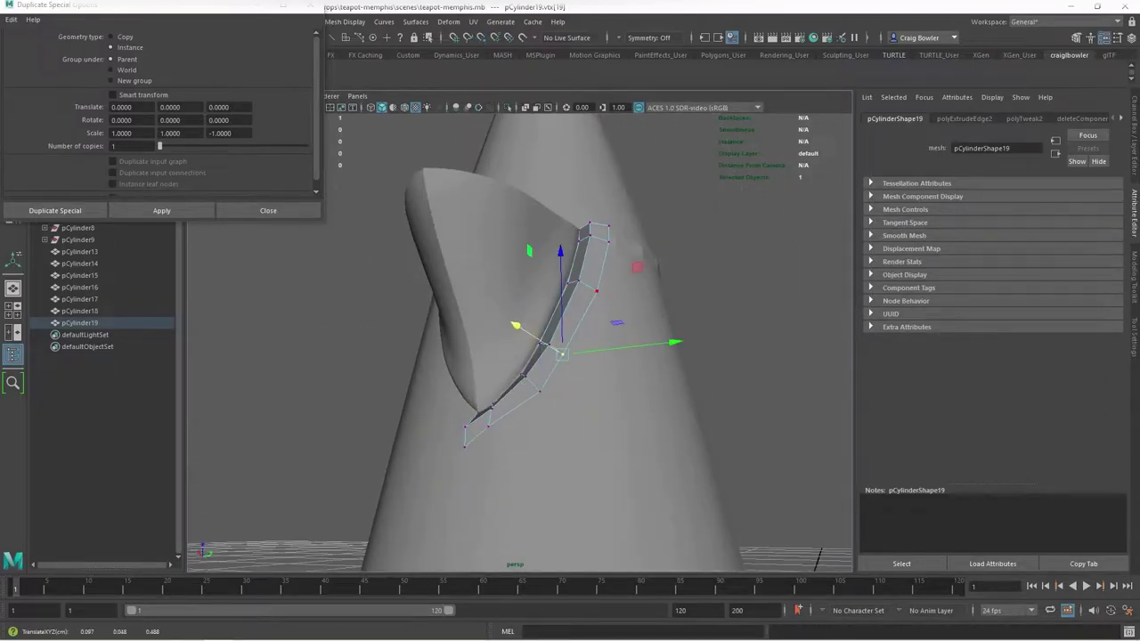
{"action": "left_click_drag", "start_coordinate": [624, 356], "coordinate": [534, 356], "text": "alt"}
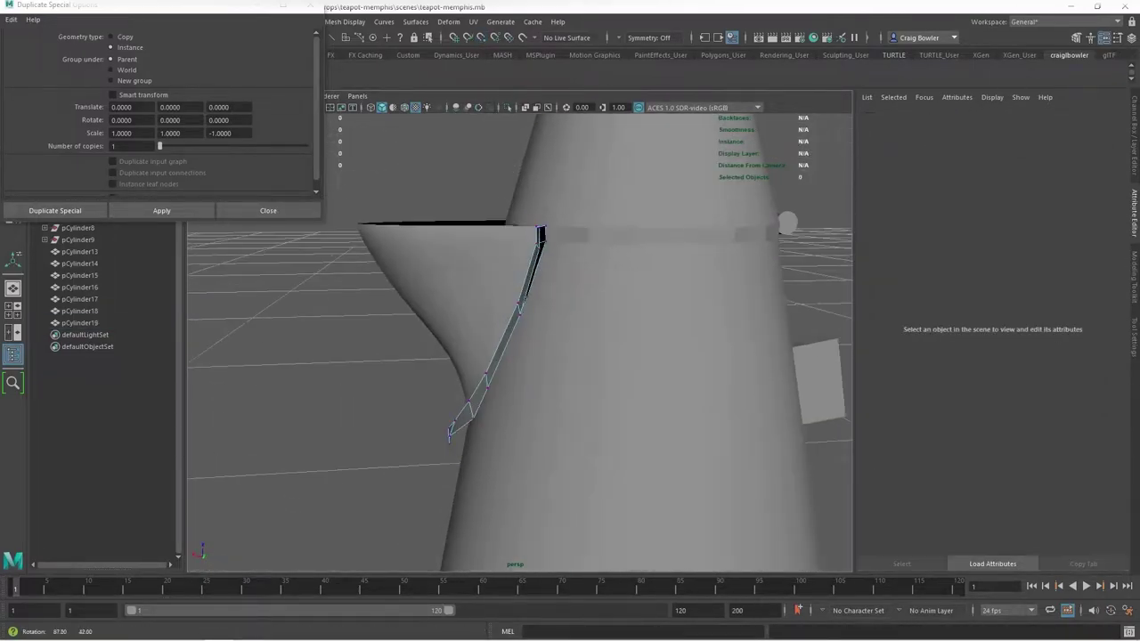
{"action": "key", "text": "q"}
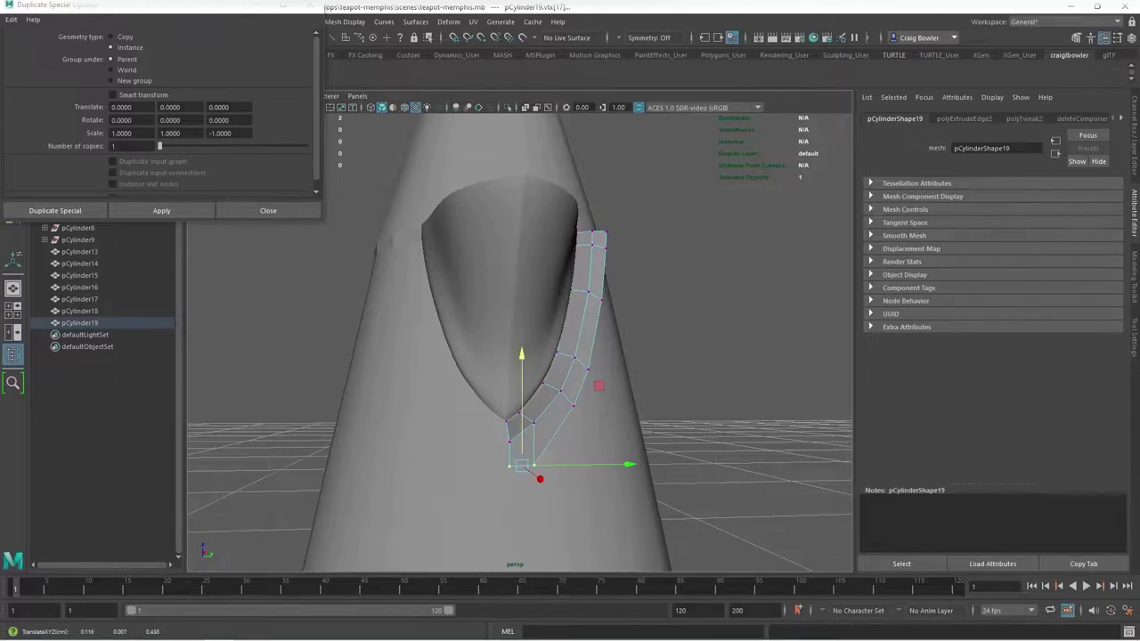
Extrude the end edge further so the strip reaches below the spout tip
{"action": "left_click_drag", "start_coordinate": [598, 386], "coordinate": [445, 318], "text": "alt"}
{"action": "right_click_drag", "start_coordinate": [445, 318], "coordinate": [445, 356], "text": "shift"}
{"action": "mouse_move", "coordinate": [326, 457]}
{"action": "left_mouse_down", "text": "alt"}
{"action": "mouse_move", "coordinate": [499, 401]}
{"action": "mouse_move", "coordinate": [483, 408]}
{"action": "left_mouse_up", "text": "alt"}
{"action": "right_click_drag", "start_coordinate": [483, 407], "coordinate": [480, 441], "text": "shift"}
{"action": "mouse_move", "coordinate": [481, 441]}
{"action": "left_mouse_down", "text": "alt"}
{"action": "mouse_move", "coordinate": [564, 363]}
{"action": "mouse_move", "coordinate": [498, 374]}
{"action": "mouse_move", "coordinate": [535, 365]}
{"action": "left_mouse_up", "text": "alt"}
{"action": "key", "text": "w"}
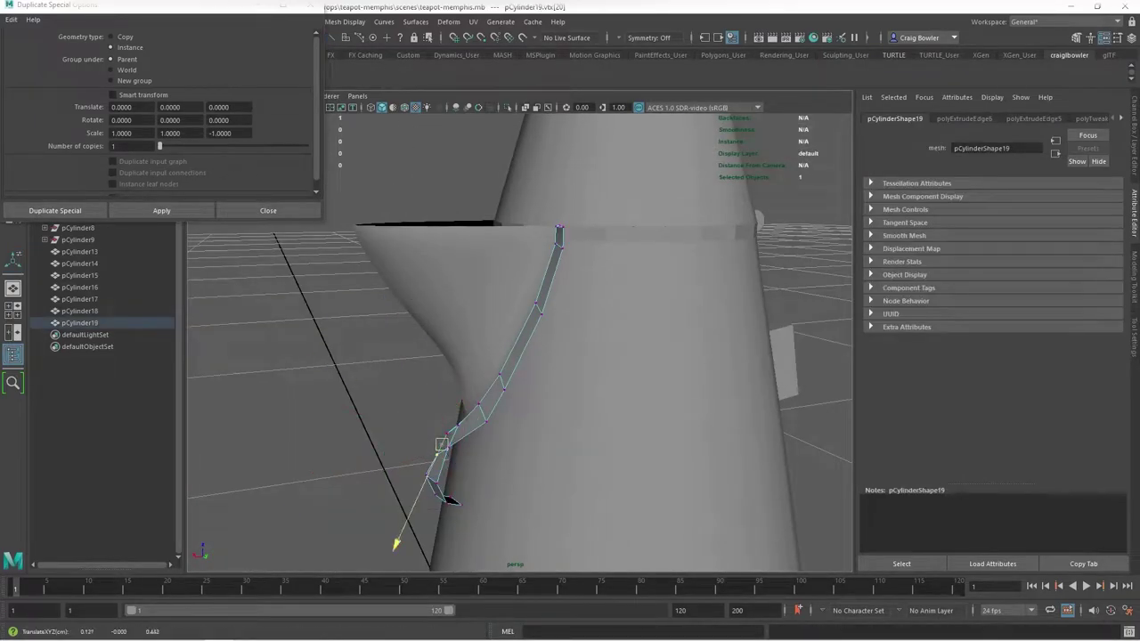
{"action": "right_click_drag", "start_coordinate": [525, 294], "coordinate": [534, 267]}
{"action": "mouse_move", "coordinate": [534, 267]}
{"action": "left_mouse_down", "text": "alt"}
{"action": "mouse_move", "coordinate": [499, 311]}
{"action": "mouse_move", "coordinate": [552, 320]}
{"action": "left_mouse_up", "text": "alt"}
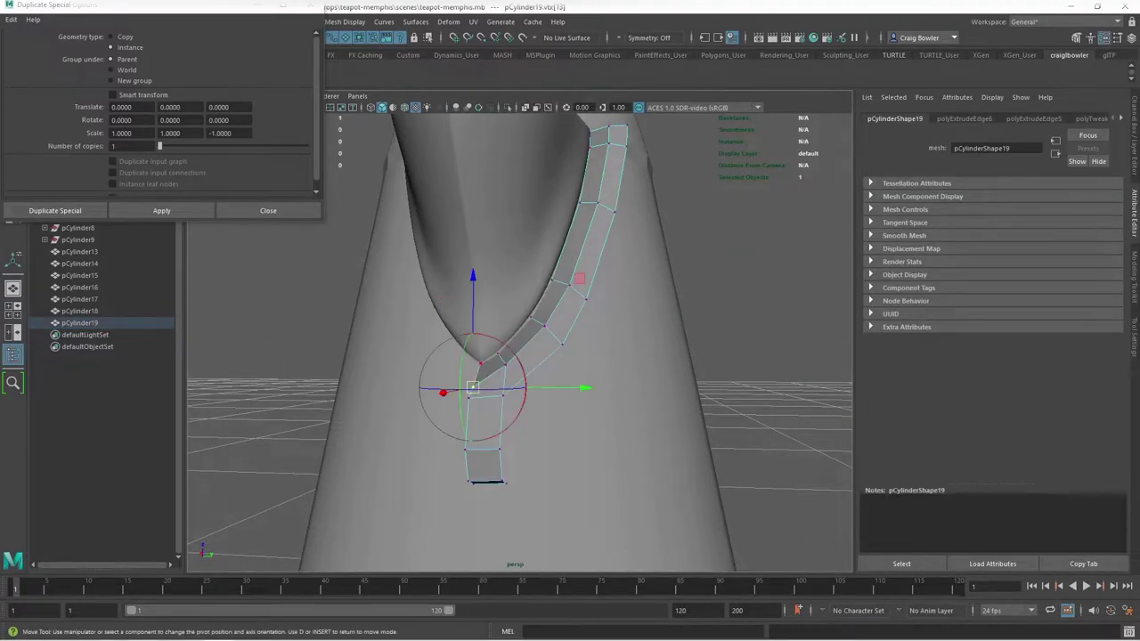
{"action": "mouse_move", "coordinate": [391, 311]}
{"action": "left_mouse_down", "text": "alt"}
{"action": "mouse_move", "coordinate": [396, 321]}
{"action": "mouse_move", "coordinate": [387, 303]}
{"action": "mouse_move", "coordinate": [418, 463]}
{"action": "left_mouse_up", "text": "alt"}
Select an edge at the strip's lower end and frame that end
{"action": "key", "text": "q"}
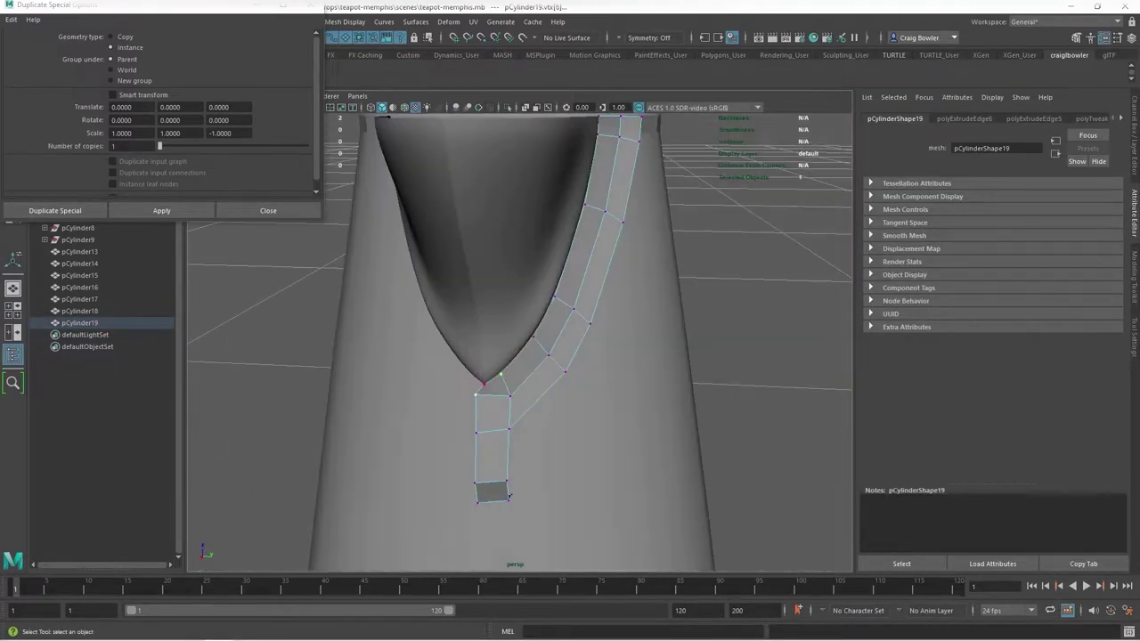
{"action": "key", "text": "w"}
{"action": "mouse_move", "coordinate": [535, 356]}
{"action": "left_mouse_down", "text": "alt"}
{"action": "mouse_move", "coordinate": [569, 338]}
{"action": "mouse_move", "coordinate": [552, 356]}
{"action": "mouse_move", "coordinate": [569, 374]}
{"action": "mouse_move", "coordinate": [498, 338]}
{"action": "mouse_move", "coordinate": [552, 348]}
{"action": "mouse_move", "coordinate": [525, 357]}
{"action": "mouse_move", "coordinate": [561, 344]}
{"action": "mouse_move", "coordinate": [498, 347]}
{"action": "mouse_move", "coordinate": [554, 335]}
{"action": "mouse_move", "coordinate": [498, 356]}
{"action": "mouse_move", "coordinate": [552, 347]}
{"action": "mouse_move", "coordinate": [517, 339]}
{"action": "mouse_move", "coordinate": [498, 302]}
{"action": "left_mouse_up", "text": "alt"}
{"action": "left_click", "coordinate": [267, 401]}
{"action": "left_click", "coordinate": [586, 271]}
{"action": "key", "text": "t"}
{"action": "key", "text": "q"}
{"action": "key", "text": "q"}
{"action": "key", "text": "F8"}
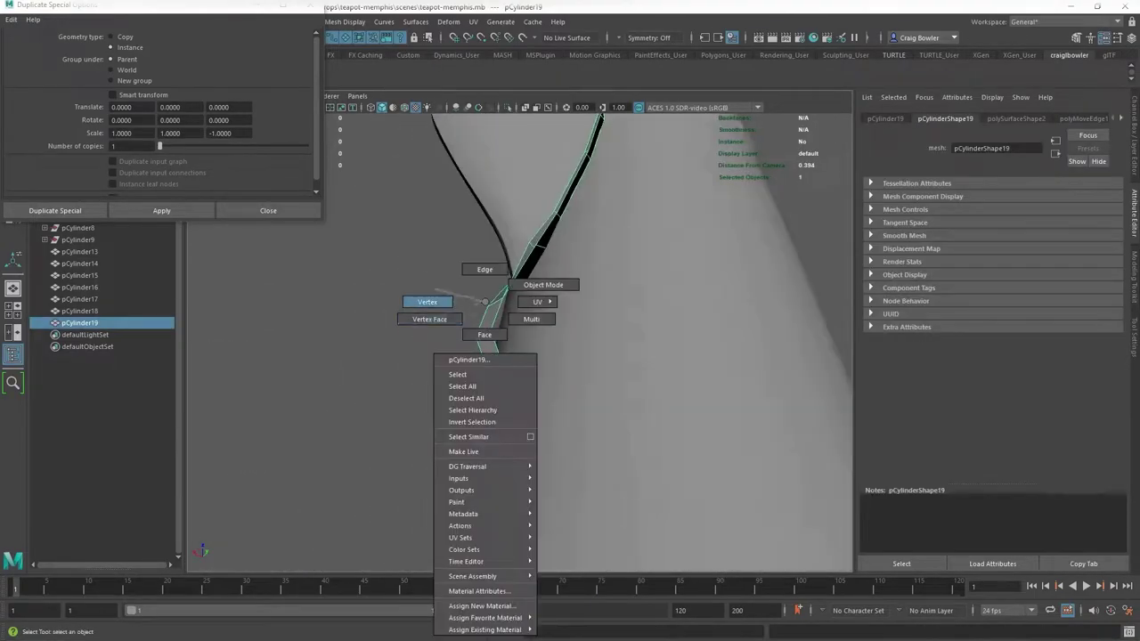
{"action": "right_click_drag", "start_coordinate": [496, 305], "coordinate": [471, 381], "text": "shift"}
Merge the strip end's overlapping vertices and extrude its bottom edge twice
{"action": "left_click_drag", "start_coordinate": [739, 352], "coordinate": [746, 416], "text": "alt"}
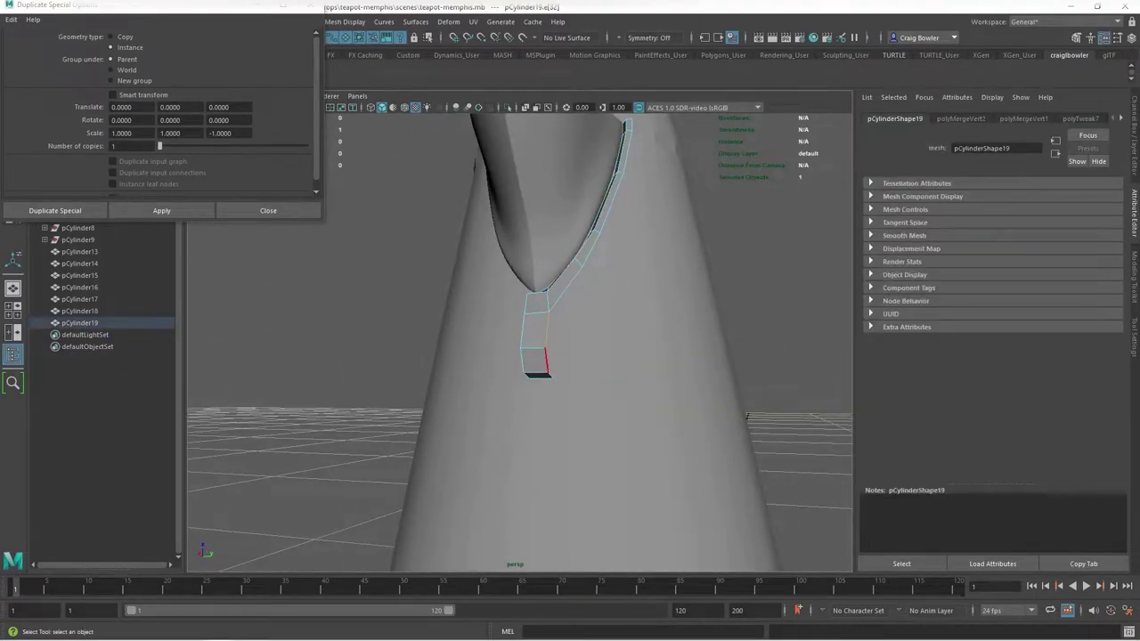
{"action": "key", "text": "ctrl+e"}
{"action": "mouse_move", "coordinate": [623, 267]}
{"action": "left_mouse_down", "text": "alt"}
{"action": "mouse_move", "coordinate": [618, 190]}
{"action": "mouse_move", "coordinate": [694, 169]}
{"action": "mouse_move", "coordinate": [554, 285]}
{"action": "left_mouse_up", "text": "alt"}
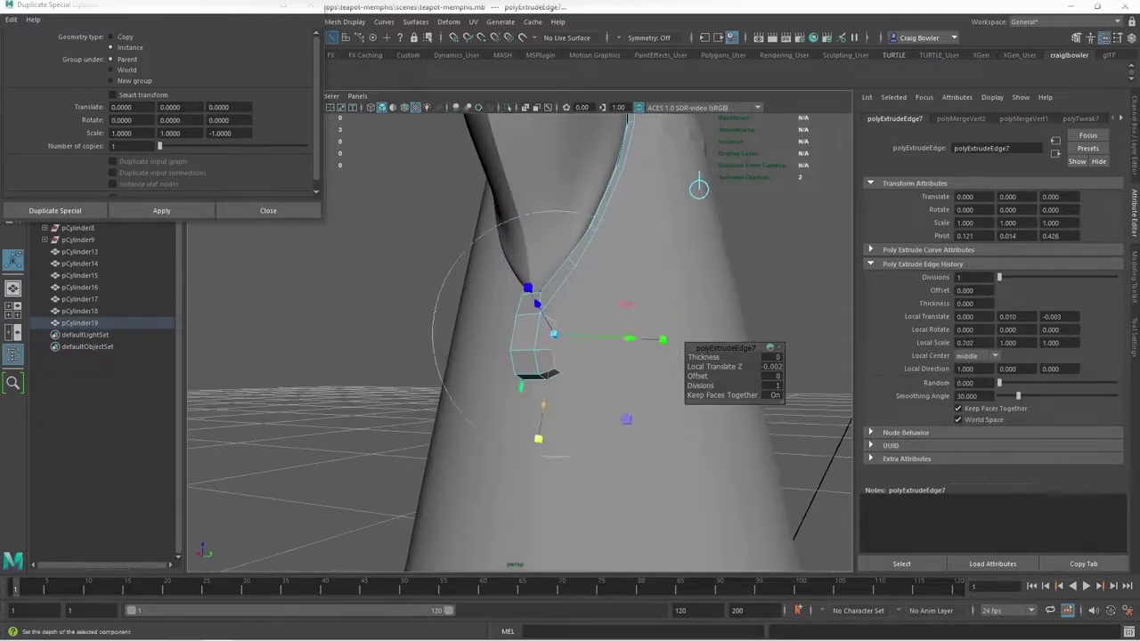
{"action": "right_click_drag", "start_coordinate": [555, 285], "coordinate": [503, 307], "text": "shift"}
{"action": "mouse_move", "coordinate": [503, 307]}
{"action": "left_mouse_down", "text": "alt"}
{"action": "mouse_move", "coordinate": [570, 294]}
{"action": "mouse_move", "coordinate": [552, 320]}
{"action": "left_mouse_up", "text": "alt"}
{"action": "key", "text": "q"}
{"action": "key", "text": "F8"}
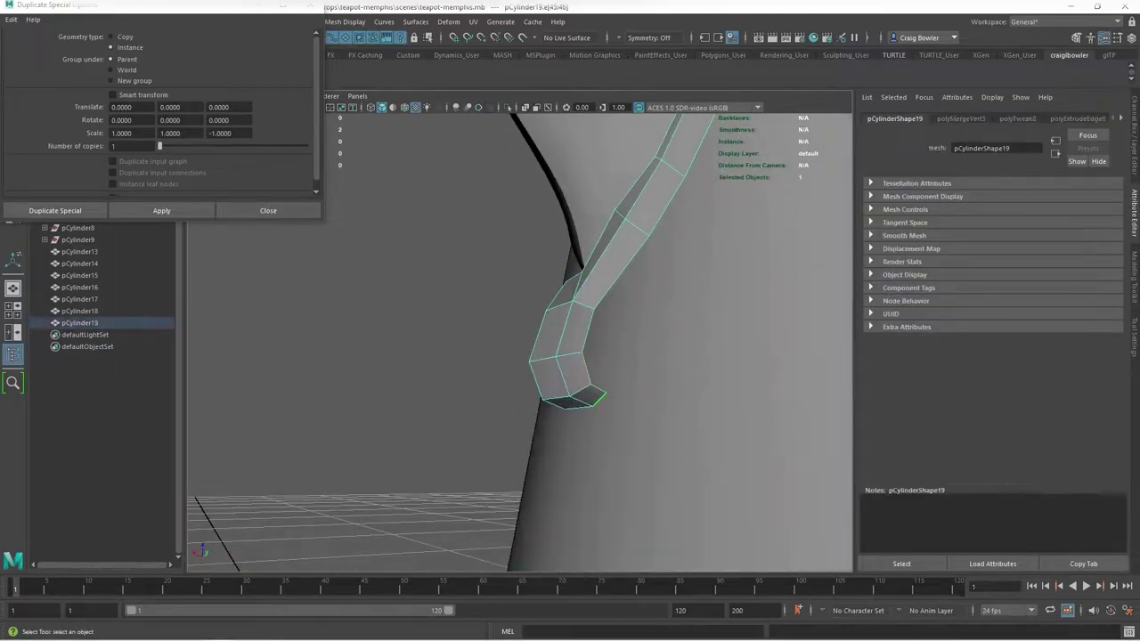
Extrude another edge outward, tweak its vertex, and begin appending a polygon to fill the gap
{"action": "right_click_drag", "start_coordinate": [567, 365], "coordinate": [516, 388], "text": "shift"}
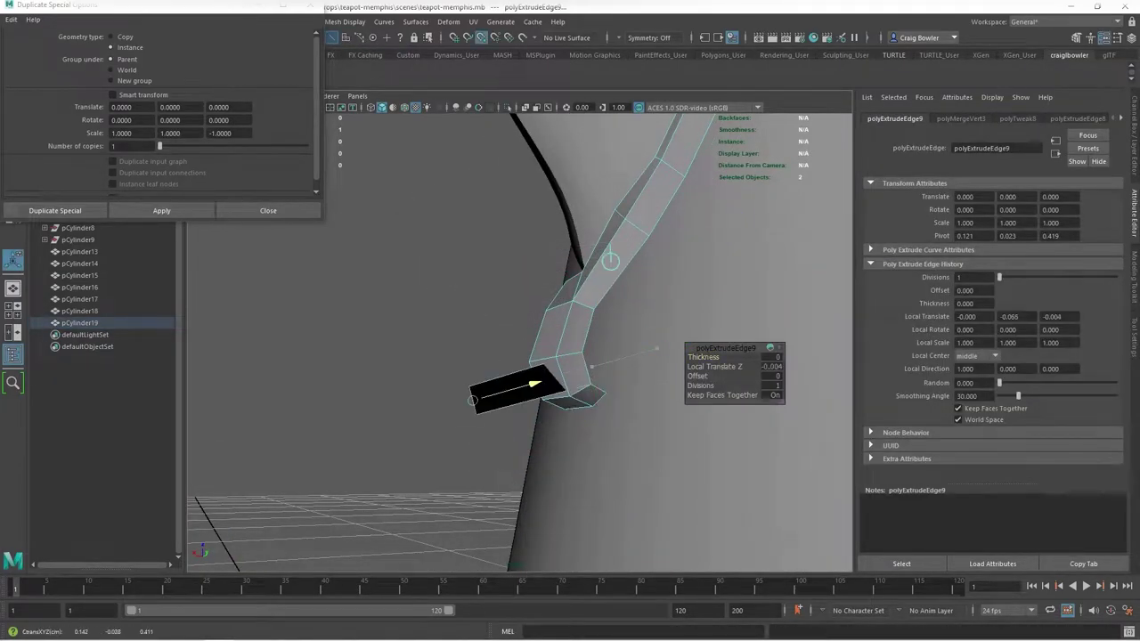
{"action": "mouse_move", "coordinate": [656, 348]}
{"action": "left_mouse_down", "text": "alt"}
{"action": "mouse_move", "coordinate": [623, 338]}
{"action": "mouse_move", "coordinate": [681, 389]}
{"action": "mouse_move", "coordinate": [572, 280]}
{"action": "left_mouse_up", "text": "alt"}
{"action": "key", "text": "F9"}
{"action": "key", "text": "w"}
{"action": "right_click_drag", "start_coordinate": [573, 279], "coordinate": [623, 285]}
{"action": "mouse_move", "coordinate": [569, 294]}
{"action": "left_mouse_down", "text": "alt"}
{"action": "mouse_move", "coordinate": [623, 320]}
{"action": "mouse_move", "coordinate": [570, 293]}
{"action": "mouse_move", "coordinate": [623, 339]}
{"action": "left_mouse_up", "text": "alt"}
{"action": "left_click", "coordinate": [561, 294]}
{"action": "key", "text": "F9"}
{"action": "left_click", "coordinate": [630, 327]}
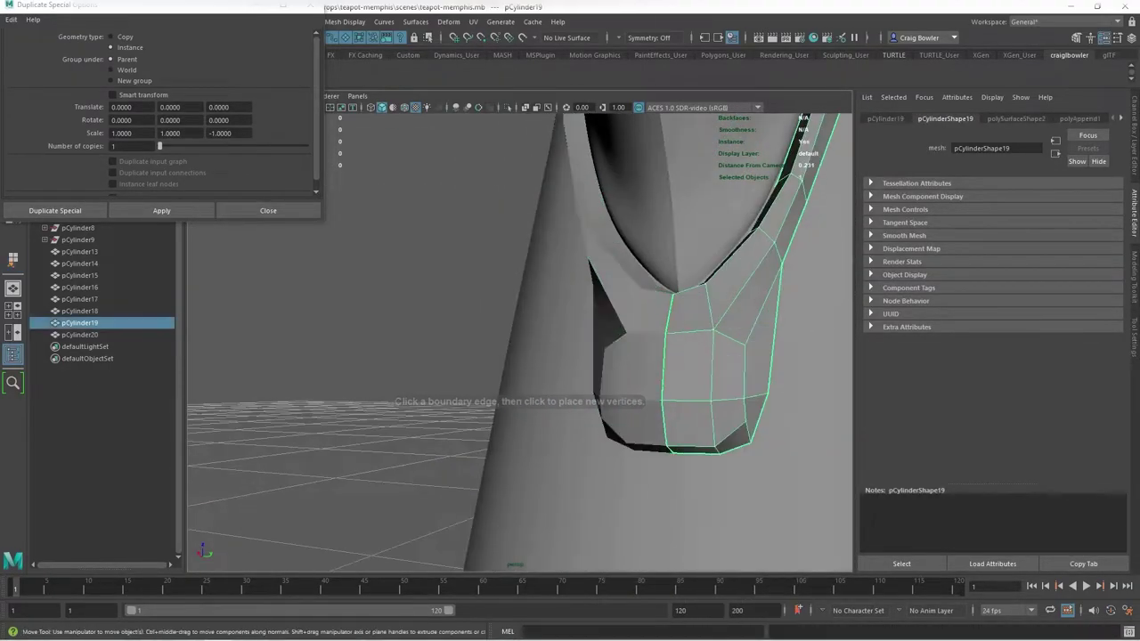
Extrude the bulb's open edge and merge its loose vertices
{"action": "key", "text": "F9"}
{"action": "left_click", "coordinate": [730, 338]}
{"action": "left_click_drag", "start_coordinate": [730, 339], "coordinate": [623, 338], "text": "alt"}
{"action": "left_click_drag", "start_coordinate": [518, 326], "coordinate": [535, 318], "text": "alt"}
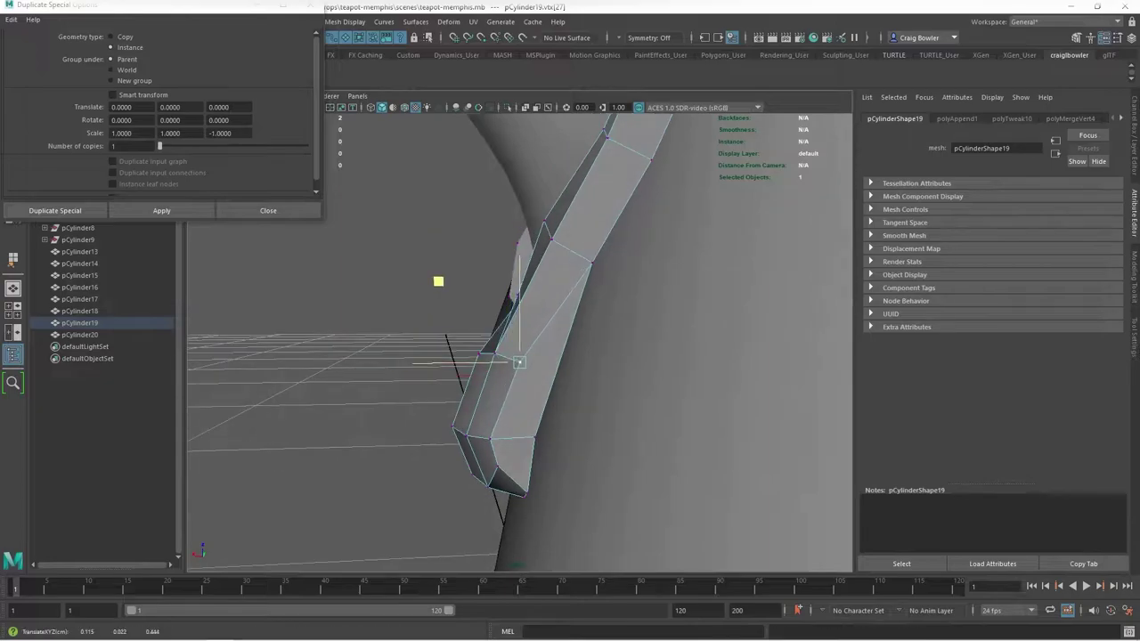
{"action": "right_click_drag", "start_coordinate": [535, 317], "coordinate": [644, 259], "text": "shift"}
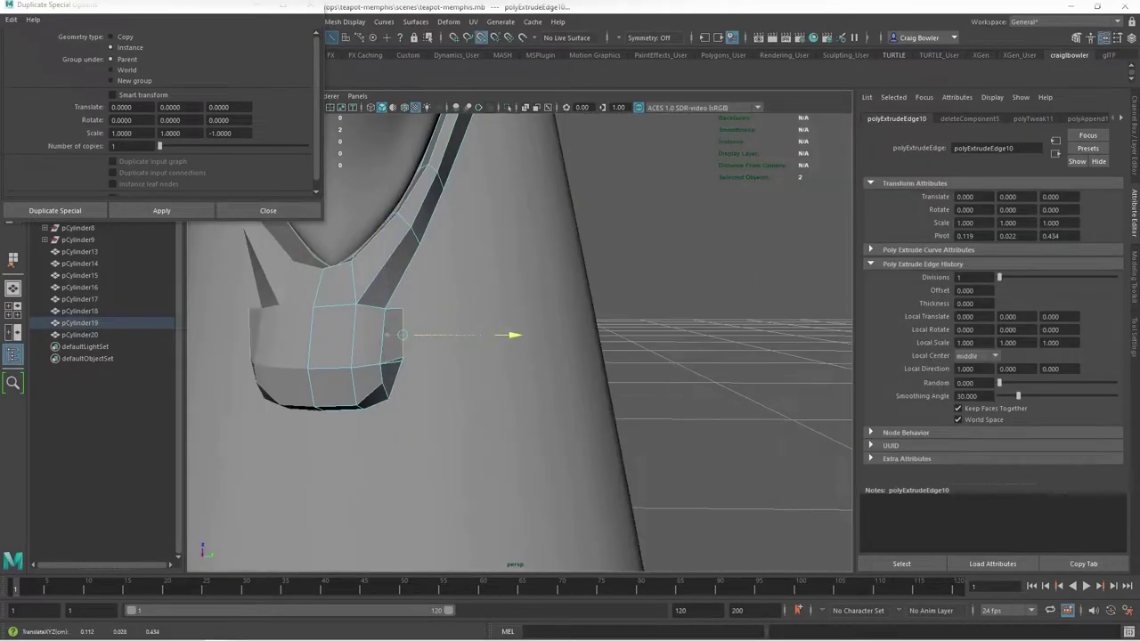
{"action": "key", "text": "w"}
{"action": "left_click", "coordinate": [403, 360]}
{"action": "right_click_drag", "start_coordinate": [474, 301], "coordinate": [474, 301], "text": "shift"}
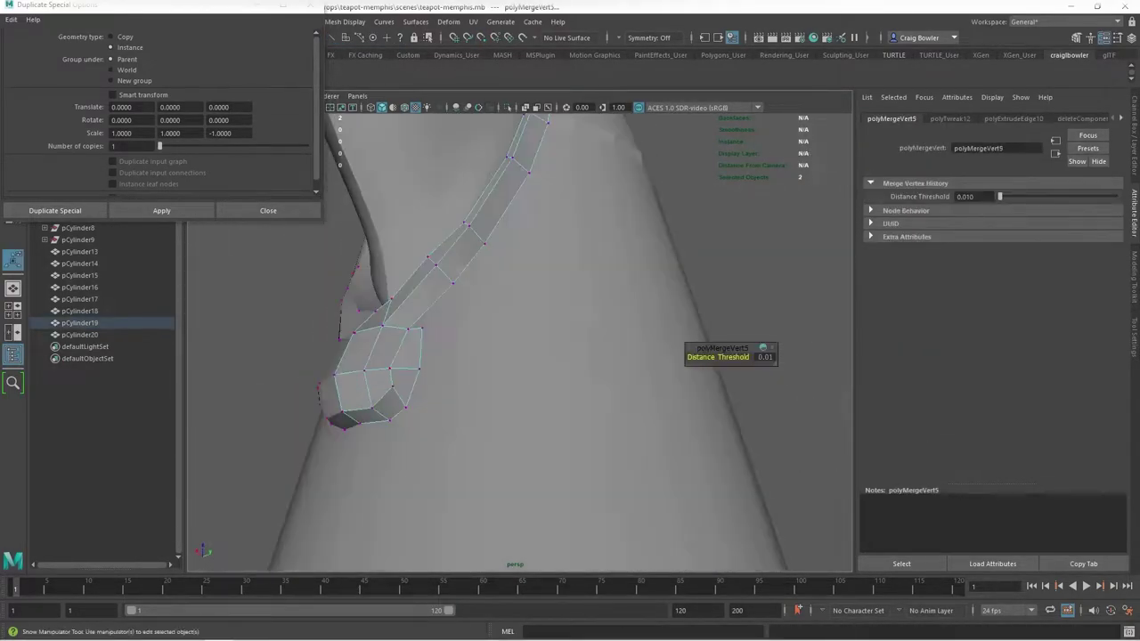
{"action": "left_click_drag", "start_coordinate": [535, 356], "coordinate": [452, 291], "text": "alt"}
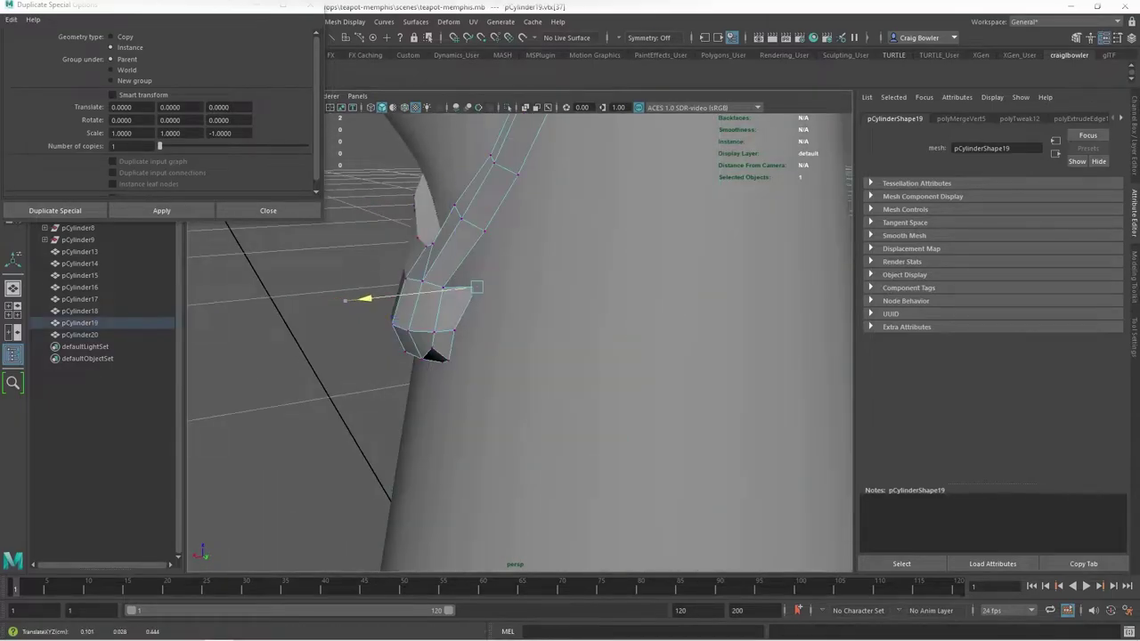
{"action": "mouse_move", "coordinate": [534, 356]}
{"action": "left_mouse_down", "text": "alt"}
{"action": "mouse_move", "coordinate": [463, 320]}
{"action": "mouse_move", "coordinate": [498, 374]}
{"action": "mouse_move", "coordinate": [480, 338]}
{"action": "mouse_move", "coordinate": [535, 357]}
{"action": "mouse_move", "coordinate": [498, 320]}
{"action": "mouse_move", "coordinate": [499, 338]}
{"action": "mouse_move", "coordinate": [534, 374]}
{"action": "mouse_move", "coordinate": [499, 339]}
{"action": "mouse_move", "coordinate": [534, 357]}
{"action": "mouse_move", "coordinate": [577, 192]}
{"action": "left_mouse_up", "text": "alt"}
Turn off the smooth preview and adjust the strip end's pivot to tilt it against the cone
{"action": "key", "text": "F8"}
{"action": "key", "text": "1"}
{"action": "left_click", "coordinate": [534, 267]}
{"action": "key", "text": "w"}
{"action": "key", "text": "d"}
{"action": "scroll", "coordinate": [519, 343], "scroll_direction": "down", "scroll_amount": 3}
{"action": "scroll", "coordinate": [519, 342], "scroll_direction": "up", "scroll_amount": 5}
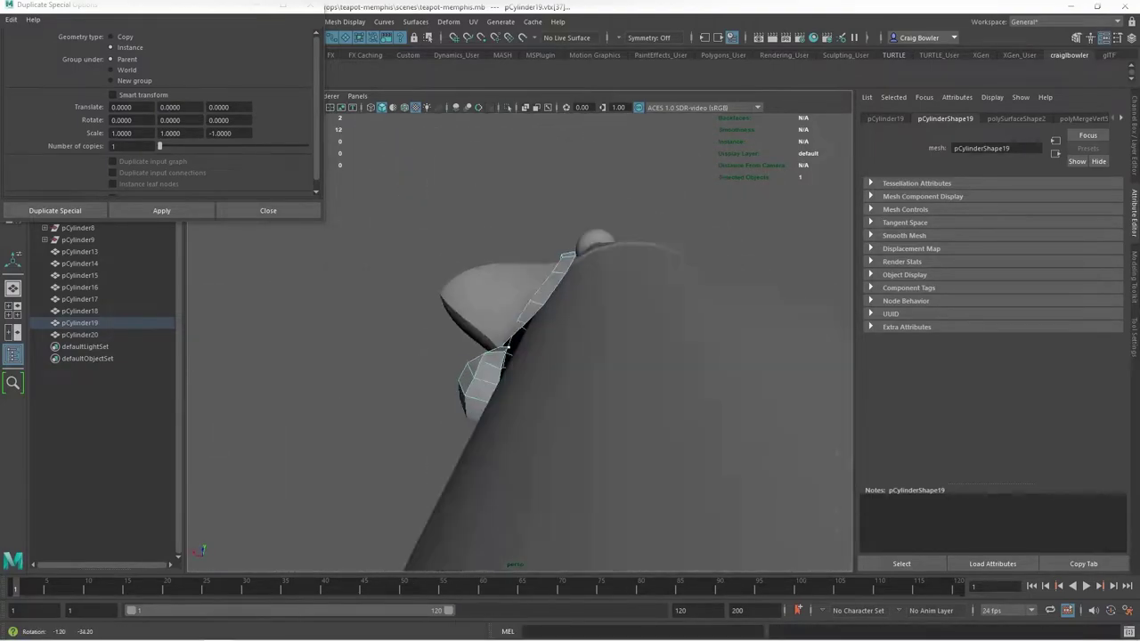
Extrude the strip's top edge upward and reposition the pivot for moving it
{"action": "key", "text": "q"}
{"action": "mouse_move", "coordinate": [735, 222]}
{"action": "left_mouse_down", "text": "alt"}
{"action": "mouse_move", "coordinate": [623, 241]}
{"action": "mouse_move", "coordinate": [777, 156]}
{"action": "left_mouse_up", "text": "alt"}
{"action": "key", "text": "ctrl+e"}
{"action": "key", "text": "w"}
{"action": "key", "text": "d"}
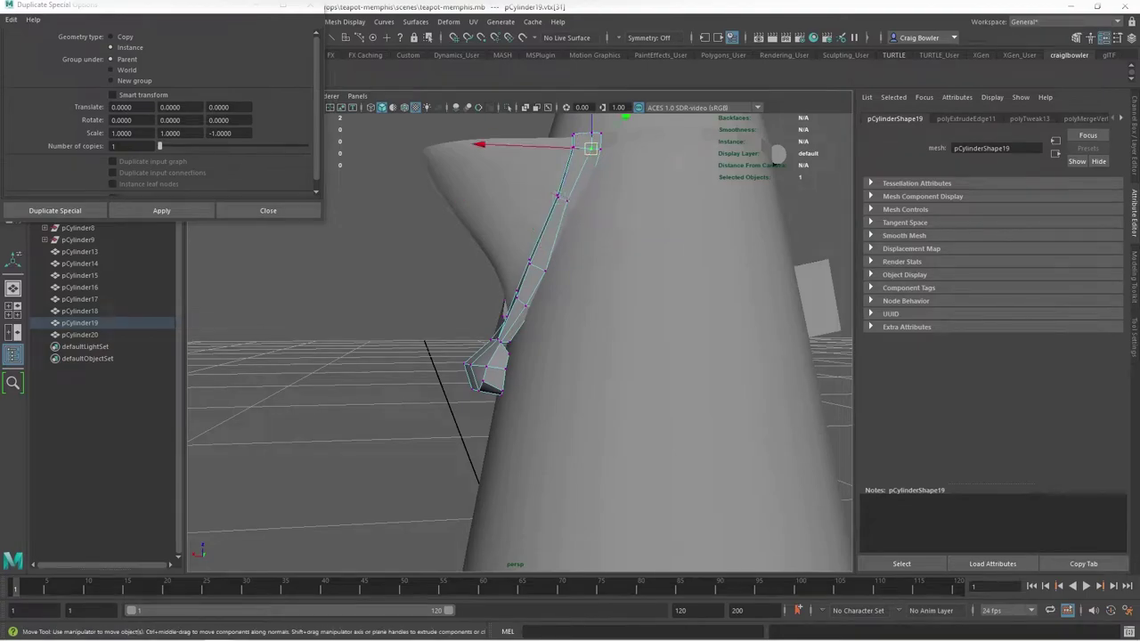
{"action": "scroll", "coordinate": [519, 343], "scroll_direction": "up", "scroll_amount": 5}
{"action": "key", "text": "d"}
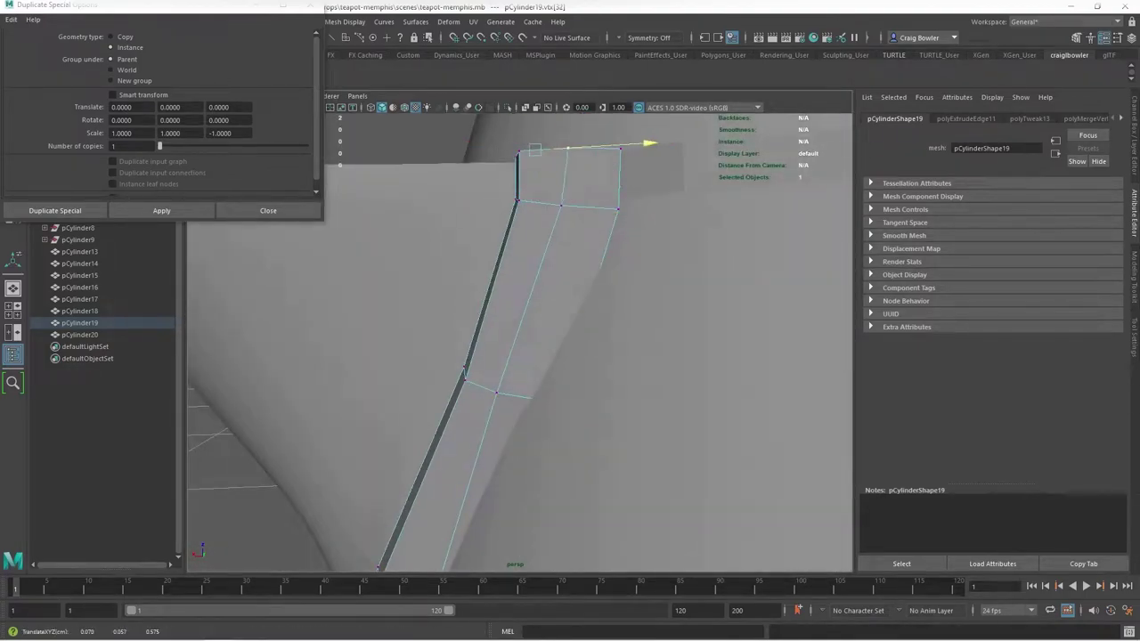
{"action": "scroll", "coordinate": [559, 275], "scroll_direction": "down", "scroll_amount": 5}
Slide the strip's top vertex along X until it meets the spout rim
{"action": "left_click", "coordinate": [558, 275]}
{"action": "mouse_move", "coordinate": [614, 299]}
{"action": "left_mouse_down"}
{"action": "mouse_move", "coordinate": [557, 309]}
{"action": "mouse_move", "coordinate": [550, 361]}
{"action": "mouse_move", "coordinate": [552, 342]}
{"action": "left_mouse_up"}
{"action": "key", "text": "F8"}
{"action": "scroll", "coordinate": [520, 342], "scroll_direction": "down", "scroll_amount": 5}
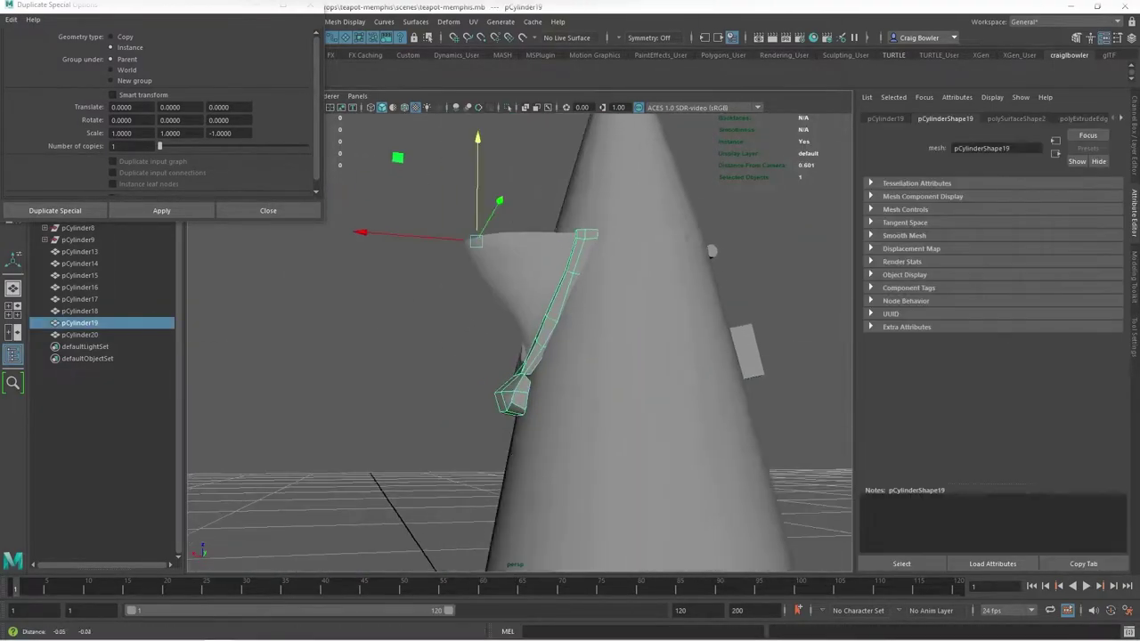
Nudge a group of vertices along pCylinder19 so the strip hugs the cone body
{"action": "key", "text": "F8"}
{"action": "key", "text": "f"}
{"action": "left_click", "coordinate": [693, 303]}
{"action": "key", "text": "d"}
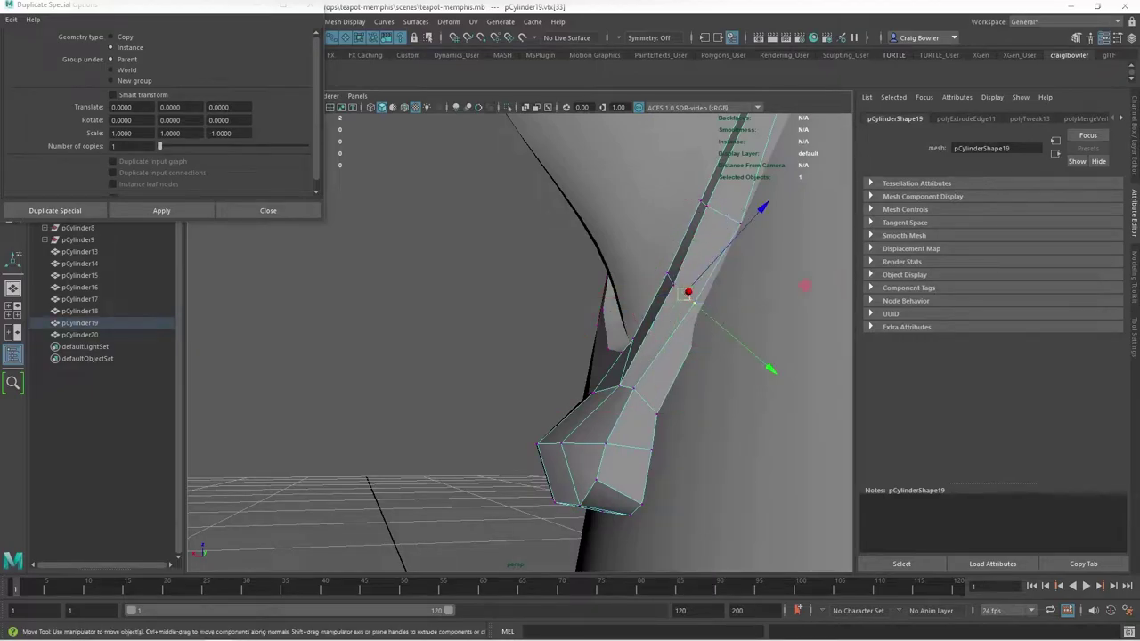
{"action": "mouse_move", "coordinate": [762, 360]}
{"action": "left_mouse_down", "text": "alt"}
{"action": "mouse_move", "coordinate": [730, 357]}
{"action": "mouse_move", "coordinate": [748, 355]}
{"action": "left_mouse_up", "text": "alt"}
{"action": "left_click_drag", "start_coordinate": [762, 348], "coordinate": [697, 287]}
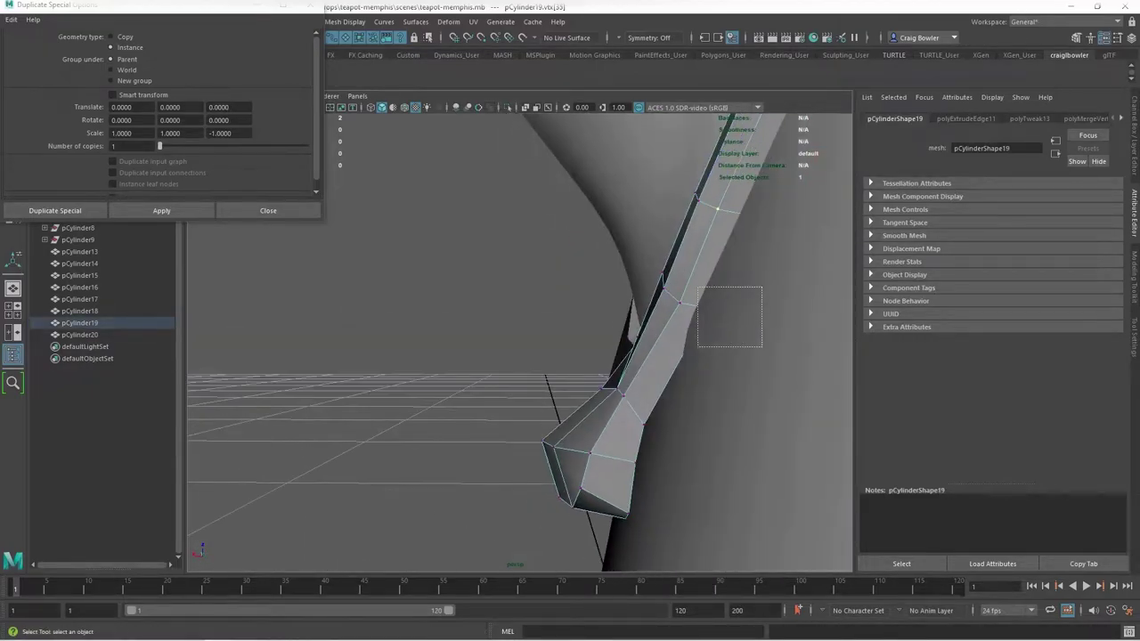
{"action": "left_click_drag", "start_coordinate": [516, 287], "coordinate": [551, 294], "text": "alt"}
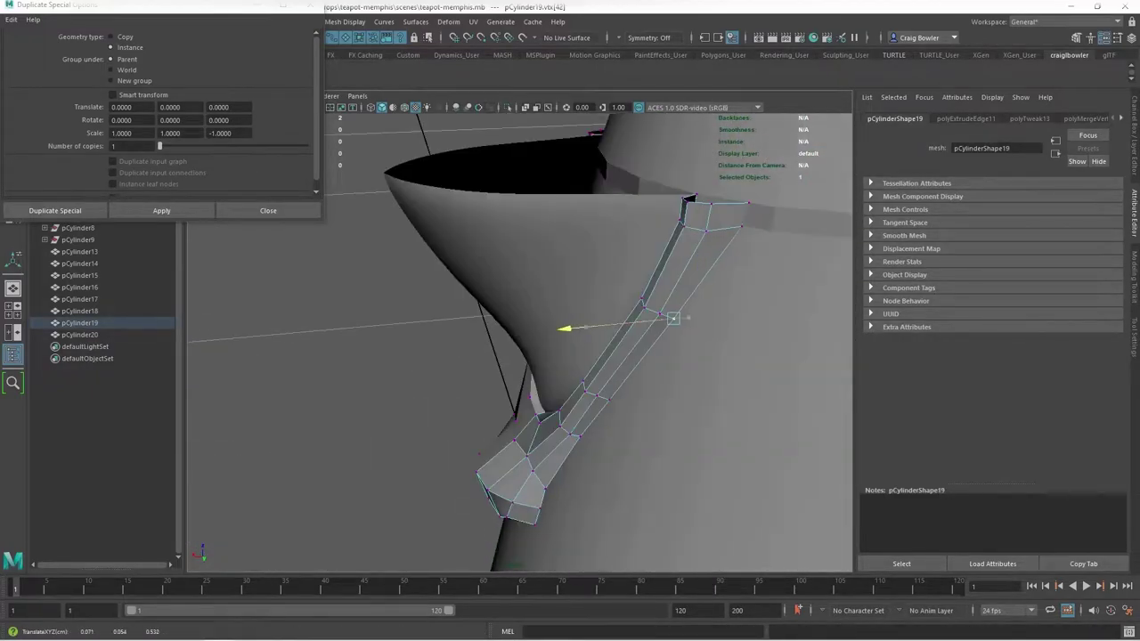
{"action": "left_click_drag", "start_coordinate": [534, 338], "coordinate": [519, 342], "text": "alt"}
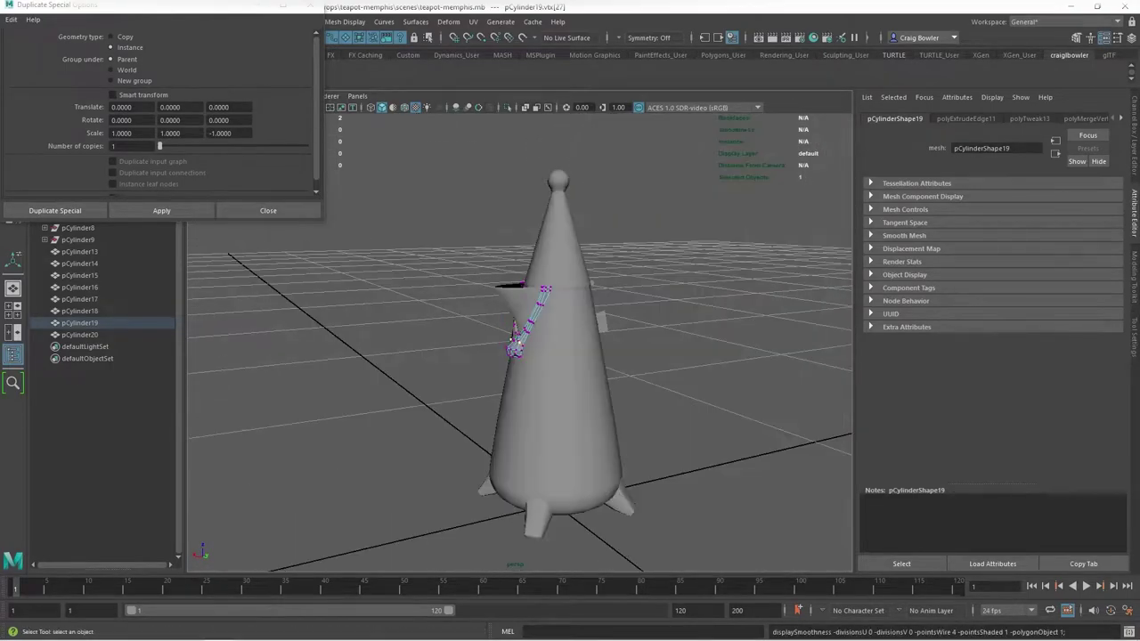
Select a bulb vertex, check the bulb under smooth preview, then orbit the unsmoothed bulb
{"action": "key", "text": "q"}
{"action": "left_click", "coordinate": [519, 342]}
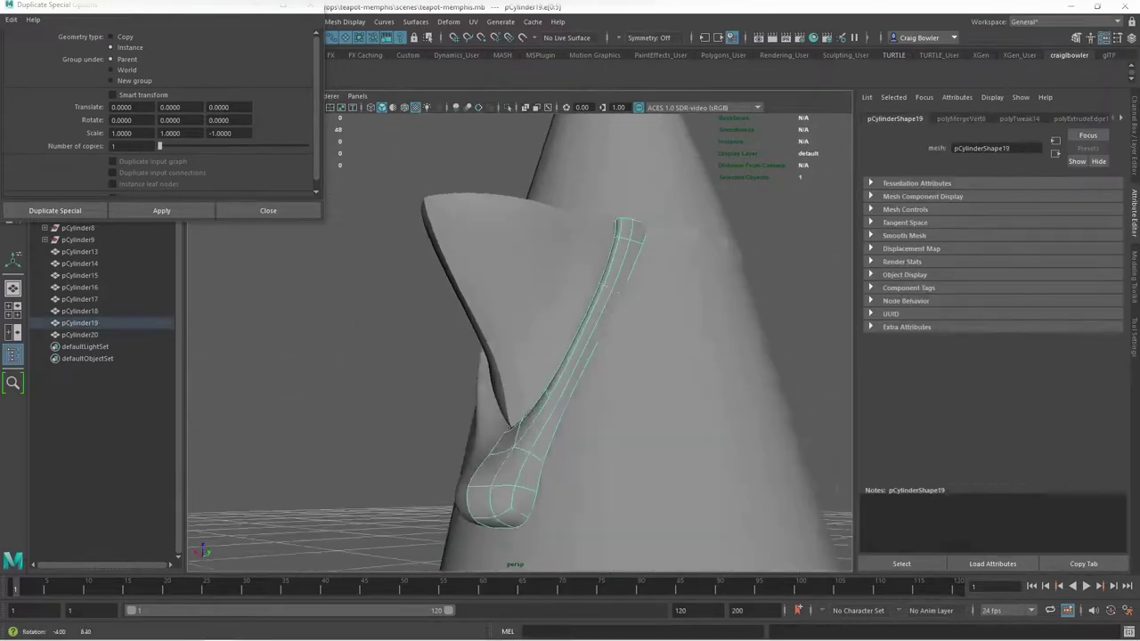
{"action": "key", "text": "3"}
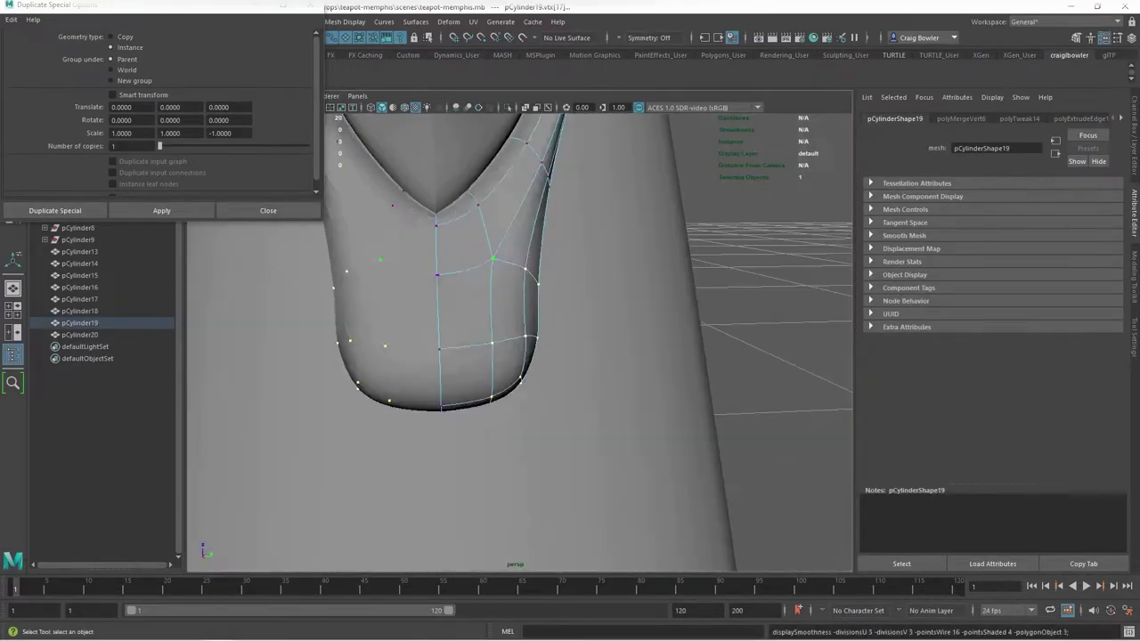
{"action": "key", "text": "1"}
{"action": "mouse_move", "coordinate": [439, 354]}
{"action": "left_mouse_down", "text": "alt"}
{"action": "mouse_move", "coordinate": [473, 321]}
{"action": "mouse_move", "coordinate": [501, 333]}
{"action": "mouse_move", "coordinate": [521, 285]}
{"action": "left_mouse_up", "text": "alt"}
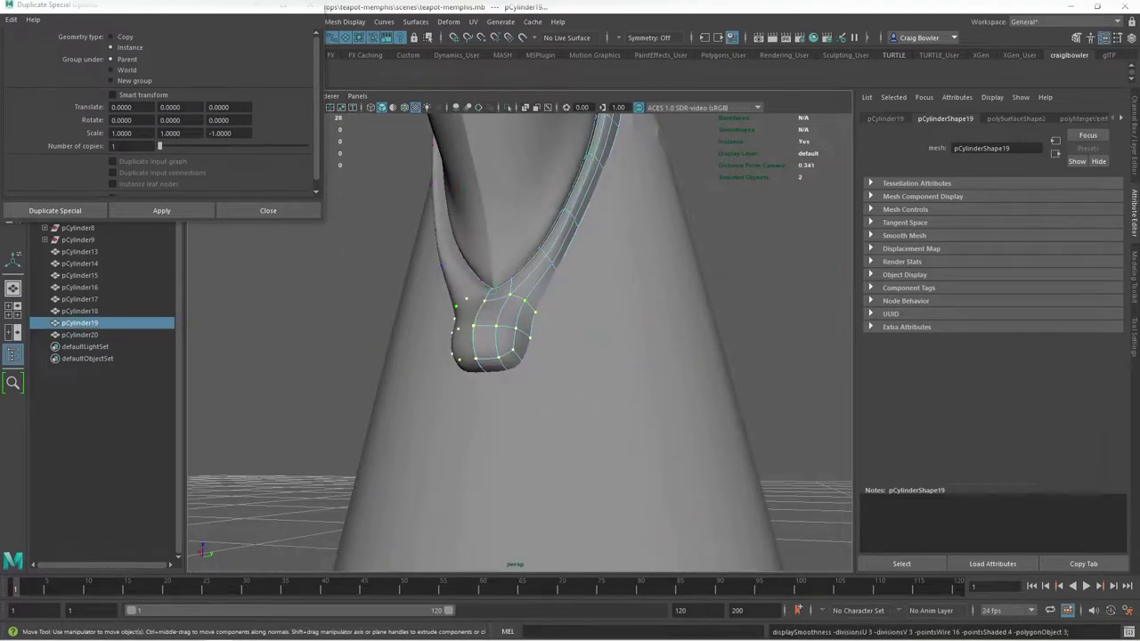
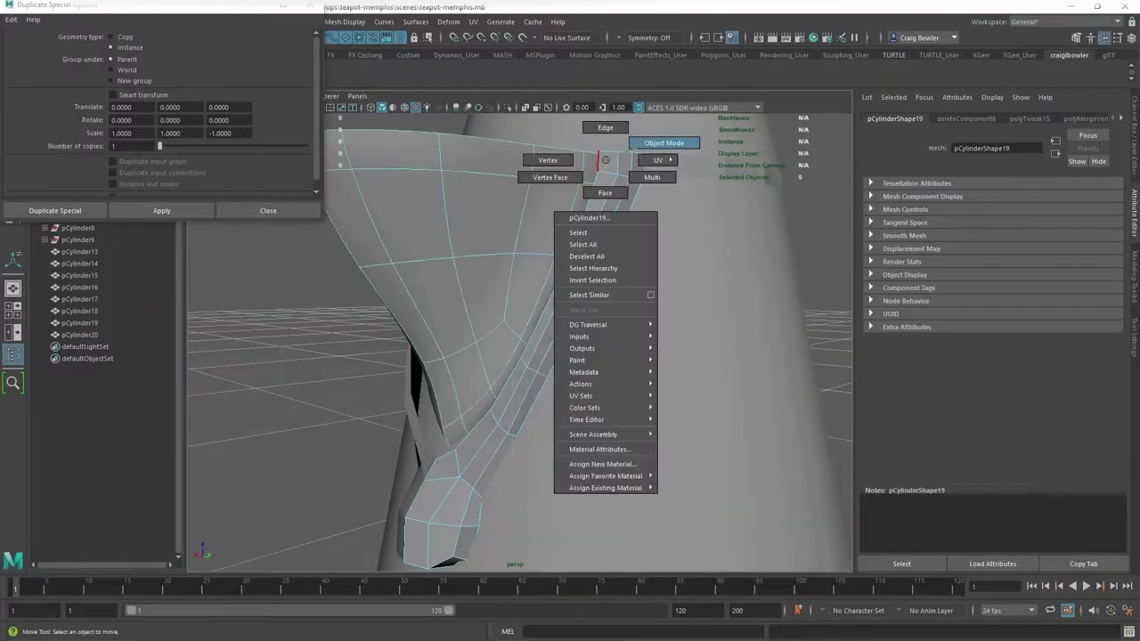
Nudge an edge and a vertex on pCylinder19's foot strip with the Move tool, then frame the strip
{"action": "left_click", "coordinate": [598, 216]}
{"action": "left_click", "coordinate": [695, 167]}
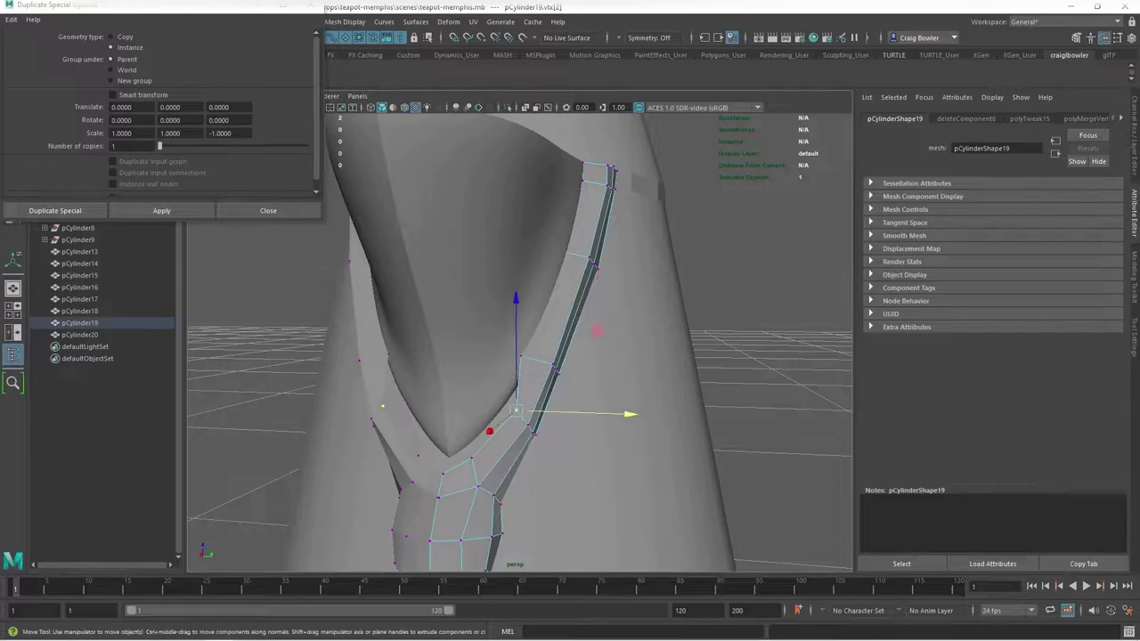
{"action": "key", "text": "q"}
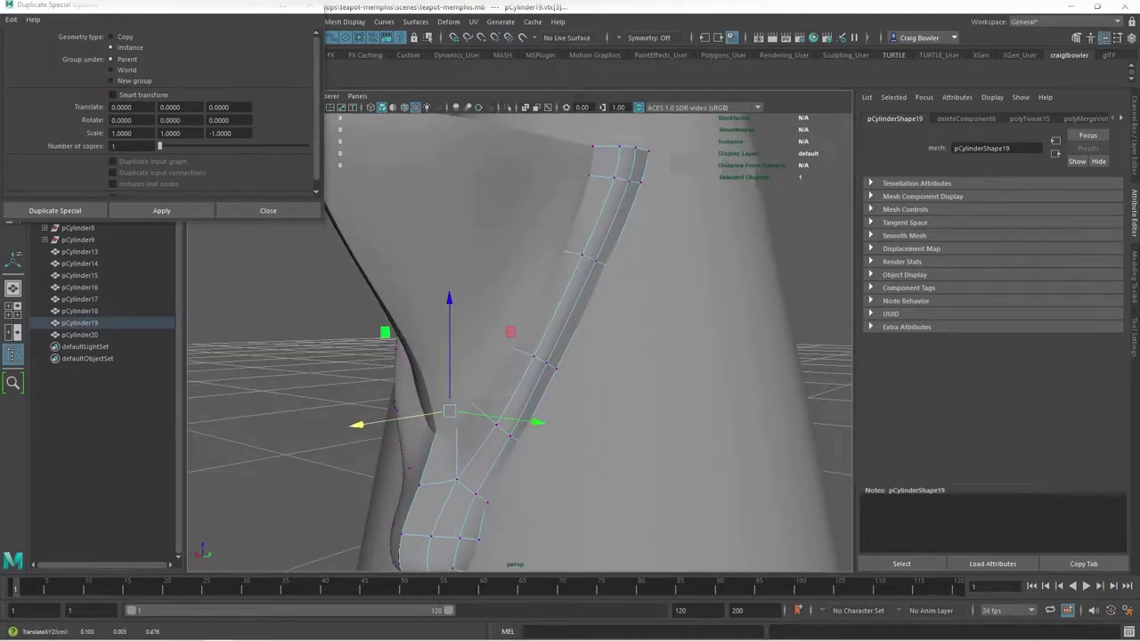
{"action": "left_click_drag", "start_coordinate": [517, 356], "coordinate": [588, 320], "text": "alt"}
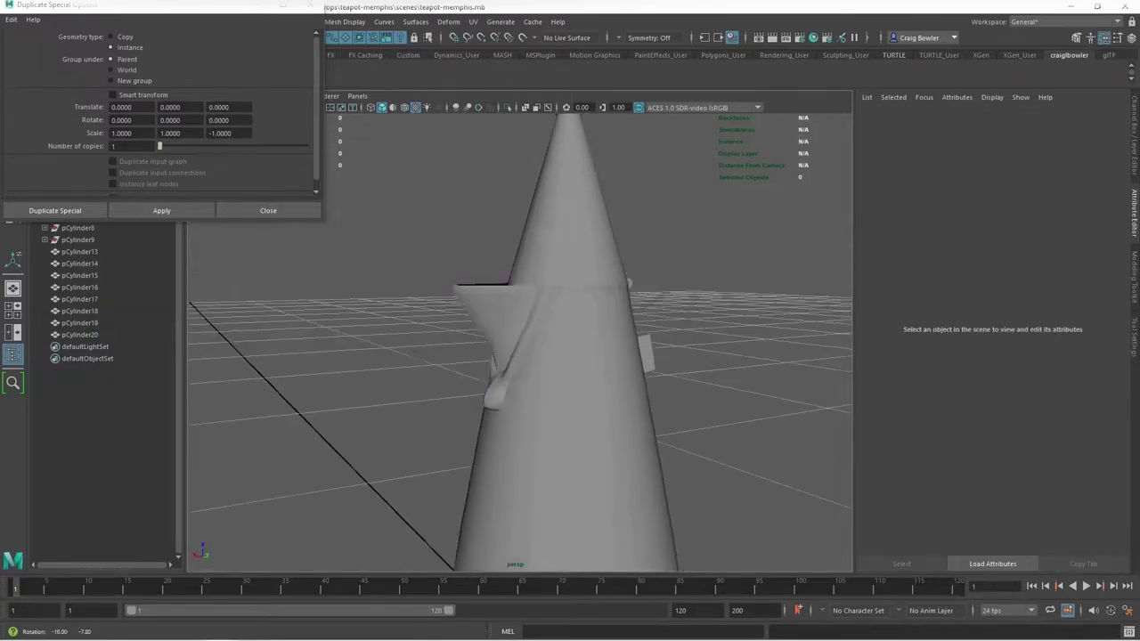
{"action": "left_click", "coordinate": [496, 363]}
{"action": "left_click_drag", "start_coordinate": [490, 358], "coordinate": [623, 357], "text": "alt"}
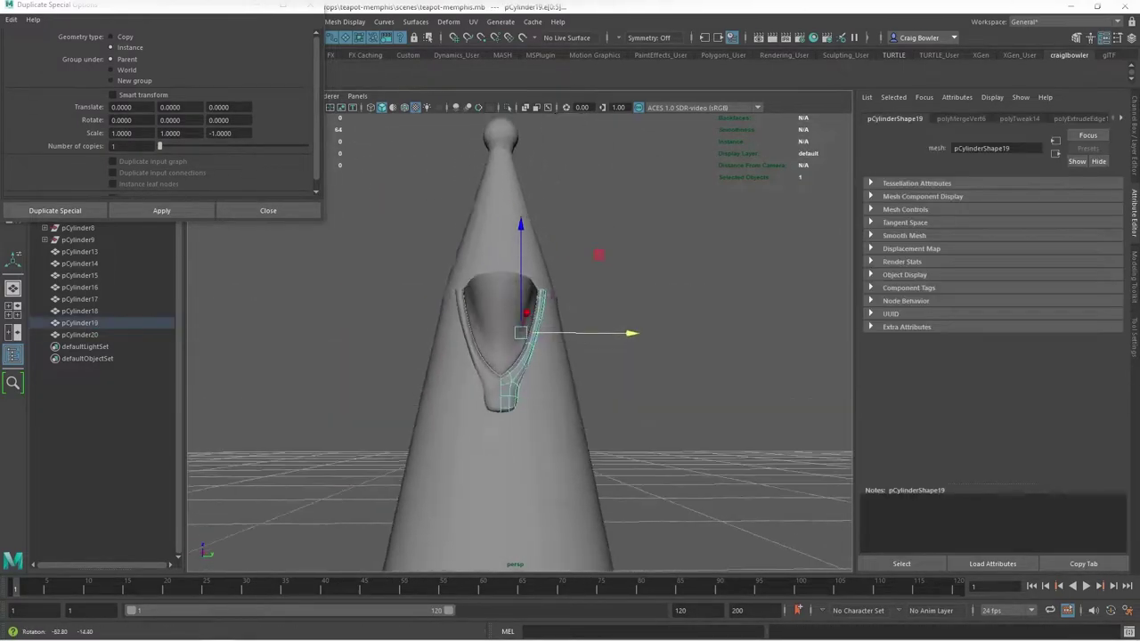
{"action": "left_click", "coordinate": [80, 322]}
{"action": "key", "text": "f"}
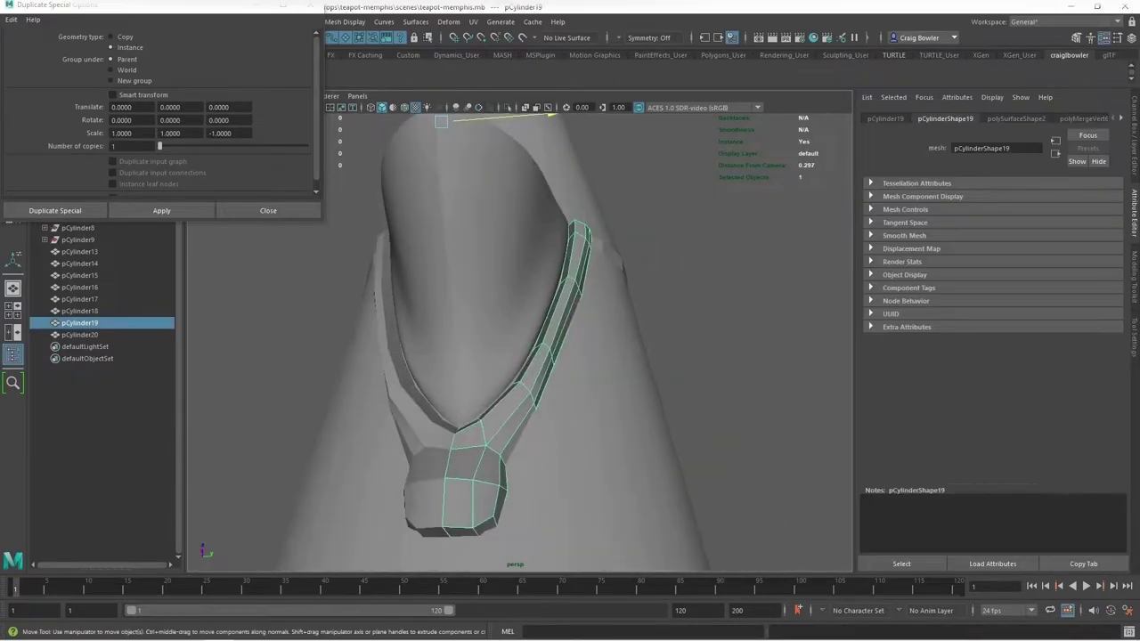
Delete the selected edge loop from the foot strip
{"action": "right_click_drag", "start_coordinate": [543, 418], "coordinate": [578, 405], "text": "ctrl"}
{"action": "mouse_move", "coordinate": [579, 405]}
{"action": "left_mouse_down", "text": "alt"}
{"action": "mouse_move", "coordinate": [445, 268]}
{"action": "mouse_move", "coordinate": [331, 184]}
{"action": "mouse_move", "coordinate": [552, 312]}
{"action": "mouse_move", "coordinate": [498, 267]}
{"action": "left_mouse_up", "text": "alt"}
{"action": "left_click_drag", "start_coordinate": [534, 312], "coordinate": [445, 267], "text": "alt"}
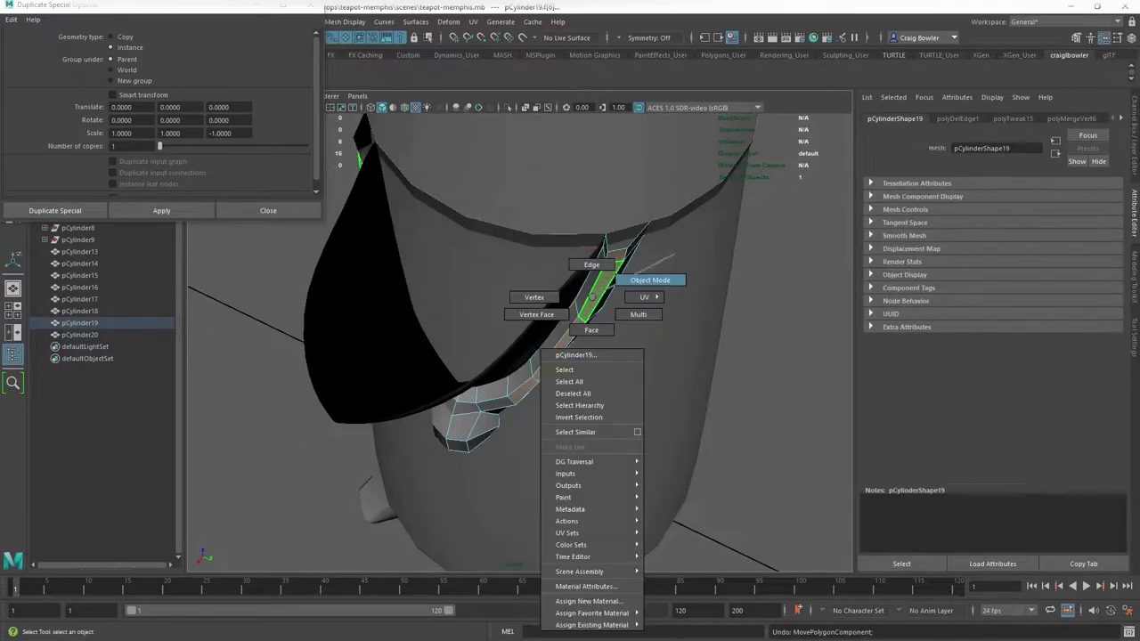
{"action": "right_click_drag", "start_coordinate": [600, 288], "coordinate": [641, 276]}
{"action": "mouse_move", "coordinate": [641, 276]}
{"action": "left_mouse_down", "text": "alt"}
{"action": "mouse_move", "coordinate": [534, 294]}
{"action": "mouse_move", "coordinate": [480, 400]}
{"action": "left_mouse_up", "text": "alt"}
{"action": "key", "text": "f"}
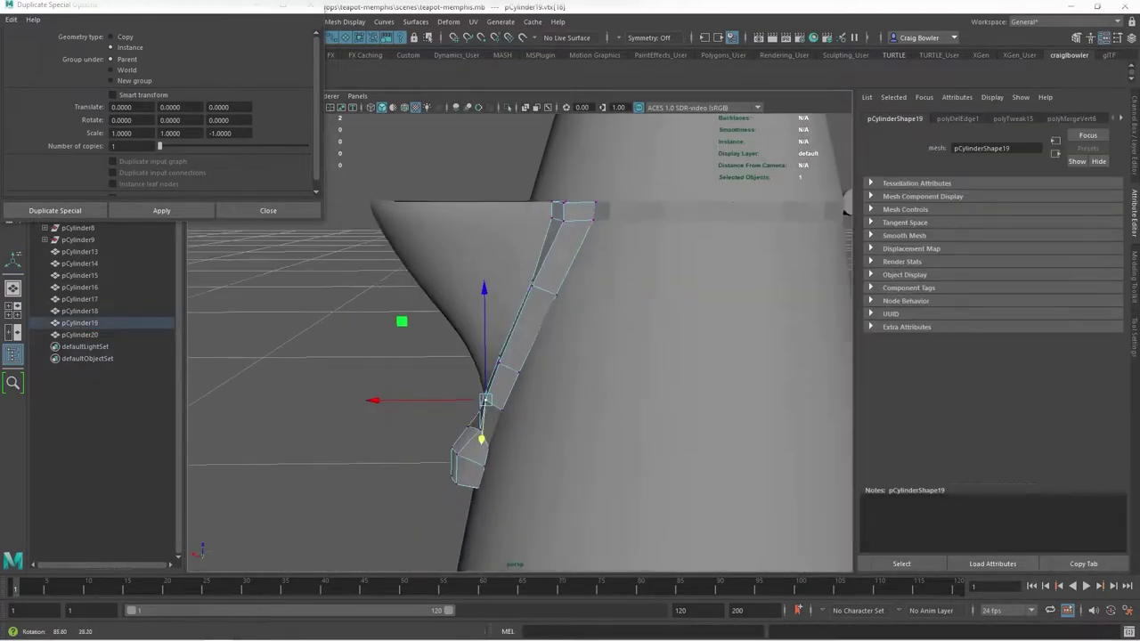
{"action": "mouse_move", "coordinate": [534, 312]}
{"action": "left_mouse_down", "text": "alt"}
{"action": "mouse_move", "coordinate": [480, 267]}
{"action": "mouse_move", "coordinate": [445, 140]}
{"action": "mouse_move", "coordinate": [526, 302]}
{"action": "mouse_move", "coordinate": [400, 356]}
{"action": "left_mouse_up", "text": "alt"}
Select the vertices at the strip's lower end so they hug the cone surface
{"action": "right_click", "coordinate": [526, 302]}
{"action": "left_click", "coordinate": [468, 302]}
{"action": "mouse_move", "coordinate": [374, 463]}
{"action": "left_mouse_down"}
{"action": "mouse_move", "coordinate": [499, 552]}
{"action": "mouse_move", "coordinate": [325, 507]}
{"action": "left_mouse_up"}
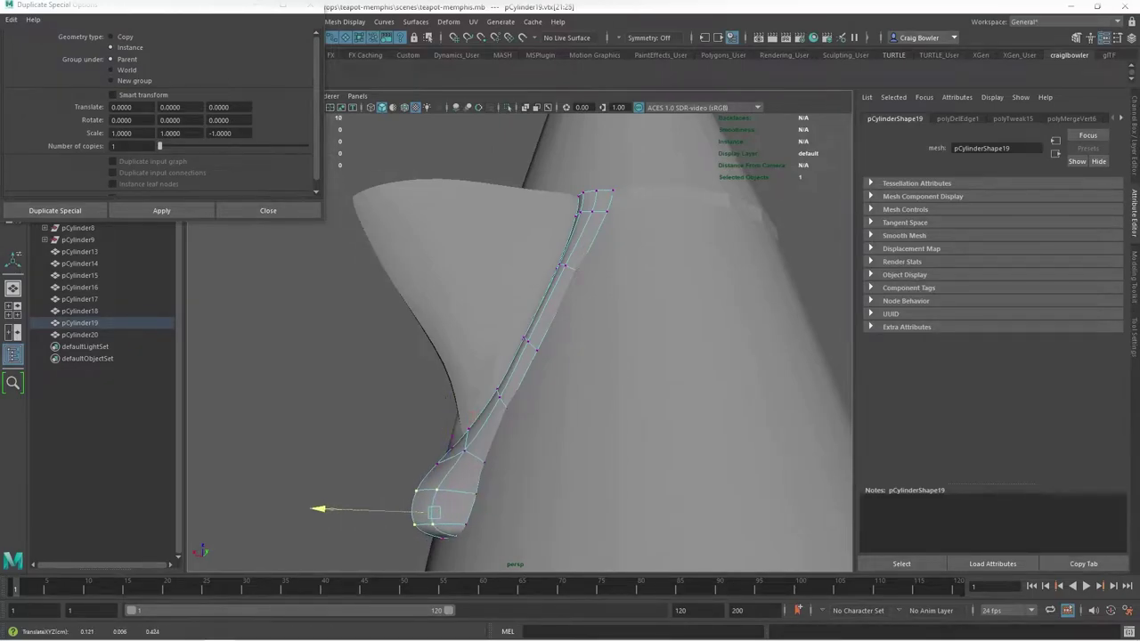
{"action": "mouse_move", "coordinate": [498, 356]}
{"action": "left_mouse_down", "text": "alt"}
{"action": "mouse_move", "coordinate": [535, 356]}
{"action": "mouse_move", "coordinate": [445, 294]}
{"action": "mouse_move", "coordinate": [499, 338]}
{"action": "mouse_move", "coordinate": [552, 303]}
{"action": "left_mouse_up", "text": "alt"}
{"action": "left_click", "coordinate": [490, 490]}
Try a bevel on edge e[34] at the strip's foot, then undo it
{"action": "key", "text": "F10"}
{"action": "left_click", "coordinate": [499, 321]}
{"action": "left_click_drag", "start_coordinate": [497, 333], "coordinate": [472, 356], "text": "alt"}
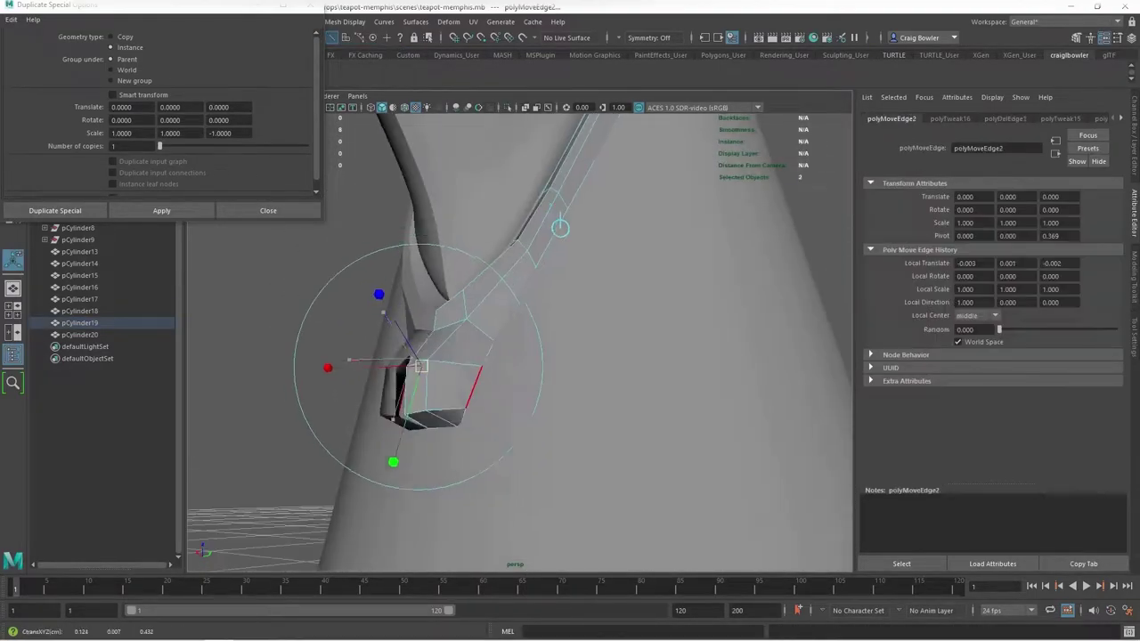
{"action": "right_click_drag", "start_coordinate": [471, 369], "coordinate": [540, 368], "text": "shift"}
{"action": "key", "text": "ctrl+z"}
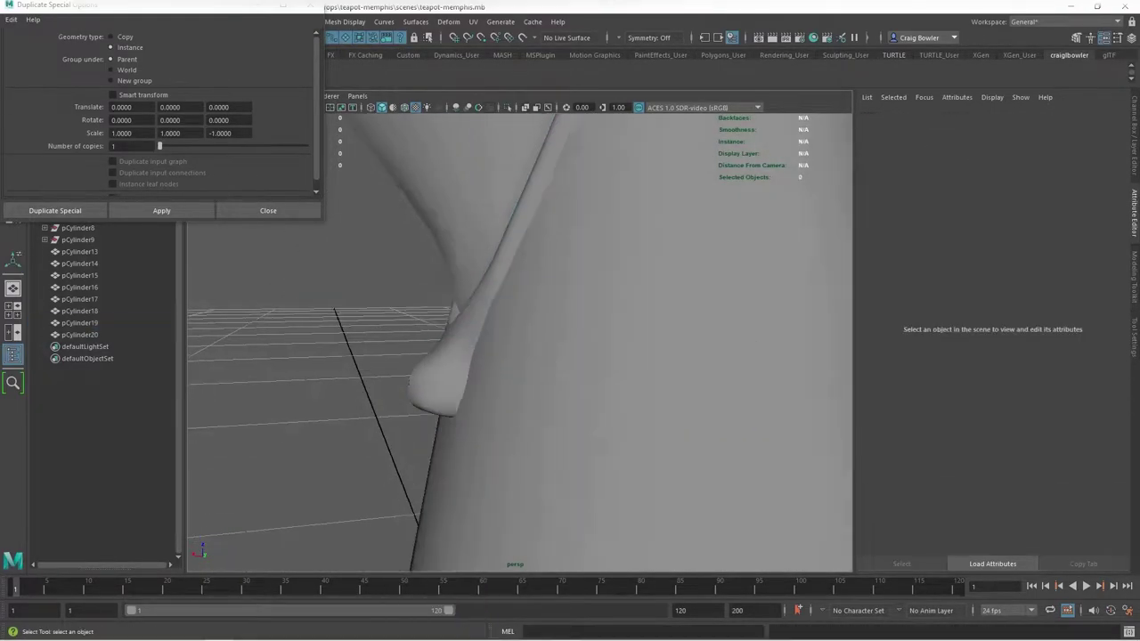
{"action": "key", "text": "ctrl+z"}
{"action": "key", "text": "ctrl+z"}
{"action": "right_click", "coordinate": [457, 303]}
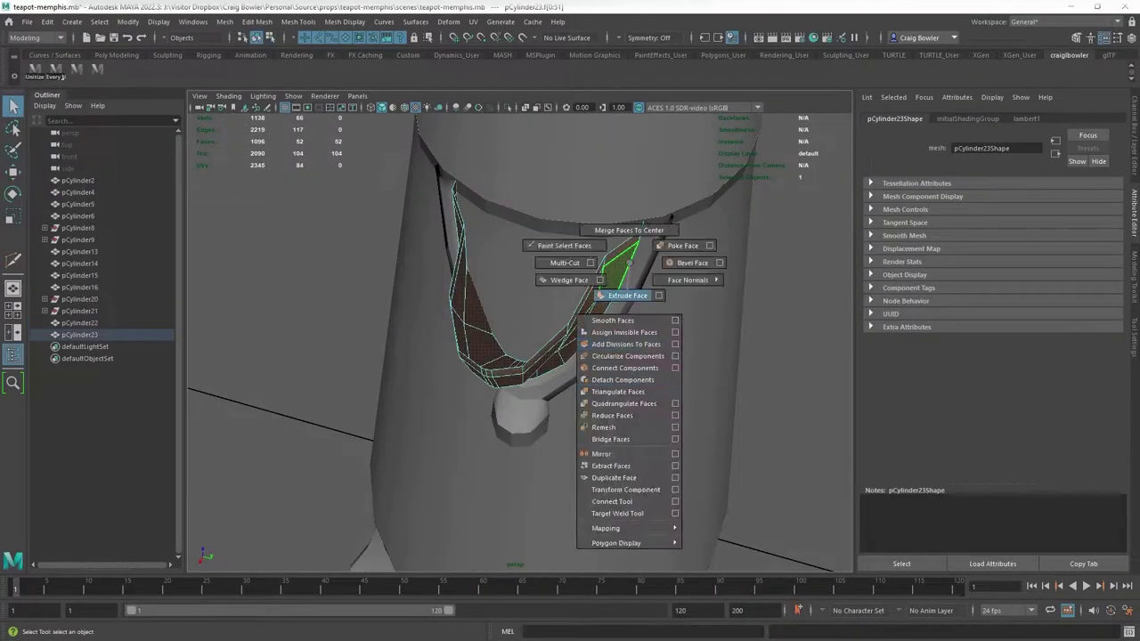
Extrude the spout's selected top faces into a rim
{"action": "right_click_drag", "start_coordinate": [590, 254], "coordinate": [590, 293], "text": "shift"}
{"action": "left_click_drag", "start_coordinate": [667, 249], "coordinate": [699, 227], "text": "alt"}
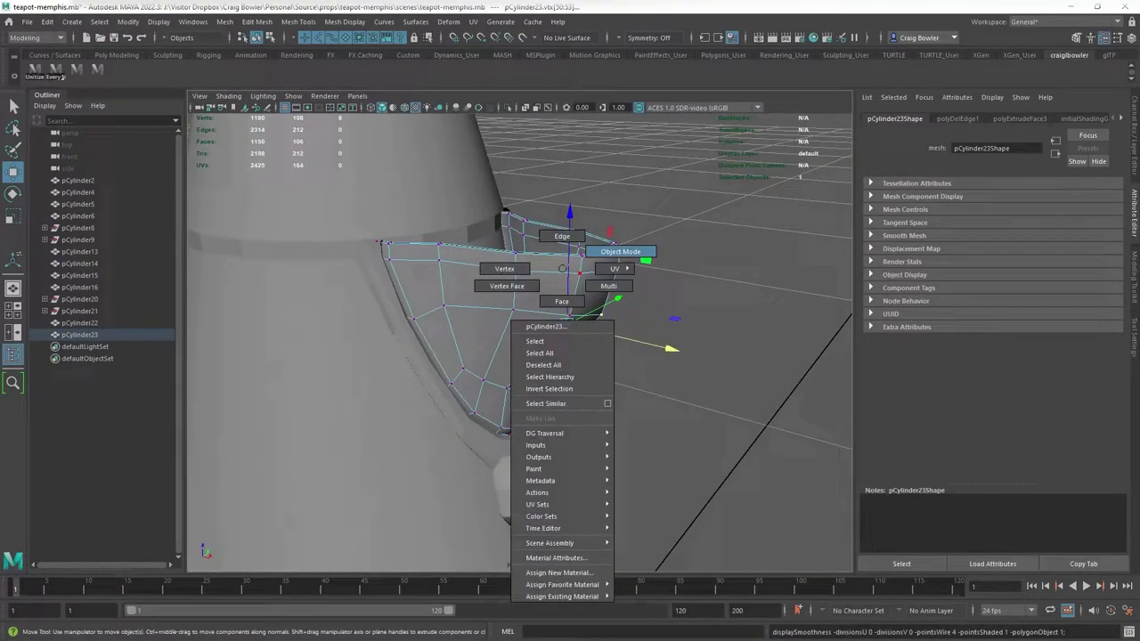
{"action": "left_click", "coordinate": [620, 251]}
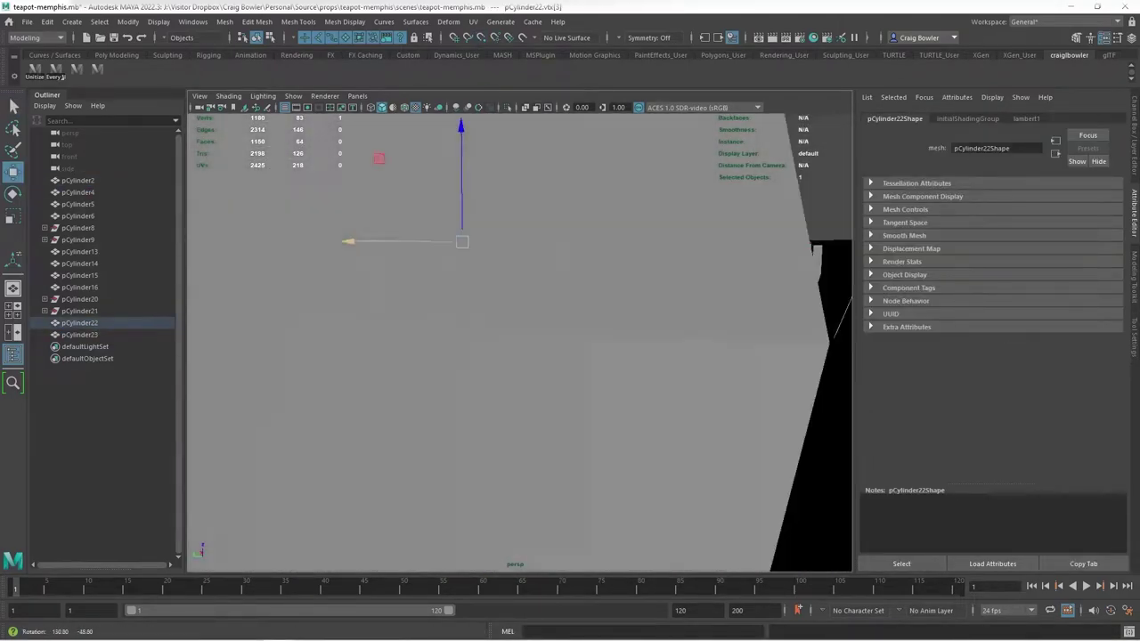
Isolate pCylinder22 and move its right-arm vertices inward against the cone body
{"action": "key", "text": "alt+h"}
{"action": "key", "text": "f"}
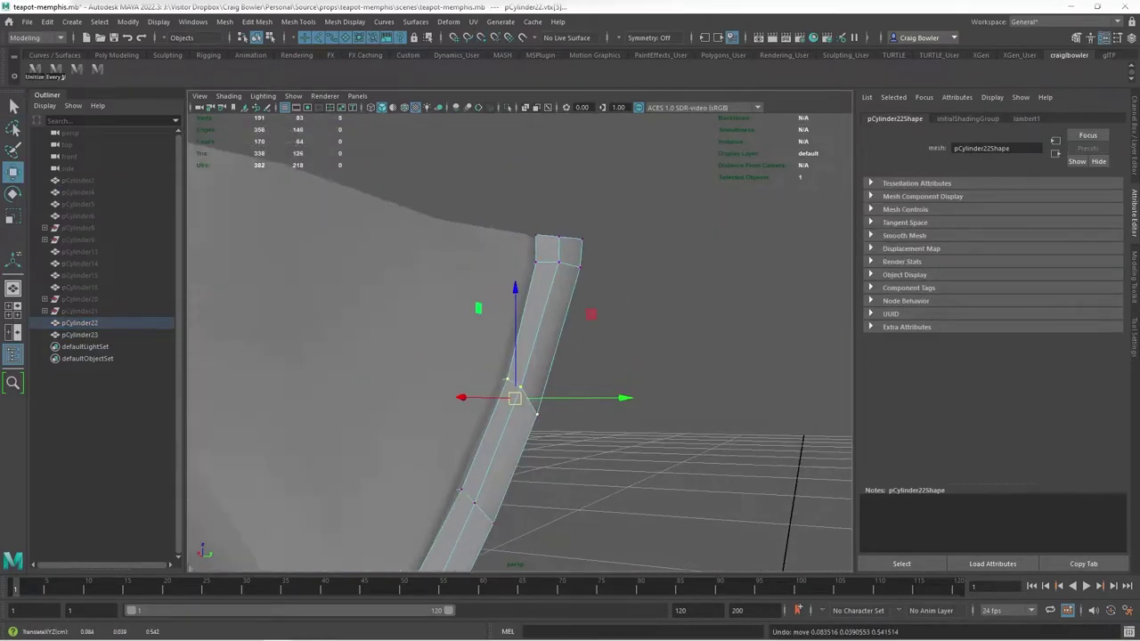
{"action": "key", "text": "ctrl+shift+t"}
{"action": "left_click_drag", "start_coordinate": [516, 338], "coordinate": [624, 339], "text": "alt"}
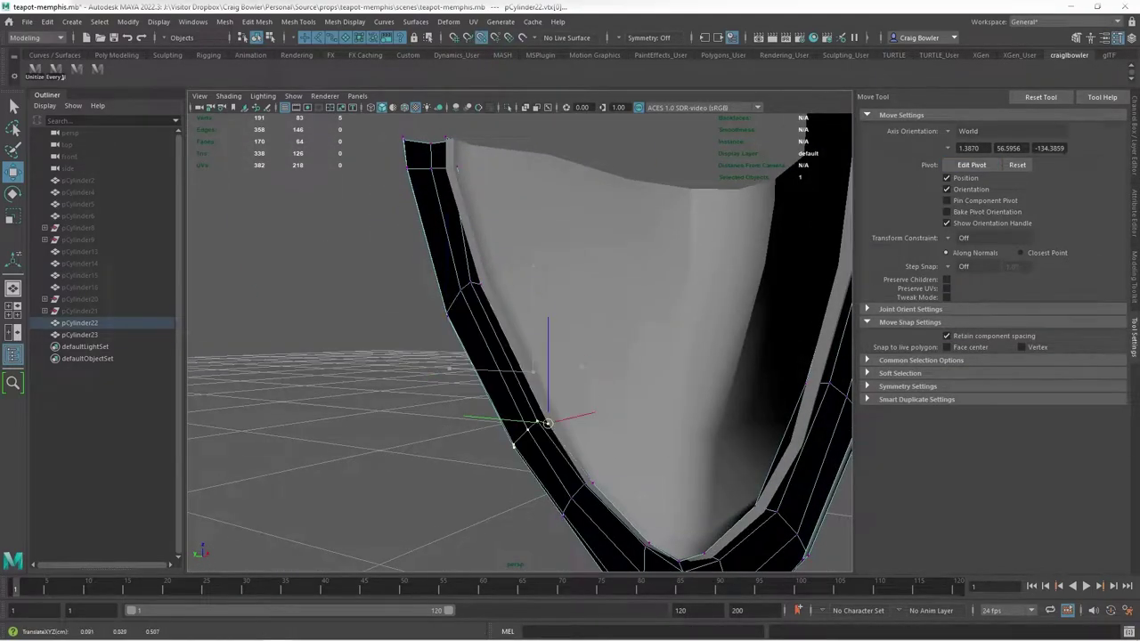
{"action": "left_click_drag", "start_coordinate": [548, 423], "coordinate": [539, 411], "text": "alt"}
{"action": "middle_click_drag", "start_coordinate": [552, 392], "coordinate": [469, 192], "text": "alt"}
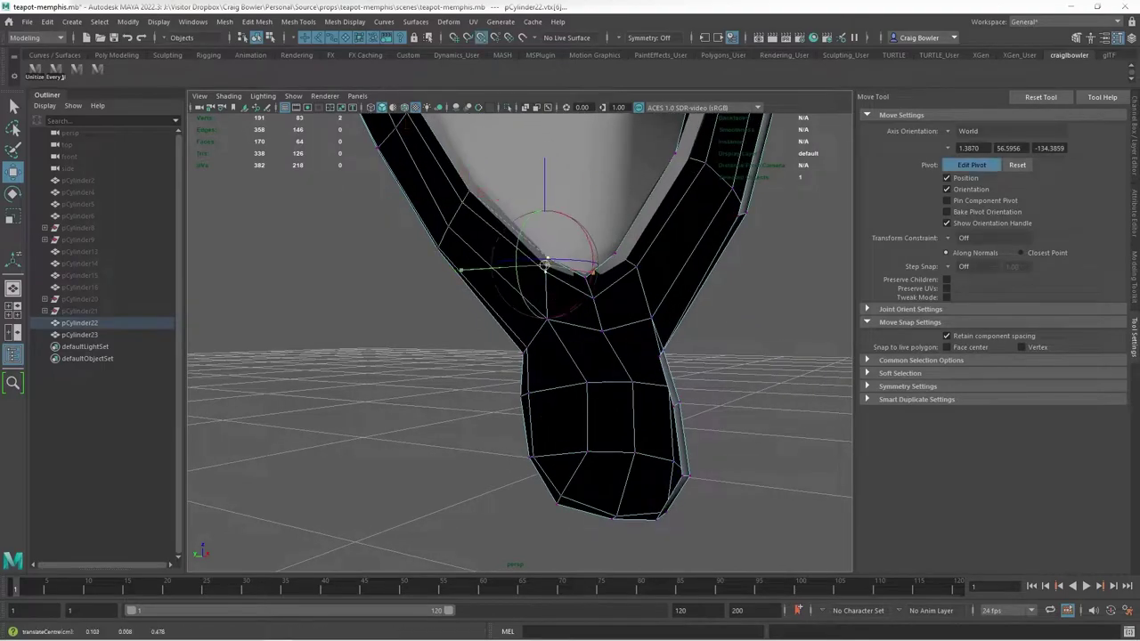
{"action": "left_click_drag", "start_coordinate": [517, 357], "coordinate": [481, 357], "text": "alt"}
{"action": "key", "text": "q"}
{"action": "key", "text": "q"}
{"action": "scroll", "coordinate": [520, 338], "scroll_direction": "up", "scroll_amount": 3}
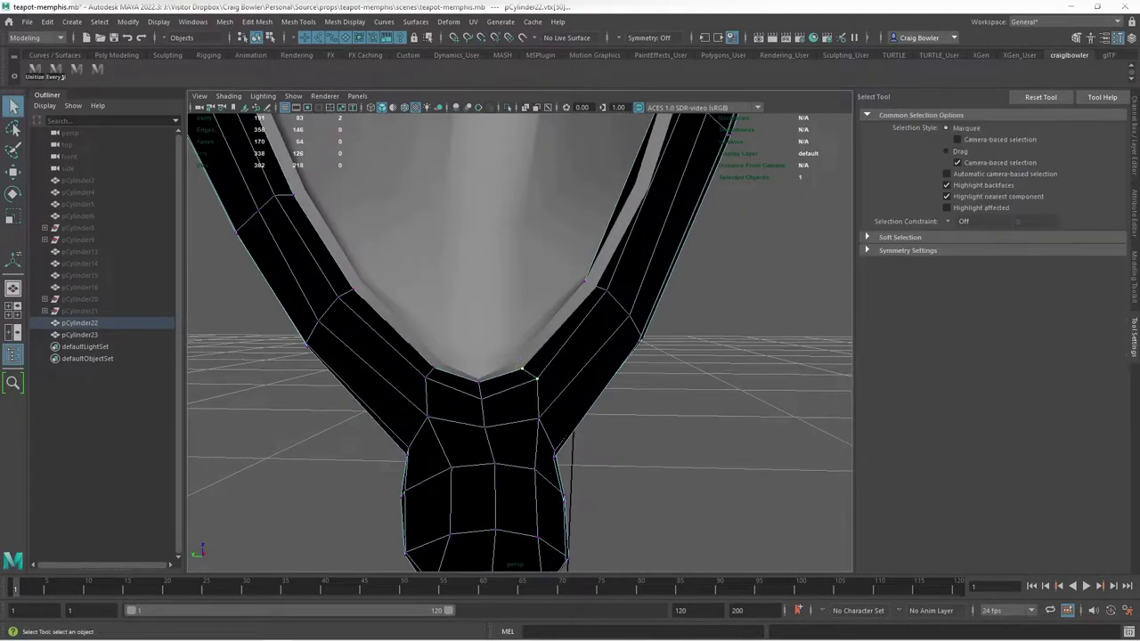
{"action": "left_click_drag", "start_coordinate": [637, 206], "coordinate": [578, 312], "text": "alt"}
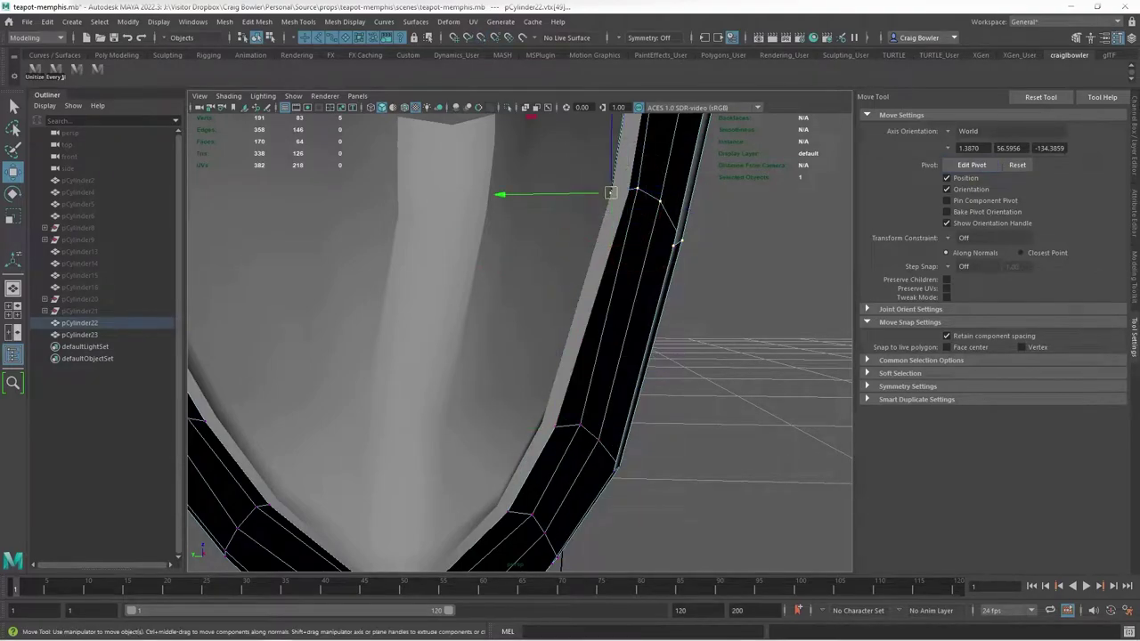
{"action": "left_click_drag", "start_coordinate": [520, 339], "coordinate": [498, 293], "text": "alt"}
{"action": "left_click_drag", "start_coordinate": [570, 356], "coordinate": [534, 338], "text": "alt"}
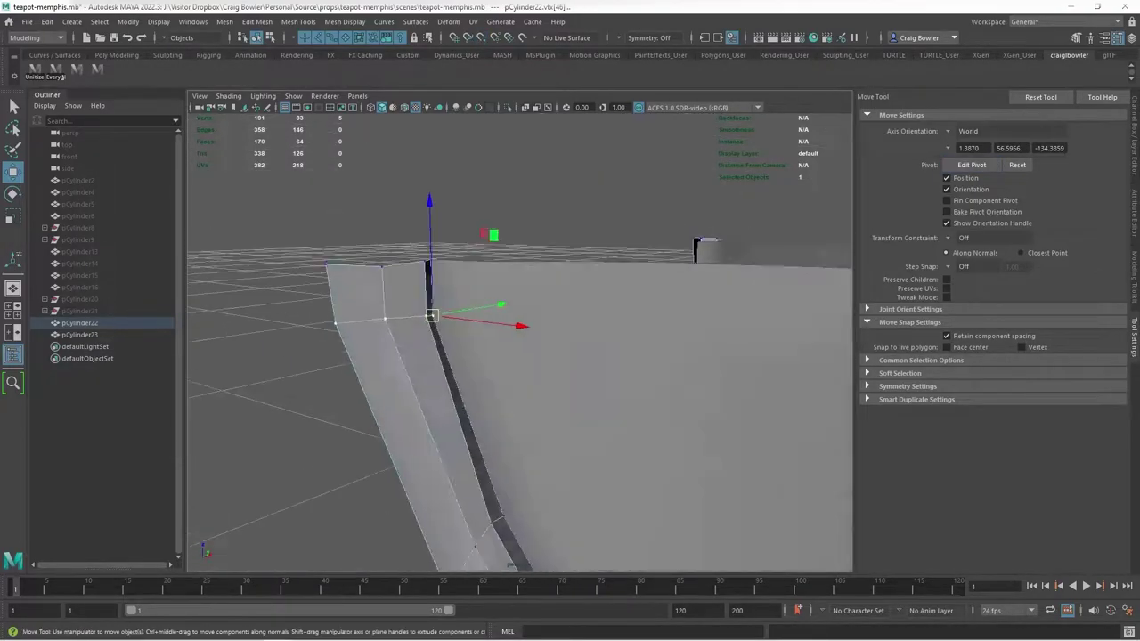
Add a Multi-Cut edge across the rim of spout pCylinder23
{"action": "key", "text": "q"}
{"action": "left_click", "coordinate": [572, 433]}
{"action": "mouse_move", "coordinate": [573, 432]}
{"action": "left_mouse_down", "text": "alt"}
{"action": "mouse_move", "coordinate": [534, 373]}
{"action": "mouse_move", "coordinate": [570, 294]}
{"action": "left_mouse_up", "text": "alt"}
{"action": "right_click_drag", "start_coordinate": [570, 294], "coordinate": [570, 283], "text": "shift"}
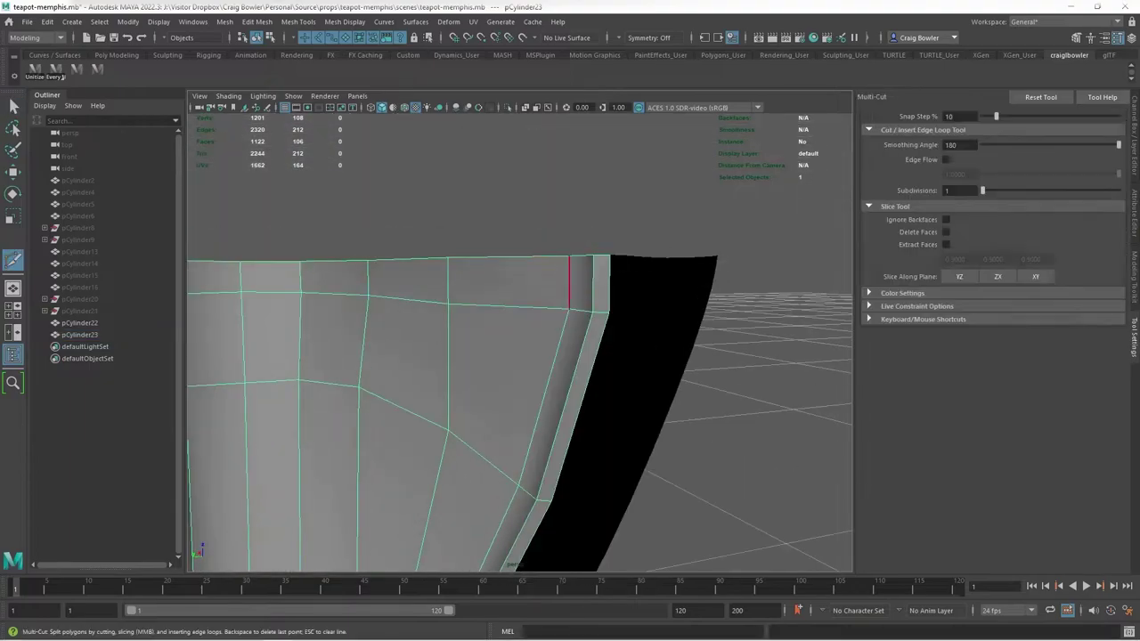
{"action": "left_click_drag", "start_coordinate": [606, 256], "coordinate": [569, 294], "text": "alt"}
{"action": "key", "text": "q"}
Move the spout rim's edges and corner faces to reshape its corners
{"action": "right_click_drag", "start_coordinate": [570, 294], "coordinate": [534, 320], "text": "alt"}
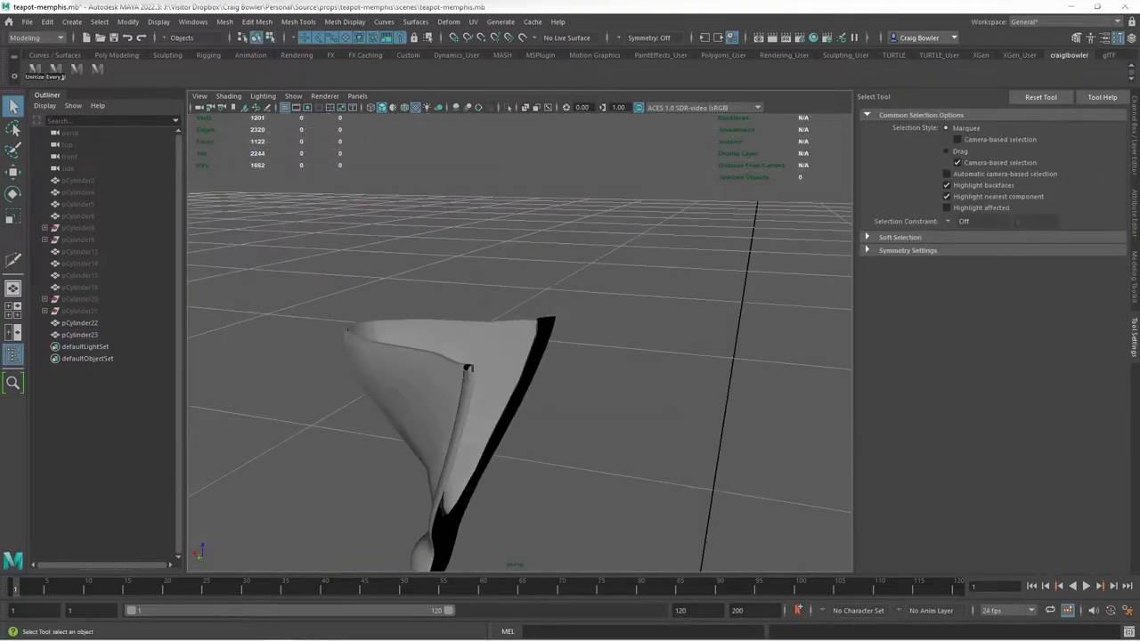
{"action": "left_click_drag", "start_coordinate": [534, 320], "coordinate": [516, 356], "text": "alt"}
{"action": "right_click_drag", "start_coordinate": [520, 419], "coordinate": [570, 418], "text": "alt"}
{"action": "left_click_drag", "start_coordinate": [520, 418], "coordinate": [552, 409], "text": "alt"}
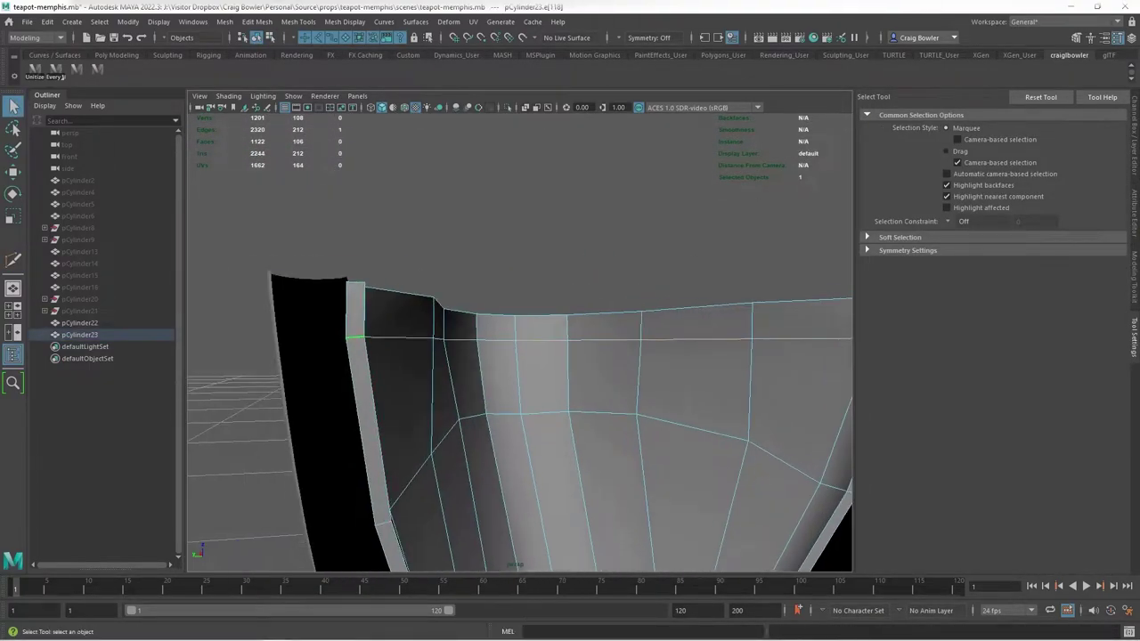
{"action": "right_click_drag", "start_coordinate": [569, 418], "coordinate": [534, 418], "text": "alt"}
{"action": "left_click_drag", "start_coordinate": [570, 374], "coordinate": [610, 355], "text": "alt"}
{"action": "key", "text": "w"}
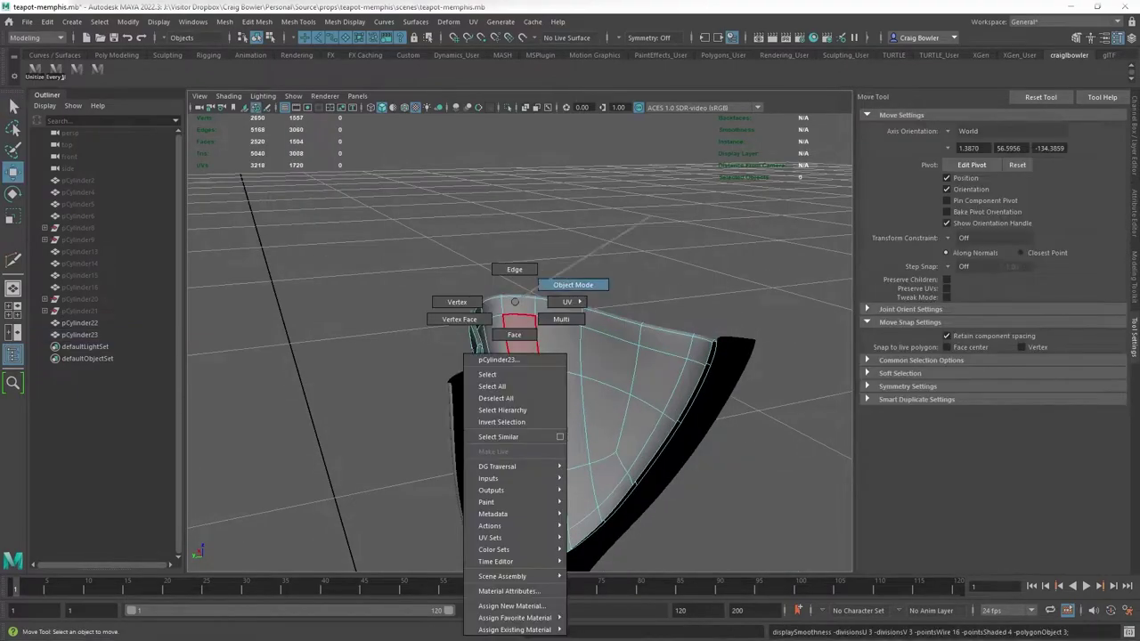
{"action": "right_click_drag", "start_coordinate": [515, 302], "coordinate": [514, 269]}
{"action": "scroll", "coordinate": [520, 356], "scroll_direction": "up", "scroll_amount": 5}
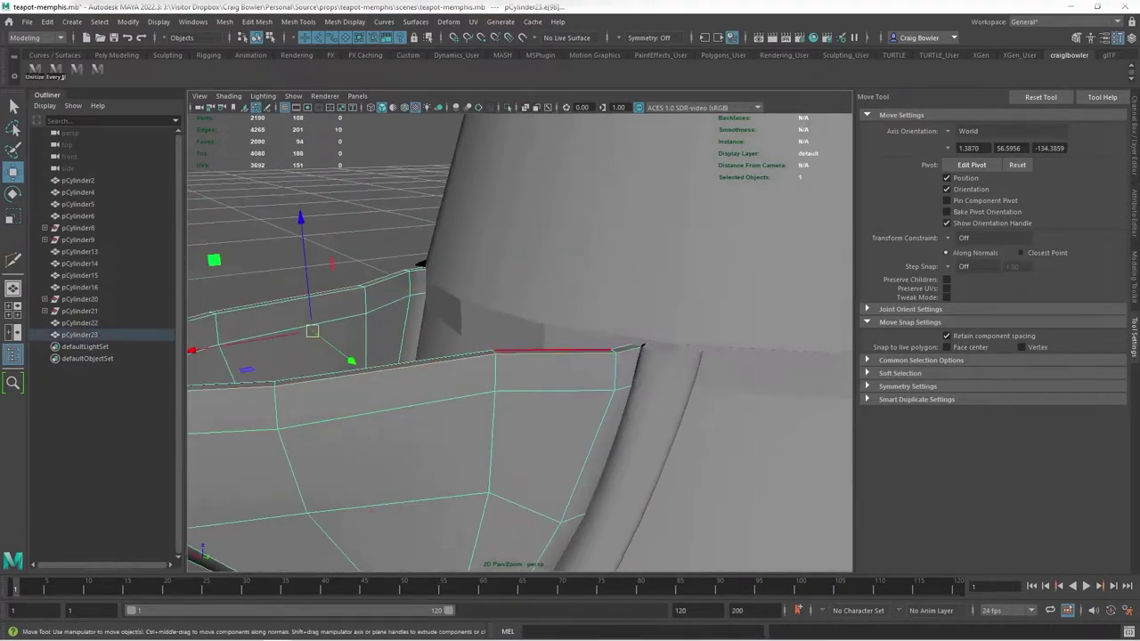
{"action": "mouse_move", "coordinate": [520, 356]}
{"action": "left_mouse_down", "text": "alt"}
{"action": "mouse_move", "coordinate": [569, 373]}
{"action": "mouse_move", "coordinate": [535, 356]}
{"action": "mouse_move", "coordinate": [552, 365]}
{"action": "left_mouse_up", "text": "alt"}
{"action": "key", "text": "ctrl+F9"}
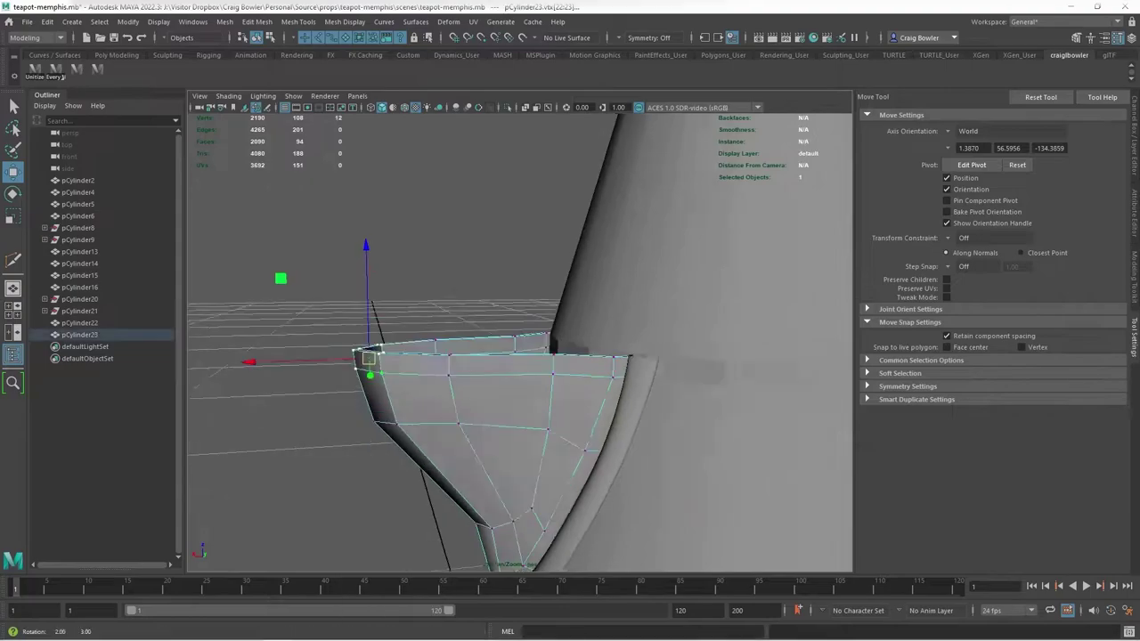
Isolate pCylinder22 and adjust its top vertices, leaving a single 153-vertex arm
{"action": "right_click_drag", "start_coordinate": [369, 358], "coordinate": [407, 359]}
{"action": "scroll", "coordinate": [534, 356], "scroll_direction": "down", "scroll_amount": 5}
{"action": "left_click_drag", "start_coordinate": [534, 356], "coordinate": [579, 338], "text": "alt"}
{"action": "scroll", "coordinate": [682, 383], "scroll_direction": "up", "scroll_amount": 8}
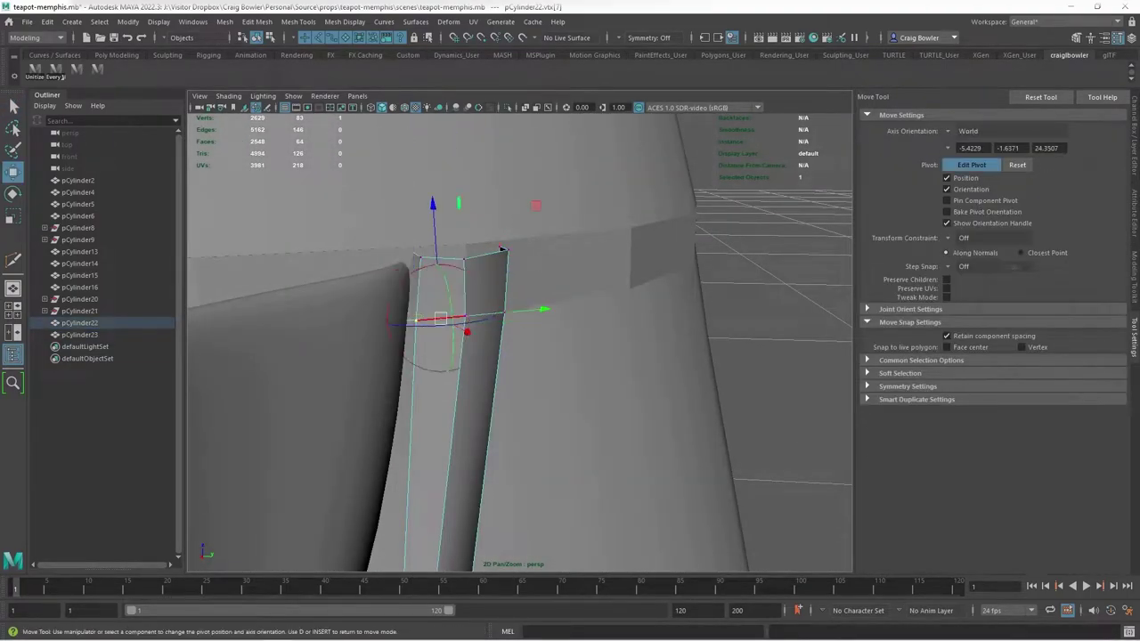
{"action": "mouse_move", "coordinate": [503, 250]}
{"action": "left_mouse_down", "text": "alt"}
{"action": "mouse_move", "coordinate": [481, 285]}
{"action": "mouse_move", "coordinate": [505, 293]}
{"action": "left_mouse_up", "text": "alt"}
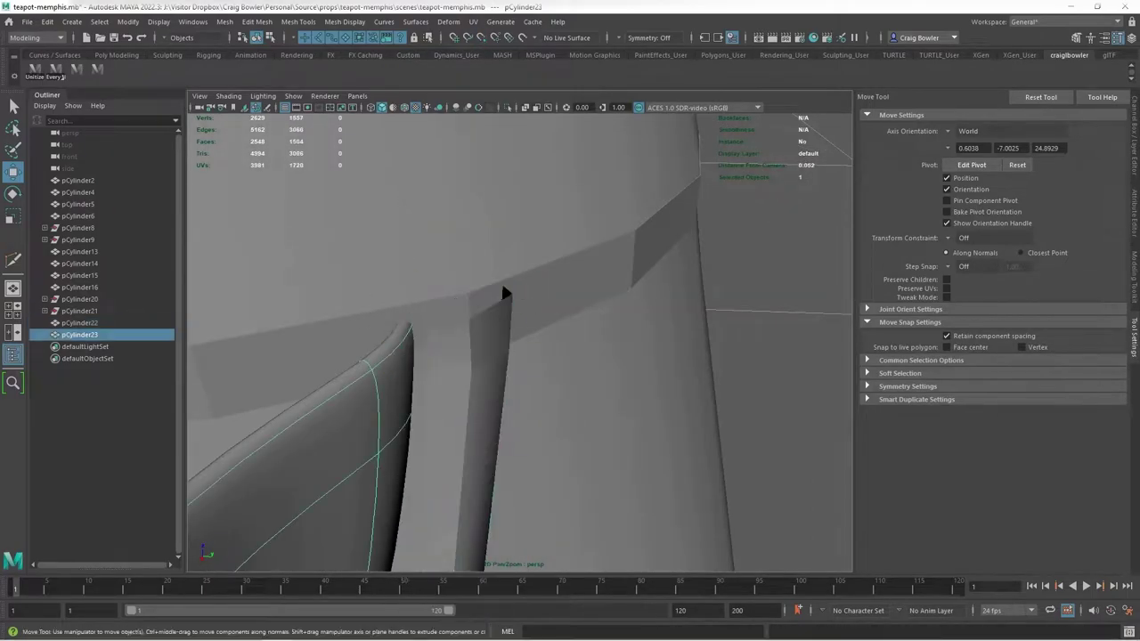
{"action": "key", "text": "alt+h"}
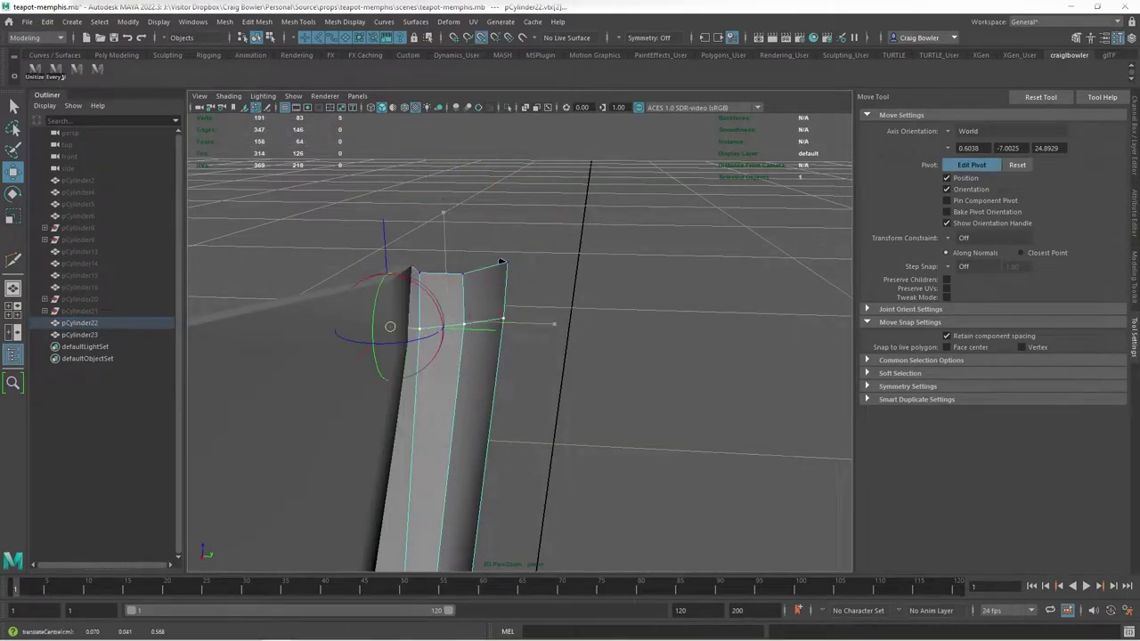
{"action": "left_click_drag", "start_coordinate": [389, 327], "coordinate": [332, 274], "text": "alt"}
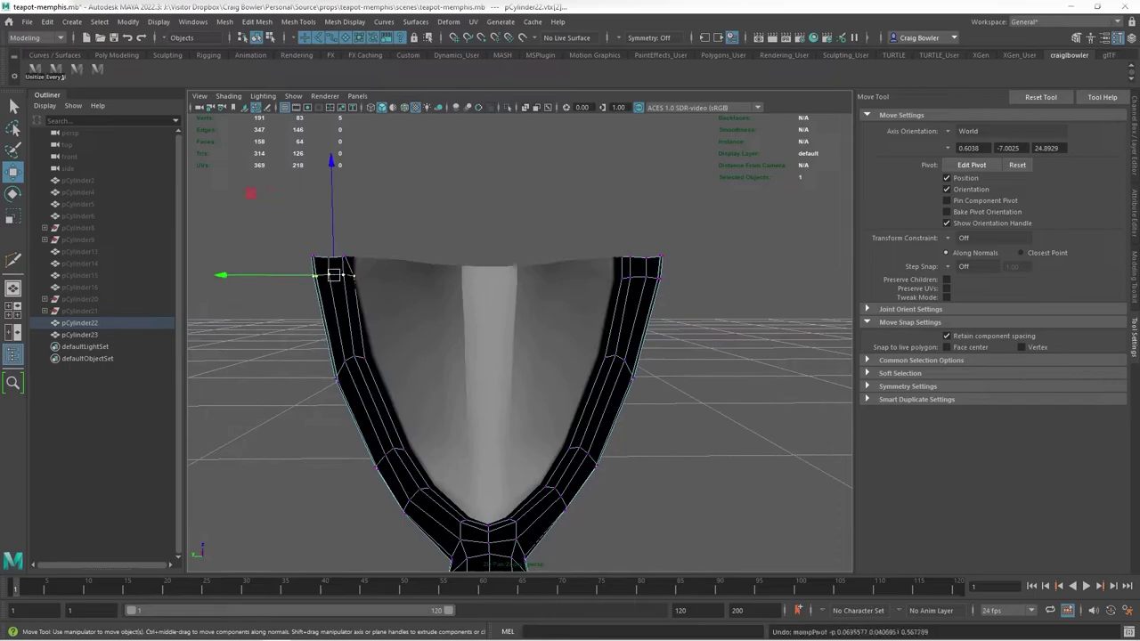
{"action": "key", "text": "F8"}
{"action": "key", "text": "q"}
{"action": "scroll", "coordinate": [404, 385], "scroll_direction": "down", "scroll_amount": 3}
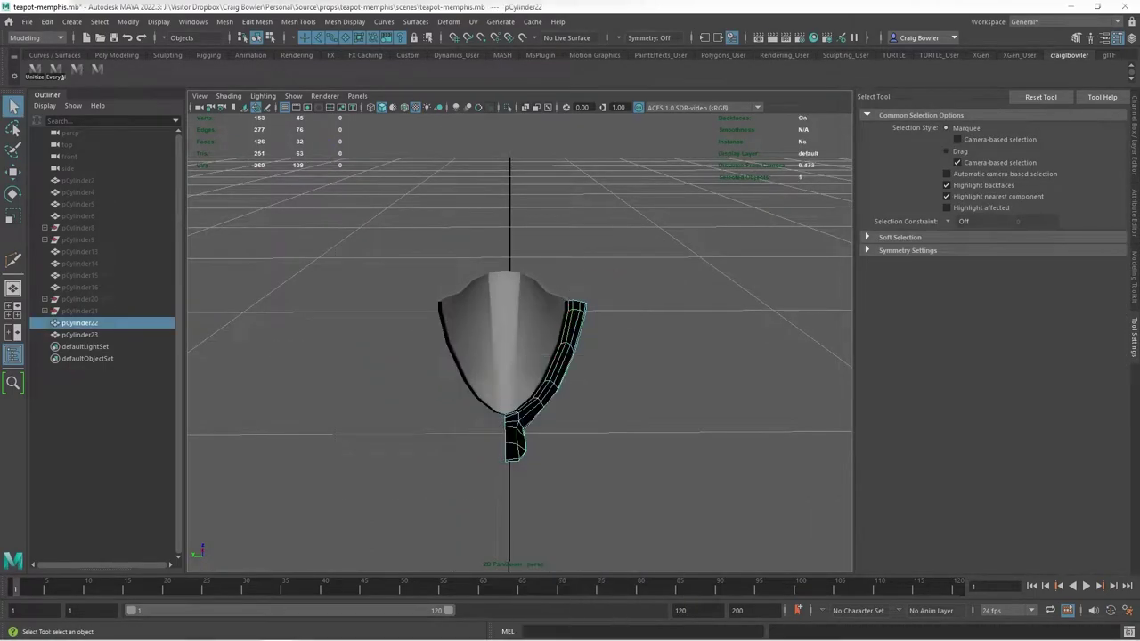
Mirror the spout half as an instance using Duplicate Special with Scale Y -1
{"action": "key", "text": "ctrl+z"}
{"action": "left_click", "coordinate": [46, 22]}
{"action": "left_click", "coordinate": [215, 208]}
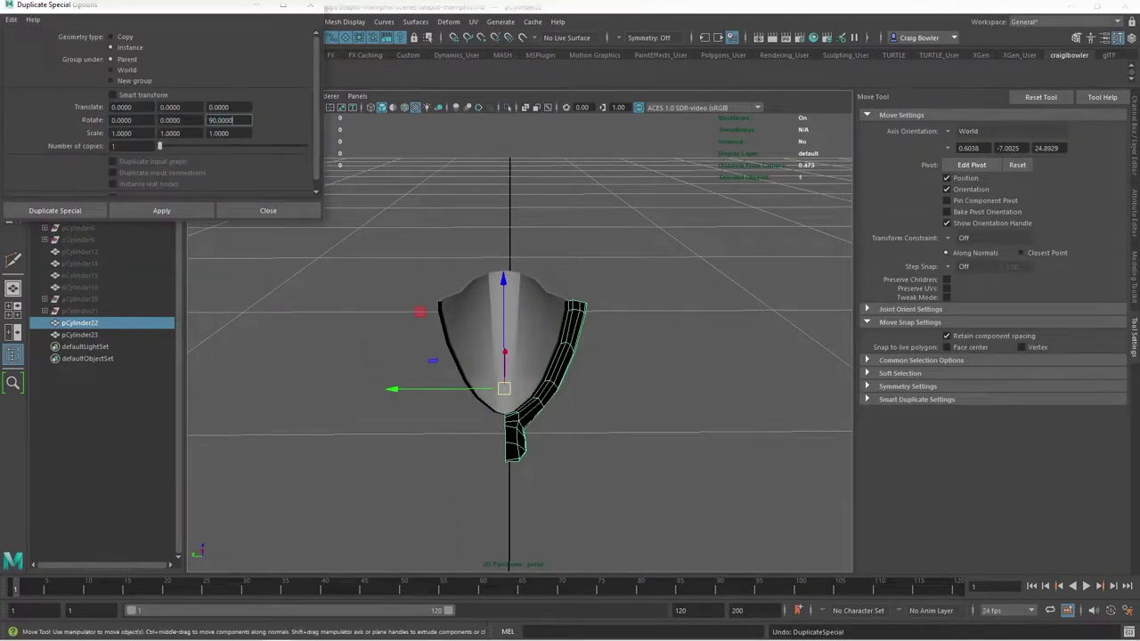
{"action": "key", "text": "Return"}
{"action": "left_click", "coordinate": [79, 345]}
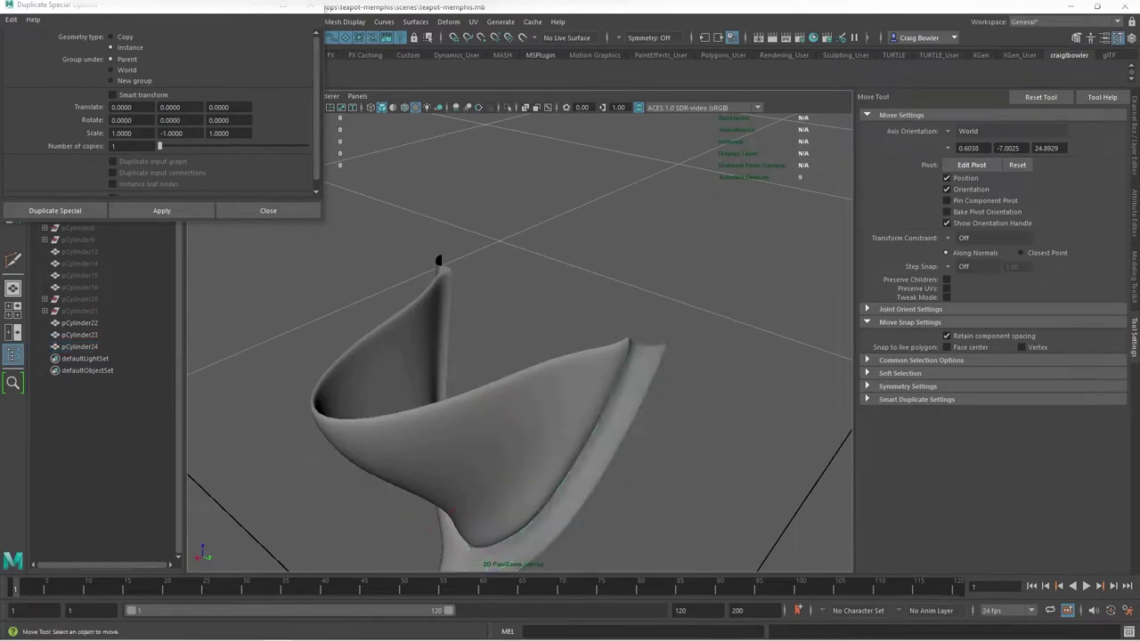
Extrude the mirrored half's rim edges and move the rim vertices into place
{"action": "key", "text": "ctrl+e"}
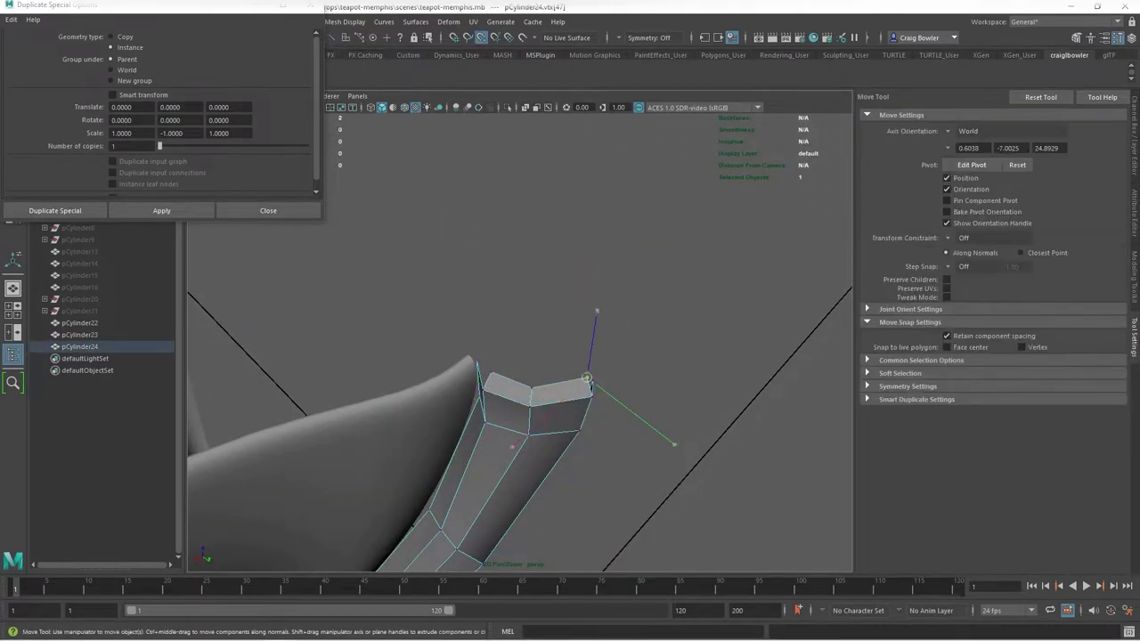
{"action": "key", "text": "q"}
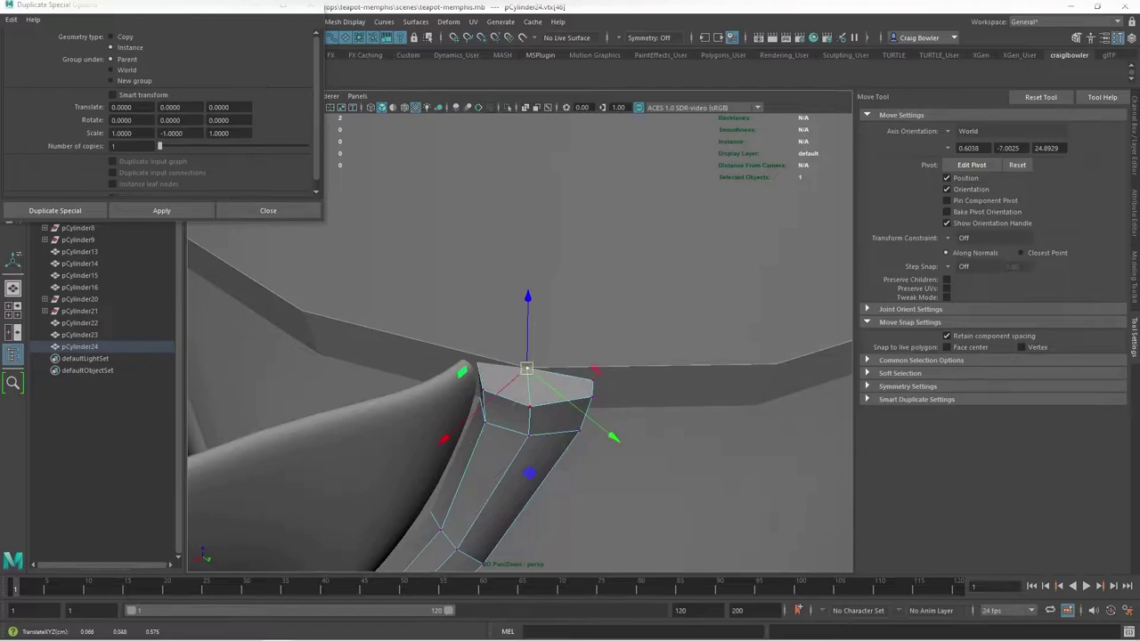
{"action": "key", "text": "q"}
{"action": "key", "text": "alt+h"}
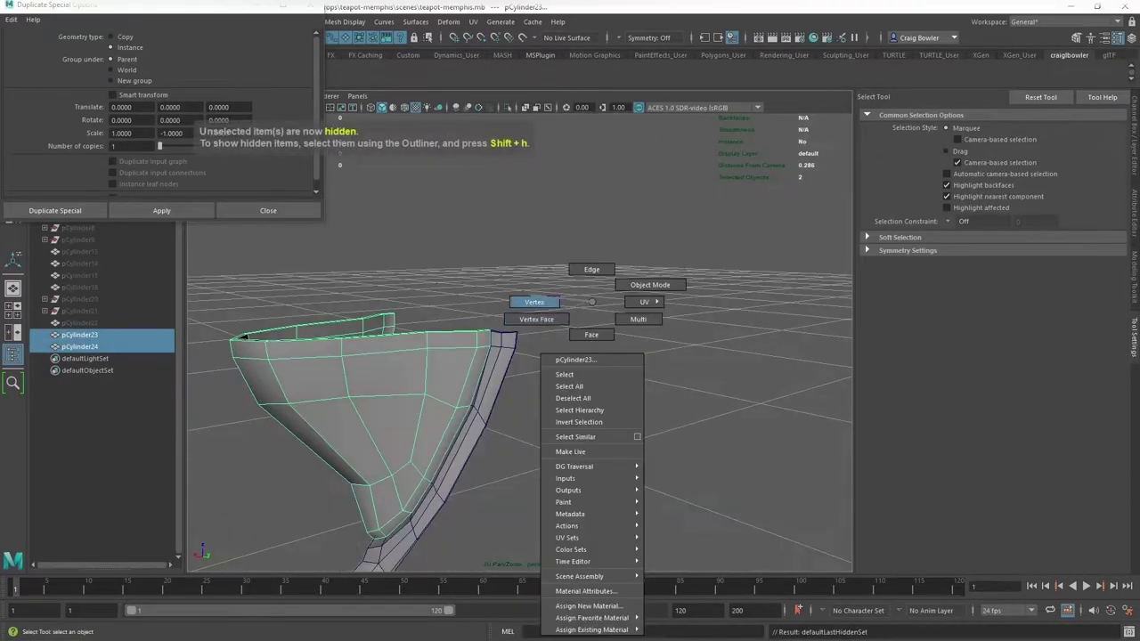
{"action": "right_click_drag", "start_coordinate": [573, 317], "coordinate": [534, 267]}
{"action": "left_click_drag", "start_coordinate": [475, 149], "coordinate": [701, 193]}
{"action": "key", "text": "w"}
{"action": "left_click_drag", "start_coordinate": [534, 356], "coordinate": [445, 339], "text": "alt"}
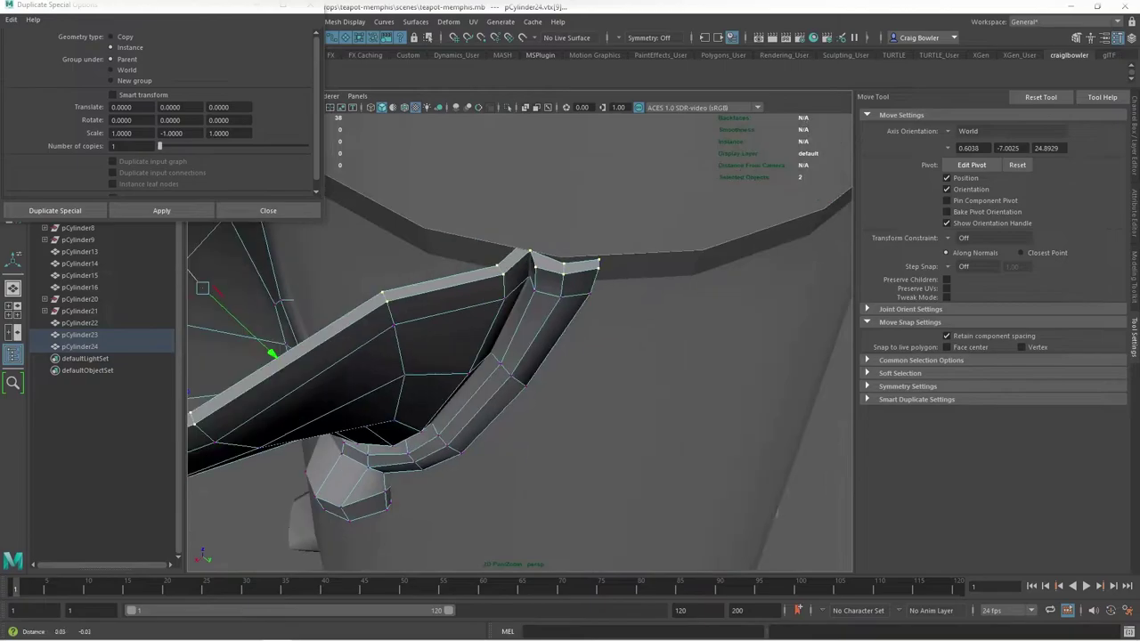
{"action": "key", "text": "q"}
{"action": "left_click", "coordinate": [577, 239]}
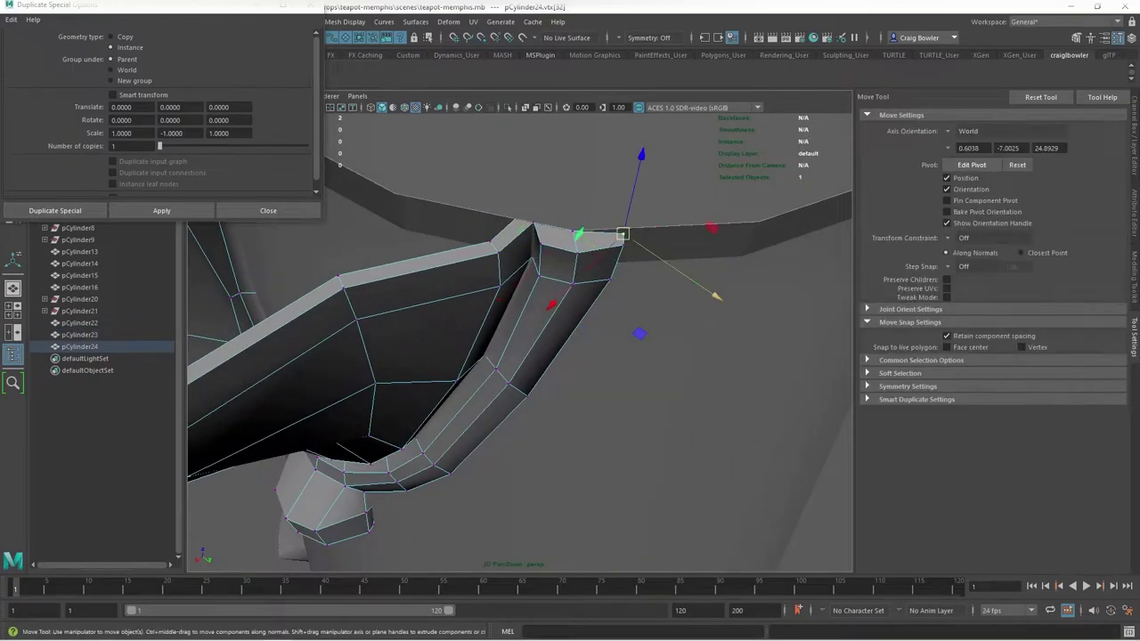
{"action": "key", "text": "f"}
Bevel the rim edges and merge the overlapping vertices along the bevelled top
{"action": "key", "text": "q"}
{"action": "right_click", "coordinate": [450, 302]}
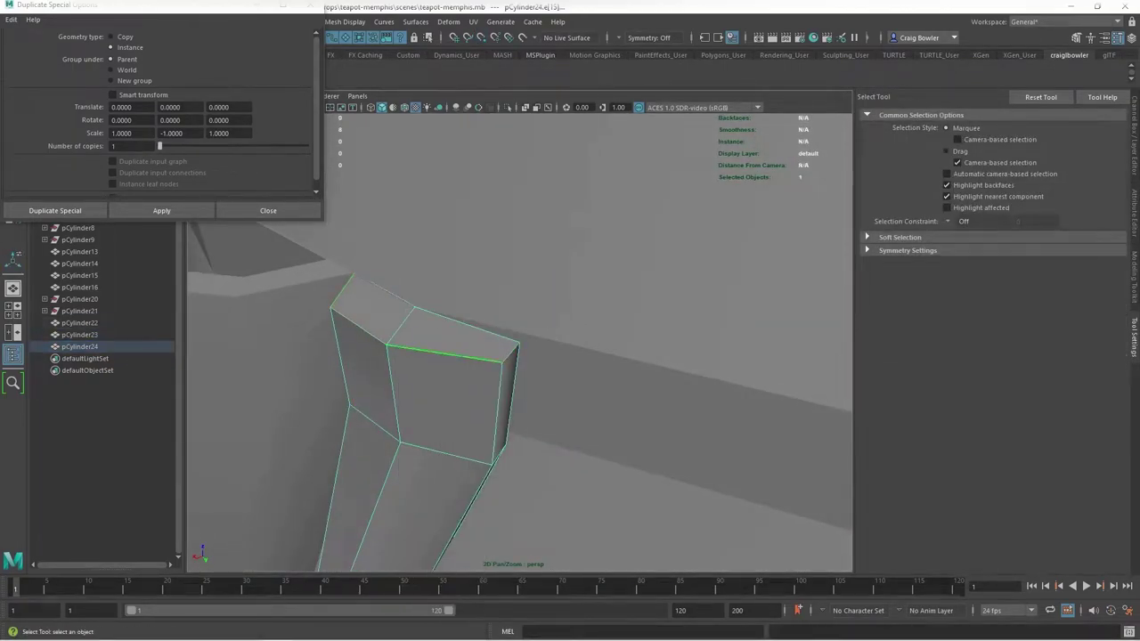
{"action": "right_click", "coordinate": [482, 357], "text": "shift"}
{"action": "key", "text": "q"}
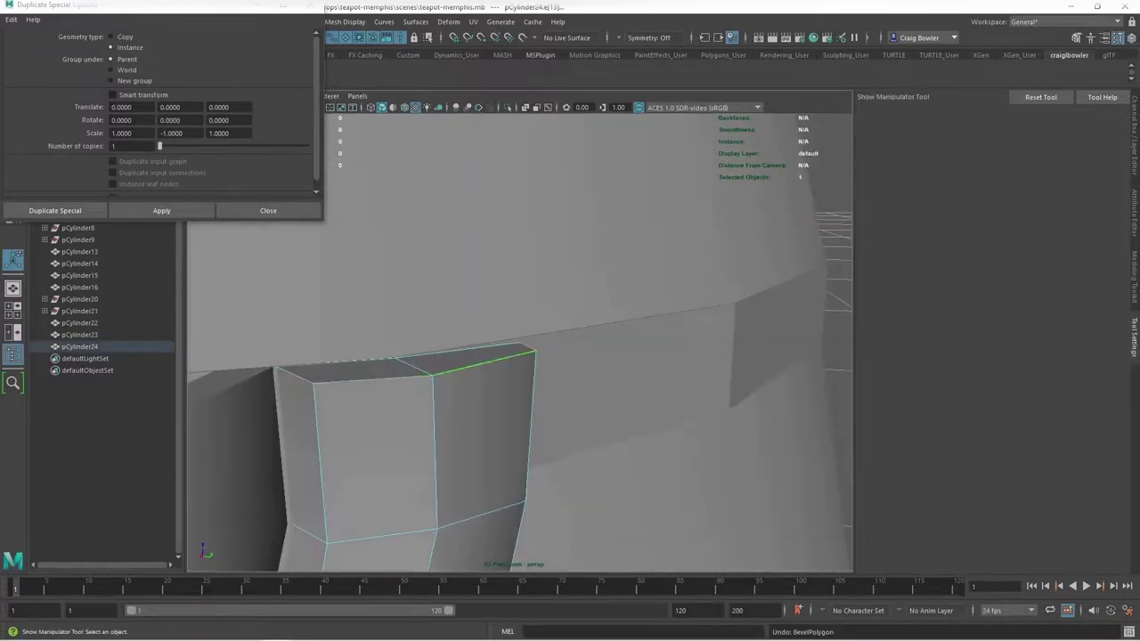
{"action": "left_click_drag", "start_coordinate": [507, 337], "coordinate": [244, 423]}
{"action": "key", "text": "w"}
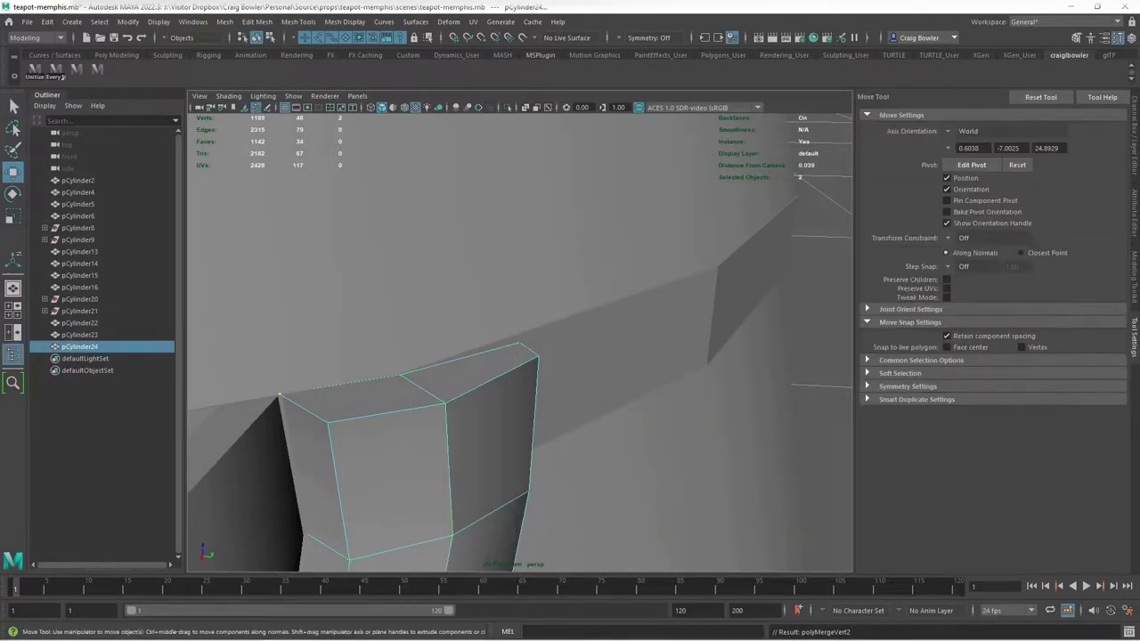
{"action": "mouse_move", "coordinate": [521, 338]}
{"action": "left_mouse_down", "text": "alt"}
{"action": "mouse_move", "coordinate": [480, 356]}
{"action": "mouse_move", "coordinate": [508, 351]}
{"action": "left_mouse_up", "text": "alt"}
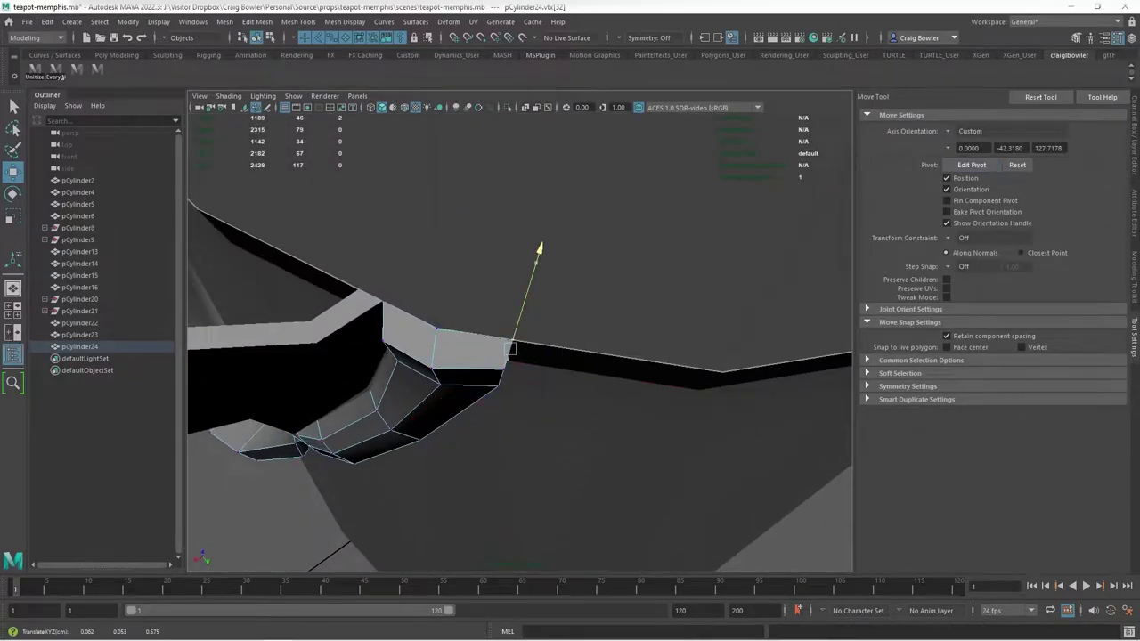
{"action": "right_click_drag", "start_coordinate": [516, 356], "coordinate": [552, 374], "text": "alt"}
Insert an edge loop near the top of the rim
{"action": "left_click", "coordinate": [329, 377]}
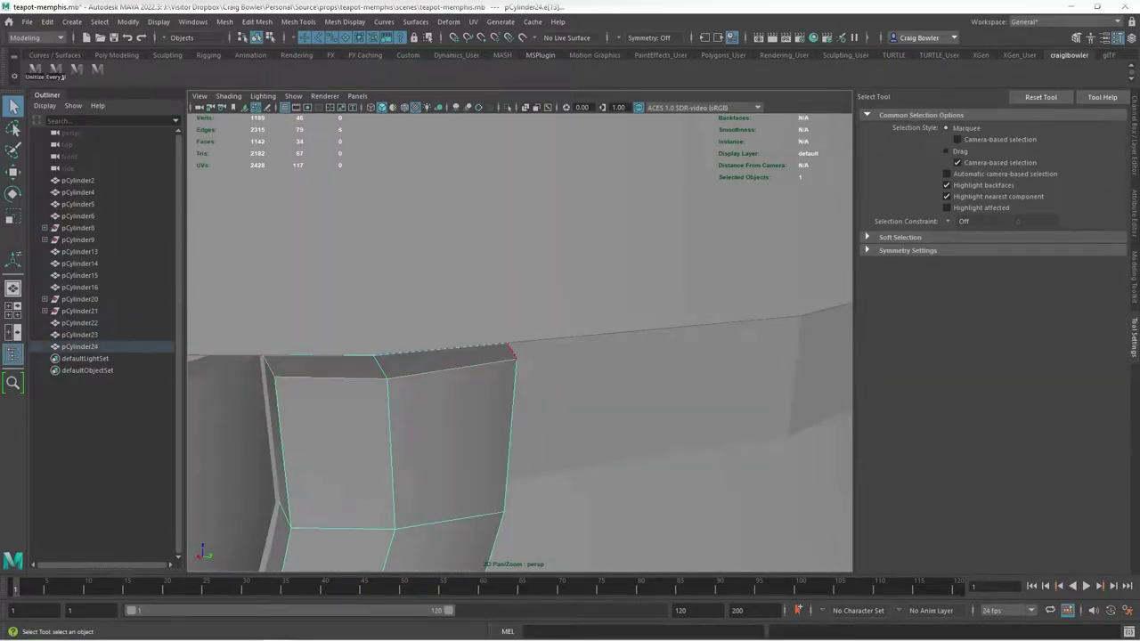
{"action": "left_click_drag", "start_coordinate": [499, 374], "coordinate": [454, 445], "text": "alt"}
{"action": "right_click", "coordinate": [418, 321]}
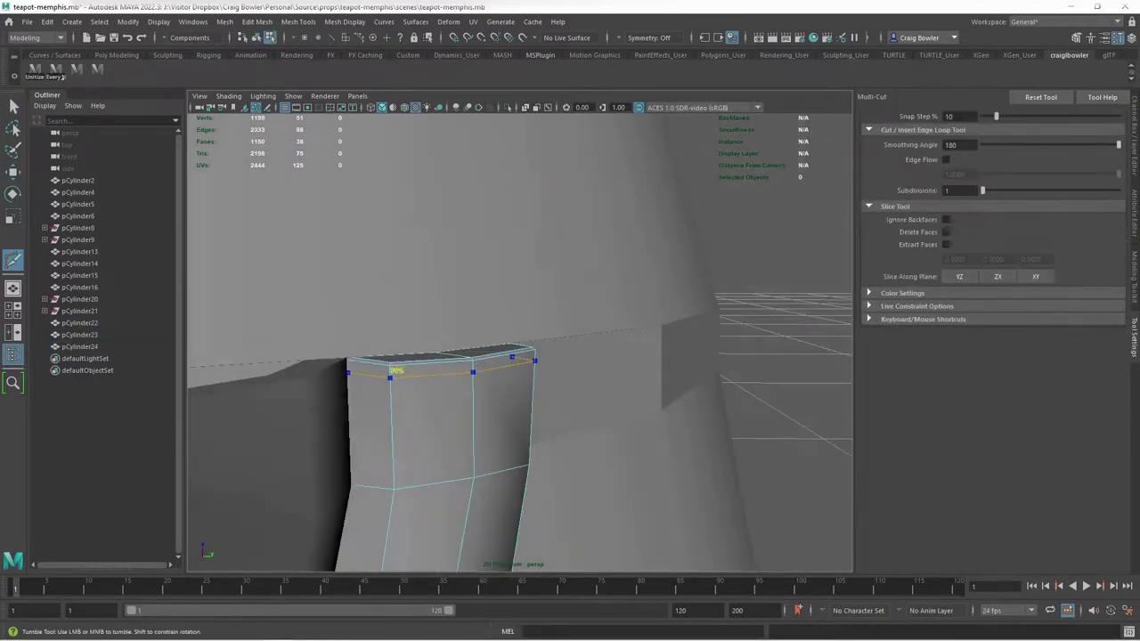
{"action": "left_click_drag", "start_coordinate": [418, 320], "coordinate": [445, 356], "text": "alt"}
Bevel the other spout half's rim edges with a fraction of 0.05
{"action": "left_click", "coordinate": [79, 334]}
{"action": "key", "text": "f"}
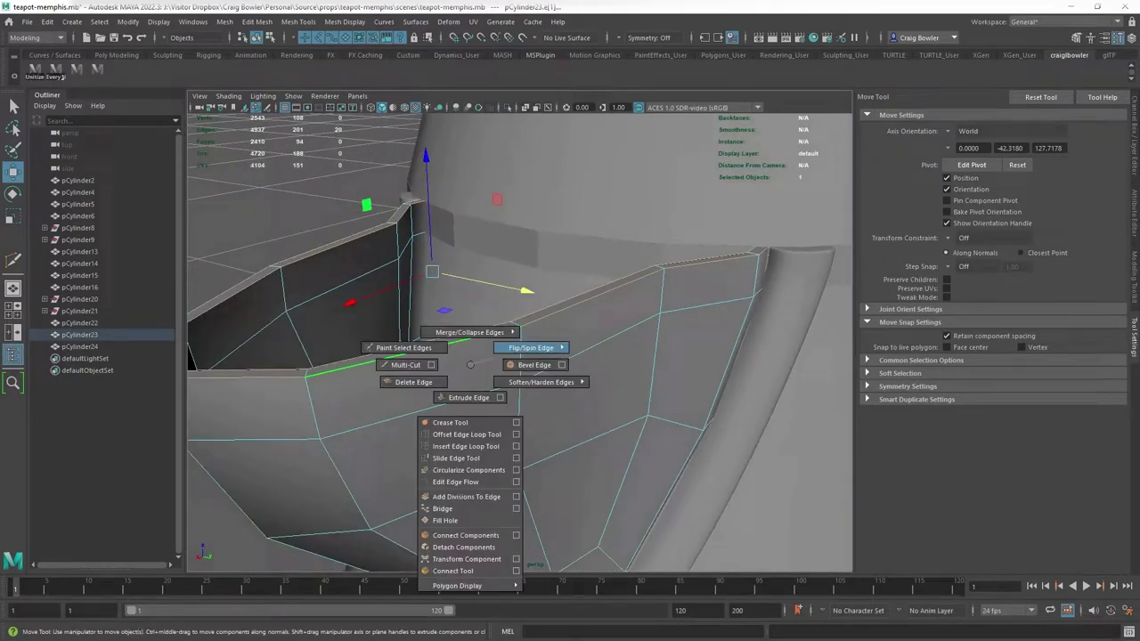
{"action": "right_click_drag", "start_coordinate": [457, 356], "coordinate": [463, 392], "text": "shift"}
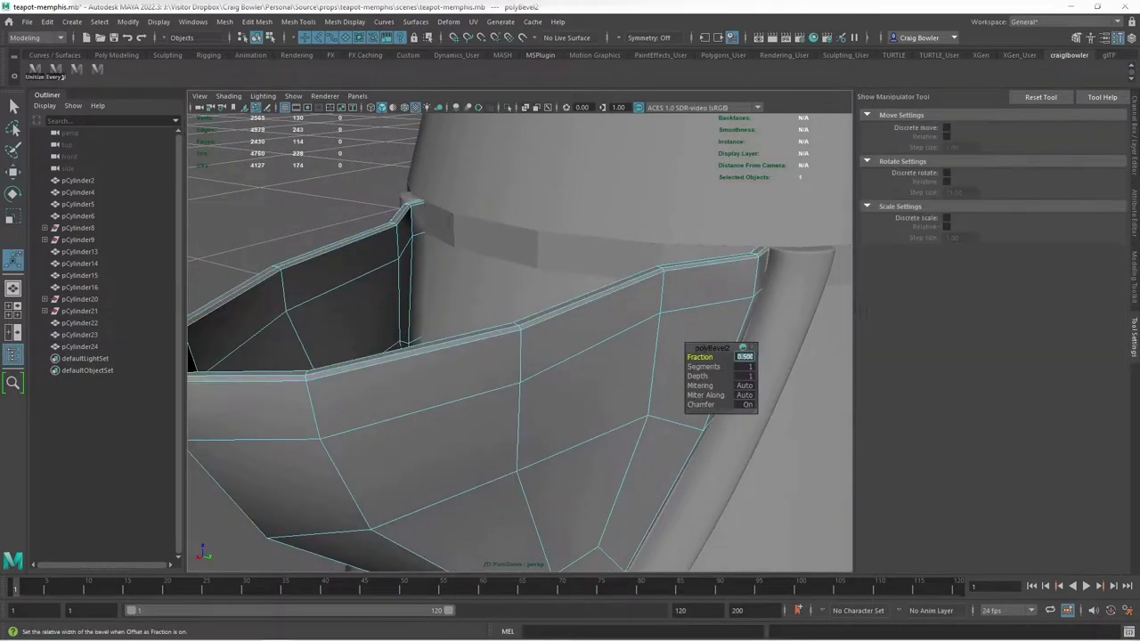
{"action": "key", "text": "f"}
{"action": "type", "text": "0.1"}
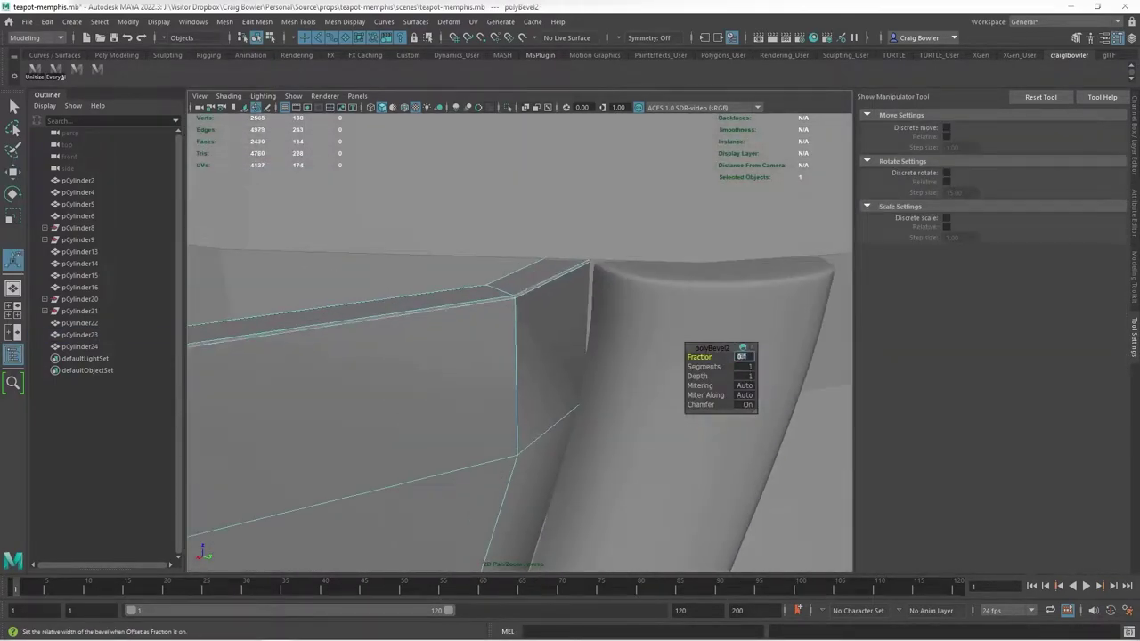
{"action": "key", "text": "q"}
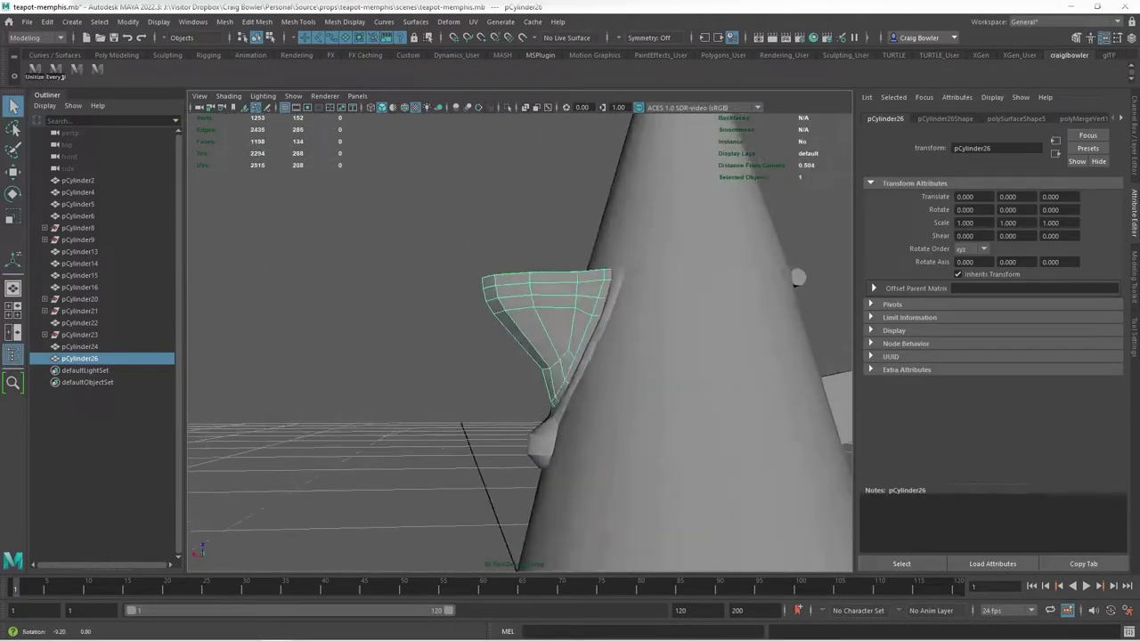
Undo a trial bevel on pCylinder26 and apply Mesh > Smooth at 1 division
{"action": "key", "text": "ctrl+b"}
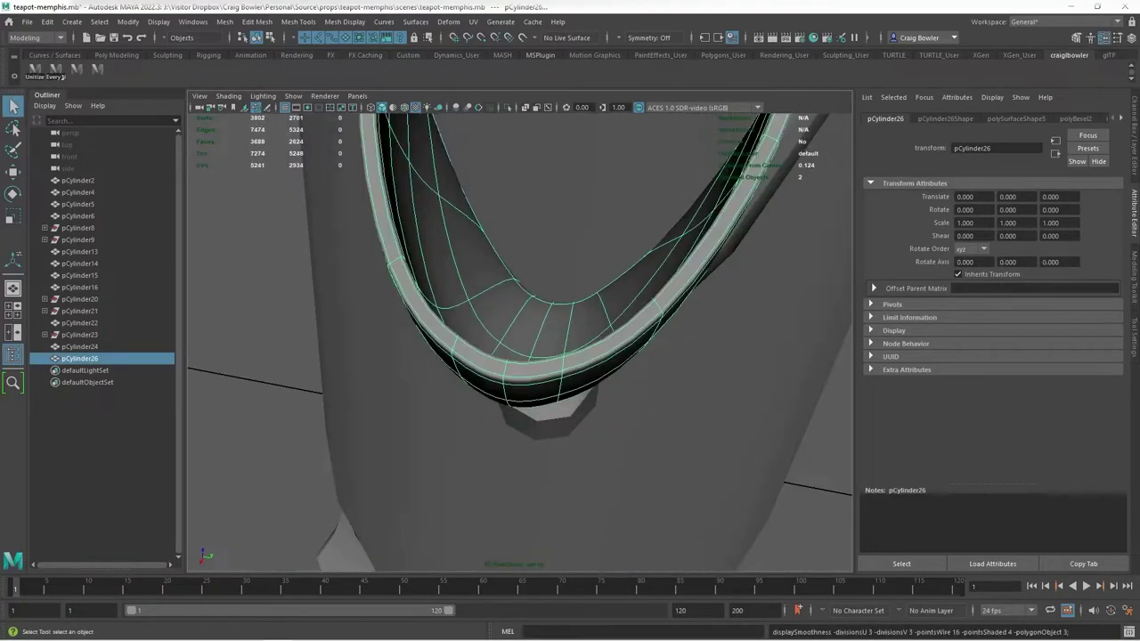
{"action": "key", "text": "ctrl+z"}
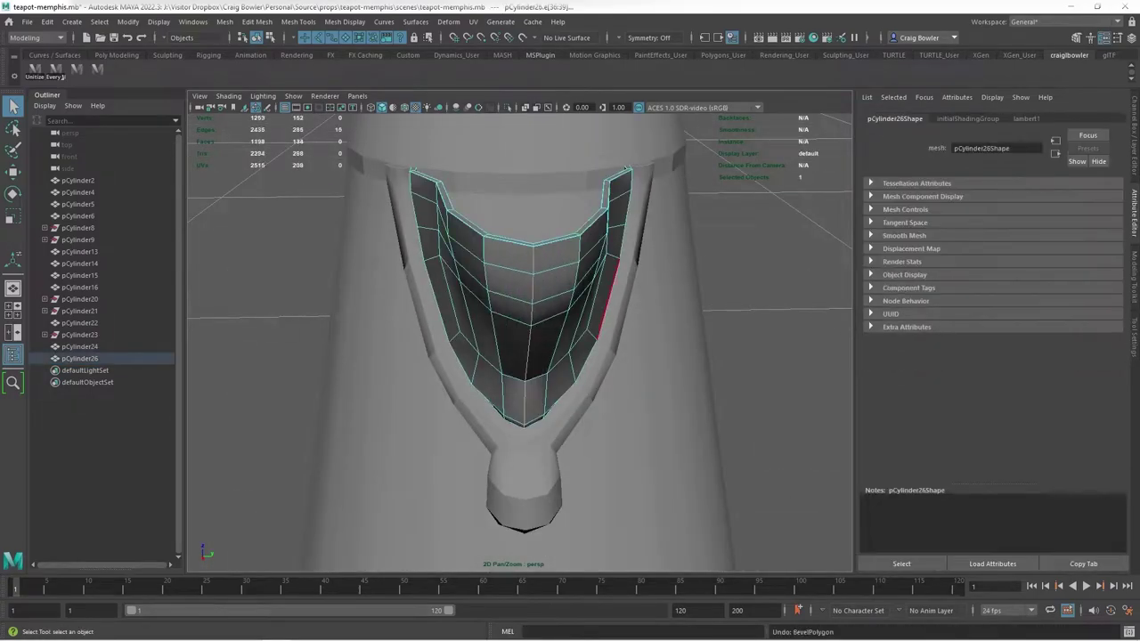
{"action": "key", "text": "ctrl+z"}
{"action": "key", "text": "ctrl+z"}
{"action": "key", "text": "ctrl+z"}
{"action": "key", "text": "ctrl+z"}
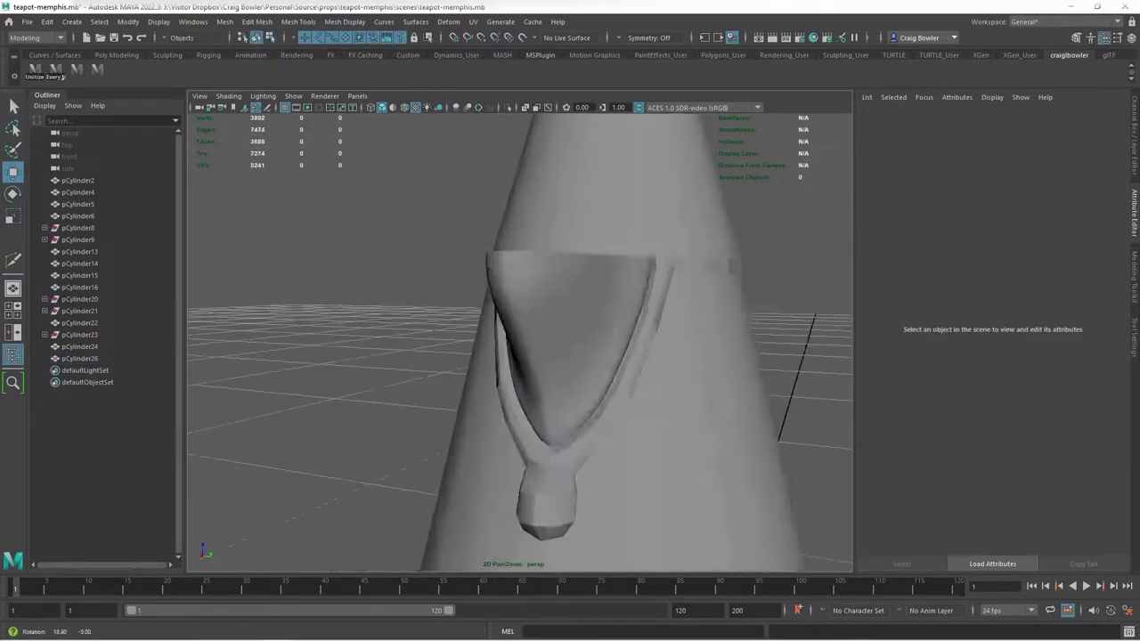
{"action": "key", "text": "ctrl+z"}
{"action": "key", "text": "ctrl+z"}
{"action": "key", "text": "ctrl+z"}
{"action": "key", "text": "ctrl+z"}
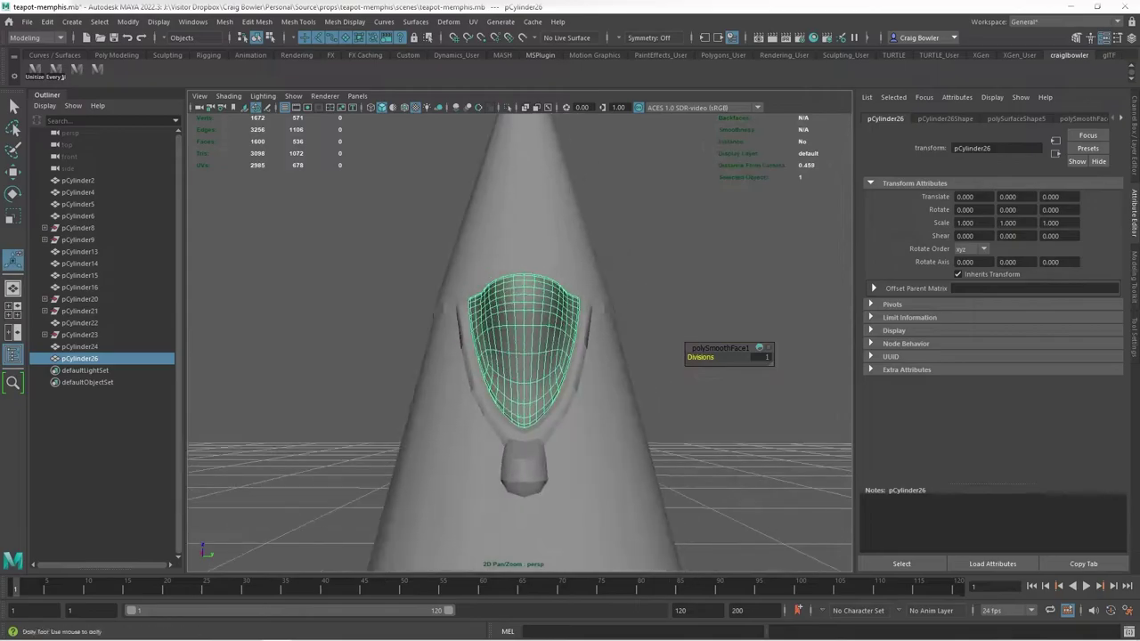
{"action": "key", "text": "ctrl+z"}
{"action": "key", "text": "ctrl+z"}
{"action": "key", "text": "ctrl+z"}
{"action": "key", "text": "ctrl+z"}
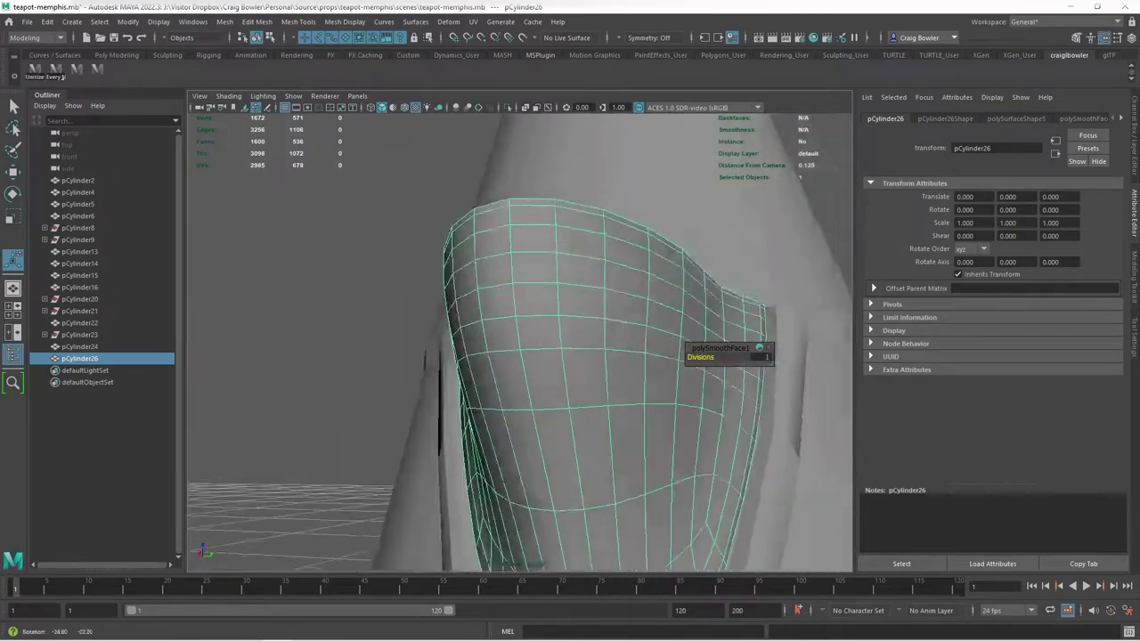
{"action": "key", "text": "ctrl+z"}
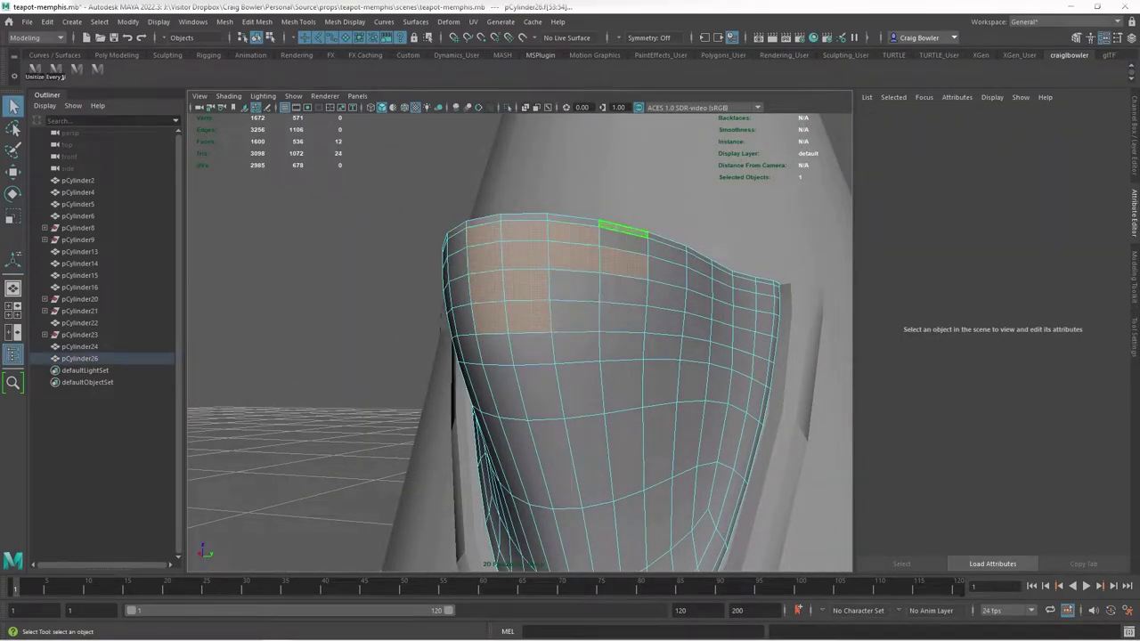
{"action": "key", "text": "ctrl+z"}
{"action": "key", "text": "ctrl+z"}
{"action": "key", "text": "ctrl+z"}
{"action": "key", "text": "ctrl+z"}
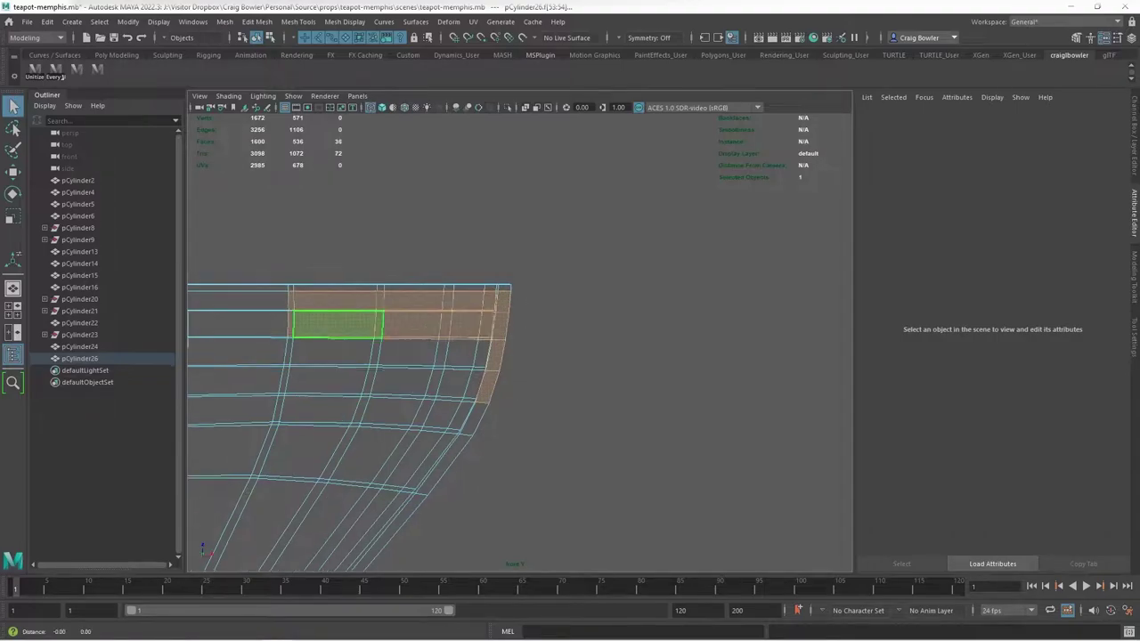
Bevel the smoothed spout's rim edges again, then undo so no bevel remains
{"action": "key", "text": "ctrl+z"}
{"action": "key", "text": "ctrl+z"}
{"action": "right_click_drag", "start_coordinate": [590, 326], "coordinate": [641, 281]}
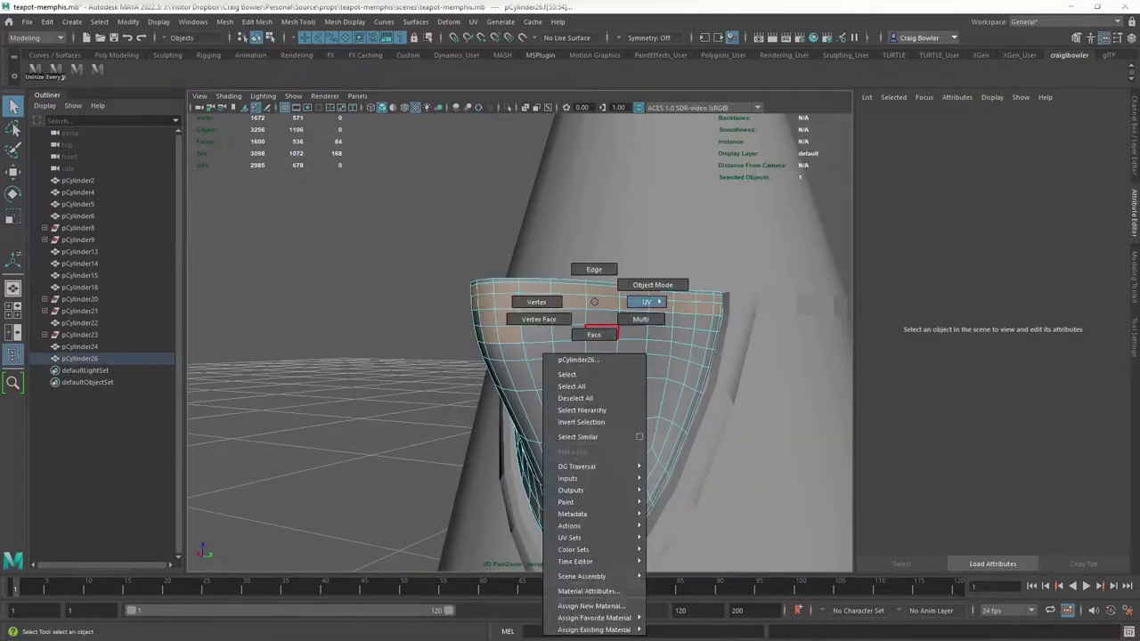
{"action": "key", "text": "ctrl+z"}
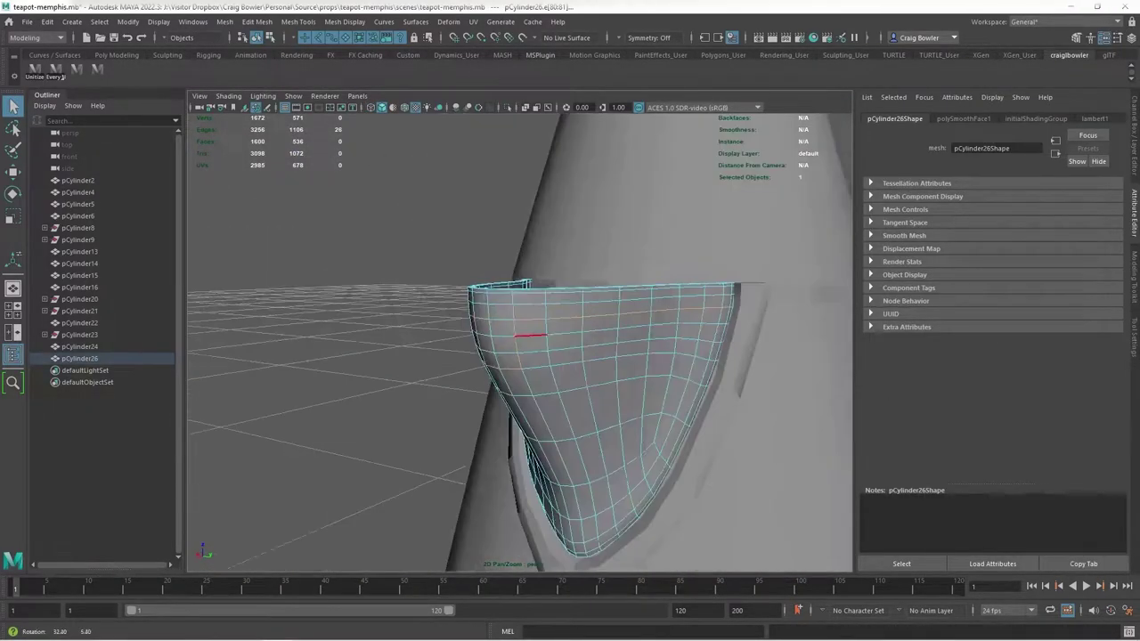
{"action": "key", "text": "ctrl+z"}
{"action": "key", "text": "ctrl+z"}
{"action": "key", "text": "ctrl+z"}
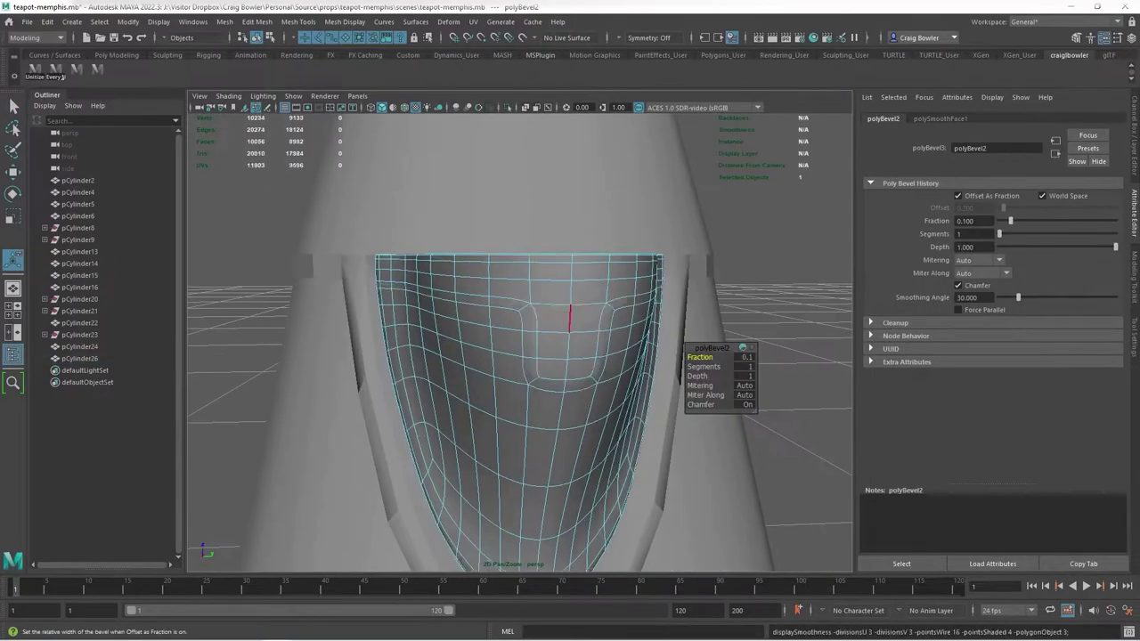
{"action": "key", "text": "ctrl+z"}
{"action": "key", "text": "ctrl+z"}
{"action": "key", "text": "ctrl+z"}
{"action": "key", "text": "ctrl+z"}
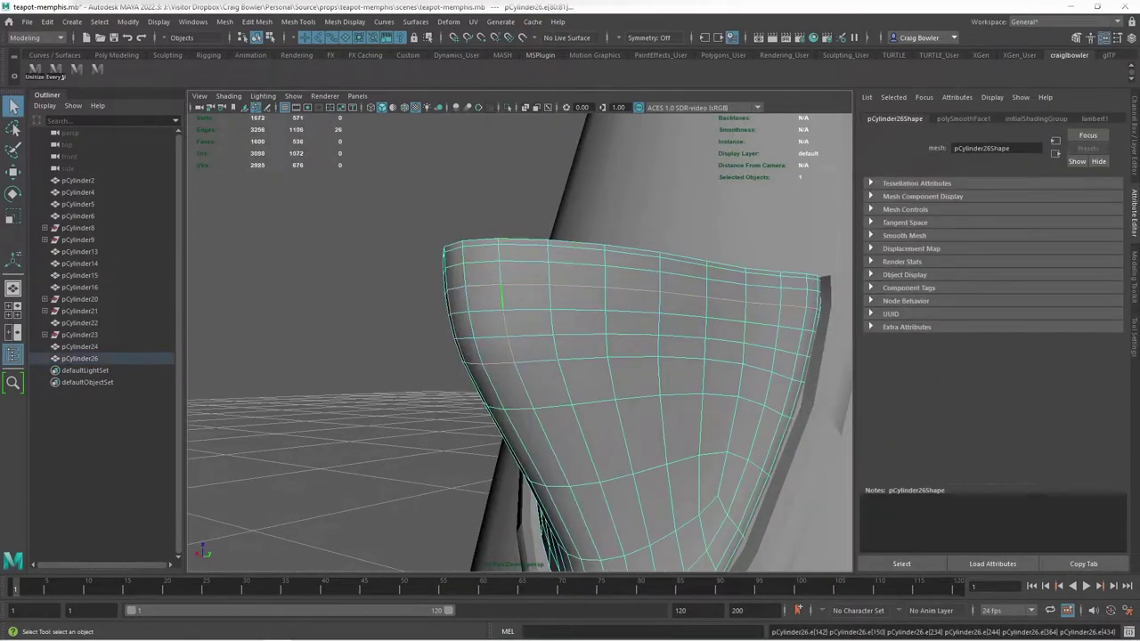
{"action": "key", "text": "ctrl+z"}
{"action": "key", "text": "ctrl+z"}
{"action": "key", "text": "ctrl+z"}
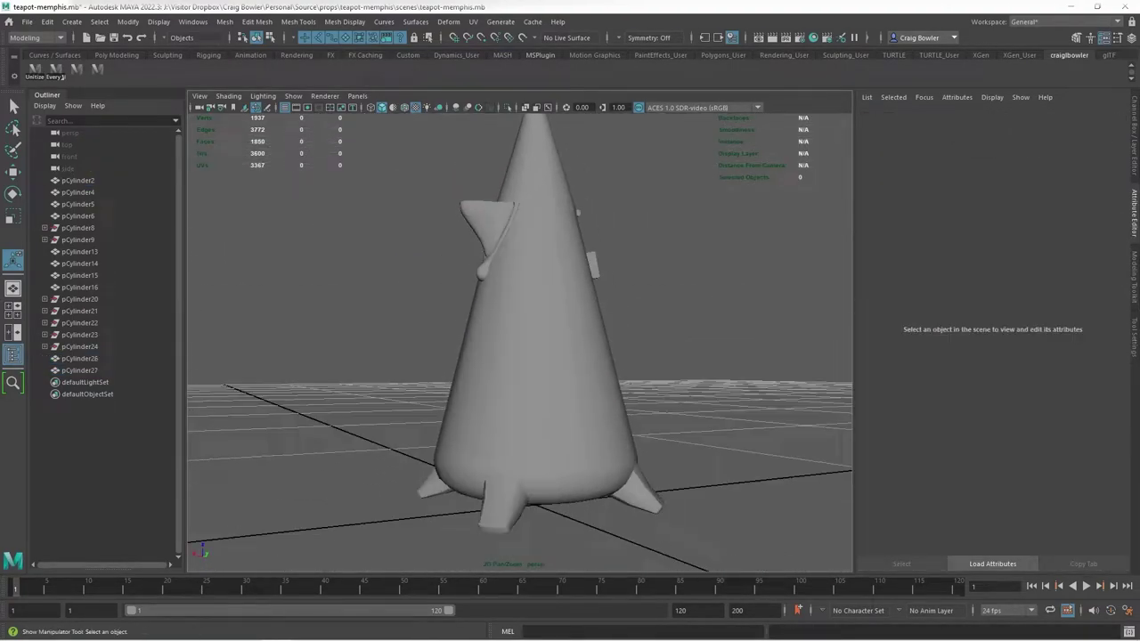
Select the small handle mounting blocks and flatten their slanted tops with the Move tool
{"action": "left_click", "coordinate": [79, 251]}
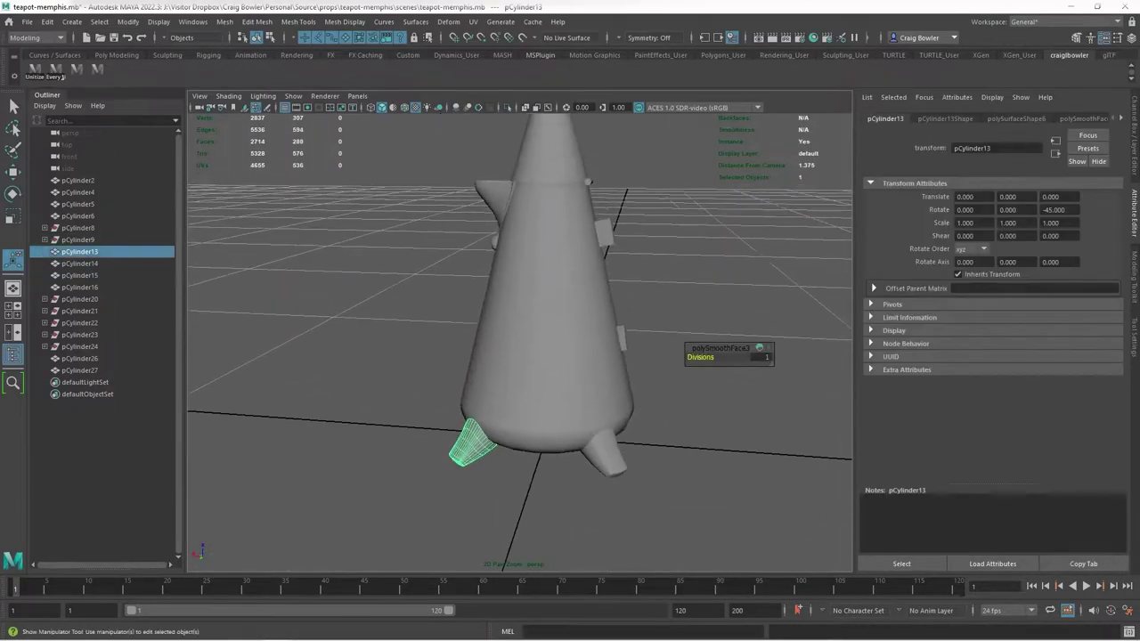
{"action": "left_click", "coordinate": [514, 216]}
{"action": "key", "text": "w"}
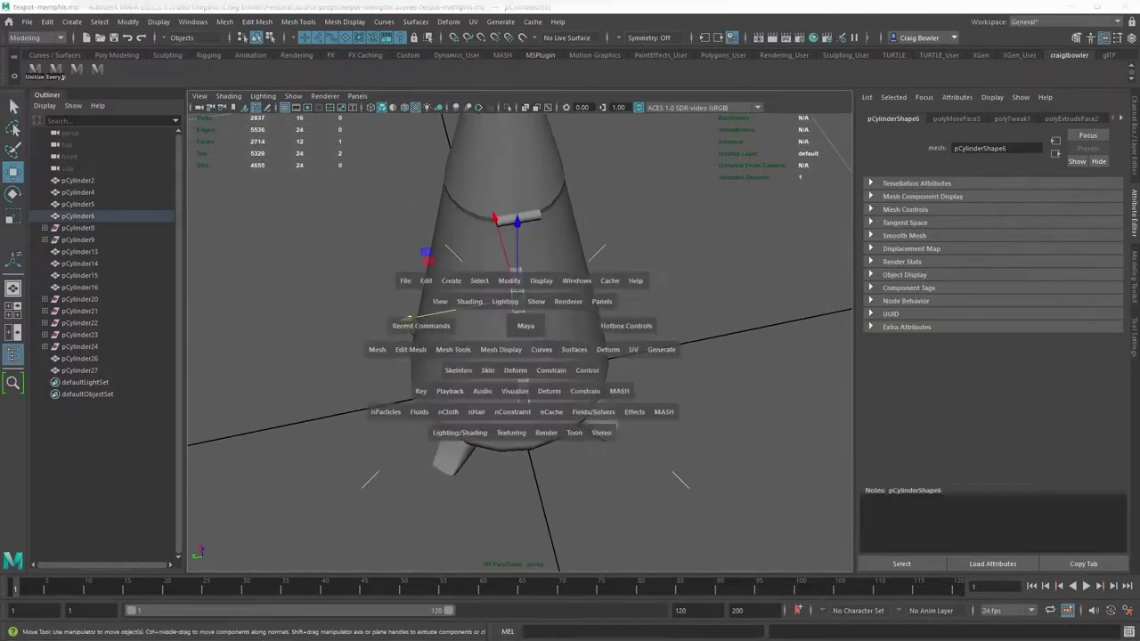
{"action": "key", "text": "f"}
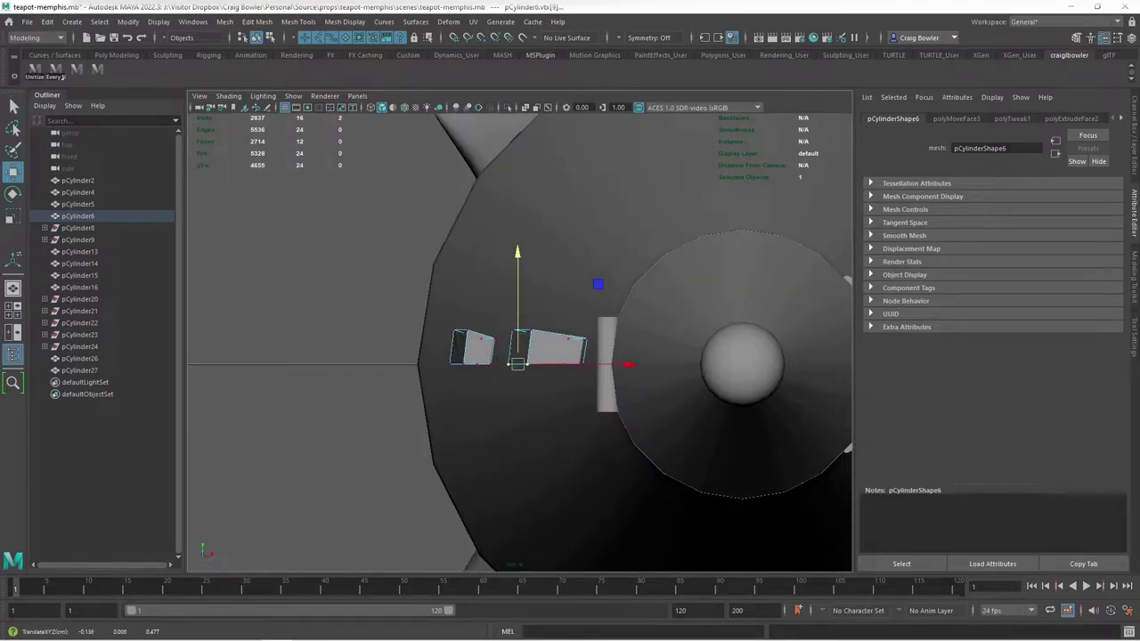
{"action": "left_click_drag", "start_coordinate": [517, 363], "coordinate": [490, 337]}
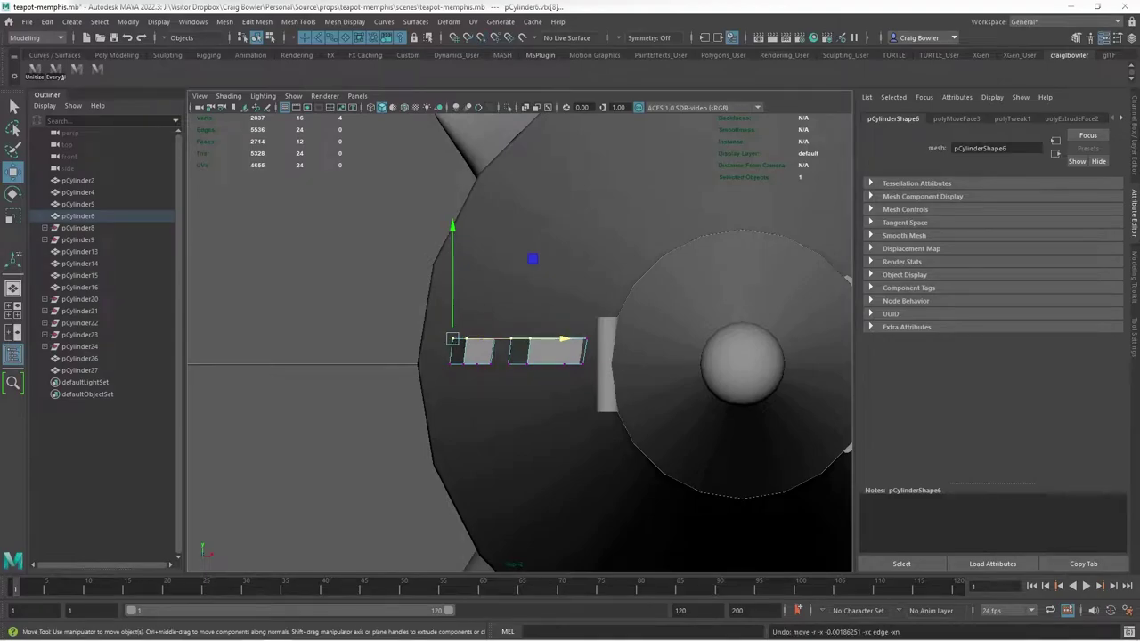
{"action": "key", "text": "ctrl+shift+t"}
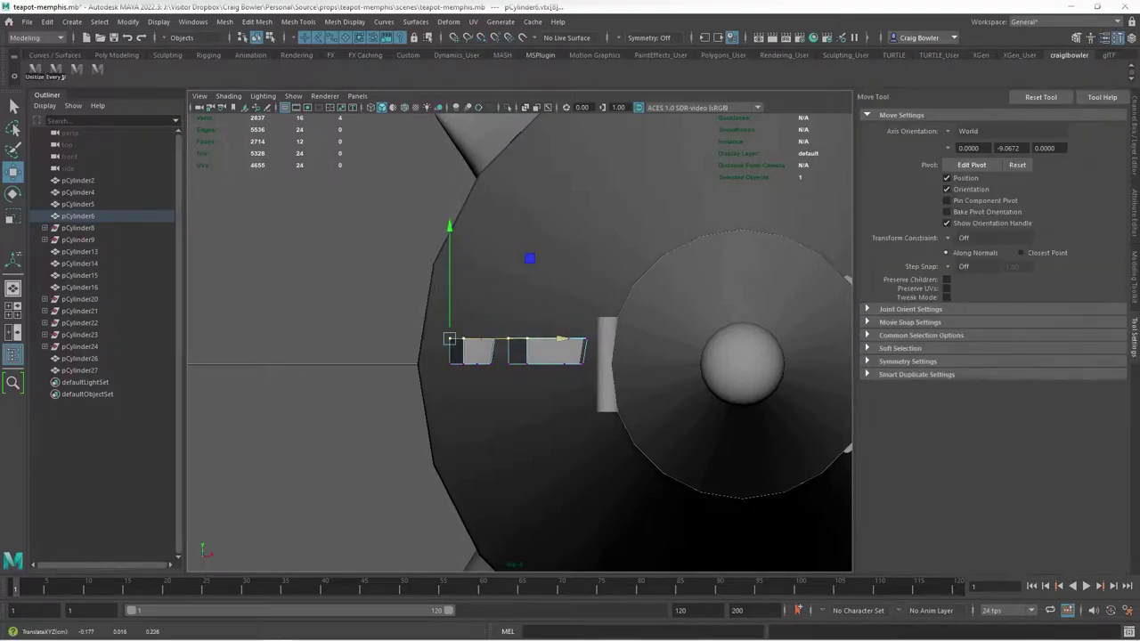
{"action": "key", "text": "q"}
Undo the stray moves on the mounting blocks' faces
{"action": "left_click_drag", "start_coordinate": [519, 338], "coordinate": [570, 356], "text": "alt"}
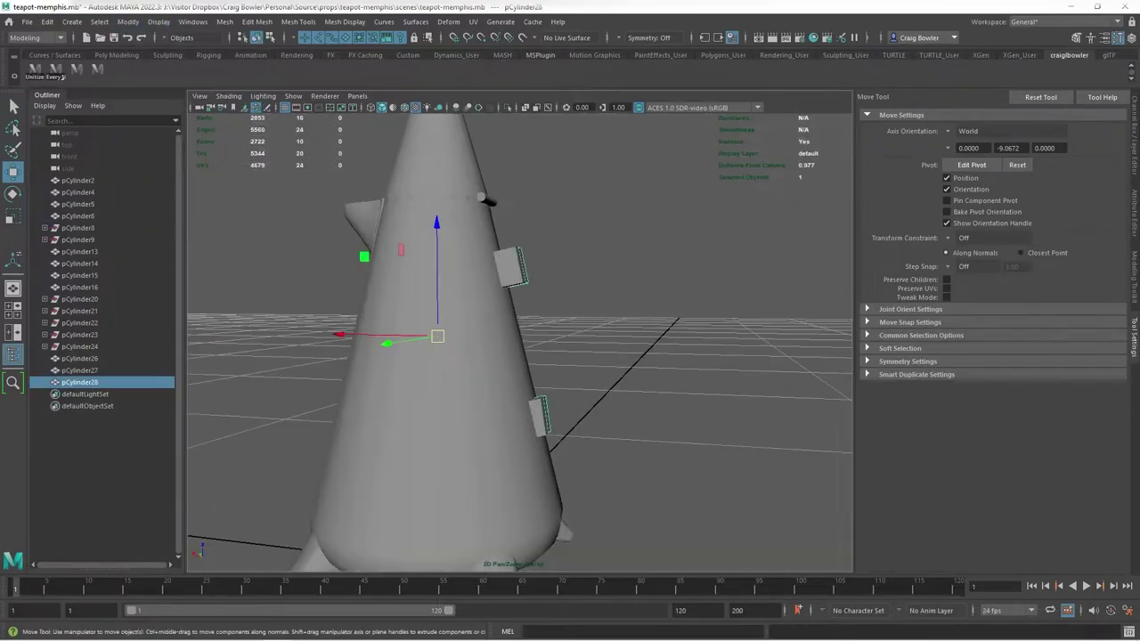
{"action": "key", "text": "ctrl+z"}
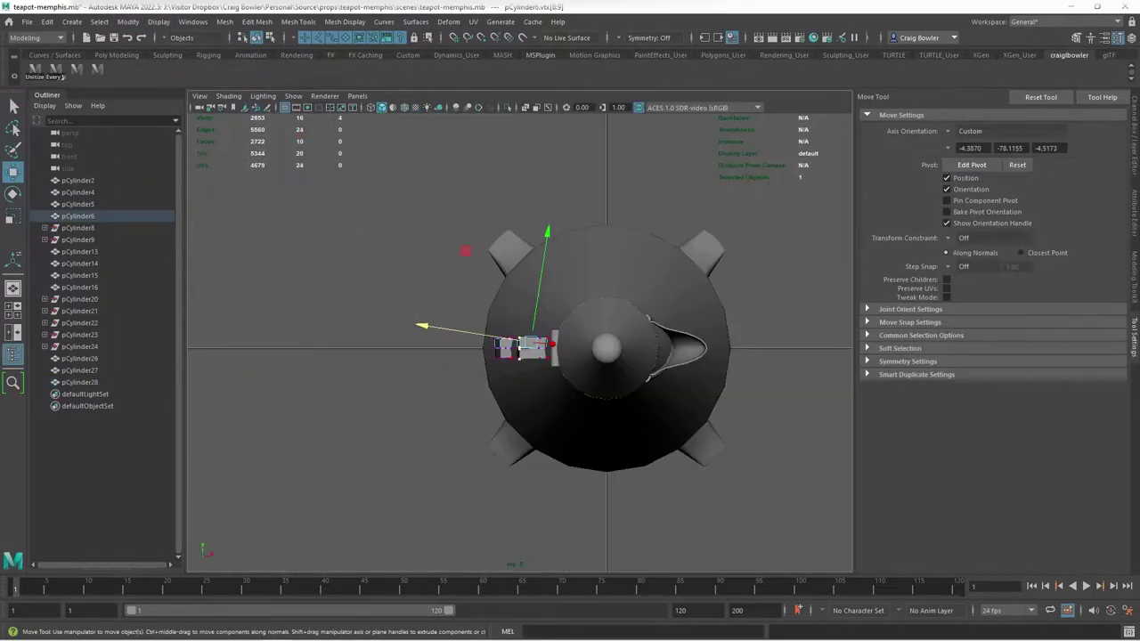
{"action": "key", "text": "ctrl+z"}
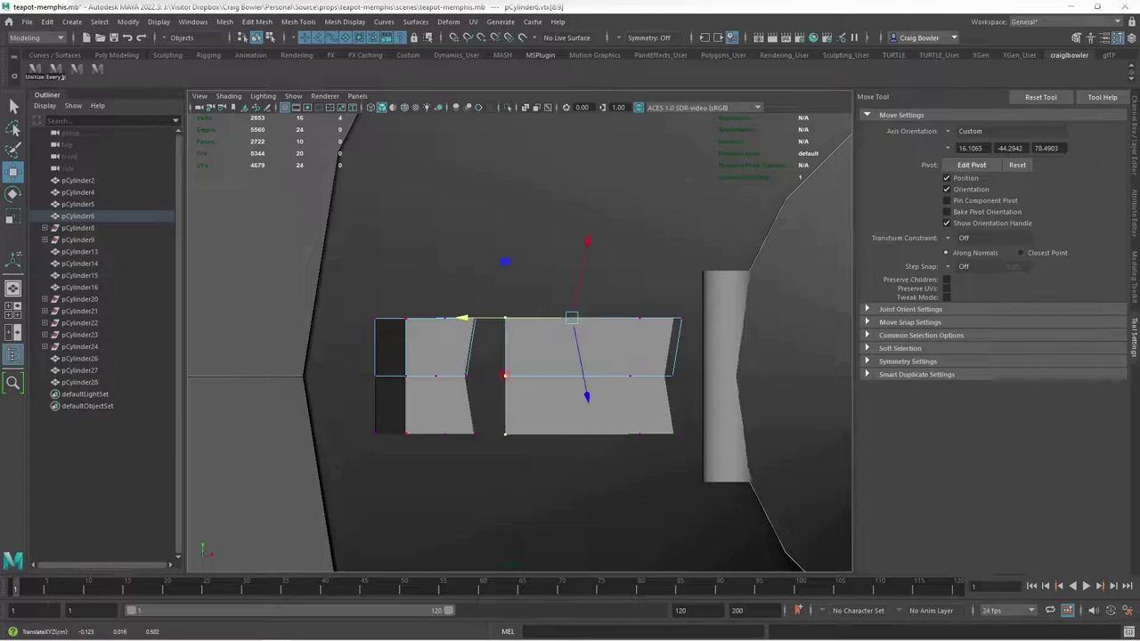
{"action": "key", "text": "ctrl+z"}
{"action": "key", "text": "ctrl+z"}
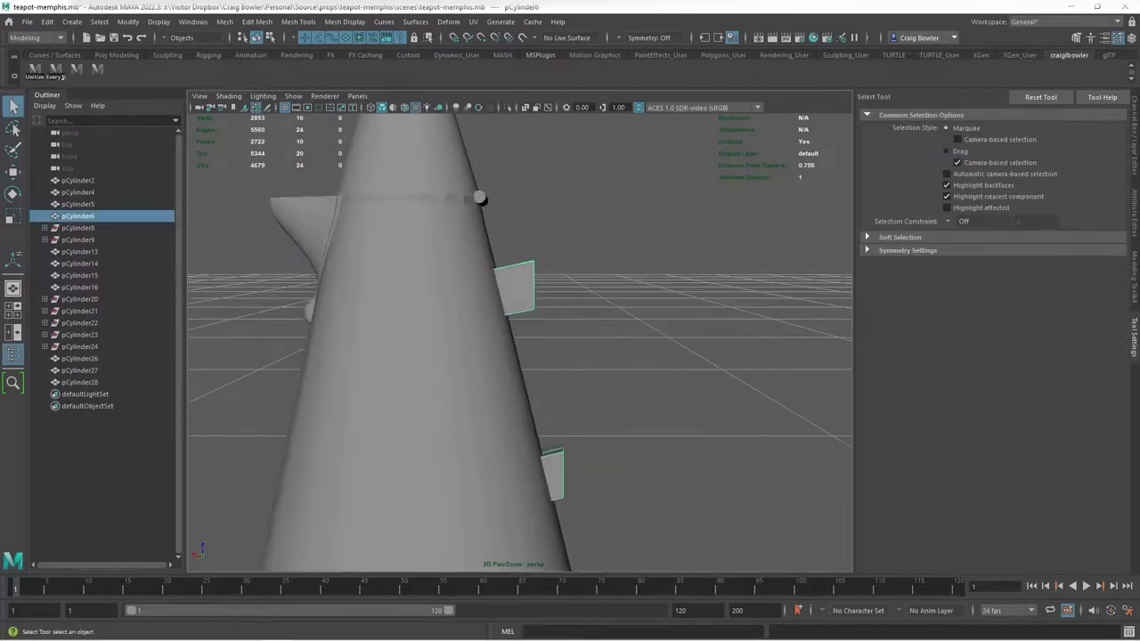
{"action": "key", "text": "ctrl+z"}
{"action": "key", "text": "ctrl+z"}
Extrude the upper block's face and pull it outward away from the cone body
{"action": "key", "text": "w"}
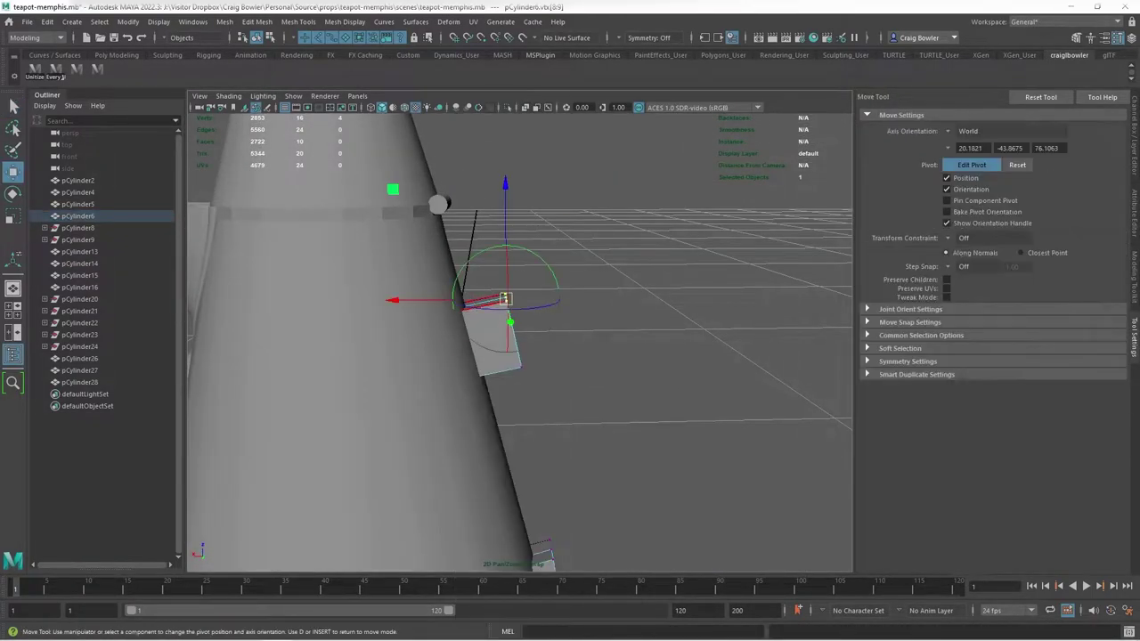
{"action": "key", "text": "ctrl+e"}
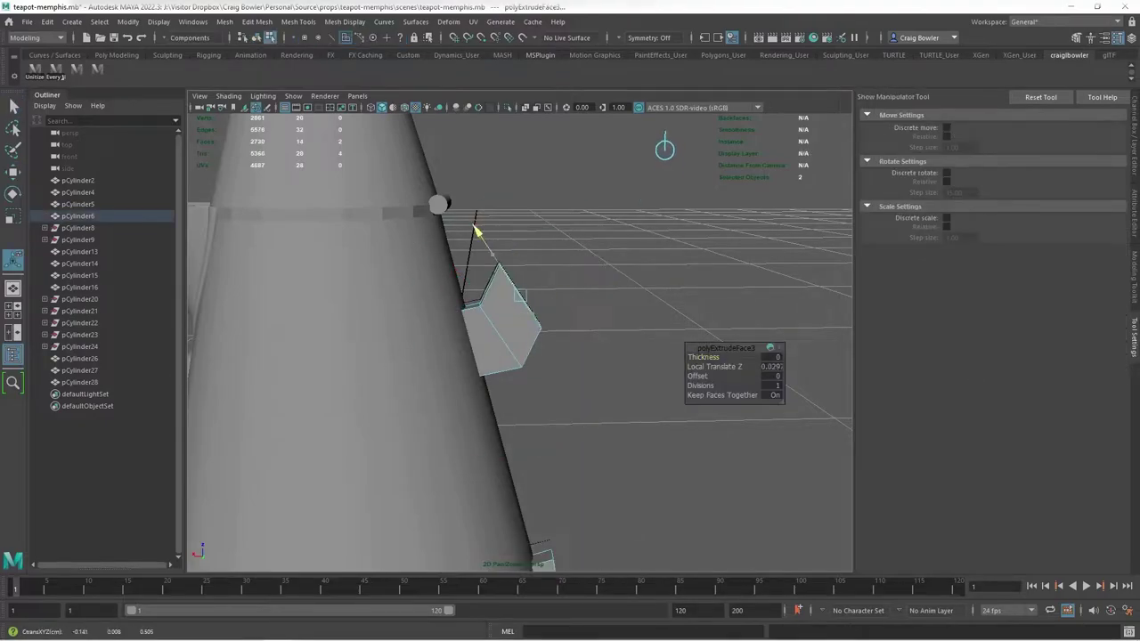
{"action": "key", "text": "w"}
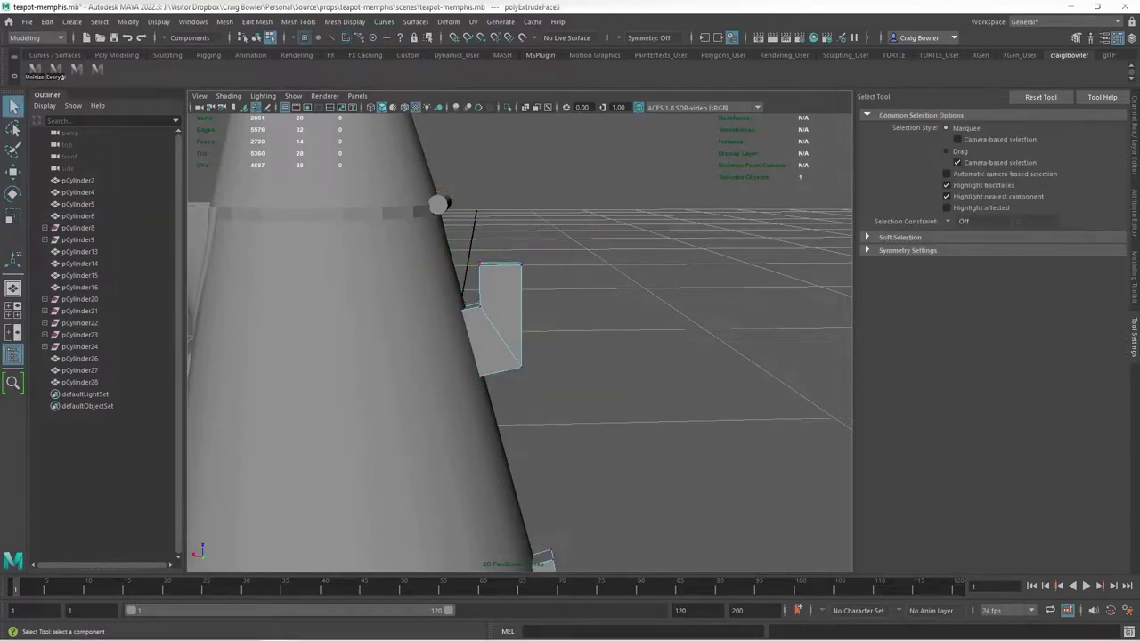
{"action": "left_click_drag", "start_coordinate": [471, 267], "coordinate": [482, 231], "text": "alt"}
{"action": "left_click", "coordinate": [482, 230]}
{"action": "right_click_drag", "start_coordinate": [482, 230], "coordinate": [534, 214], "text": "shift"}
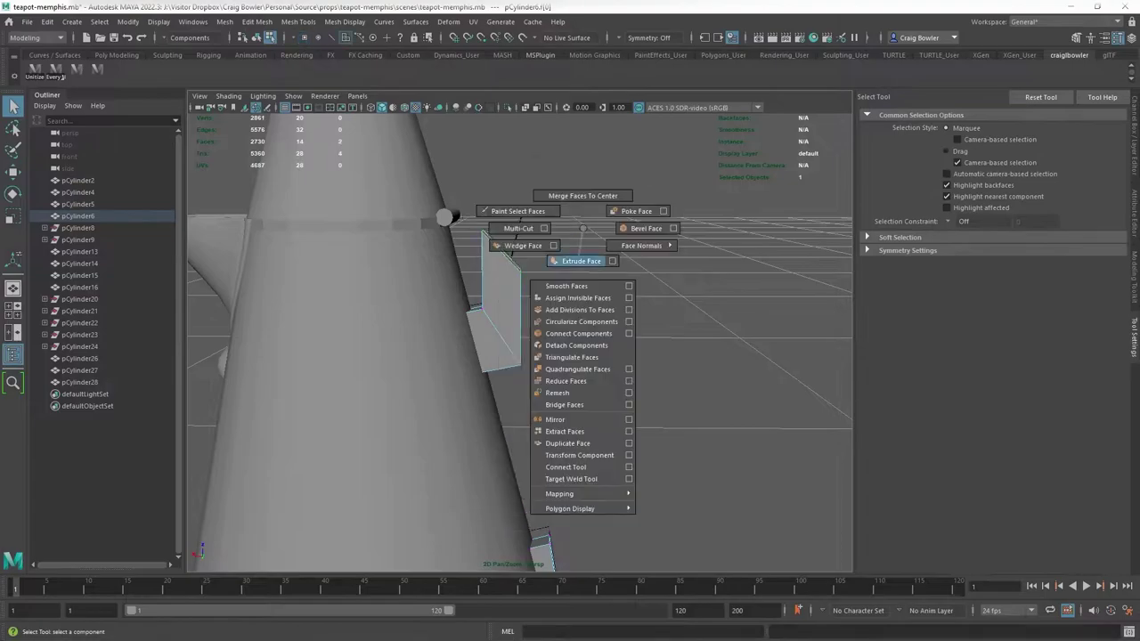
{"action": "mouse_move", "coordinate": [512, 250]}
{"action": "left_mouse_down"}
{"action": "mouse_move", "coordinate": [623, 251]}
{"action": "mouse_move", "coordinate": [534, 205]}
{"action": "left_mouse_up"}
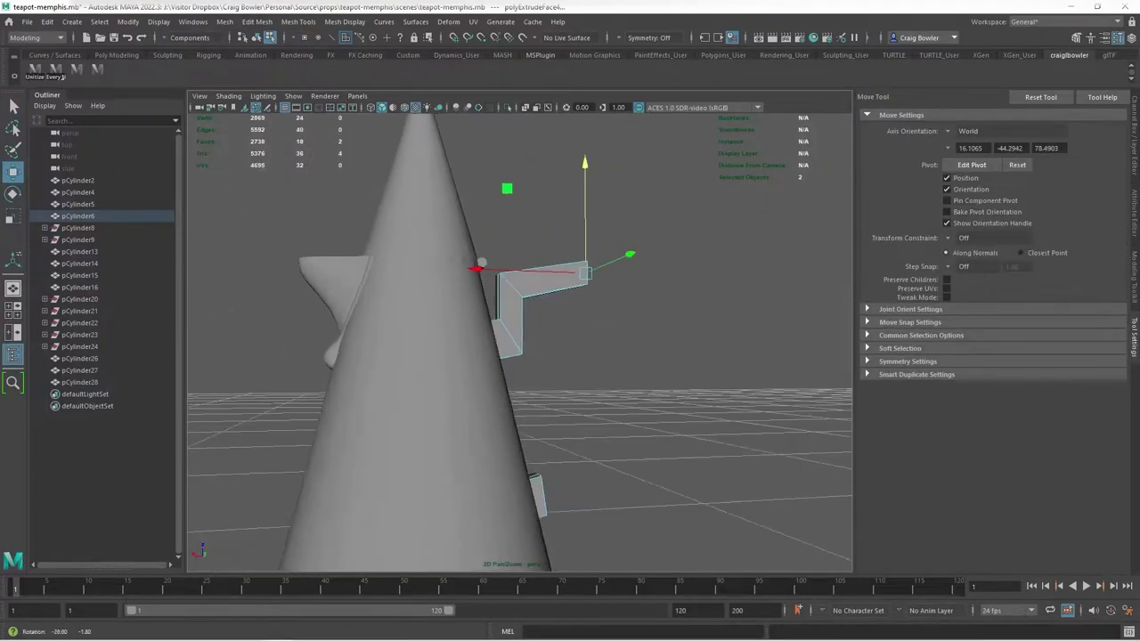
Select the extrusion's end and extrude it downward, then again toward the body
{"action": "key", "text": "f"}
{"action": "key", "text": "d"}
{"action": "left_click_drag", "start_coordinate": [534, 356], "coordinate": [578, 268], "text": "alt"}
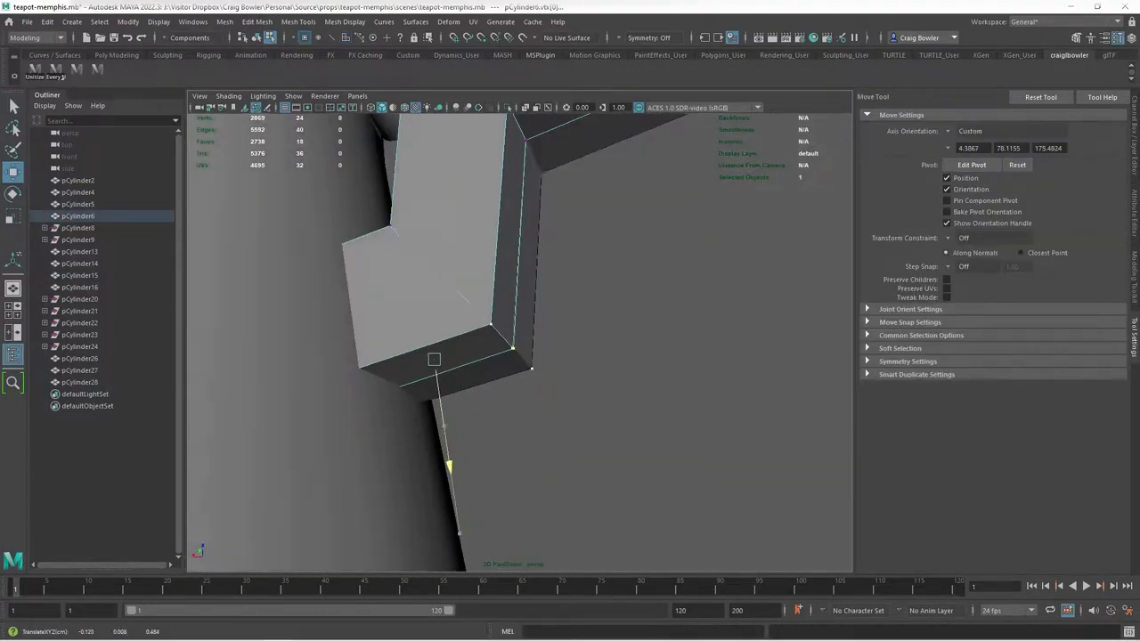
{"action": "left_click_drag", "start_coordinate": [453, 173], "coordinate": [738, 376]}
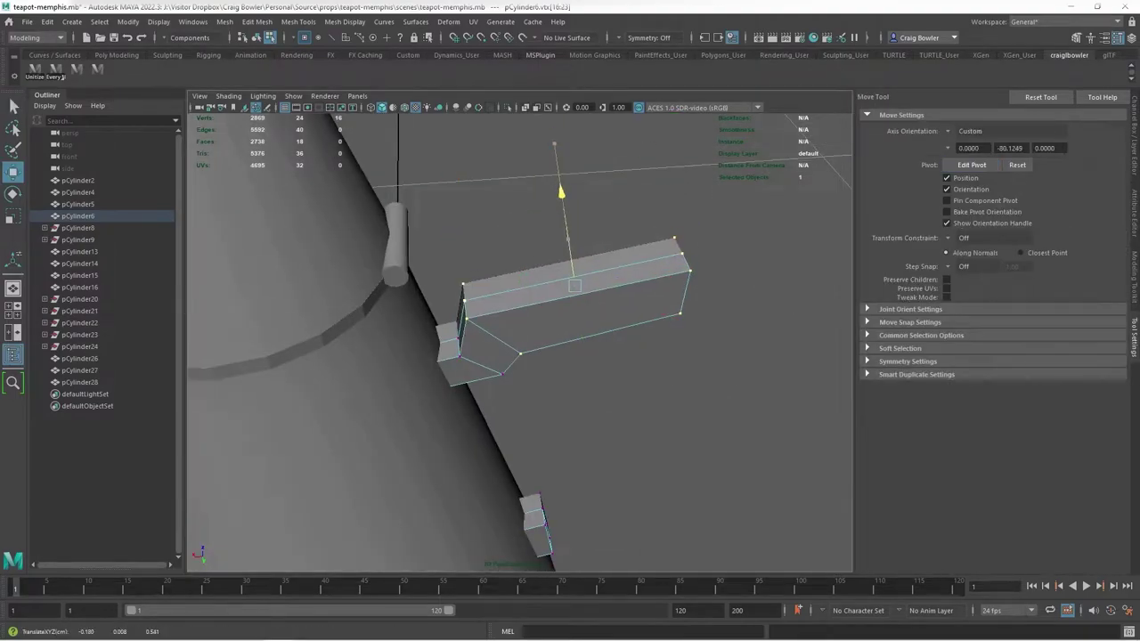
{"action": "mouse_move", "coordinate": [561, 192]}
{"action": "left_mouse_down", "text": "alt"}
{"action": "mouse_move", "coordinate": [542, 147]}
{"action": "mouse_move", "coordinate": [587, 205]}
{"action": "left_mouse_up", "text": "alt"}
{"action": "mouse_move", "coordinate": [587, 205]}
{"action": "right_mouse_down", "text": "alt"}
{"action": "mouse_move", "coordinate": [534, 240]}
{"action": "mouse_move", "coordinate": [578, 254]}
{"action": "right_mouse_up", "text": "alt"}
{"action": "mouse_move", "coordinate": [578, 254]}
{"action": "left_mouse_down", "text": "alt"}
{"action": "mouse_move", "coordinate": [540, 240]}
{"action": "mouse_move", "coordinate": [523, 258]}
{"action": "mouse_move", "coordinate": [552, 285]}
{"action": "mouse_move", "coordinate": [606, 463]}
{"action": "left_mouse_up", "text": "alt"}
{"action": "key", "text": "F9"}
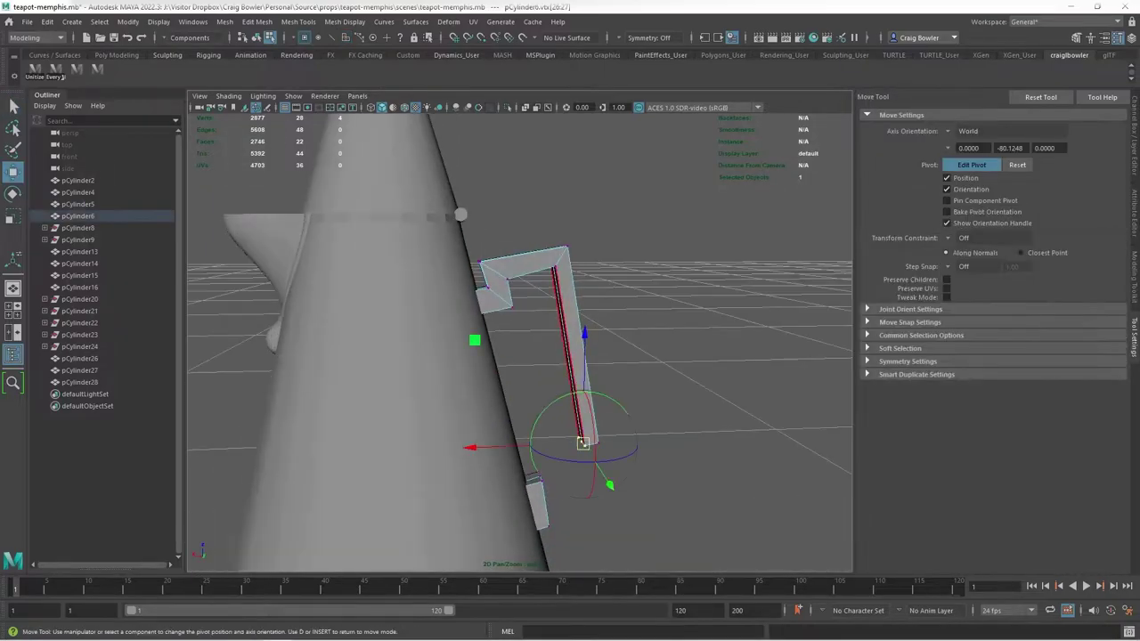
{"action": "left_click_drag", "start_coordinate": [552, 285], "coordinate": [560, 267], "text": "alt"}
{"action": "key", "text": "ctrl+e"}
{"action": "left_click_drag", "start_coordinate": [586, 454], "coordinate": [606, 389], "text": "alt"}
{"action": "key", "text": "d"}
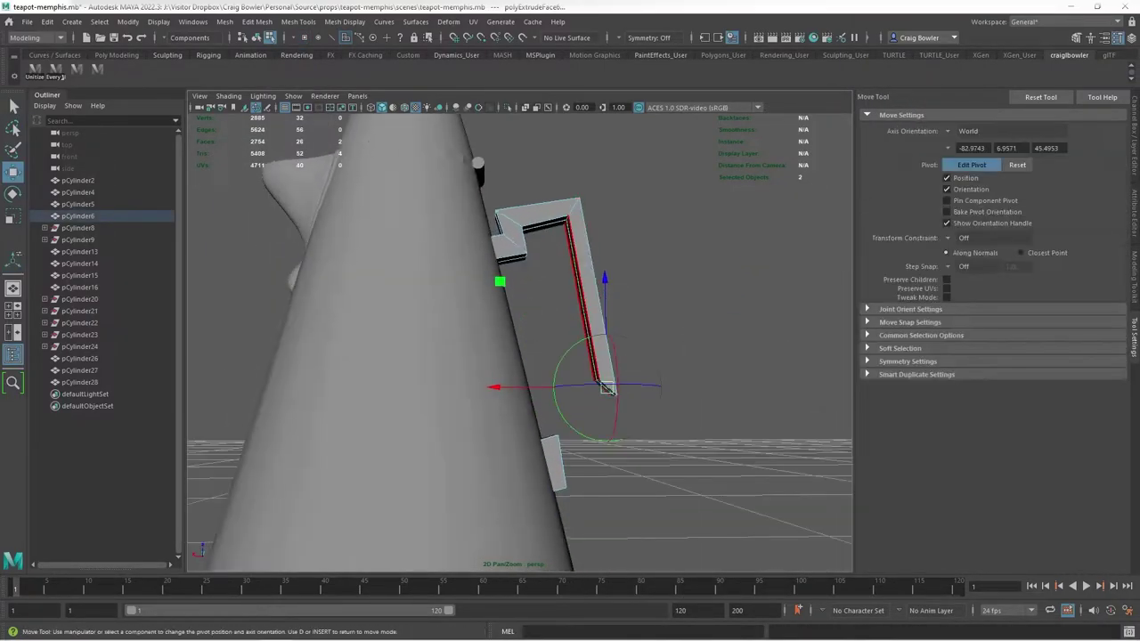
{"action": "key", "text": "ctrl+e"}
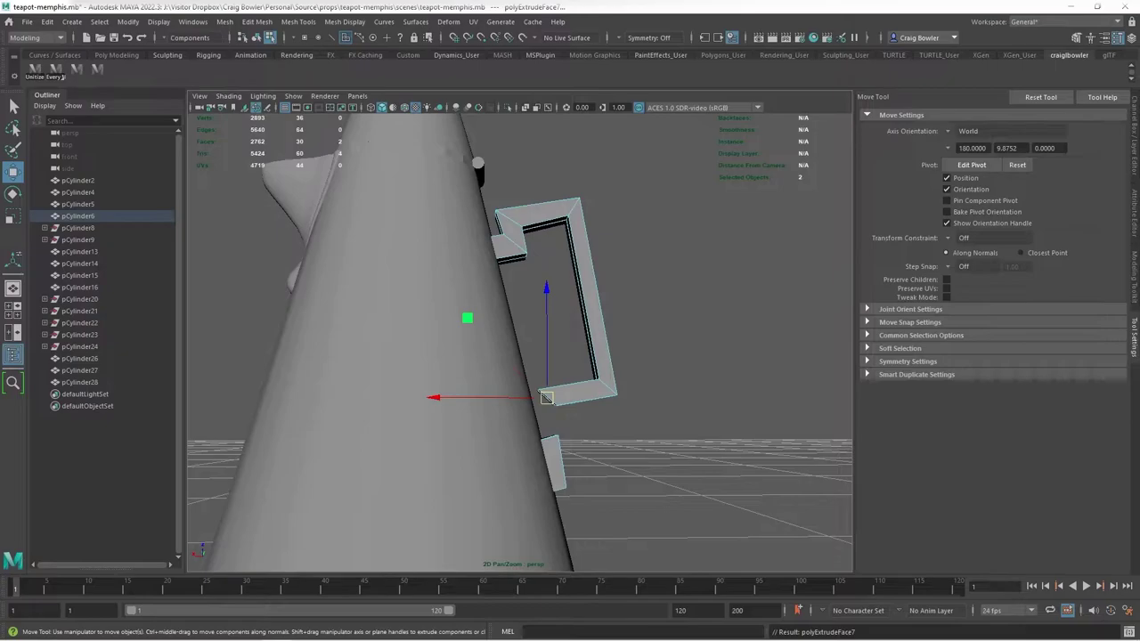
Extrude the handle end back toward the body and scale its end faces
{"action": "key", "text": "q"}
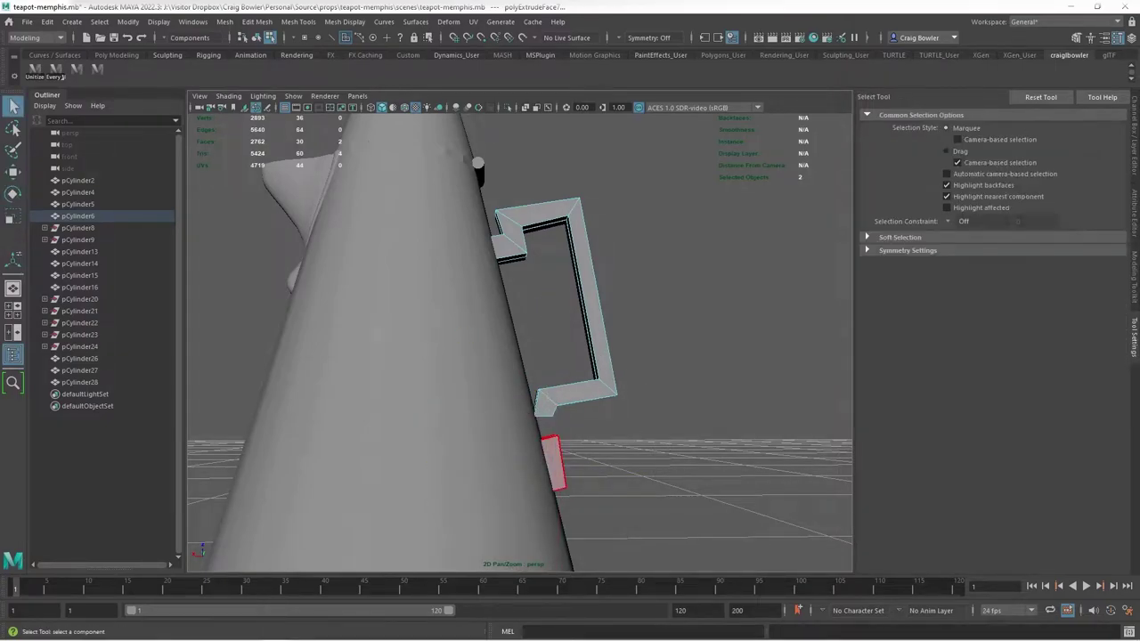
{"action": "scroll", "coordinate": [534, 338], "scroll_direction": "down", "scroll_amount": 5}
{"action": "right_click_drag", "start_coordinate": [554, 330], "coordinate": [611, 330], "text": "shift"}
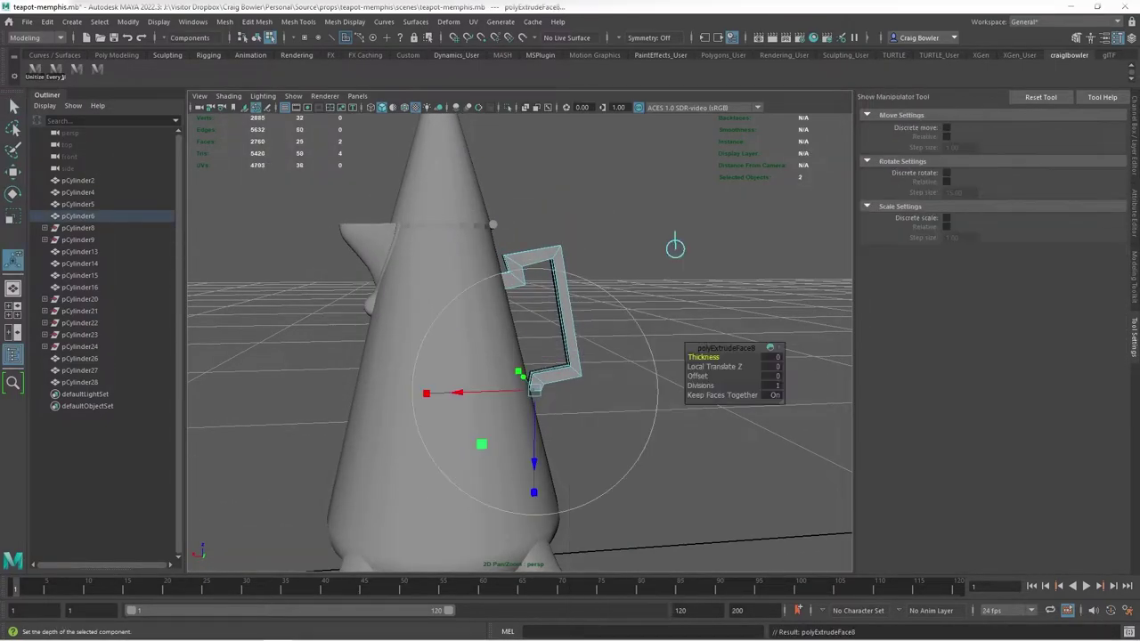
{"action": "left_click_drag", "start_coordinate": [623, 401], "coordinate": [578, 356], "text": "alt"}
{"action": "key", "text": "r"}
{"action": "left_click_drag", "start_coordinate": [624, 401], "coordinate": [605, 356], "text": "alt"}
{"action": "key", "text": "f"}
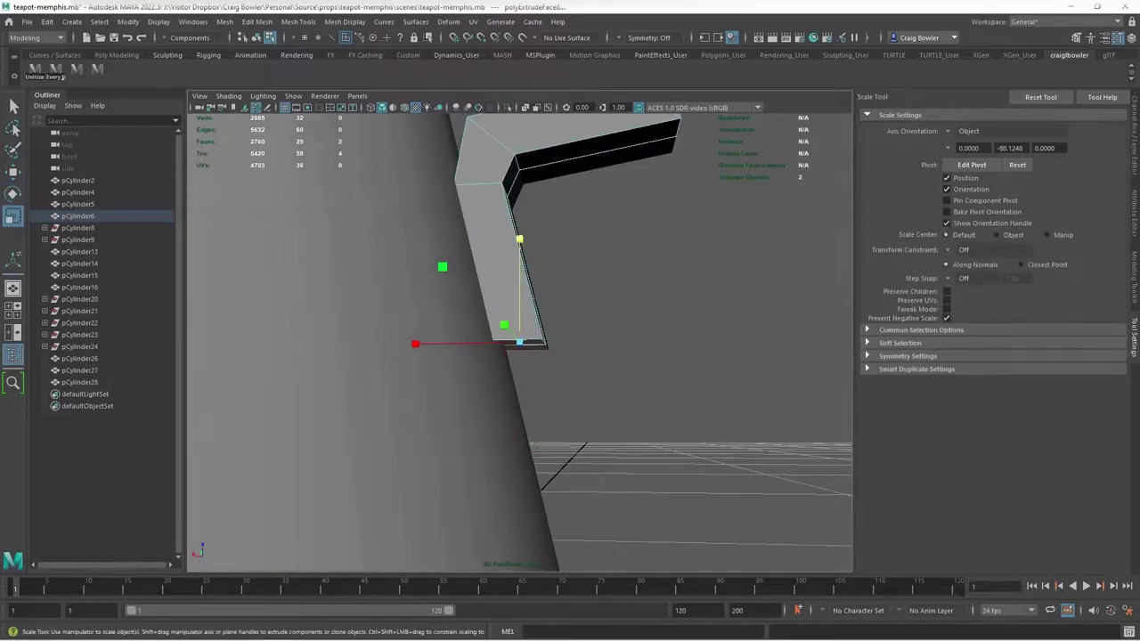
Pick the handle end's corner vertex and move it into place
{"action": "key", "text": "F9"}
{"action": "left_click", "coordinate": [454, 184]}
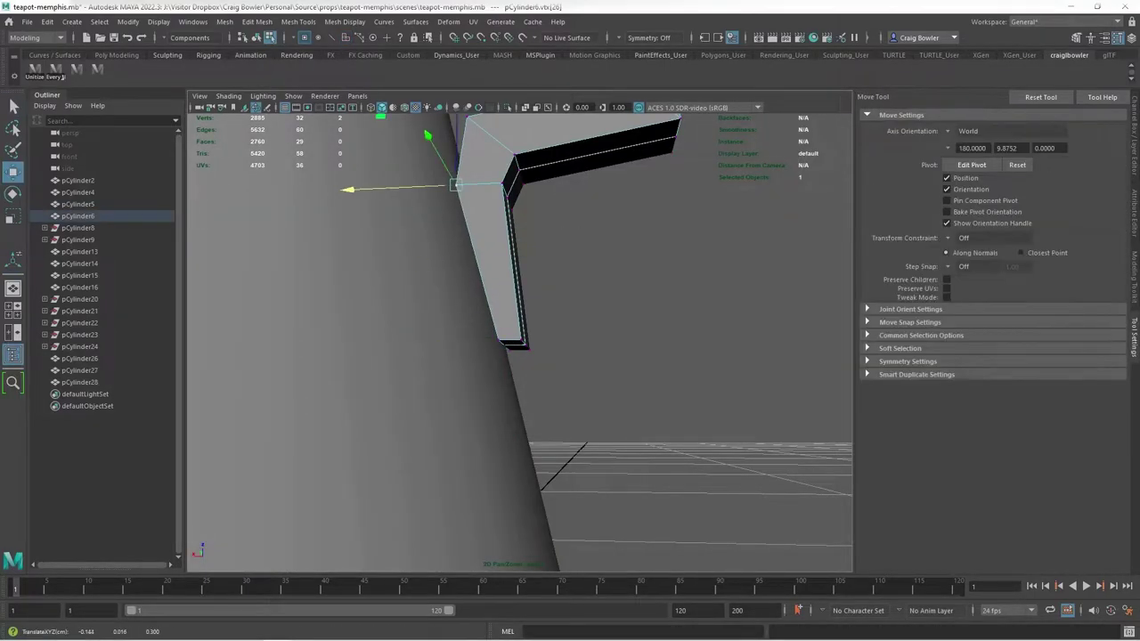
{"action": "scroll", "coordinate": [514, 303], "scroll_direction": "down", "scroll_amount": 5}
{"action": "scroll", "coordinate": [514, 302], "scroll_direction": "up", "scroll_amount": 8}
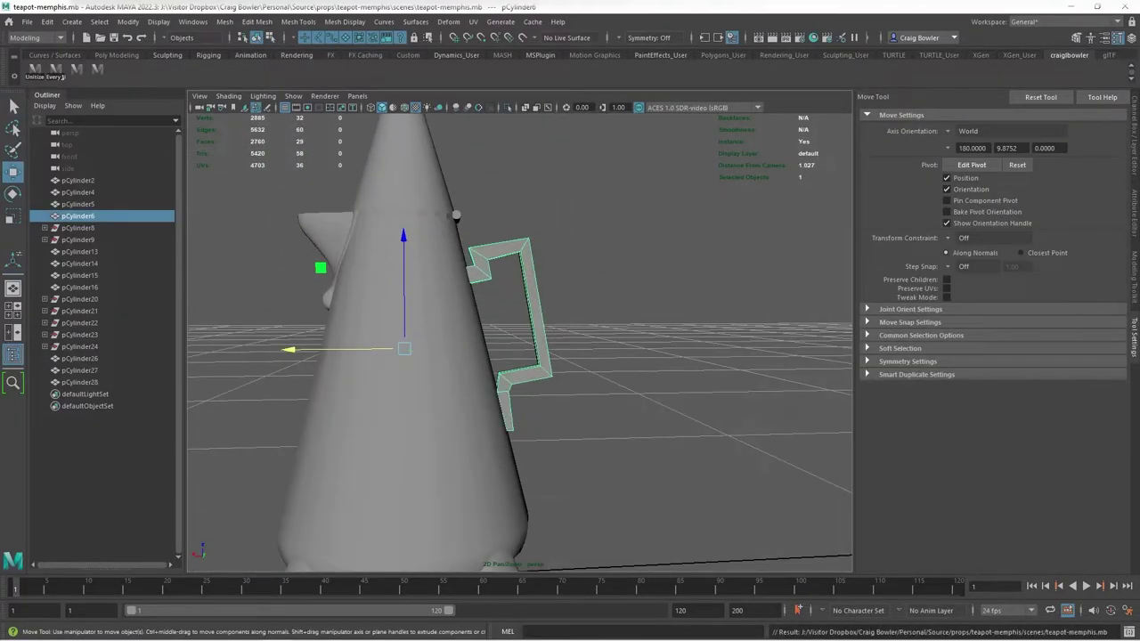
{"action": "key", "text": "F8"}
{"action": "key", "text": "q"}
{"action": "right_click", "coordinate": [514, 302]}
{"action": "key", "text": "w"}
{"action": "scroll", "coordinate": [519, 338], "scroll_direction": "down", "scroll_amount": 5}
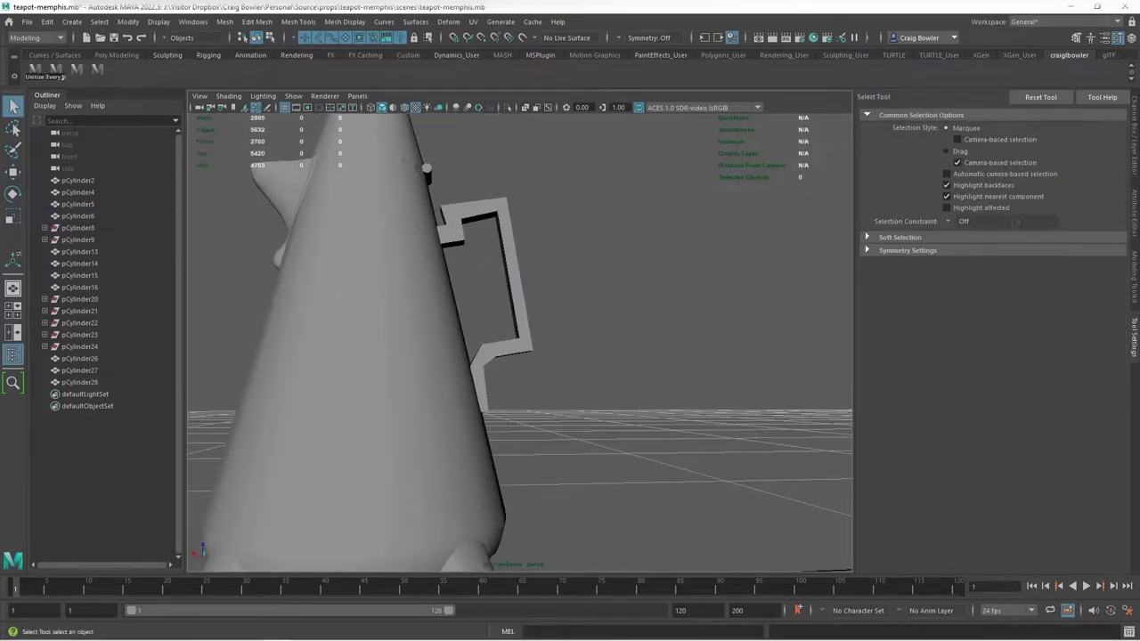
Bevel the handle's corner edges at its upper and lower bends
{"action": "scroll", "coordinate": [507, 311], "scroll_direction": "up", "scroll_amount": 5}
{"action": "right_click_drag", "start_coordinate": [406, 297], "coordinate": [407, 264], "text": "shift"}
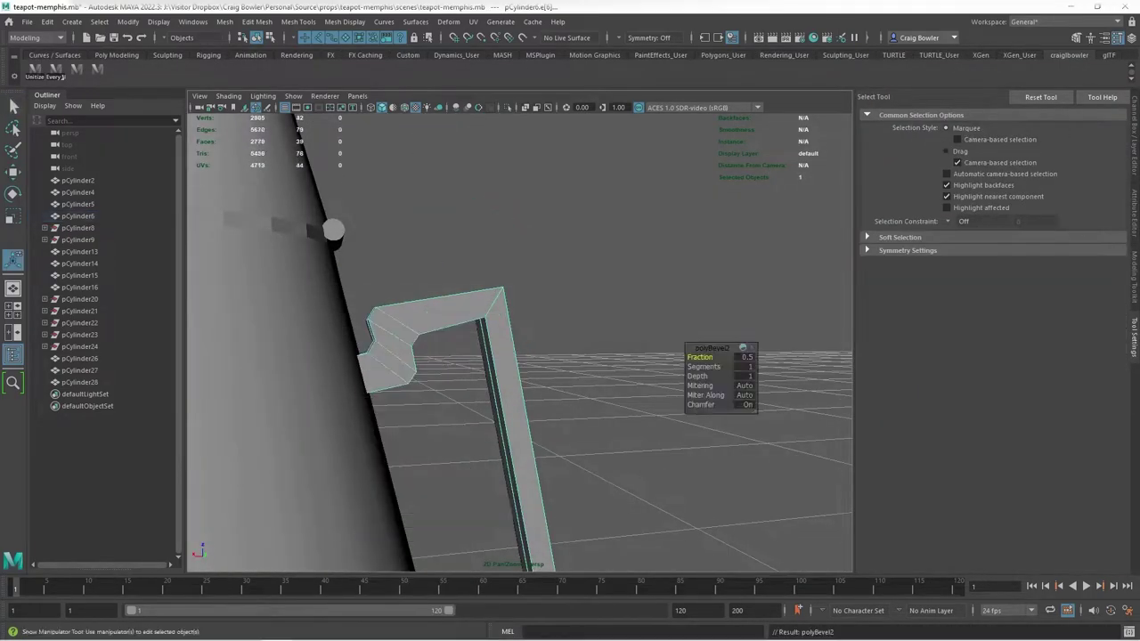
{"action": "scroll", "coordinate": [520, 342], "scroll_direction": "down", "scroll_amount": 5}
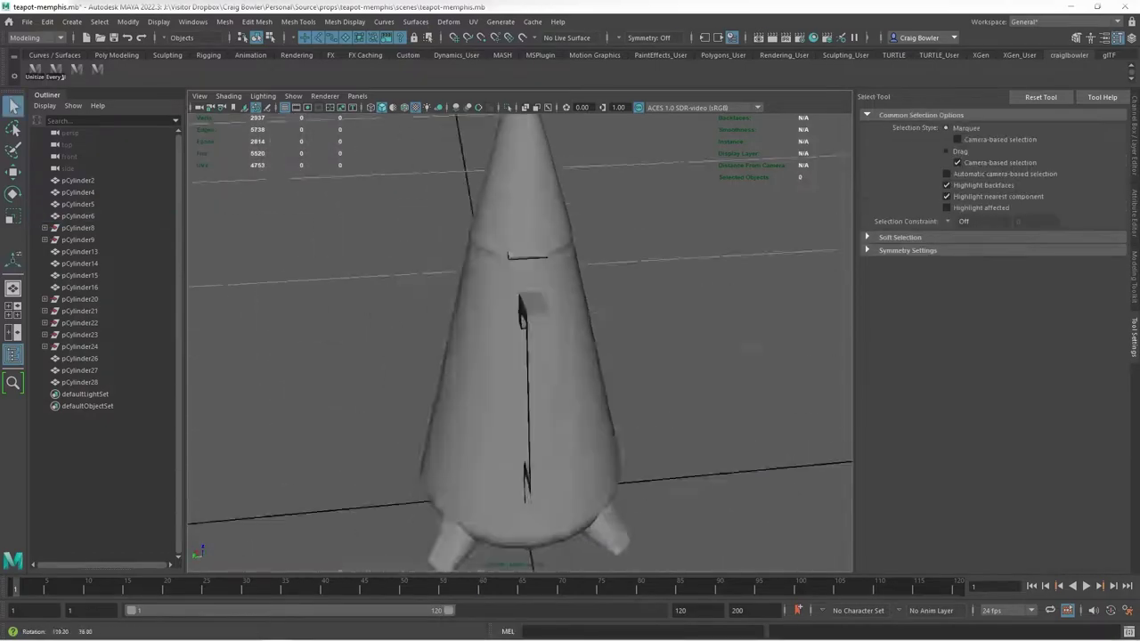
{"action": "scroll", "coordinate": [520, 342], "scroll_direction": "up", "scroll_amount": 5}
{"action": "key", "text": "g"}
{"action": "left_click_drag", "start_coordinate": [535, 356], "coordinate": [606, 391], "text": "alt"}
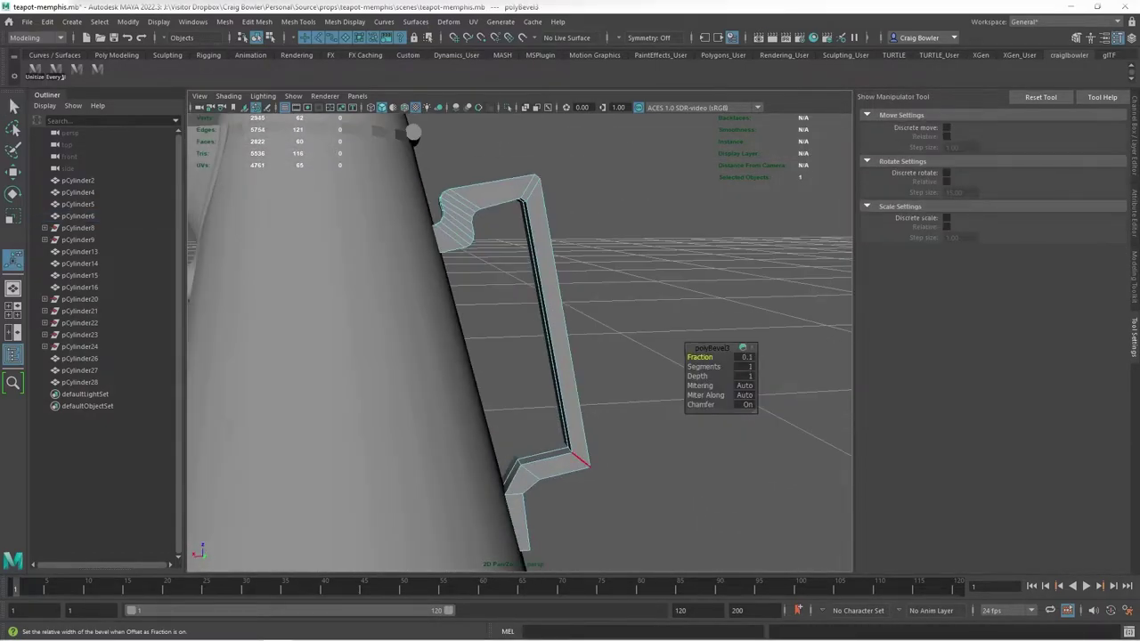
{"action": "right_click_drag", "start_coordinate": [611, 407], "coordinate": [610, 374], "text": "shift"}
{"action": "key", "text": "q"}
Show only the cone body with its handle
{"action": "scroll", "coordinate": [520, 342], "scroll_direction": "down", "scroll_amount": 5}
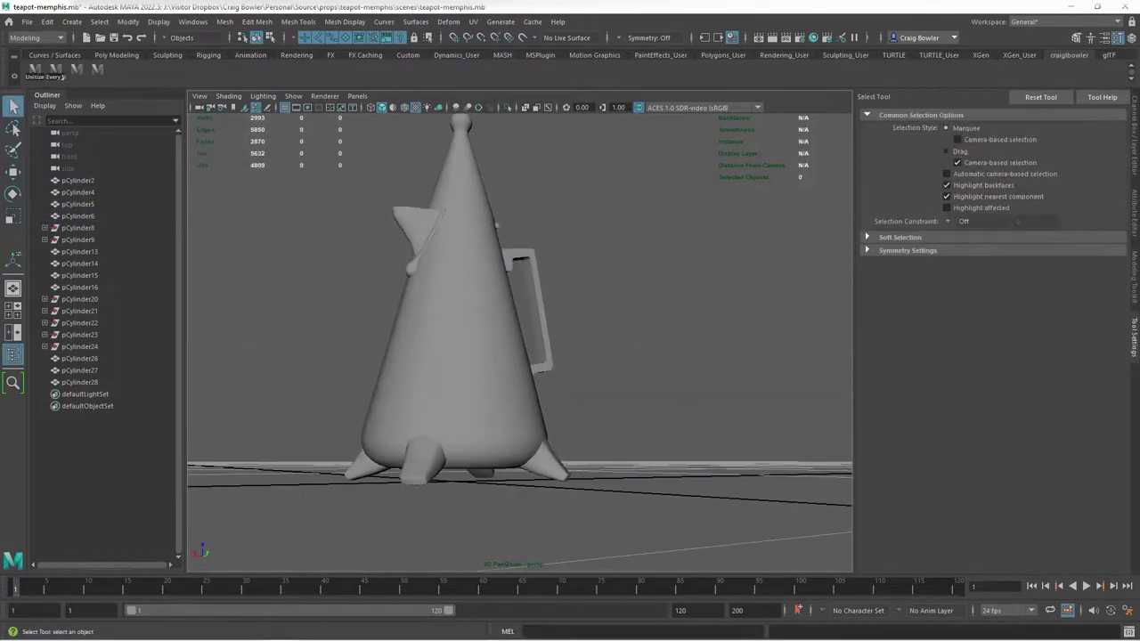
{"action": "left_click_drag", "start_coordinate": [520, 342], "coordinate": [587, 342], "text": "alt"}
{"action": "scroll", "coordinate": [520, 342], "scroll_direction": "up", "scroll_amount": 3}
{"action": "scroll", "coordinate": [520, 342], "scroll_direction": "up", "scroll_amount": 2}
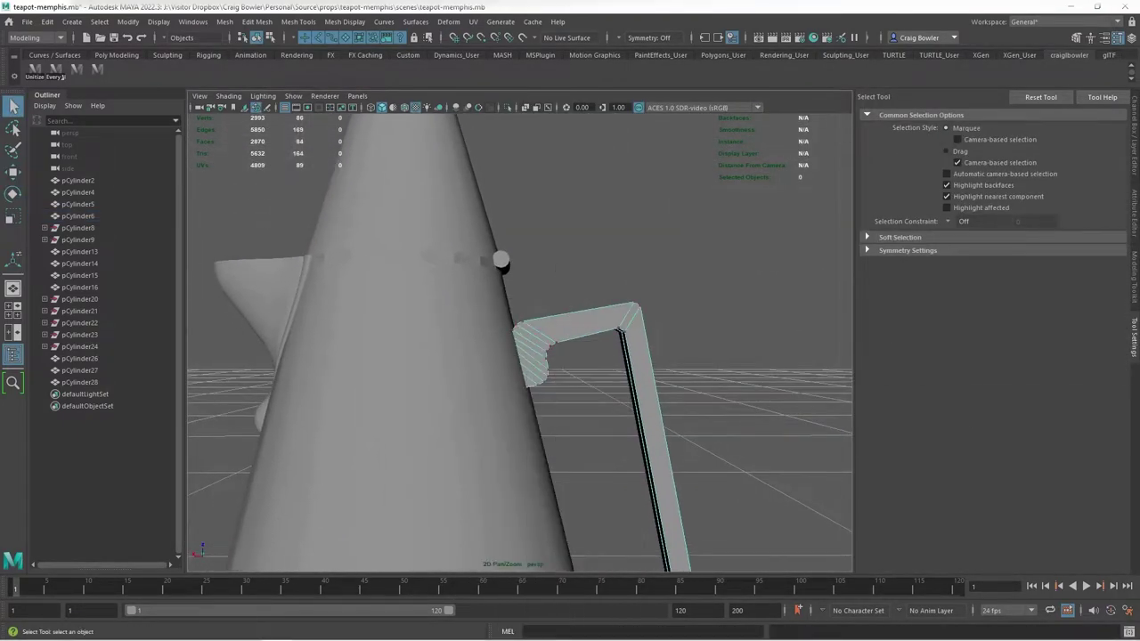
{"action": "key", "text": "alt+h"}
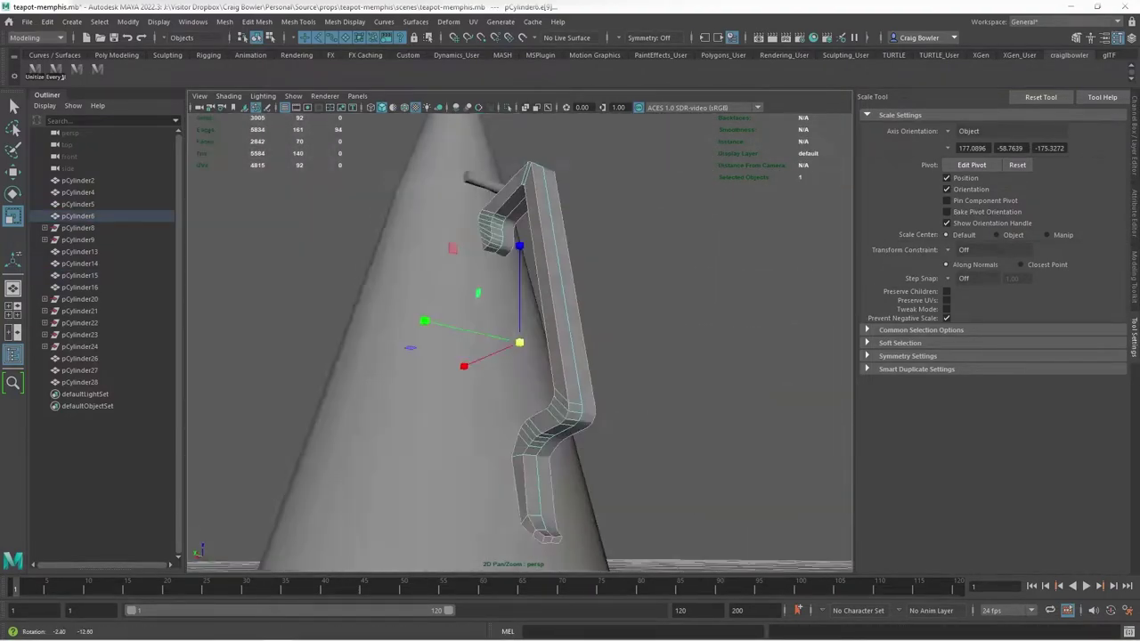
Edit the bevel segments, bevel the bend edges, and select the bend vertices
{"action": "left_click", "coordinate": [745, 366]}
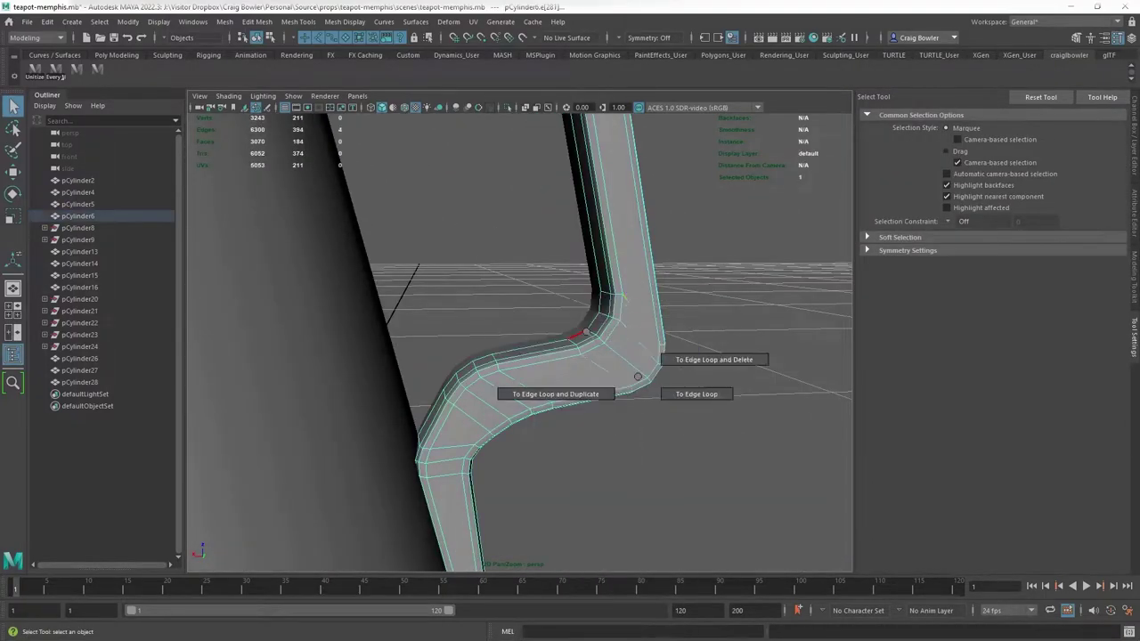
{"action": "right_click_drag", "start_coordinate": [618, 356], "coordinate": [611, 394], "text": "shift"}
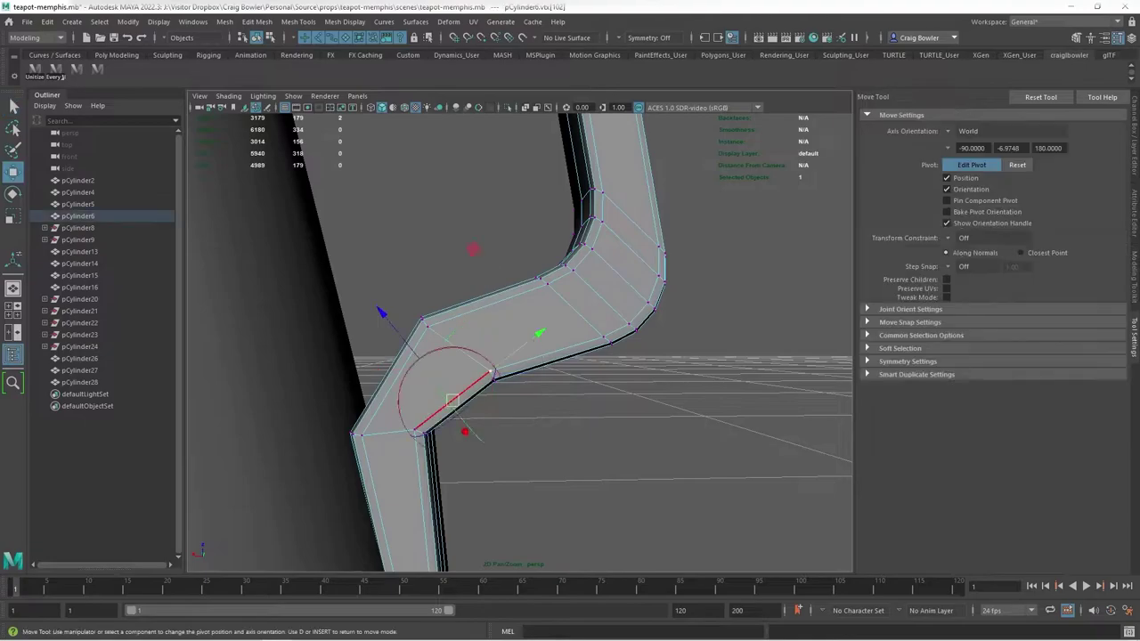
{"action": "right_click_drag", "start_coordinate": [407, 433], "coordinate": [462, 405], "text": "shift"}
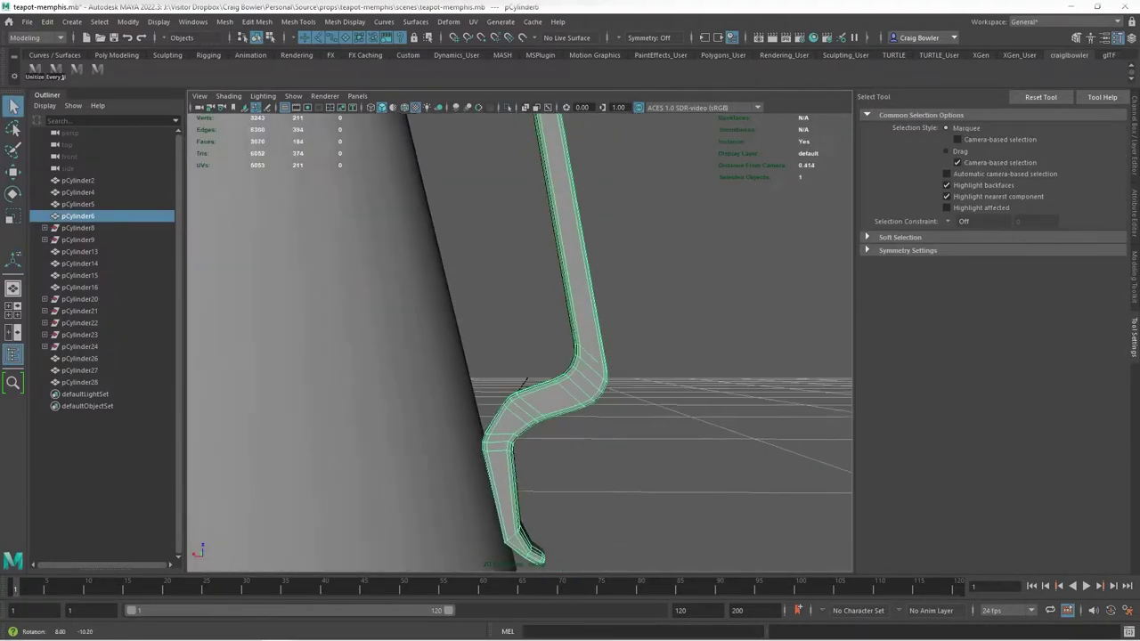
{"action": "key", "text": "w"}
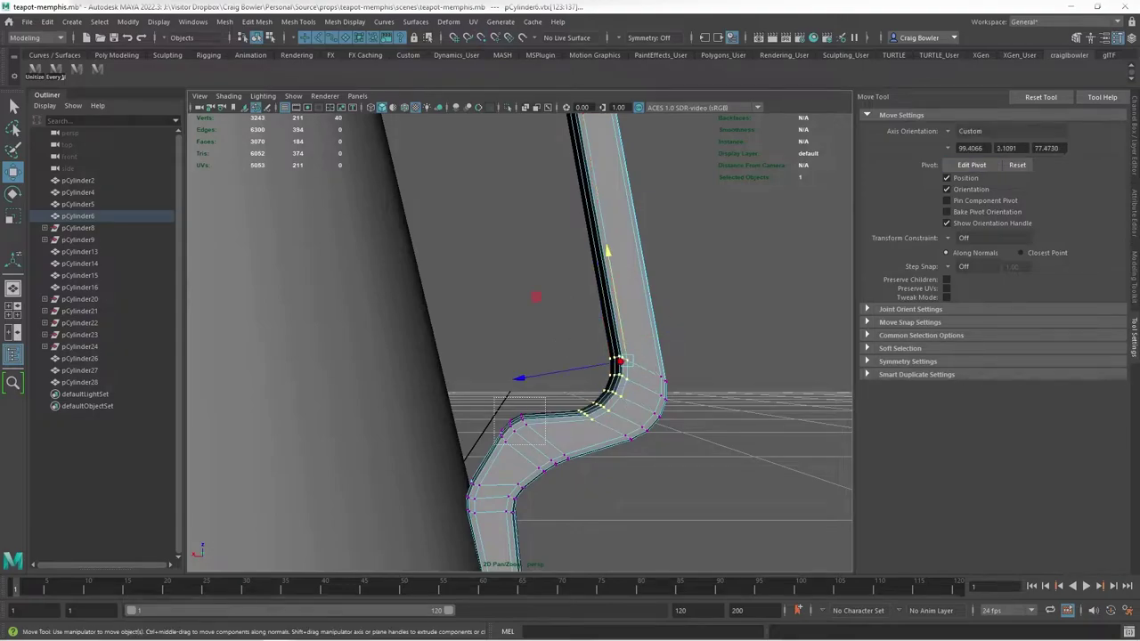
{"action": "left_click_drag", "start_coordinate": [534, 356], "coordinate": [569, 339], "text": "alt"}
{"action": "left_click_drag", "start_coordinate": [478, 351], "coordinate": [542, 397], "text": "shift"}
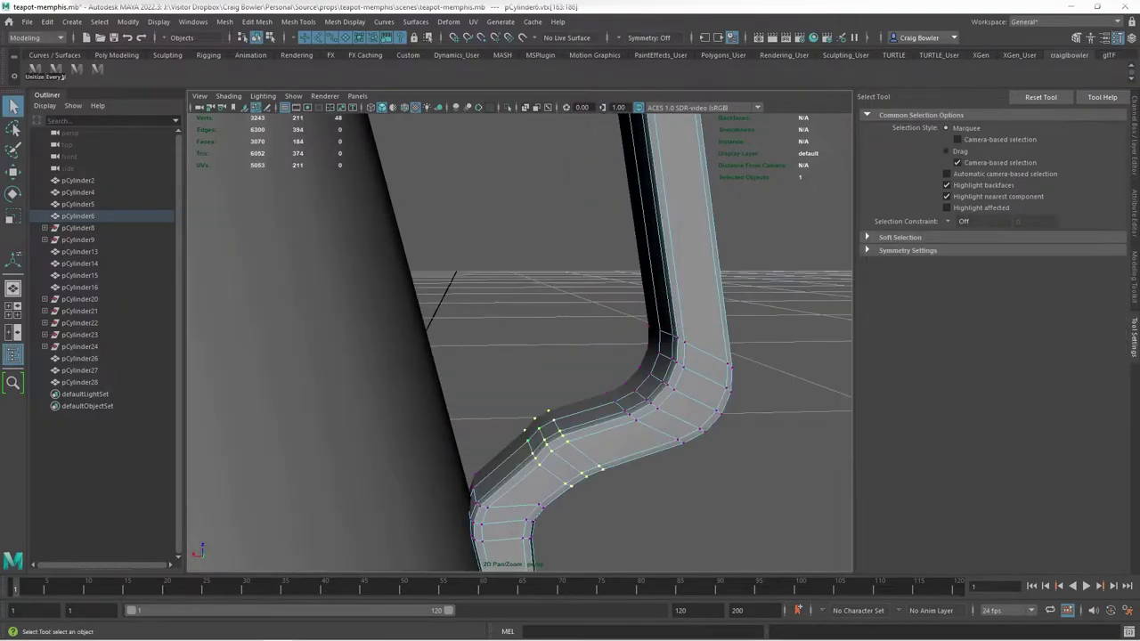
{"action": "left_click_drag", "start_coordinate": [534, 356], "coordinate": [499, 347], "text": "alt"}
Marquee-select the handle's corner and upper-bend vertices and reposition them
{"action": "left_click_drag", "start_coordinate": [534, 401], "coordinate": [570, 374], "text": "alt"}
{"action": "scroll", "coordinate": [534, 356], "scroll_direction": "down", "scroll_amount": 5}
{"action": "scroll", "coordinate": [534, 338], "scroll_direction": "up", "scroll_amount": 8}
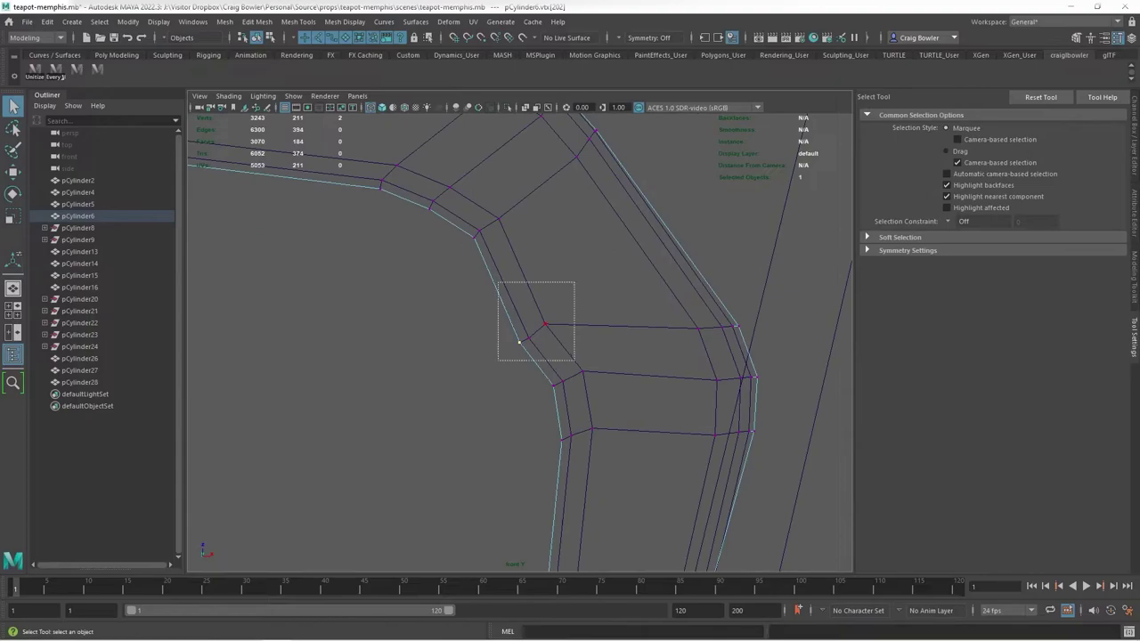
{"action": "left_click_drag", "start_coordinate": [497, 286], "coordinate": [574, 358]}
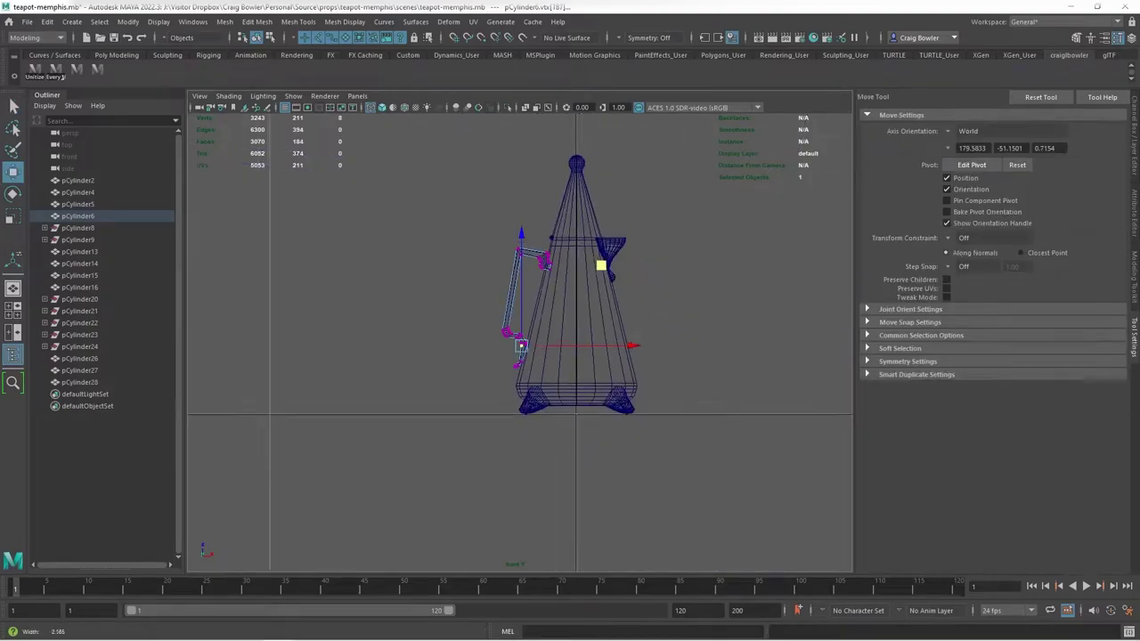
{"action": "left_click_drag", "start_coordinate": [534, 401], "coordinate": [498, 357], "text": "alt"}
{"action": "left_click_drag", "start_coordinate": [409, 285], "coordinate": [452, 303]}
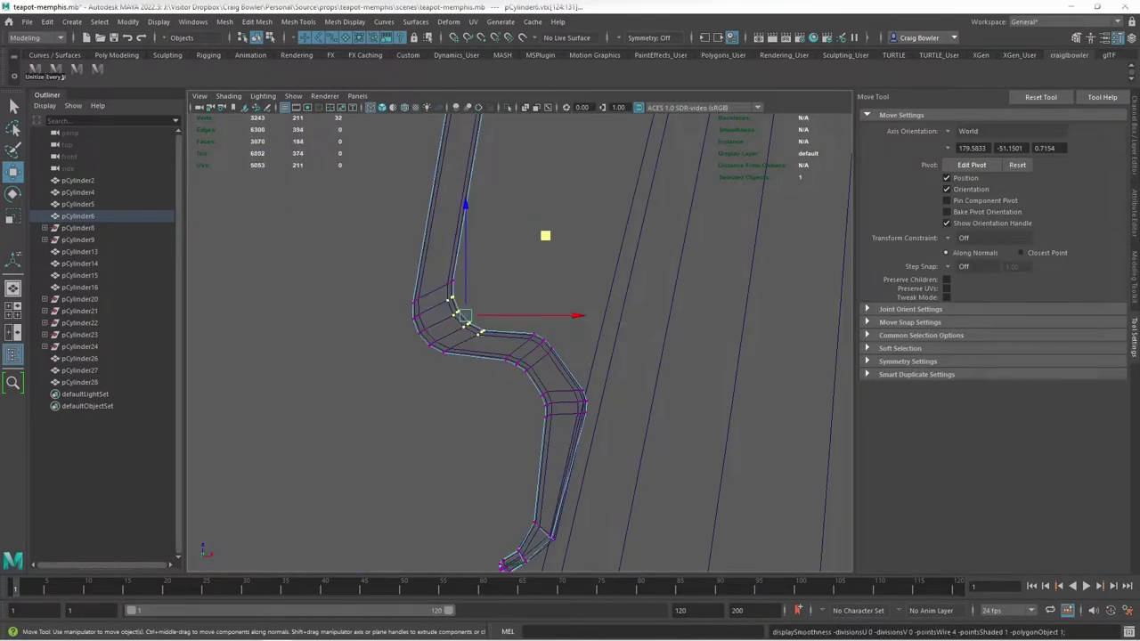
{"action": "left_click_drag", "start_coordinate": [534, 356], "coordinate": [587, 338], "text": "alt"}
{"action": "scroll", "coordinate": [516, 338], "scroll_direction": "down", "scroll_amount": 3}
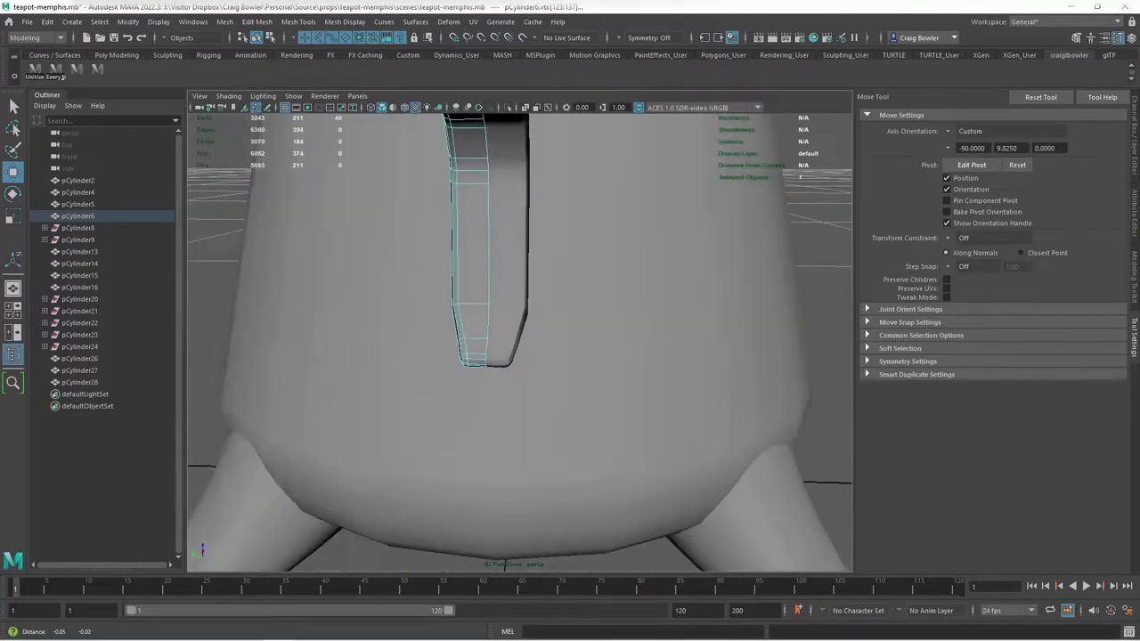
Bevel the edges at the handle bends, raising the bevel to 3 segments
{"action": "right_click_drag", "start_coordinate": [475, 269], "coordinate": [533, 252]}
{"action": "mouse_move", "coordinate": [534, 356]}
{"action": "left_mouse_down", "text": "alt"}
{"action": "mouse_move", "coordinate": [588, 339]}
{"action": "mouse_move", "coordinate": [570, 348]}
{"action": "left_mouse_up", "text": "alt"}
{"action": "scroll", "coordinate": [517, 339], "scroll_direction": "up", "scroll_amount": 5}
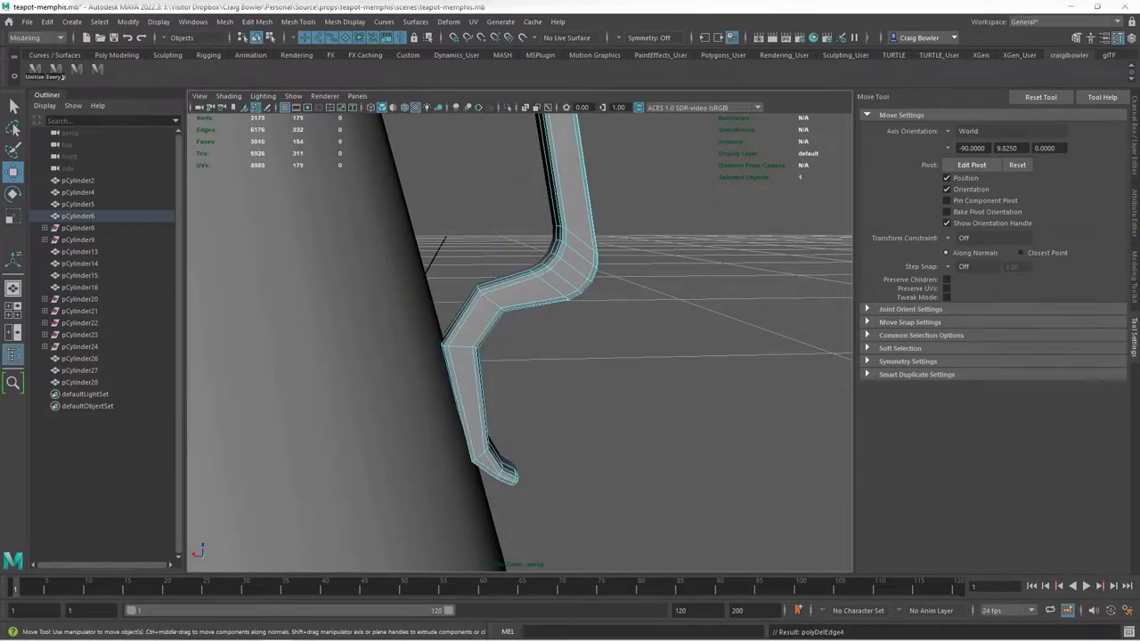
{"action": "key", "text": "ctrl+b"}
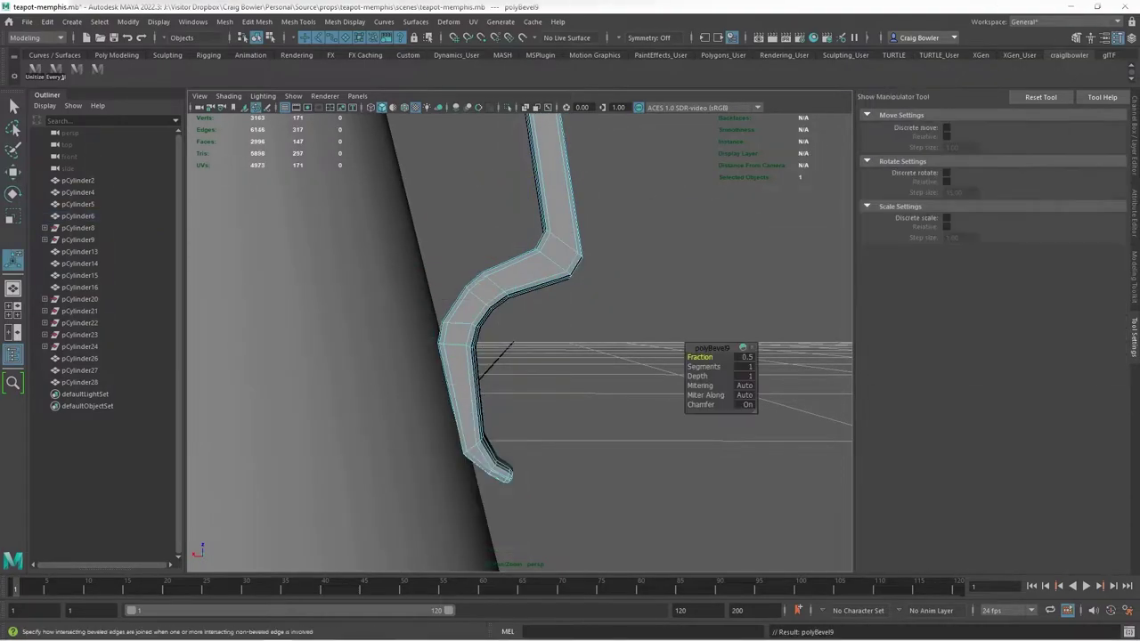
{"action": "left_click_drag", "start_coordinate": [516, 338], "coordinate": [551, 329], "text": "alt"}
Select the vertices at the handle bend, then reselect handle pCylinder6 and frame it
{"action": "right_click_drag", "start_coordinate": [544, 260], "coordinate": [602, 243]}
{"action": "scroll", "coordinate": [534, 356], "scroll_direction": "down", "scroll_amount": 5}
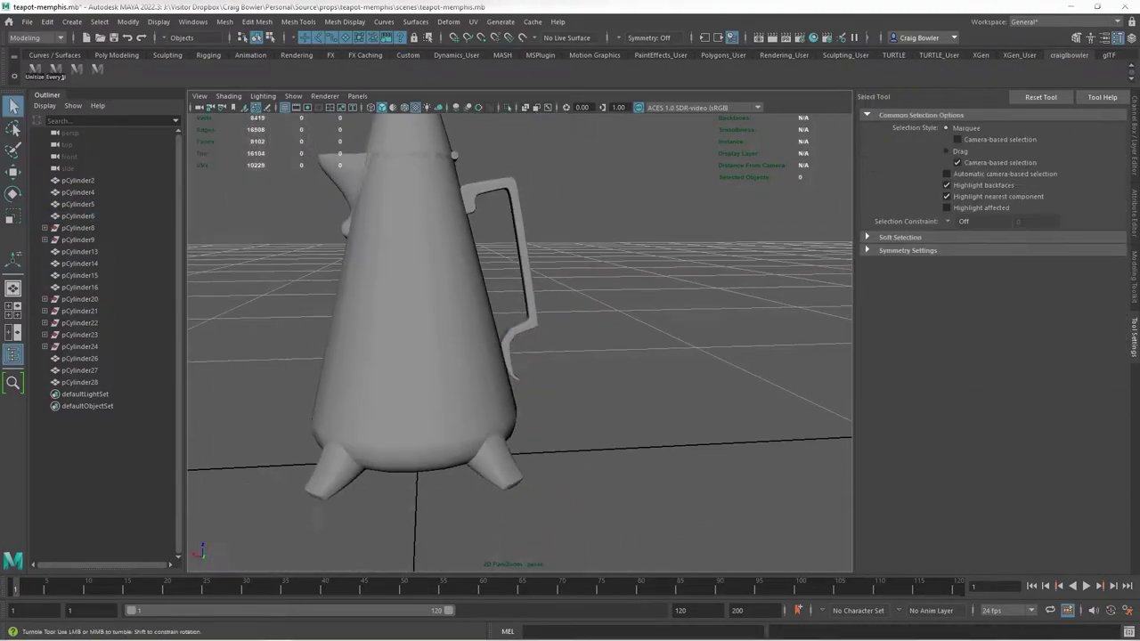
{"action": "scroll", "coordinate": [534, 356], "scroll_direction": "up", "scroll_amount": 5}
{"action": "key", "text": "F9"}
{"action": "left_click_drag", "start_coordinate": [526, 227], "coordinate": [556, 263]}
{"action": "key", "text": "w"}
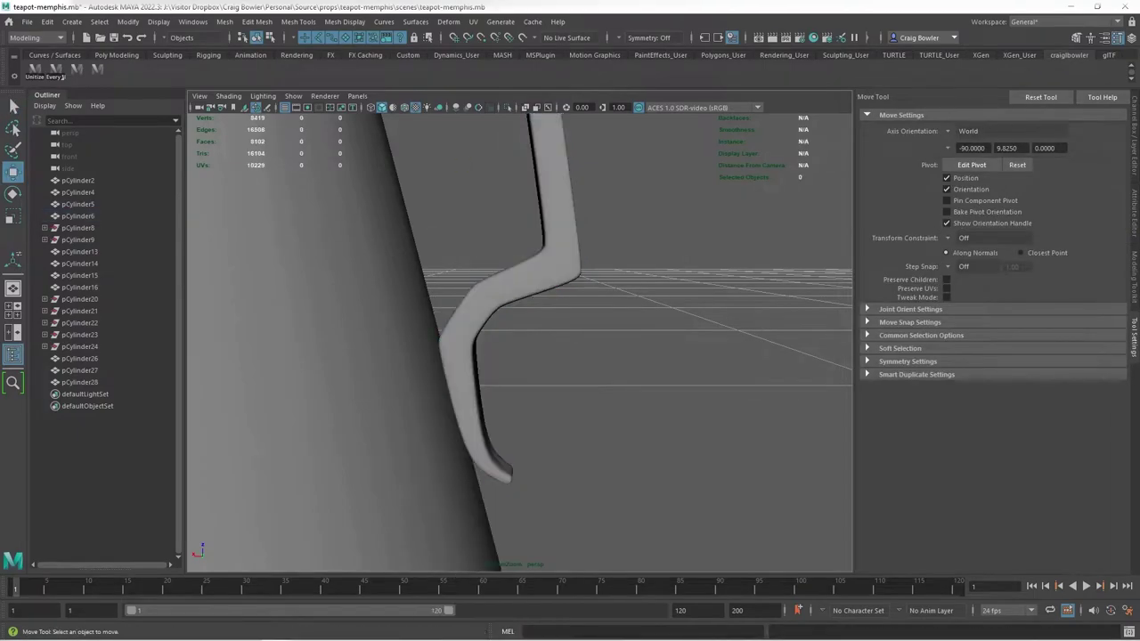
{"action": "left_click", "coordinate": [77, 215]}
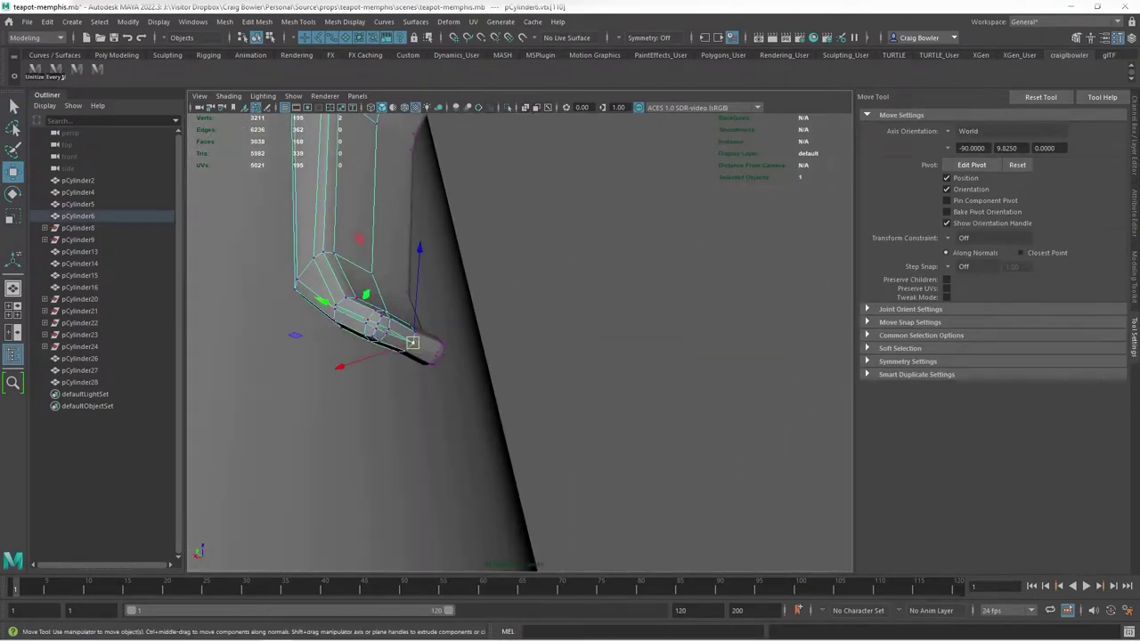
{"action": "mouse_move", "coordinate": [516, 338]}
{"action": "left_mouse_down", "text": "alt"}
{"action": "mouse_move", "coordinate": [552, 321]}
{"action": "mouse_move", "coordinate": [534, 268]}
{"action": "mouse_move", "coordinate": [570, 294]}
{"action": "left_mouse_up", "text": "alt"}
{"action": "right_click_drag", "start_coordinate": [570, 294], "coordinate": [623, 303], "text": "alt"}
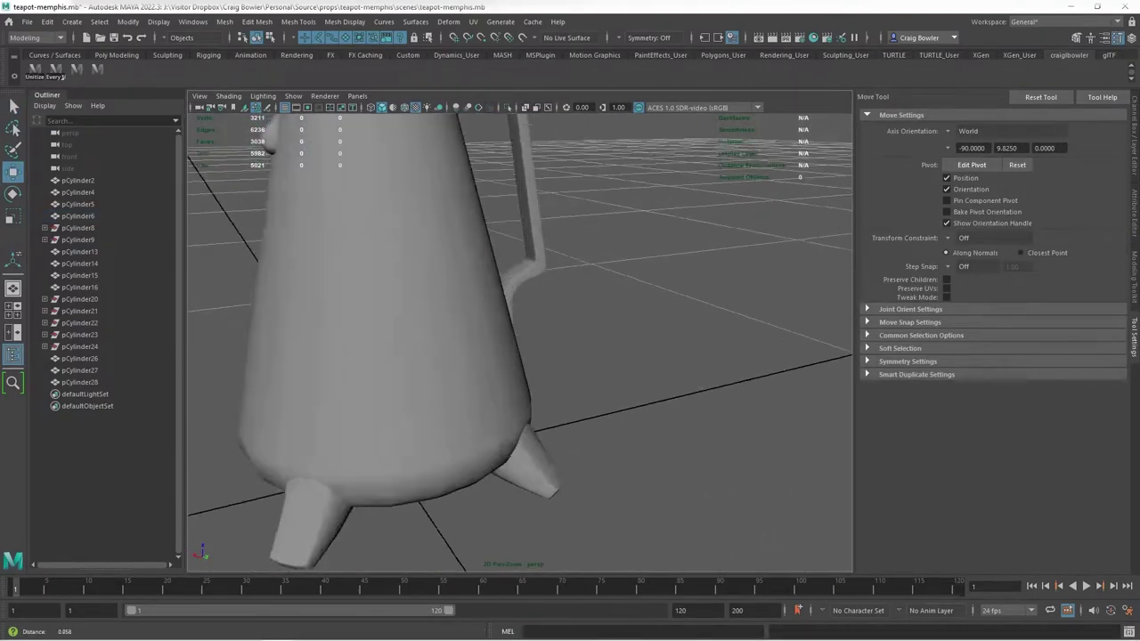
{"action": "left_click", "coordinate": [77, 216]}
{"action": "key", "text": "f"}
Bevel the selected edges at the handle's lower bend
{"action": "key", "text": "ctrl+b"}
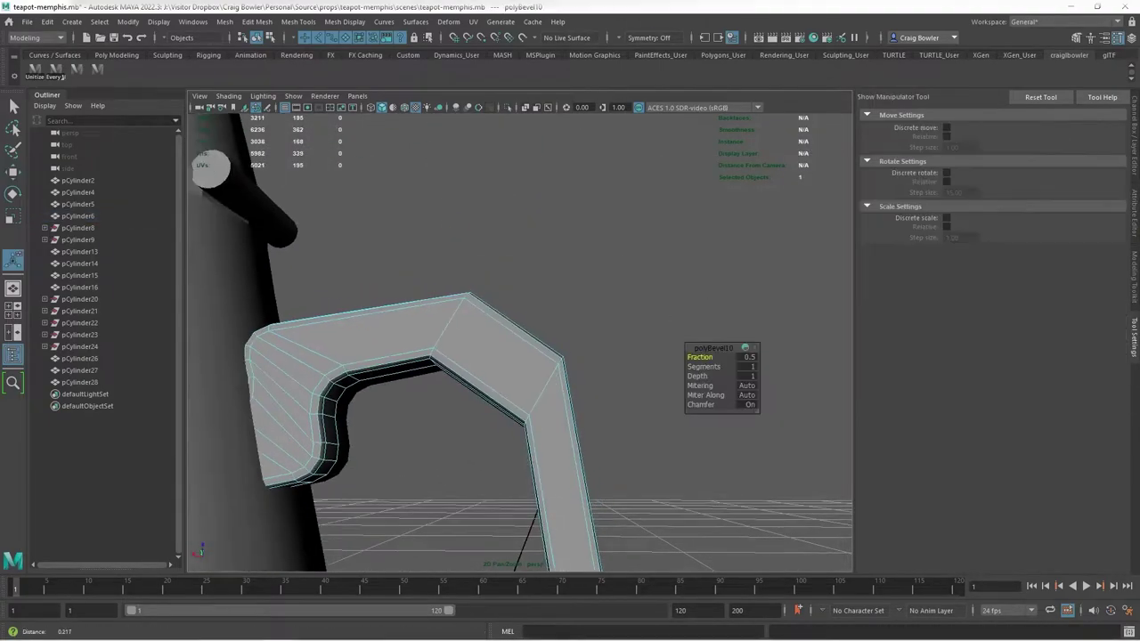
{"action": "left_click_drag", "start_coordinate": [534, 356], "coordinate": [521, 305], "text": "alt"}
{"action": "right_click_drag", "start_coordinate": [522, 305], "coordinate": [580, 284]}
{"action": "left_click_drag", "start_coordinate": [534, 312], "coordinate": [570, 294], "text": "alt"}
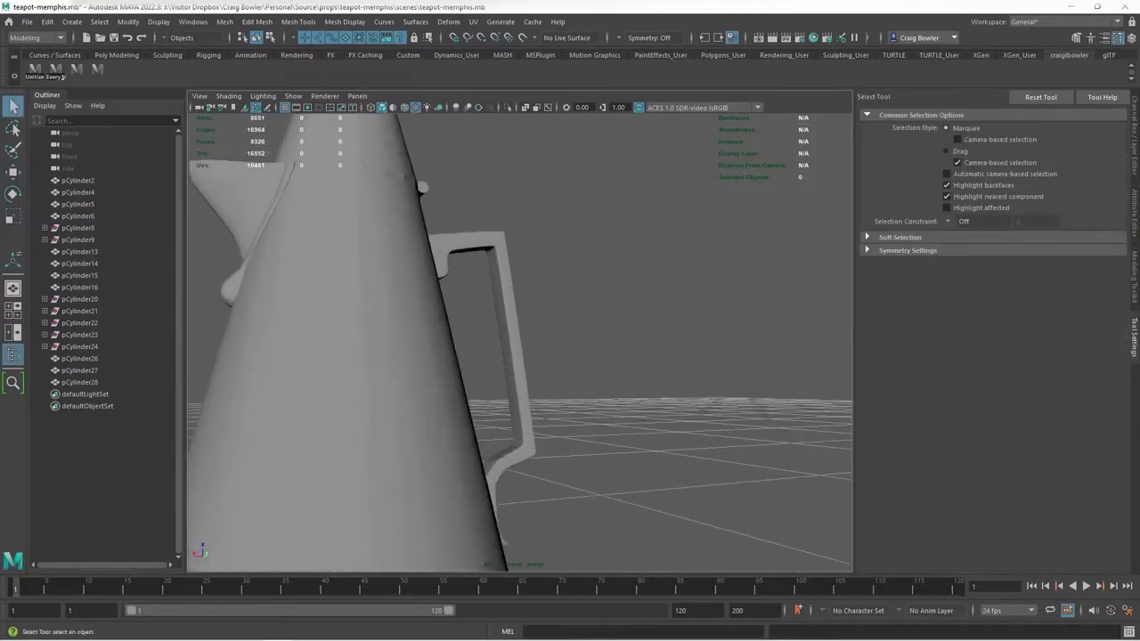
{"action": "right_click_drag", "start_coordinate": [570, 294], "coordinate": [623, 293], "text": "alt"}
{"action": "left_click_drag", "start_coordinate": [534, 357], "coordinate": [577, 256], "text": "alt"}
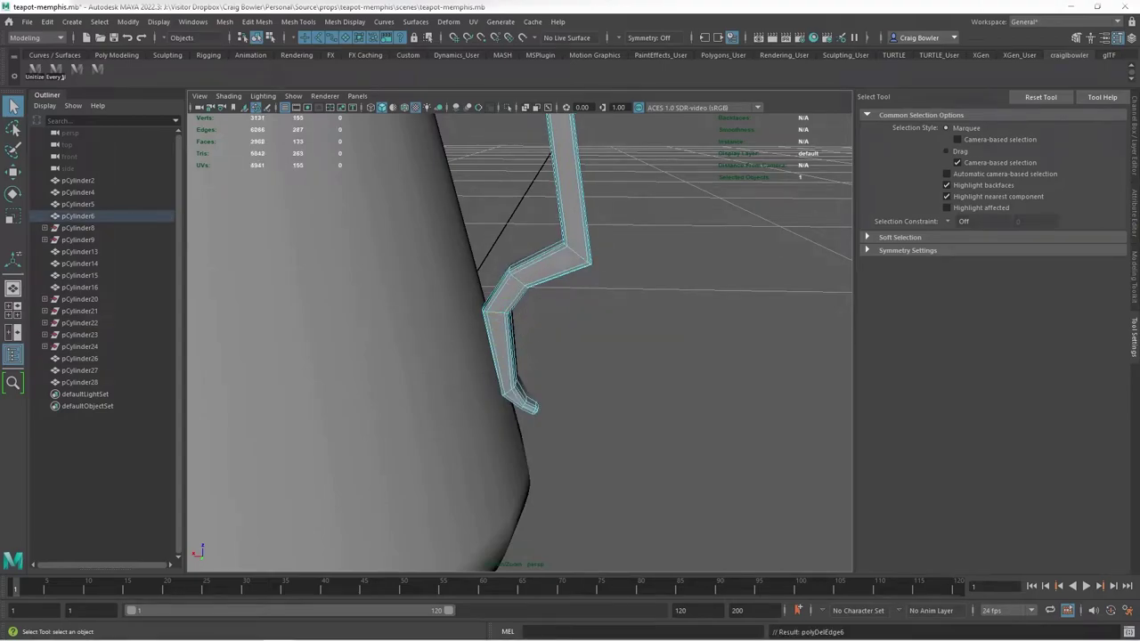
{"action": "left_click_drag", "start_coordinate": [526, 382], "coordinate": [576, 415]}
{"action": "left_click_drag", "start_coordinate": [534, 356], "coordinate": [569, 303], "text": "alt"}
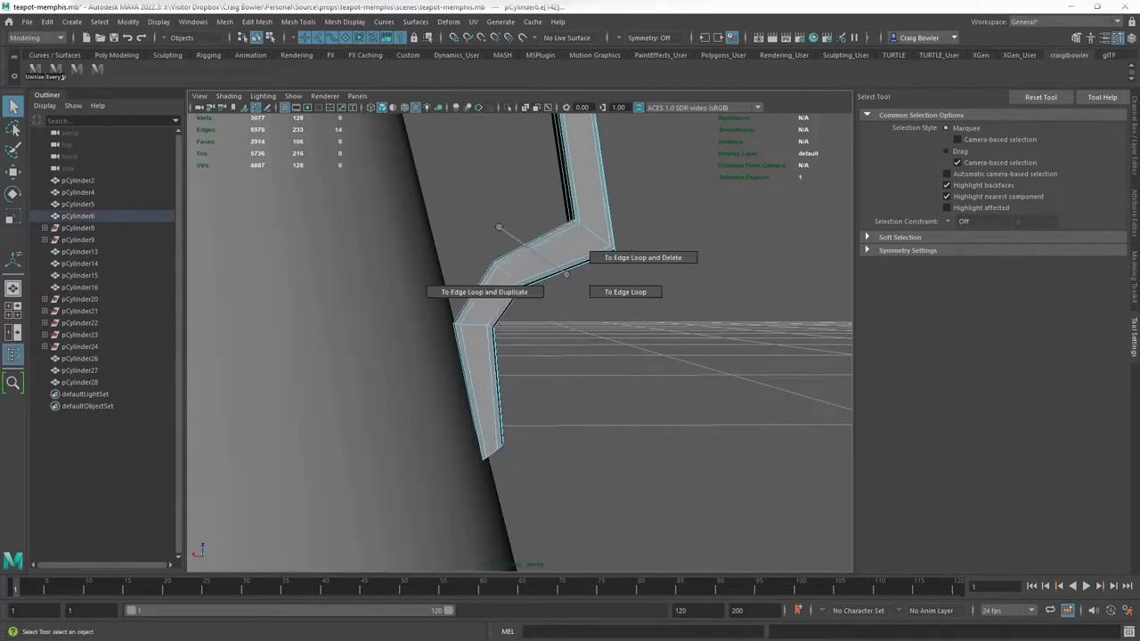
{"action": "key", "text": "e"}
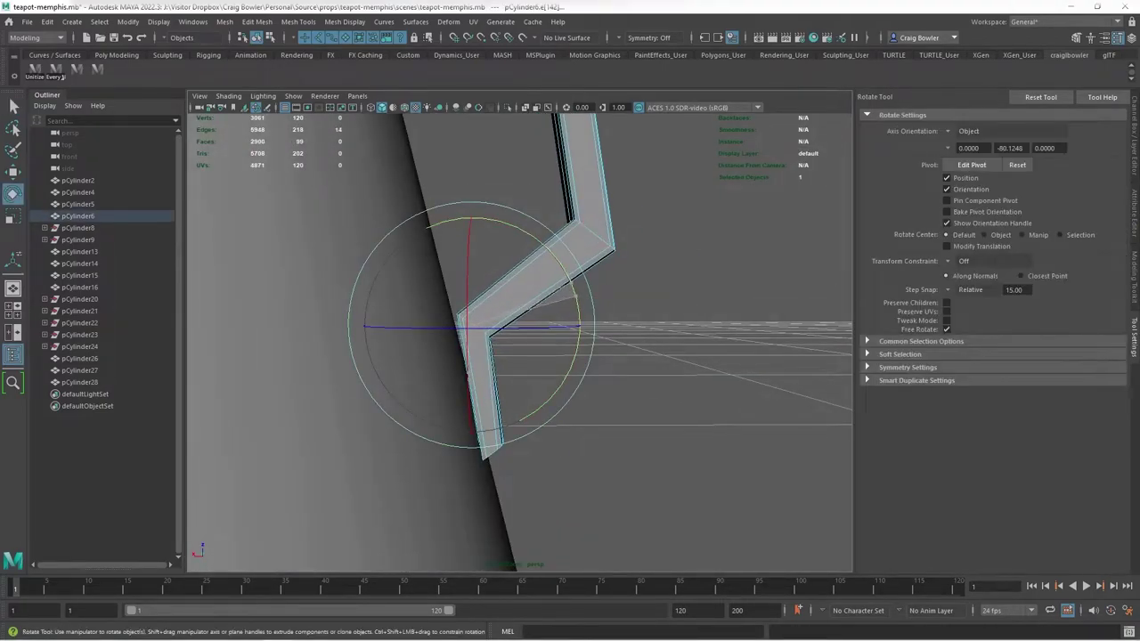
{"action": "left_click", "coordinate": [657, 225]}
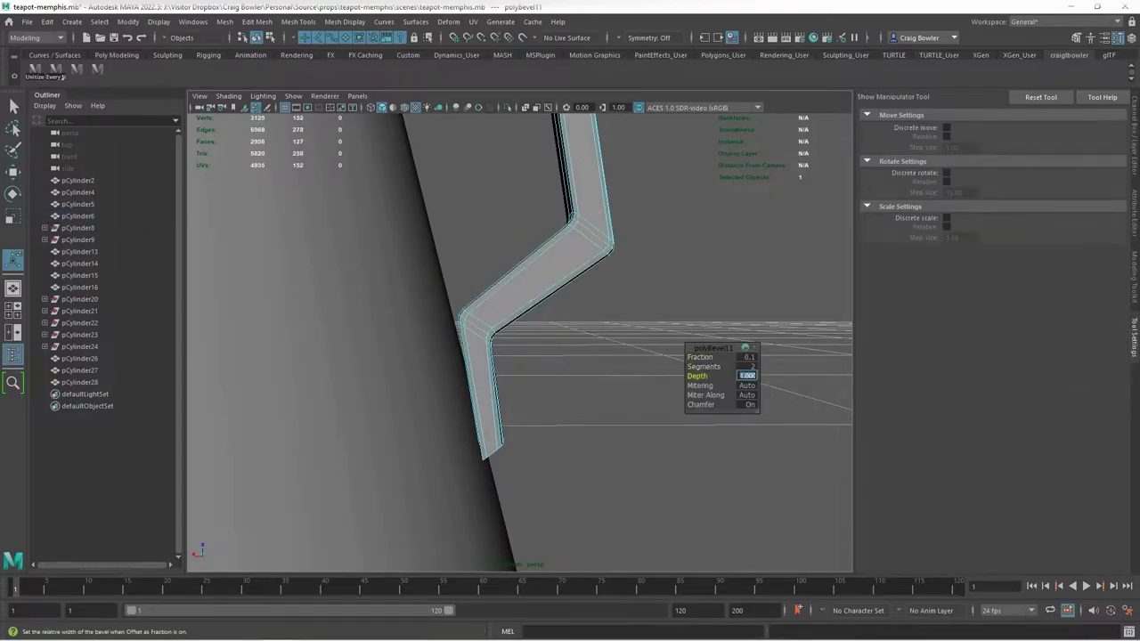
Bevel the edges of the handle's other bend
{"action": "right_click_drag", "start_coordinate": [534, 294], "coordinate": [569, 311]}
{"action": "mouse_move", "coordinate": [534, 356]}
{"action": "right_mouse_down", "text": "alt"}
{"action": "mouse_move", "coordinate": [463, 374]}
{"action": "mouse_move", "coordinate": [570, 356]}
{"action": "right_mouse_up", "text": "alt"}
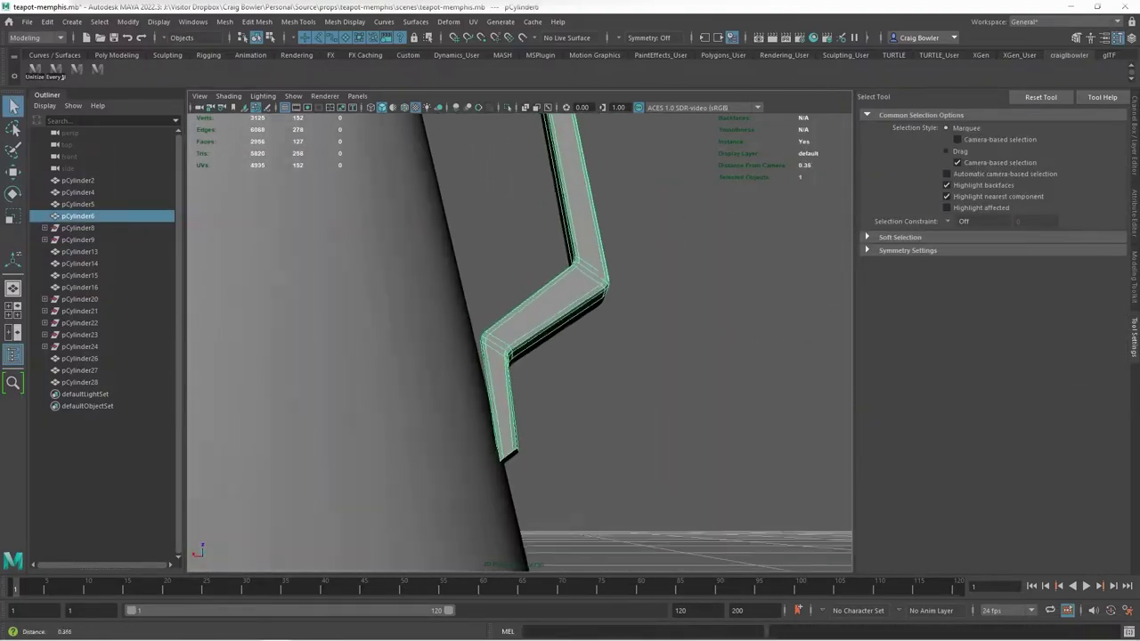
{"action": "left_click", "coordinate": [580, 341]}
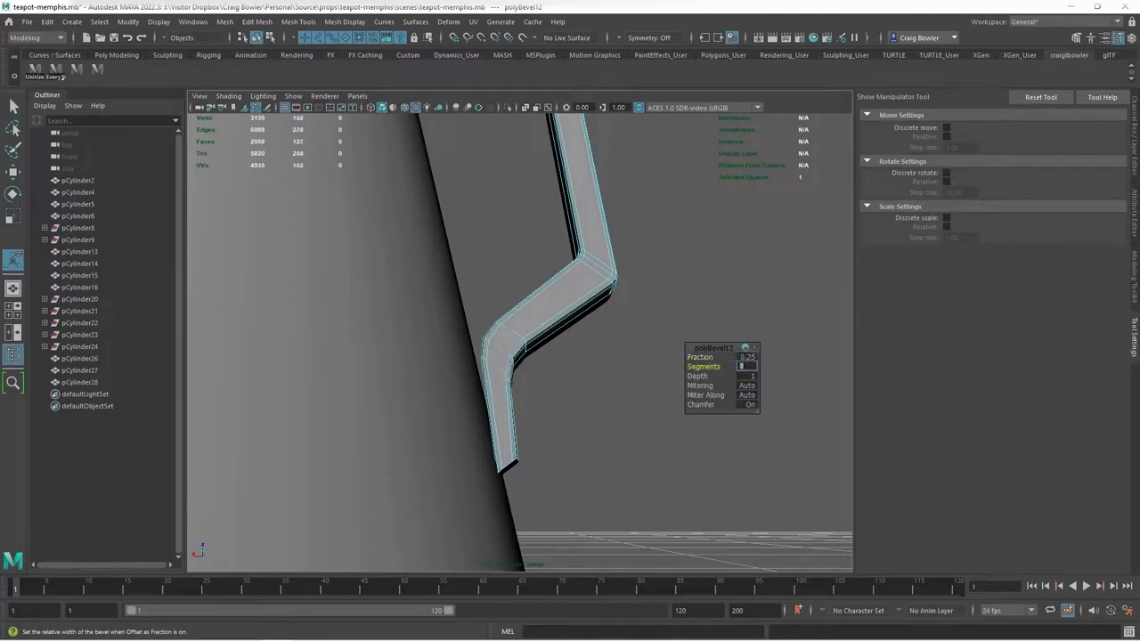
{"action": "right_click_drag", "start_coordinate": [547, 245], "coordinate": [605, 224]}
{"action": "mouse_move", "coordinate": [534, 356]}
{"action": "right_mouse_down", "text": "alt"}
{"action": "mouse_move", "coordinate": [463, 374]}
{"action": "mouse_move", "coordinate": [570, 356]}
{"action": "right_mouse_up", "text": "alt"}
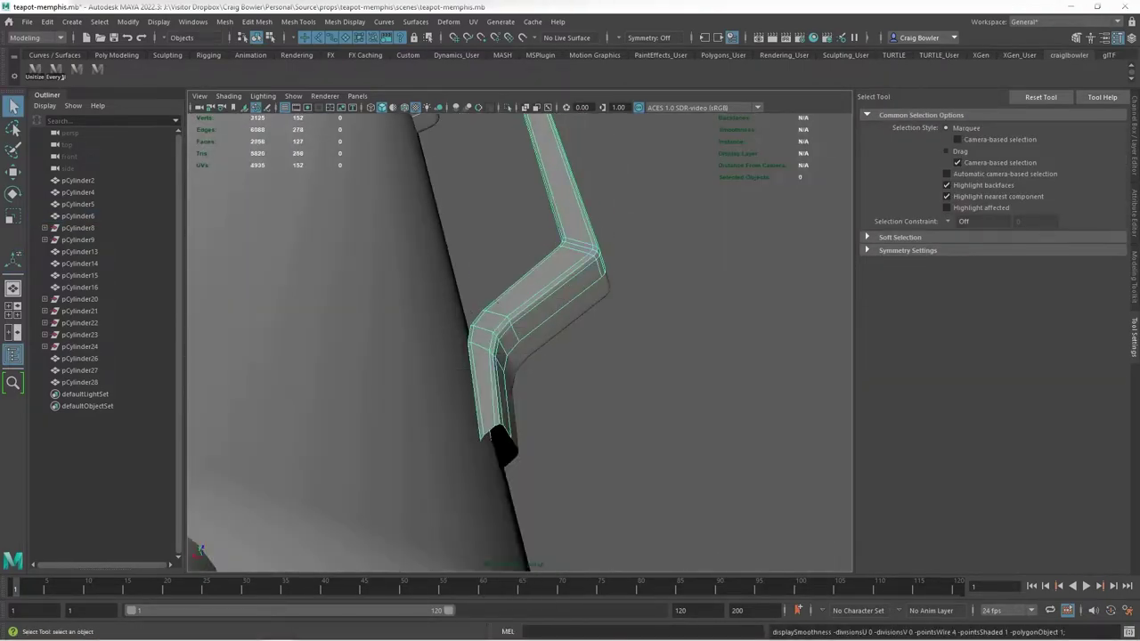
Extrude the handle's end edges downward, rotate them, and fill the open end
{"action": "right_click_drag", "start_coordinate": [457, 298], "coordinate": [472, 387], "text": "shift"}
{"action": "mouse_move", "coordinate": [499, 445]}
{"action": "left_mouse_down"}
{"action": "mouse_move", "coordinate": [499, 507]}
{"action": "mouse_move", "coordinate": [534, 374]}
{"action": "mouse_move", "coordinate": [539, 388]}
{"action": "left_mouse_up"}
{"action": "key", "text": "e"}
{"action": "key", "text": "w"}
{"action": "key", "text": "space"}
{"action": "key", "text": "space"}
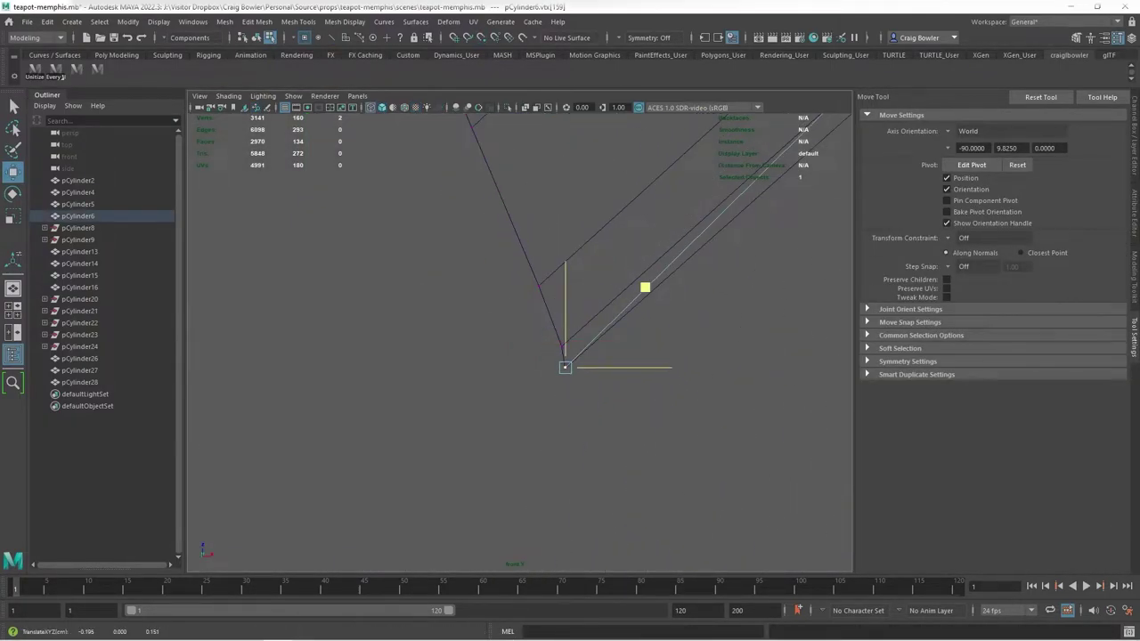
{"action": "key", "text": "space"}
{"action": "key", "text": "space"}
{"action": "mouse_move", "coordinate": [521, 343]}
{"action": "left_mouse_down", "text": "alt"}
{"action": "mouse_move", "coordinate": [552, 356]}
{"action": "mouse_move", "coordinate": [534, 374]}
{"action": "mouse_move", "coordinate": [569, 356]}
{"action": "mouse_move", "coordinate": [570, 267]}
{"action": "mouse_move", "coordinate": [552, 223]}
{"action": "left_mouse_up", "text": "alt"}
{"action": "left_click", "coordinate": [488, 351]}
{"action": "key", "text": "q"}
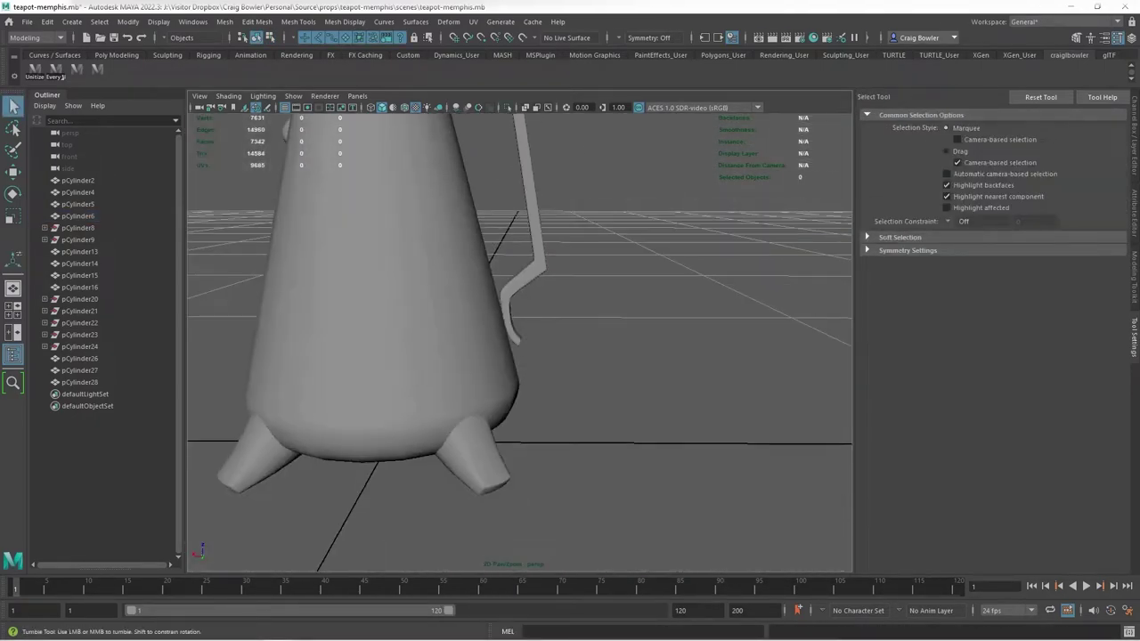
{"action": "left_click", "coordinate": [713, 498]}
Combine pCylinder28 and pCylinder6 into one handle mesh and merge overlapping vertices
{"action": "left_click_drag", "start_coordinate": [534, 356], "coordinate": [641, 320], "text": "alt"}
{"action": "left_click", "coordinate": [516, 285]}
{"action": "left_click", "coordinate": [78, 216], "text": "ctrl"}
{"action": "left_click", "coordinate": [224, 21]}
{"action": "left_click", "coordinate": [249, 60]}
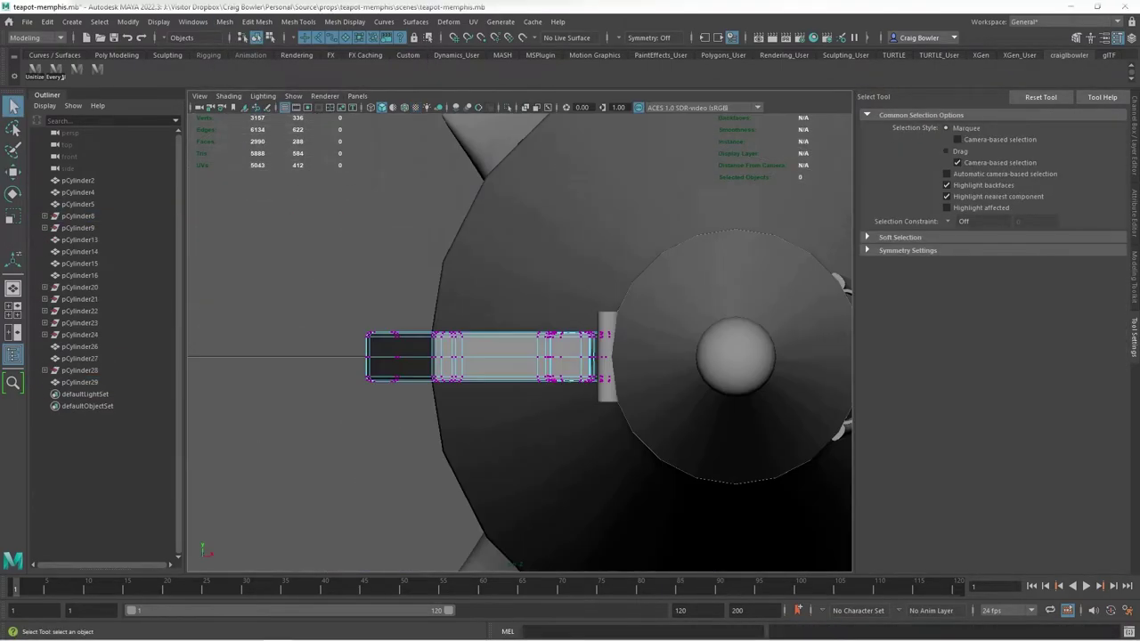
{"action": "left_click_drag", "start_coordinate": [534, 356], "coordinate": [588, 294], "text": "alt"}
{"action": "right_click_drag", "start_coordinate": [560, 159], "coordinate": [568, 158], "text": "shift"}
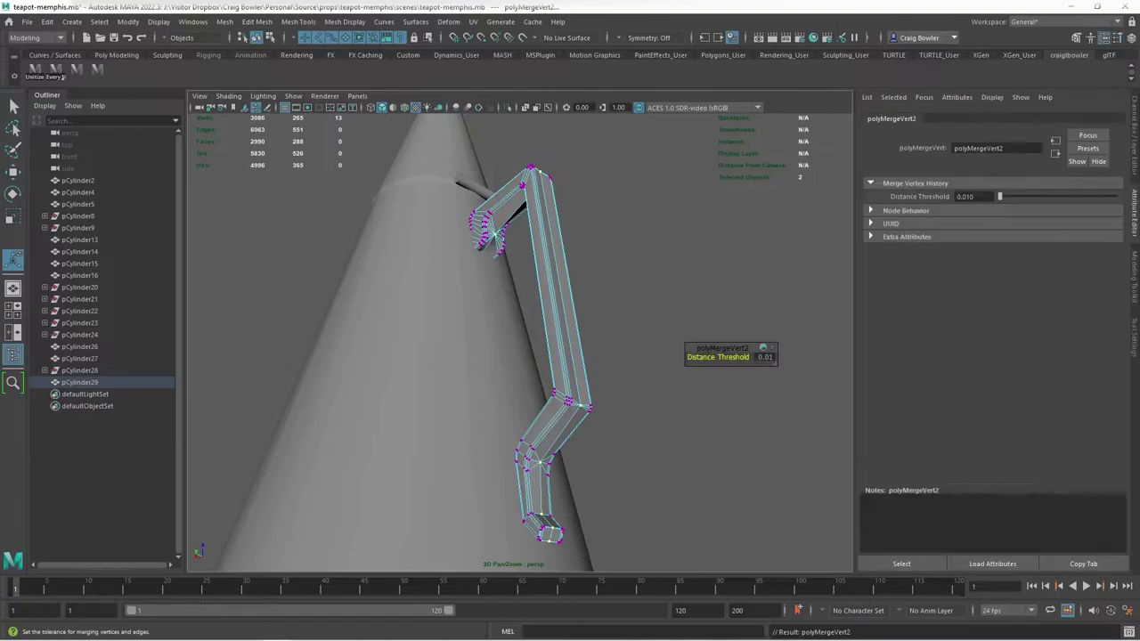
Isolate the combined handle pCylinder29 and delete the face at its end
{"action": "key", "text": "3"}
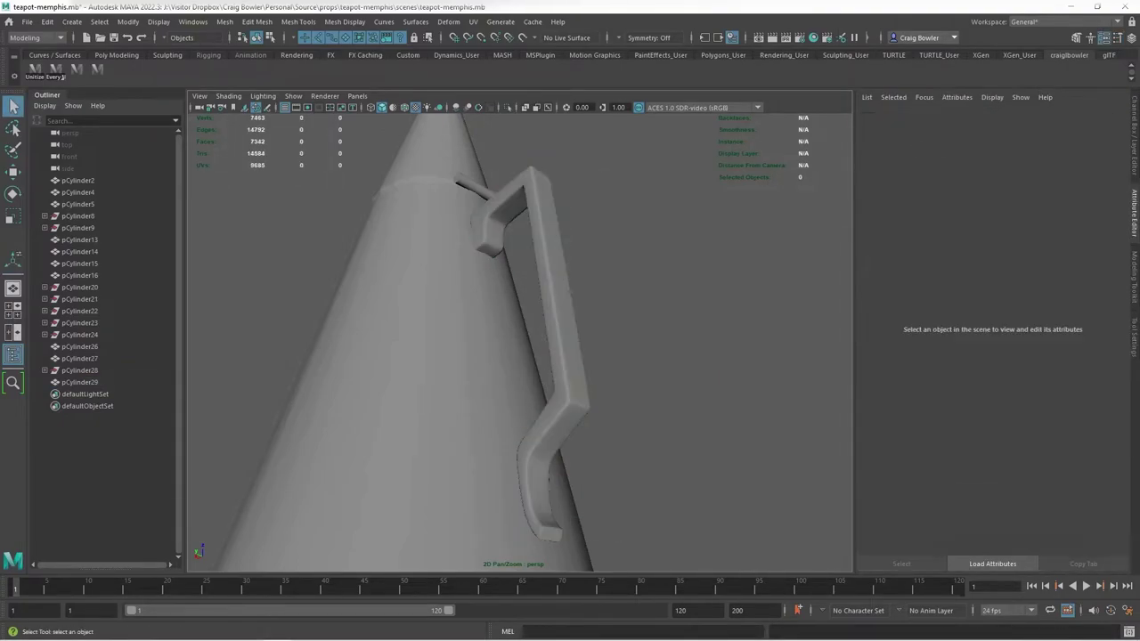
{"action": "key", "text": "a"}
{"action": "left_click", "coordinate": [79, 381]}
{"action": "key", "text": "f"}
{"action": "key", "text": "alt+h"}
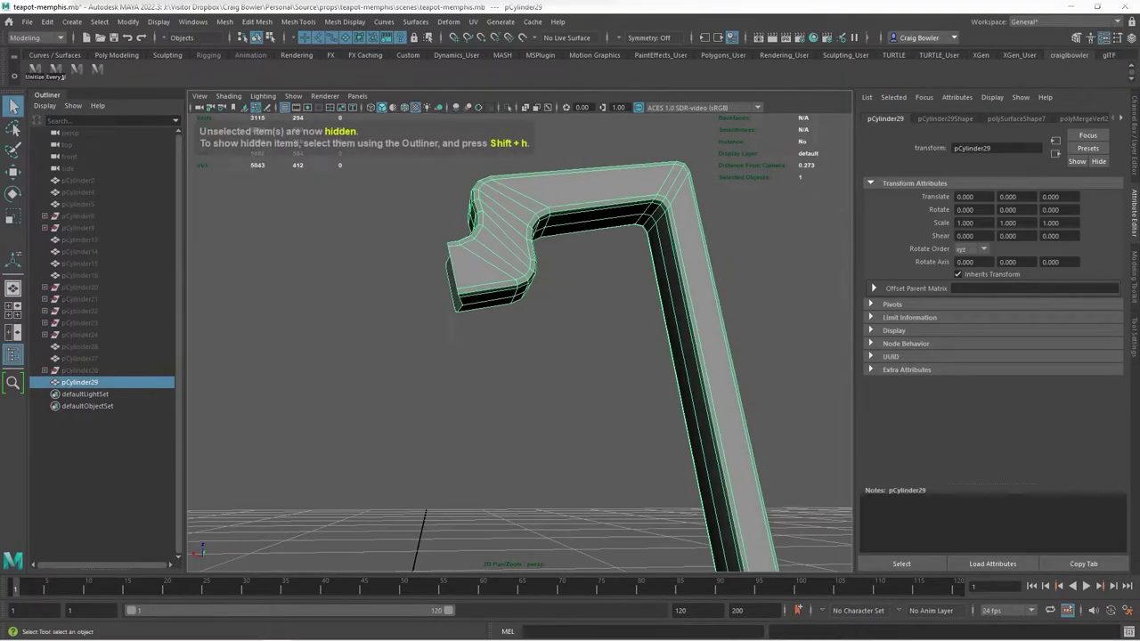
{"action": "right_click_drag", "start_coordinate": [529, 221], "coordinate": [529, 255]}
{"action": "left_click", "coordinate": [512, 323]}
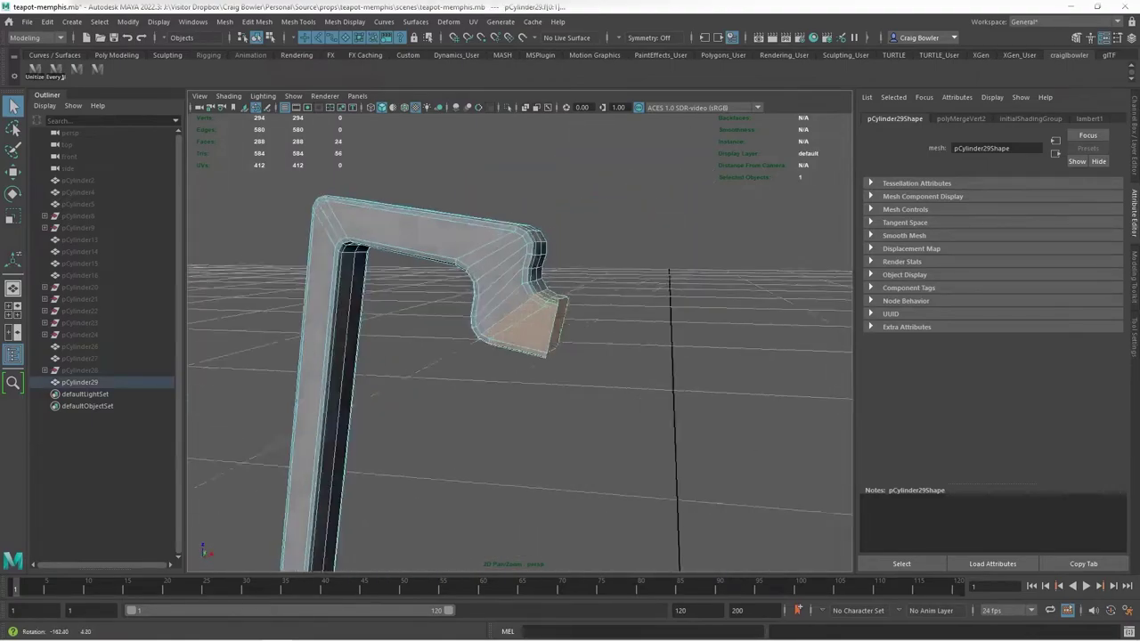
{"action": "key", "text": "Delete"}
{"action": "key", "text": "w"}
Show the hidden teapot again and inspect the handle end from side and perspective views
{"action": "key", "text": "space"}
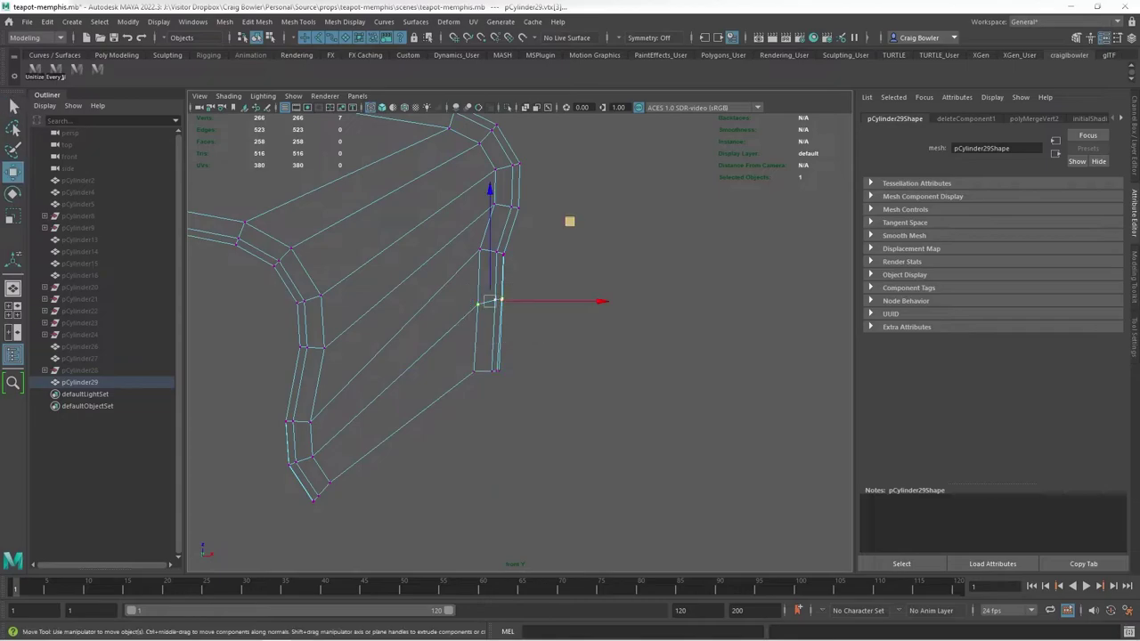
{"action": "key", "text": "ctrl+shift+h"}
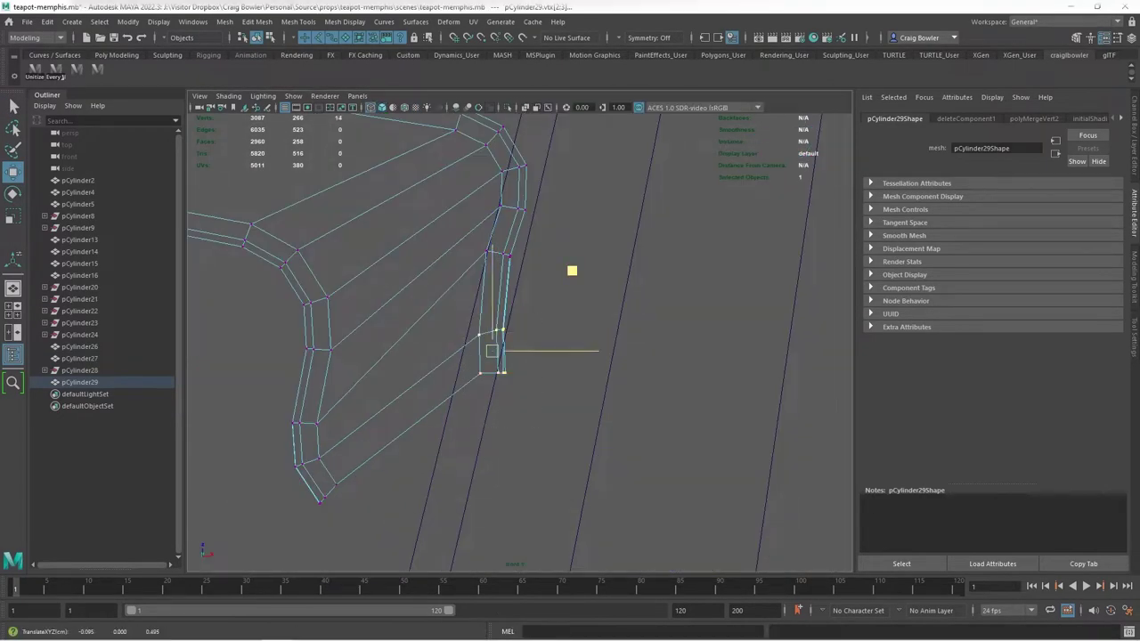
{"action": "key", "text": "w"}
{"action": "key", "text": "space"}
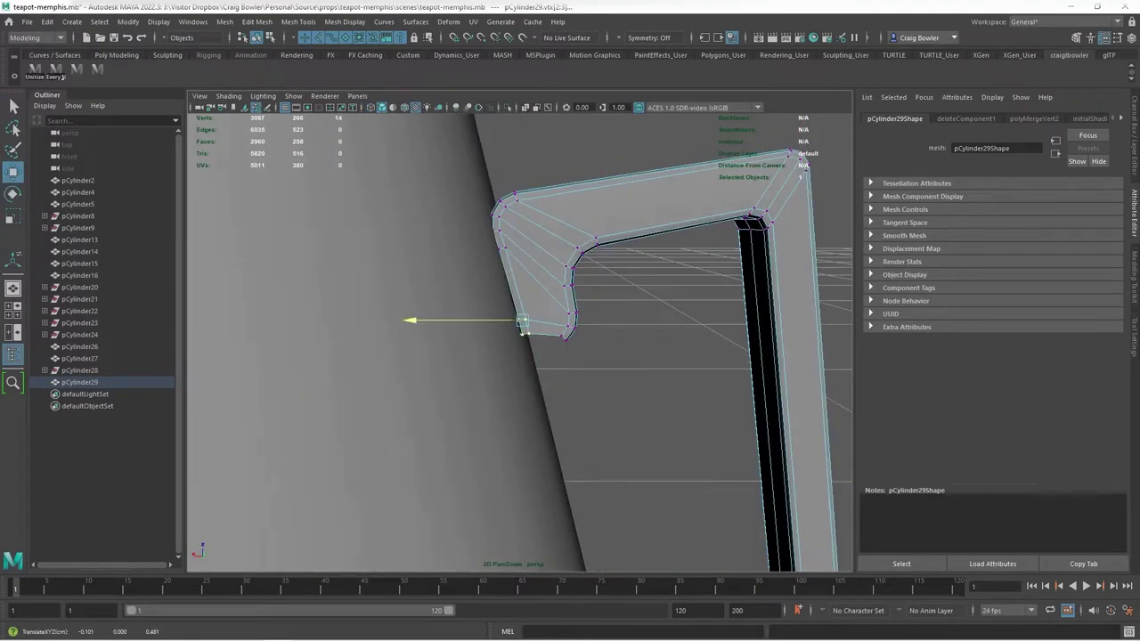
{"action": "left_click_drag", "start_coordinate": [535, 338], "coordinate": [401, 338], "text": "alt"}
{"action": "left_click_drag", "start_coordinate": [534, 338], "coordinate": [374, 338], "text": "alt"}
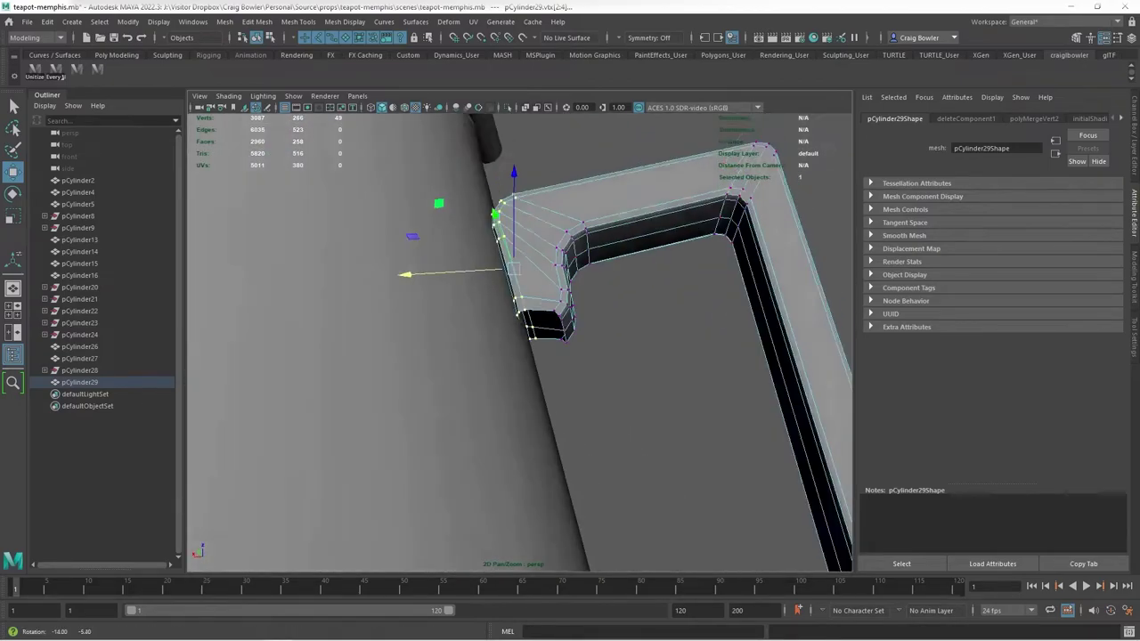
{"action": "key", "text": "space"}
{"action": "key", "text": "space"}
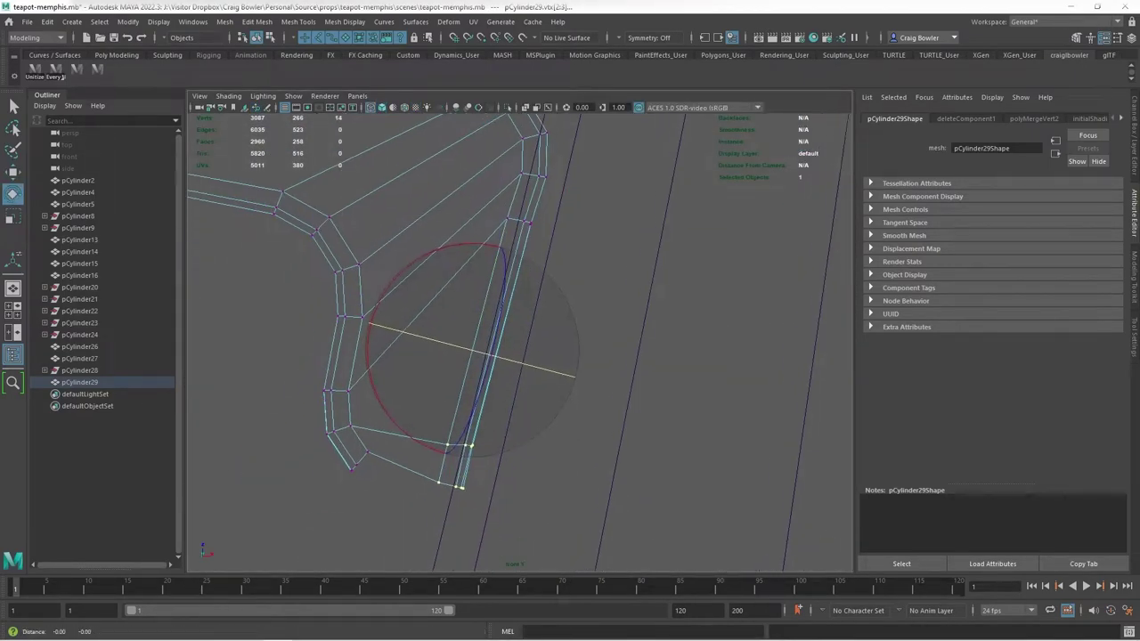
{"action": "key", "text": "space"}
{"action": "left_click_drag", "start_coordinate": [534, 339], "coordinate": [400, 338], "text": "alt"}
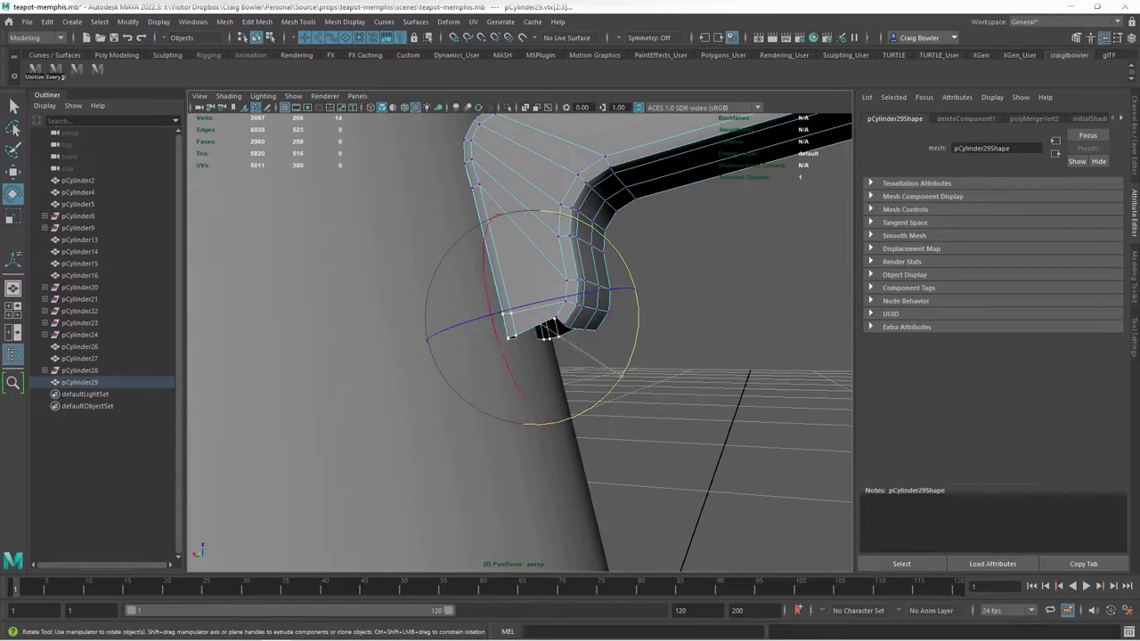
{"action": "key", "text": "space"}
{"action": "key", "text": "space"}
{"action": "key", "text": "q"}
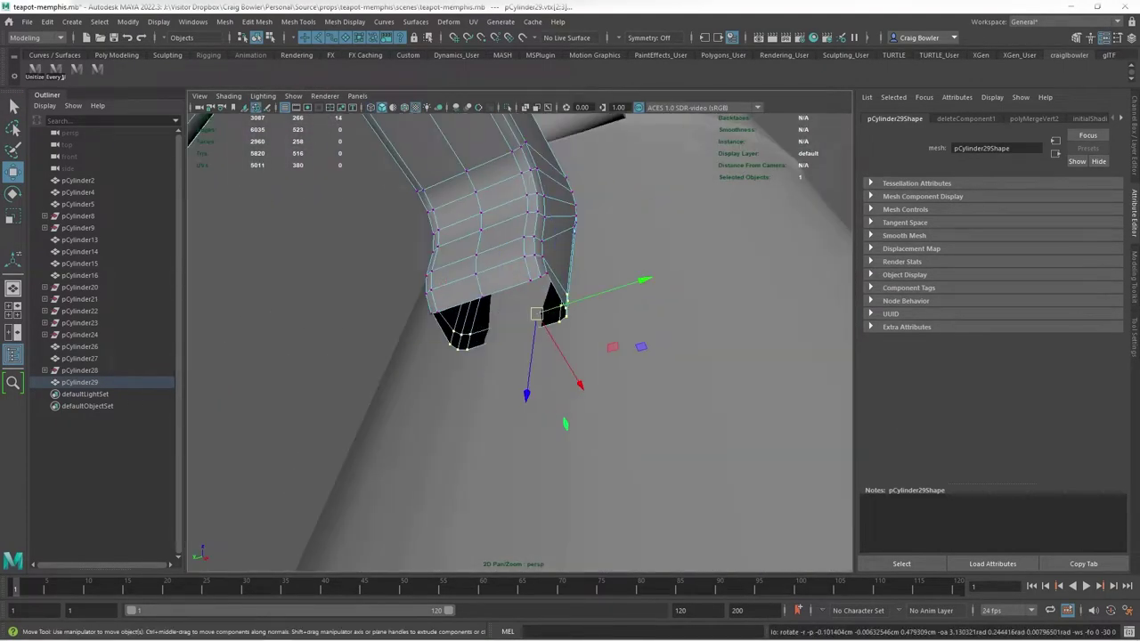
In wireframe, flatten the handle's lower corner vertices and scale them into line
{"action": "mouse_move", "coordinate": [535, 338]}
{"action": "left_mouse_down", "text": "alt"}
{"action": "mouse_move", "coordinate": [623, 321]}
{"action": "mouse_move", "coordinate": [570, 294]}
{"action": "left_mouse_up", "text": "alt"}
{"action": "key", "text": "4"}
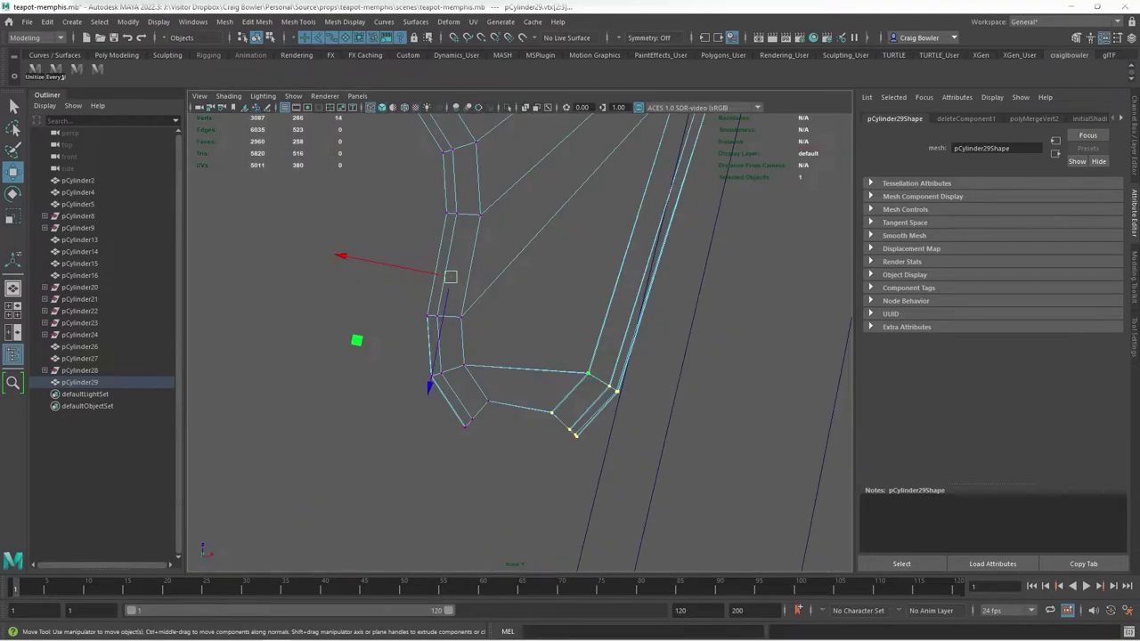
{"action": "scroll", "coordinate": [543, 357], "scroll_direction": "up", "scroll_amount": 3}
{"action": "scroll", "coordinate": [543, 356], "scroll_direction": "up", "scroll_amount": 2}
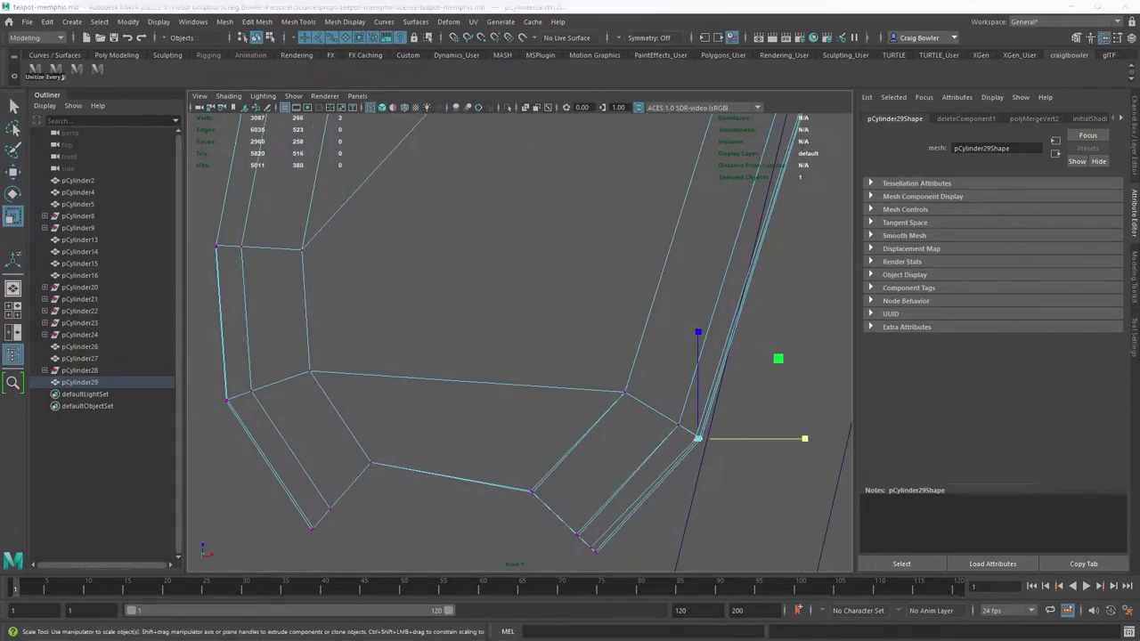
{"action": "key", "text": "5"}
{"action": "left_click_drag", "start_coordinate": [517, 338], "coordinate": [605, 321], "text": "alt"}
{"action": "key", "text": "4"}
{"action": "mouse_move", "coordinate": [445, 347]}
{"action": "left_mouse_down", "text": "alt"}
{"action": "mouse_move", "coordinate": [499, 374]}
{"action": "mouse_move", "coordinate": [508, 356]}
{"action": "left_mouse_up", "text": "alt"}
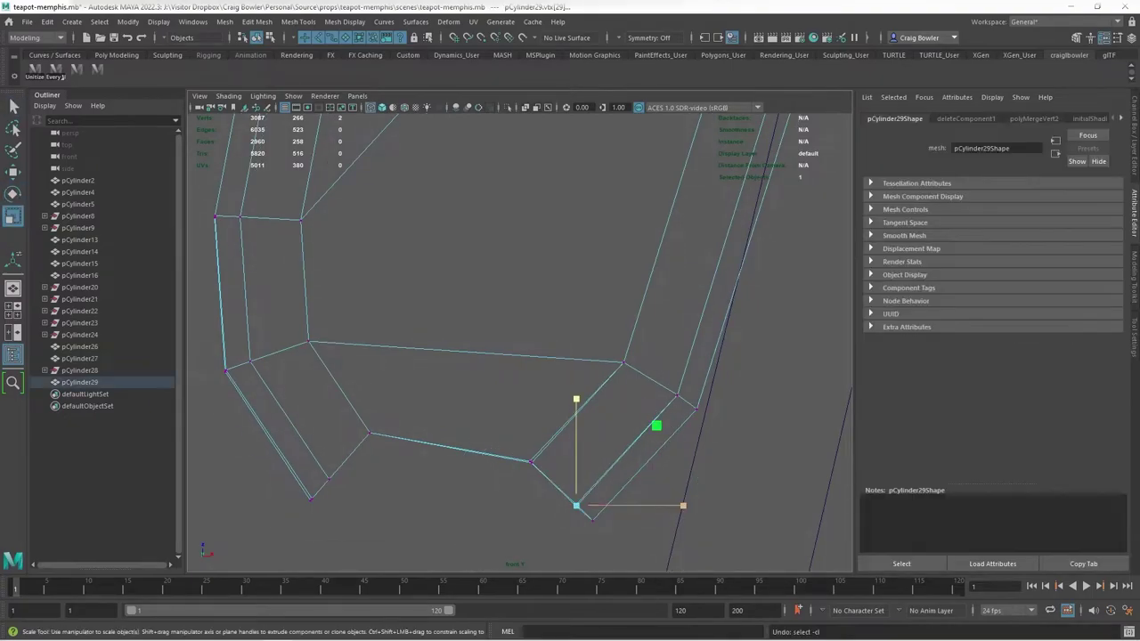
{"action": "scroll", "coordinate": [520, 338], "scroll_direction": "down", "scroll_amount": 5}
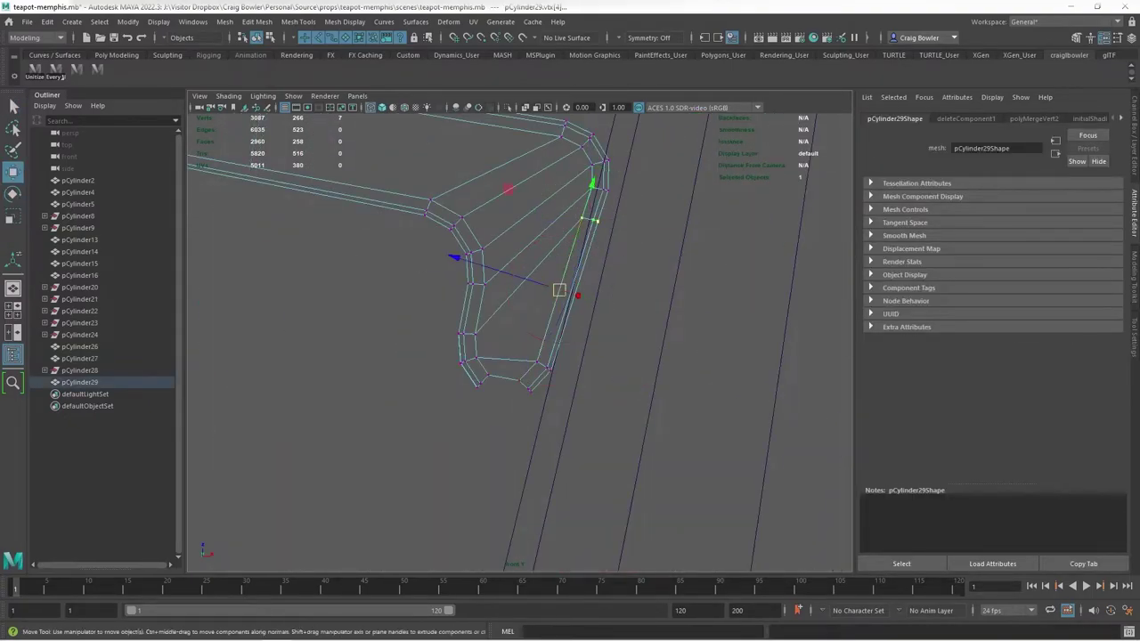
{"action": "scroll", "coordinate": [534, 356], "scroll_direction": "up", "scroll_amount": 3}
{"action": "key", "text": "r"}
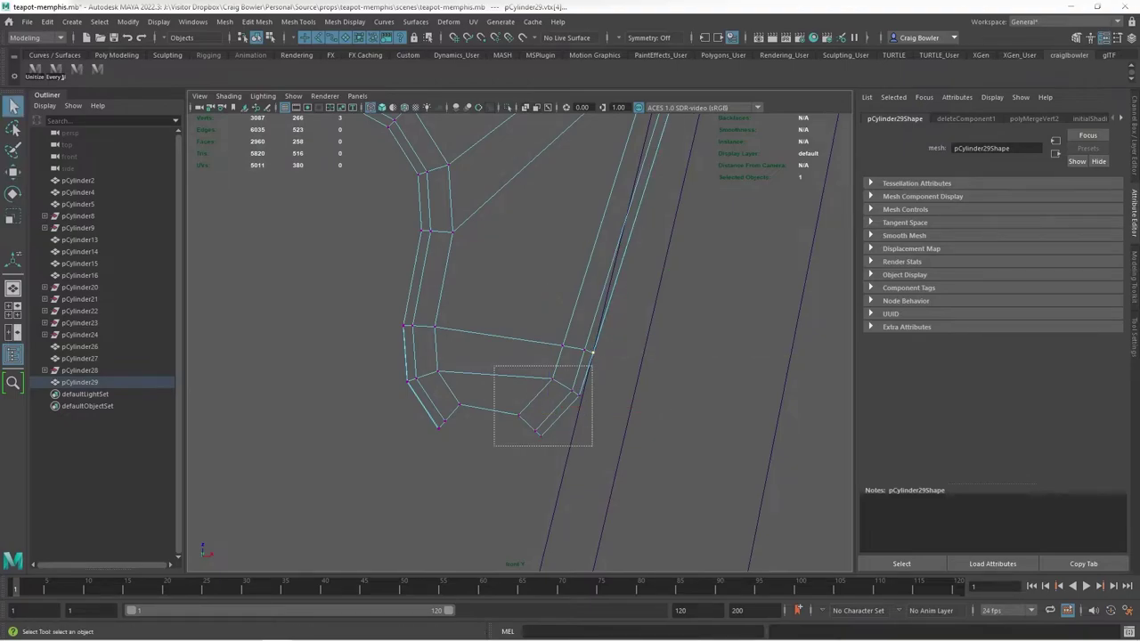
Extrude the open edges at the handle tip
{"action": "key", "text": "q"}
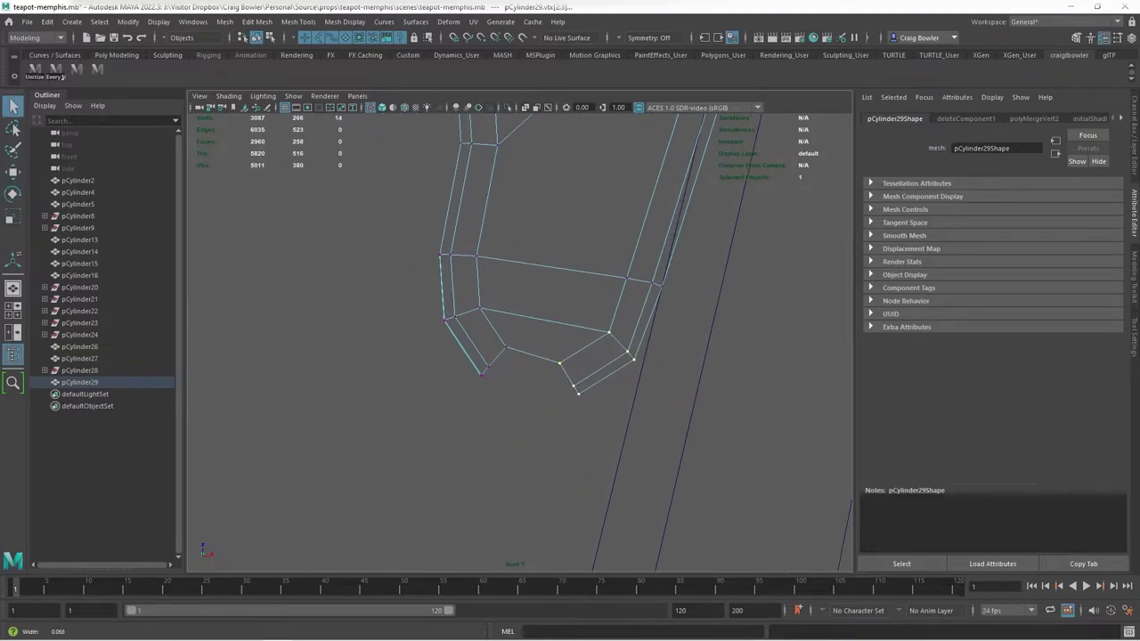
{"action": "right_click_drag", "start_coordinate": [478, 302], "coordinate": [478, 330], "text": "shift"}
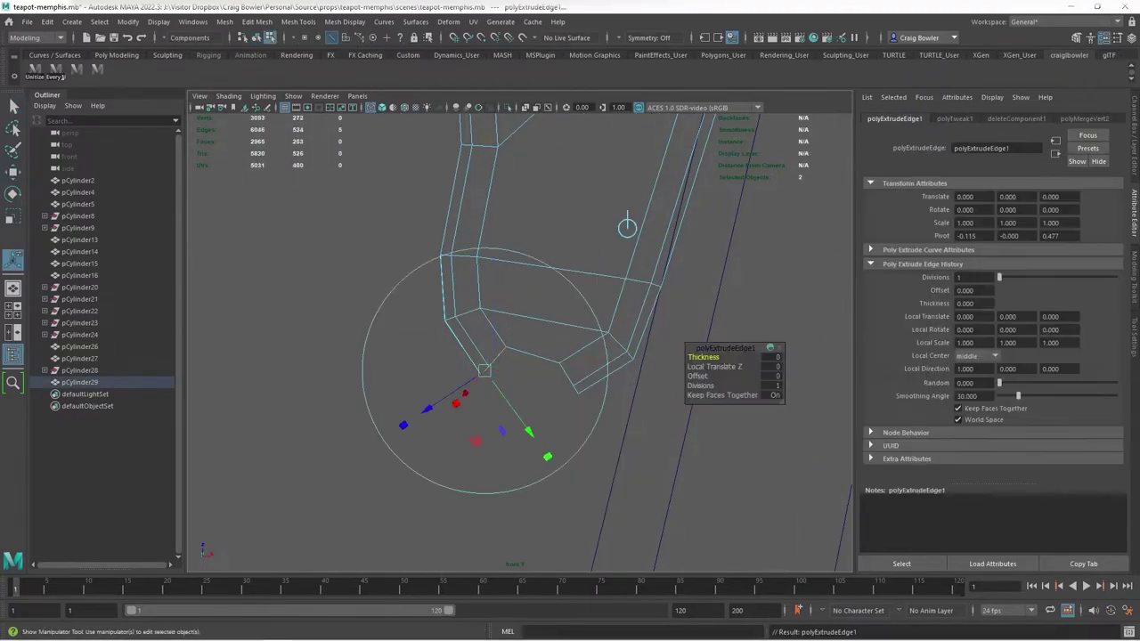
{"action": "key", "text": "F9"}
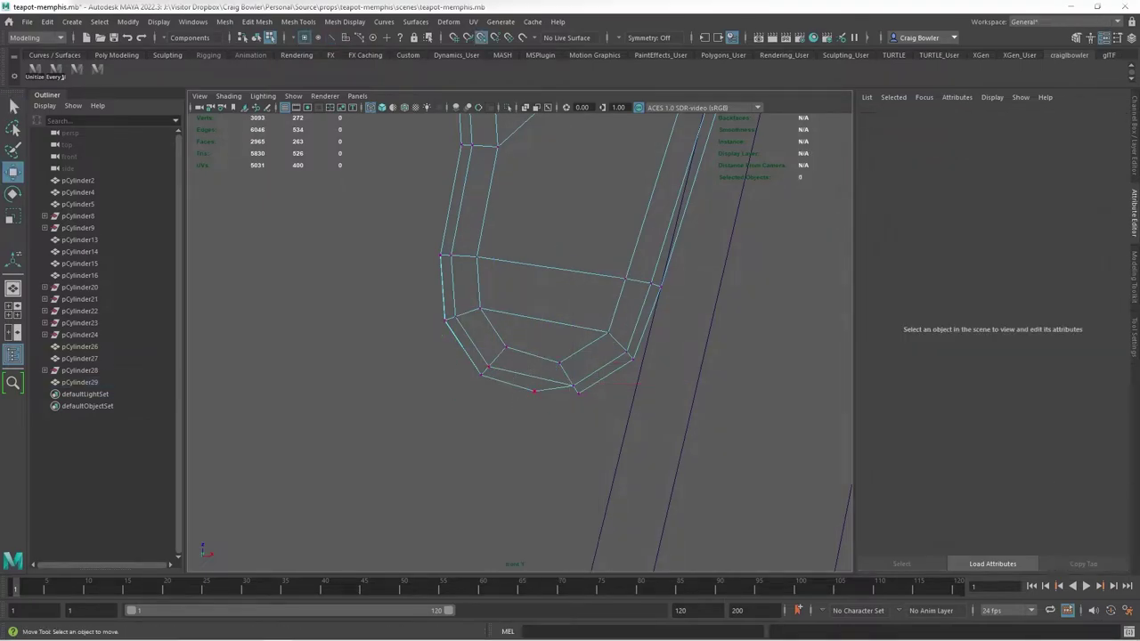
{"action": "key", "text": "q"}
{"action": "left_click", "coordinate": [577, 392]}
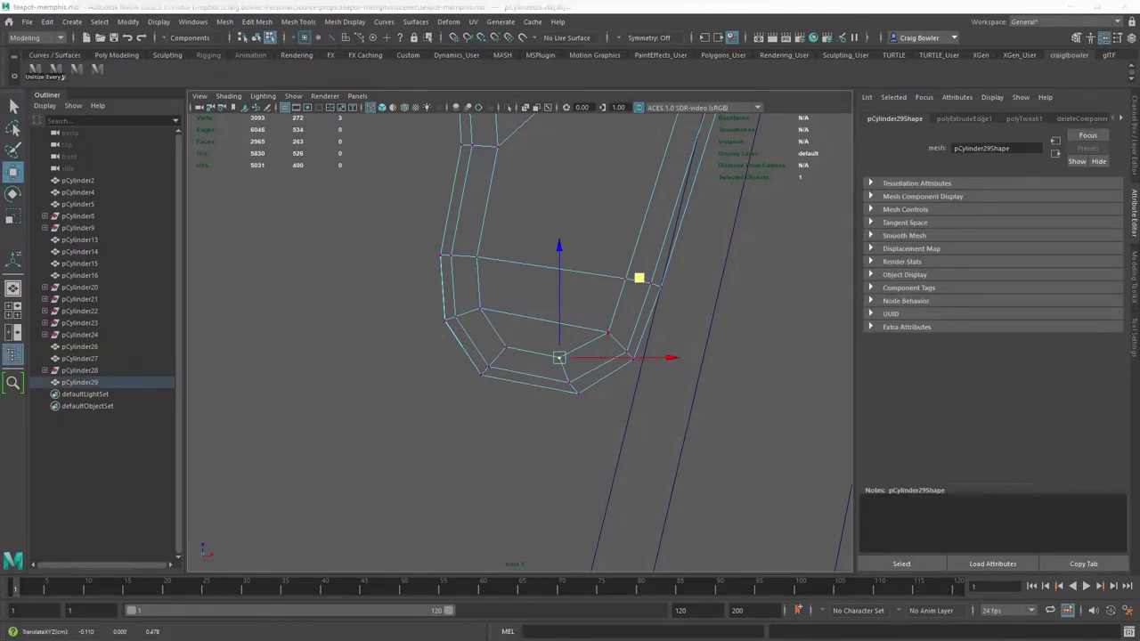
{"action": "mouse_move", "coordinate": [558, 357]}
{"action": "left_mouse_down", "text": "alt"}
{"action": "mouse_move", "coordinate": [674, 405]}
{"action": "mouse_move", "coordinate": [604, 362]}
{"action": "mouse_move", "coordinate": [675, 339]}
{"action": "left_mouse_up", "text": "alt"}
{"action": "key", "text": "ctrl+e"}
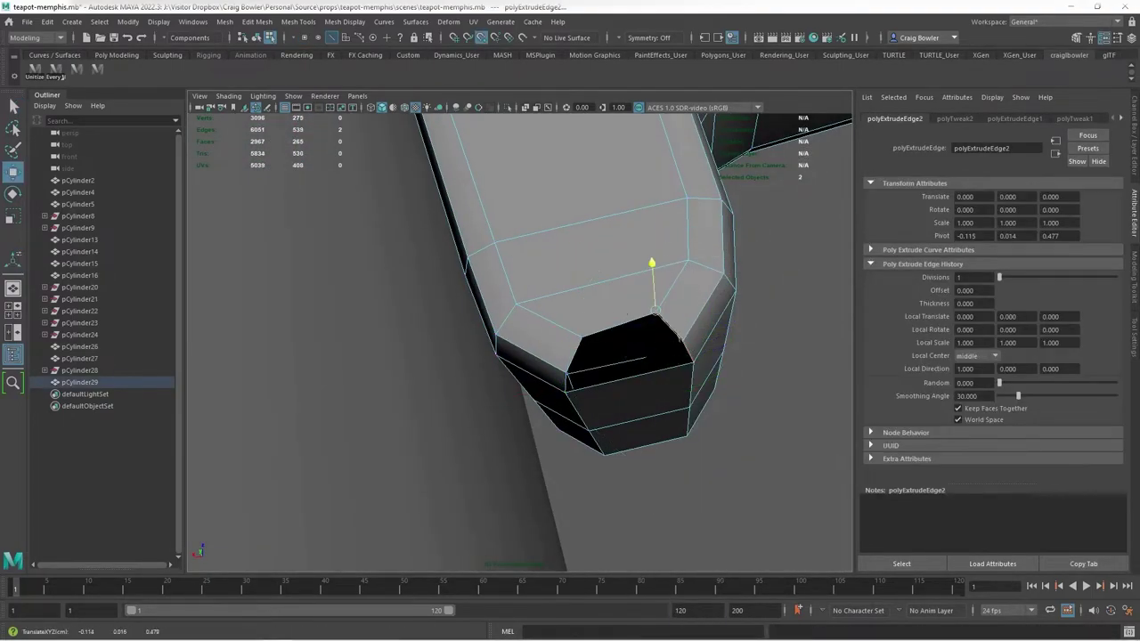
Merge the selected vertices at the handle corner together
{"action": "right_click_drag", "start_coordinate": [654, 310], "coordinate": [592, 301]}
{"action": "scroll", "coordinate": [542, 318], "scroll_direction": "down", "scroll_amount": 5}
{"action": "left_click_drag", "start_coordinate": [541, 318], "coordinate": [489, 283], "text": "alt"}
{"action": "right_click", "coordinate": [489, 283], "text": "shift"}
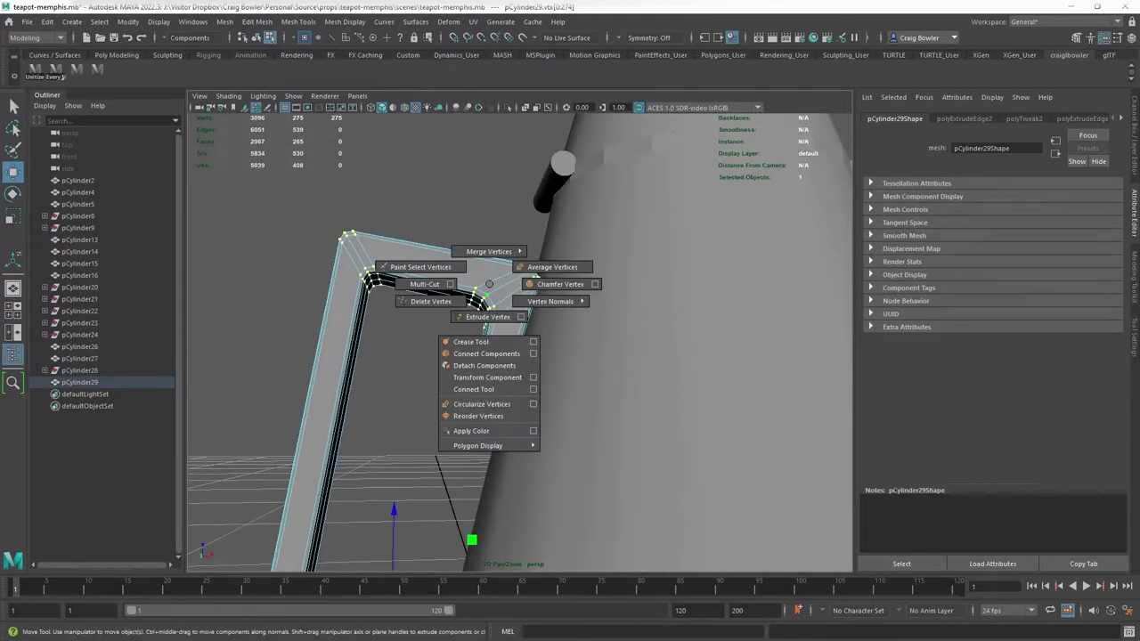
{"action": "left_click", "coordinate": [489, 251]}
{"action": "scroll", "coordinate": [520, 341], "scroll_direction": "up", "scroll_amount": 3}
{"action": "scroll", "coordinate": [520, 342], "scroll_direction": "up", "scroll_amount": 3}
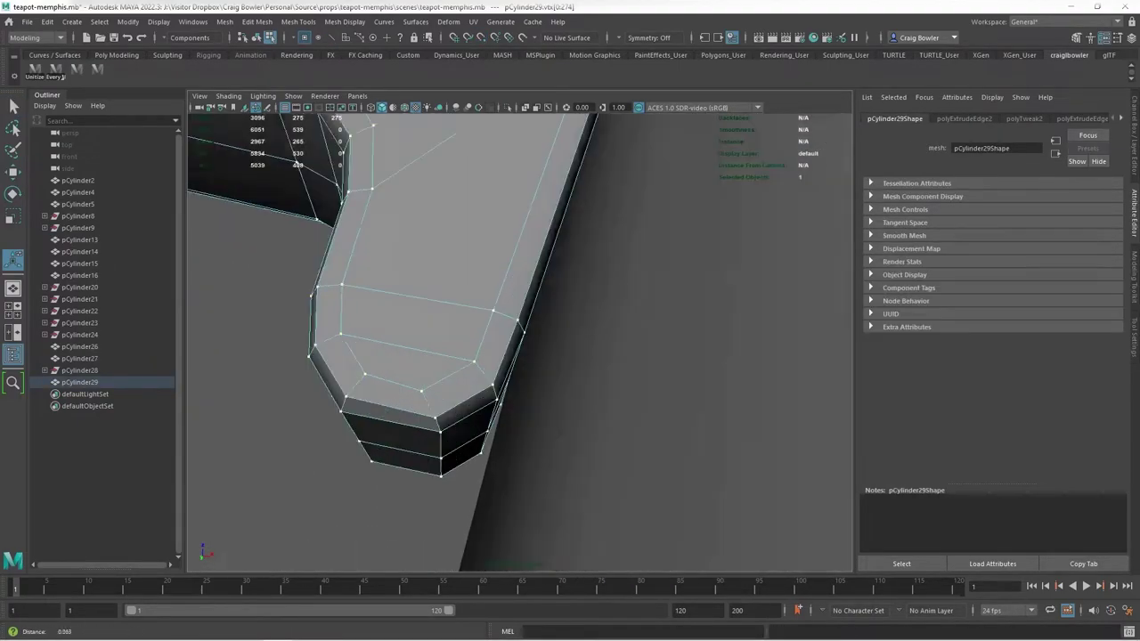
{"action": "left_click_drag", "start_coordinate": [520, 342], "coordinate": [561, 374], "text": "alt"}
{"action": "scroll", "coordinate": [560, 497], "scroll_direction": "up", "scroll_amount": 5}
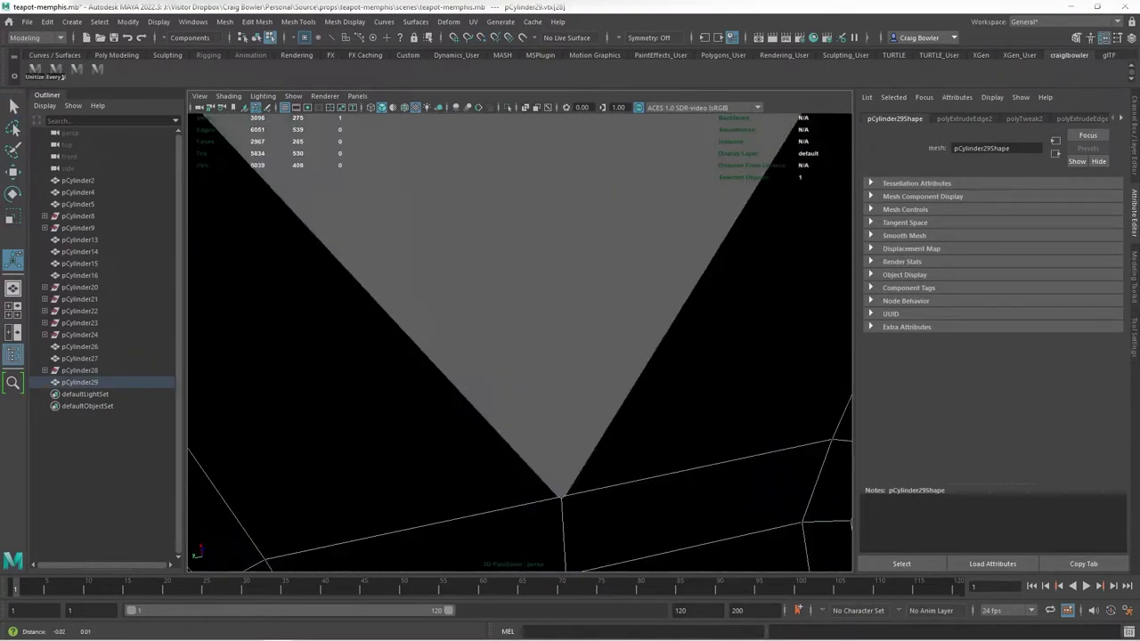
{"action": "scroll", "coordinate": [519, 342], "scroll_direction": "down", "scroll_amount": 5}
{"action": "left_click_drag", "start_coordinate": [519, 342], "coordinate": [445, 267], "text": "alt"}
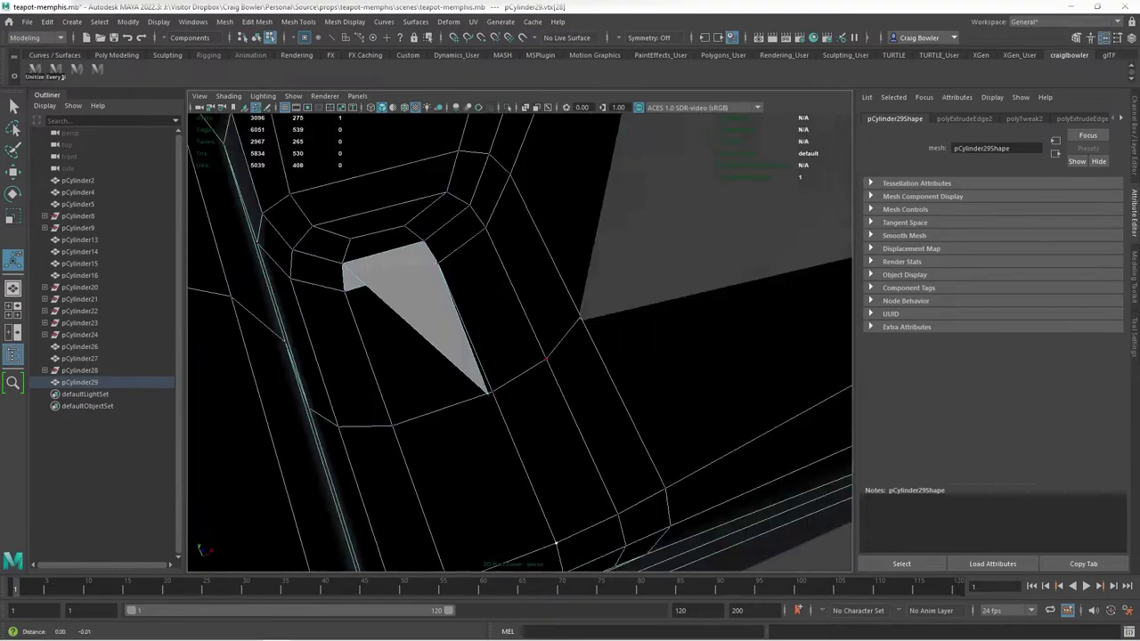
{"action": "scroll", "coordinate": [445, 267], "scroll_direction": "down", "scroll_amount": 3}
Delete the leftover components at the tip, fill the hole, and merge the tip vertices
{"action": "right_click", "coordinate": [385, 217]}
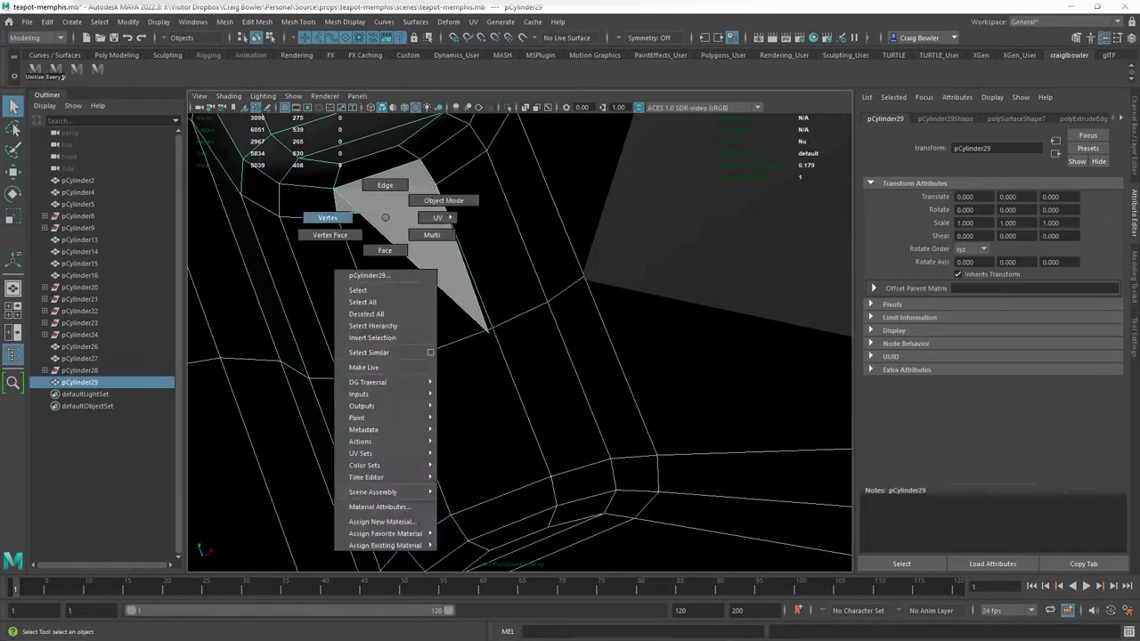
{"action": "left_click", "coordinate": [327, 218]}
{"action": "scroll", "coordinate": [488, 300], "scroll_direction": "down", "scroll_amount": 3}
{"action": "left_click_drag", "start_coordinate": [488, 300], "coordinate": [498, 299], "text": "alt"}
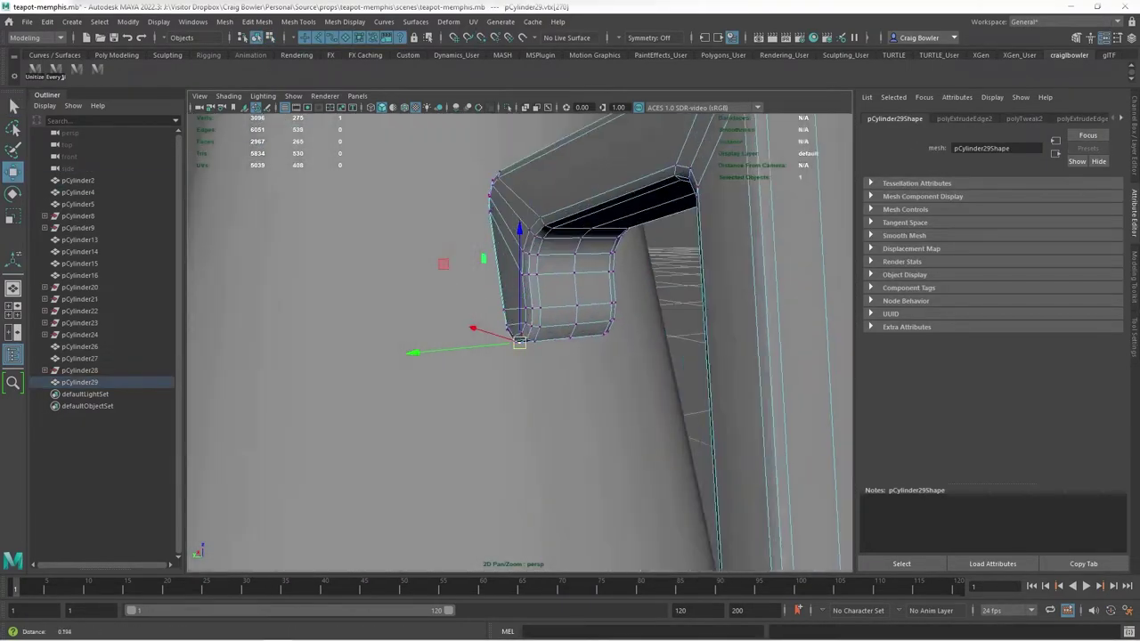
{"action": "scroll", "coordinate": [641, 328], "scroll_direction": "up", "scroll_amount": 3}
{"action": "left_click", "coordinate": [552, 307]}
{"action": "key", "text": "Delete"}
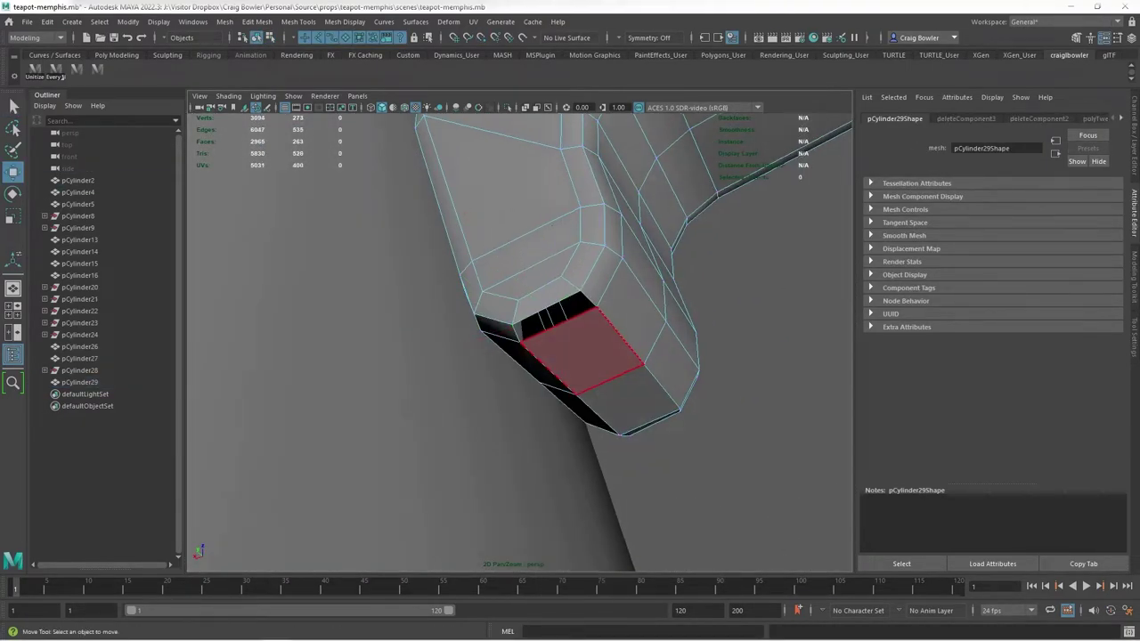
{"action": "key", "text": "Delete"}
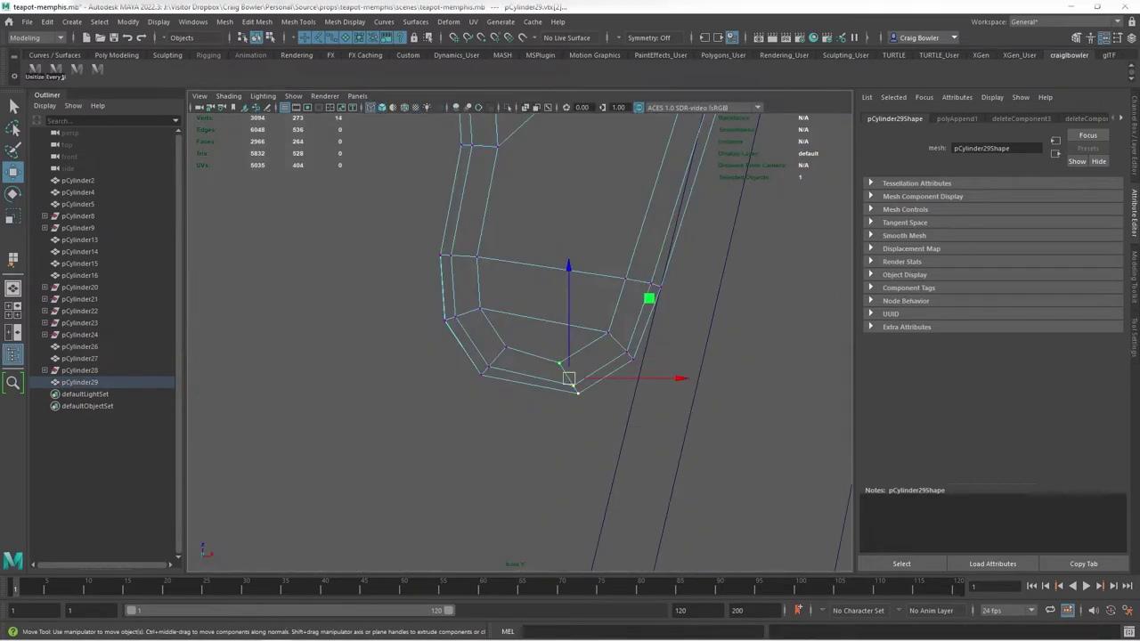
{"action": "right_click_drag", "start_coordinate": [565, 370], "coordinate": [685, 351], "text": "shift"}
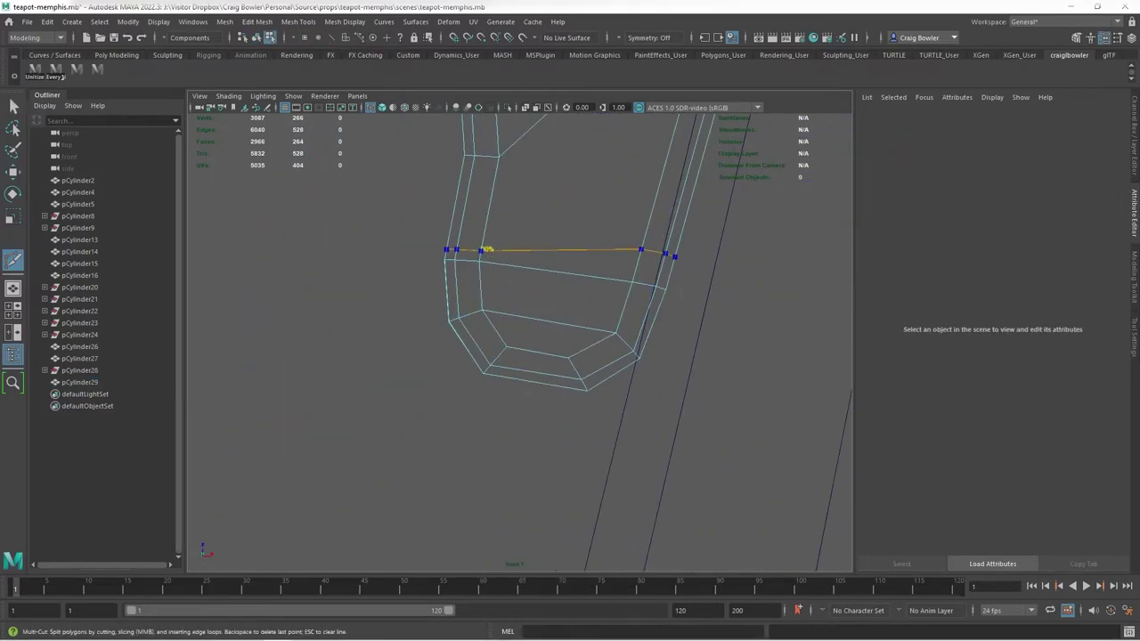
Commit the new Multi-Cut edge loop across the handle's lower tip
{"action": "key", "text": "q"}
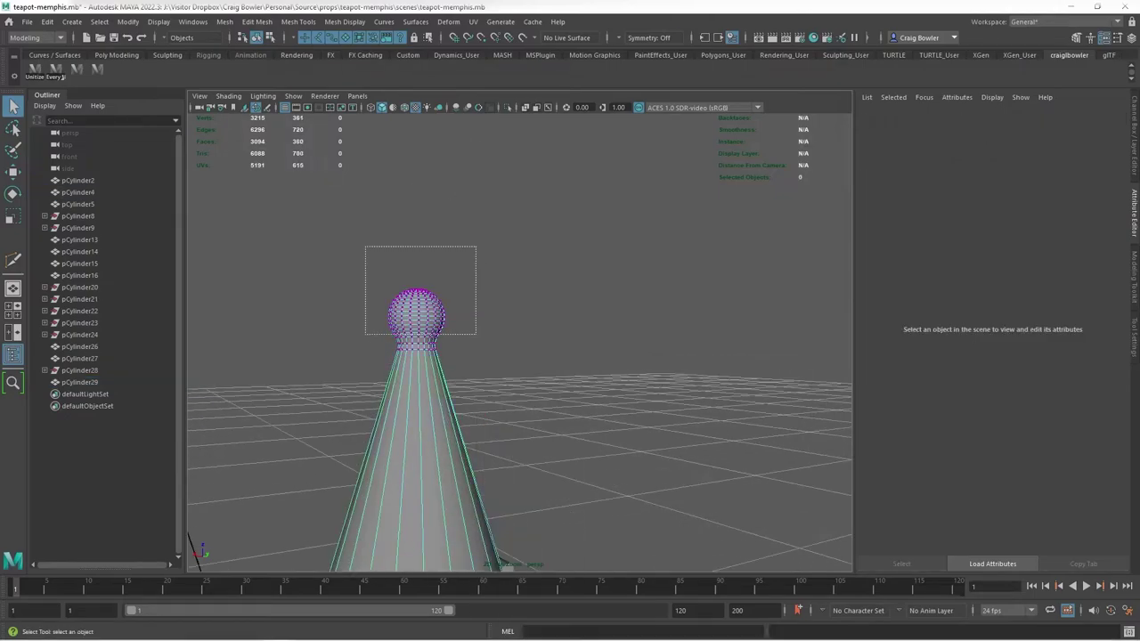
Isolate the lid pCylinder4 and extrude its open bottom rim edges
{"action": "key", "text": "f"}
{"action": "key", "text": "w"}
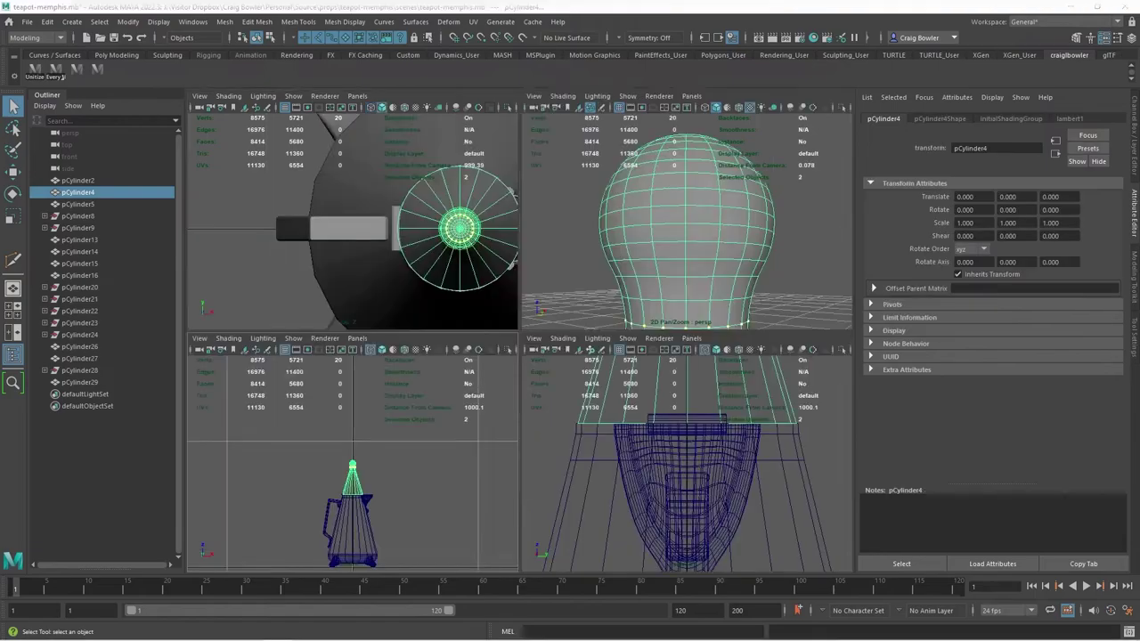
{"action": "key", "text": "alt+h"}
{"action": "right_click", "coordinate": [524, 303]}
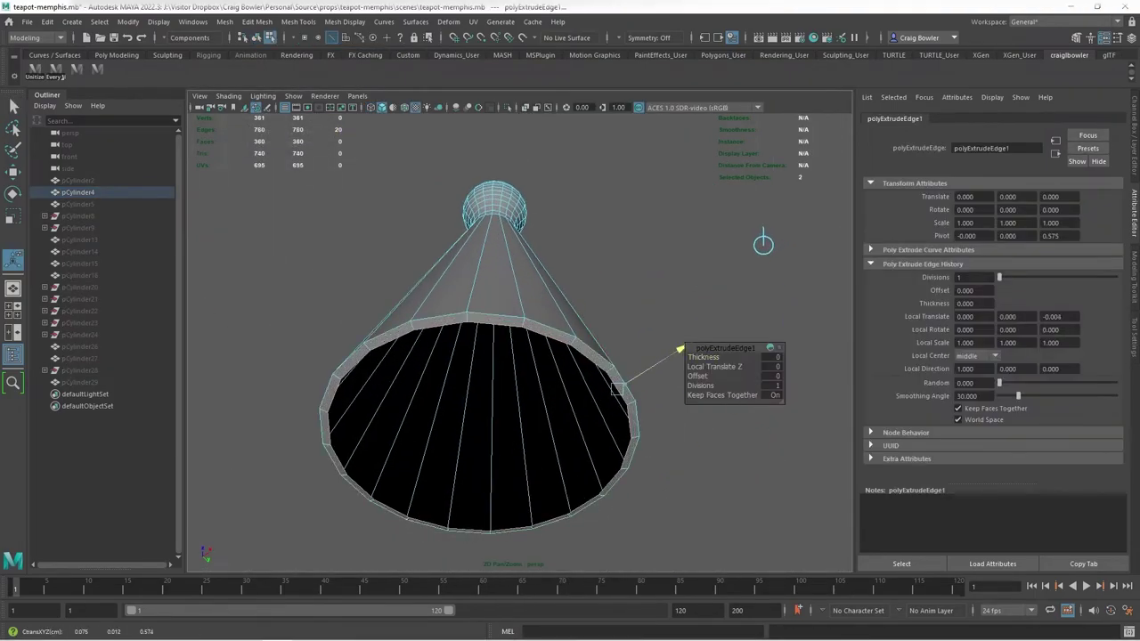
{"action": "right_click", "coordinate": [561, 239], "text": "shift"}
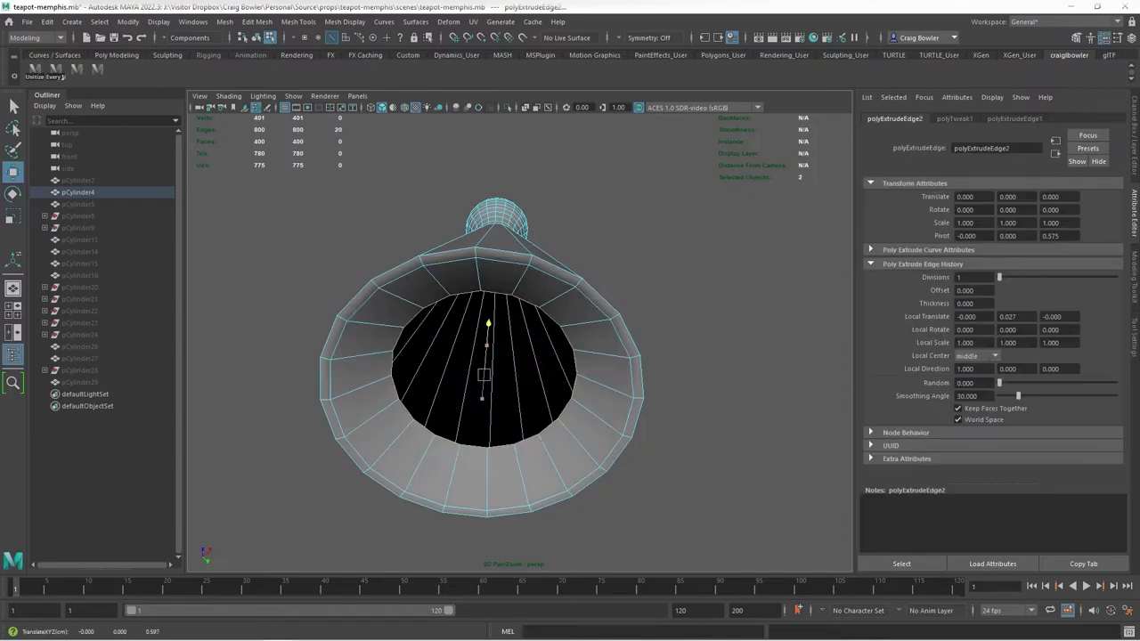
{"action": "key", "text": "q"}
{"action": "key", "text": "r"}
Extrude several more inner rings, shrinking each one inward to form steps
{"action": "mouse_move", "coordinate": [677, 374]}
{"action": "left_mouse_down", "text": "alt"}
{"action": "mouse_move", "coordinate": [713, 352]}
{"action": "mouse_move", "coordinate": [703, 320]}
{"action": "left_mouse_up", "text": "alt"}
{"action": "key", "text": "ctrl+e"}
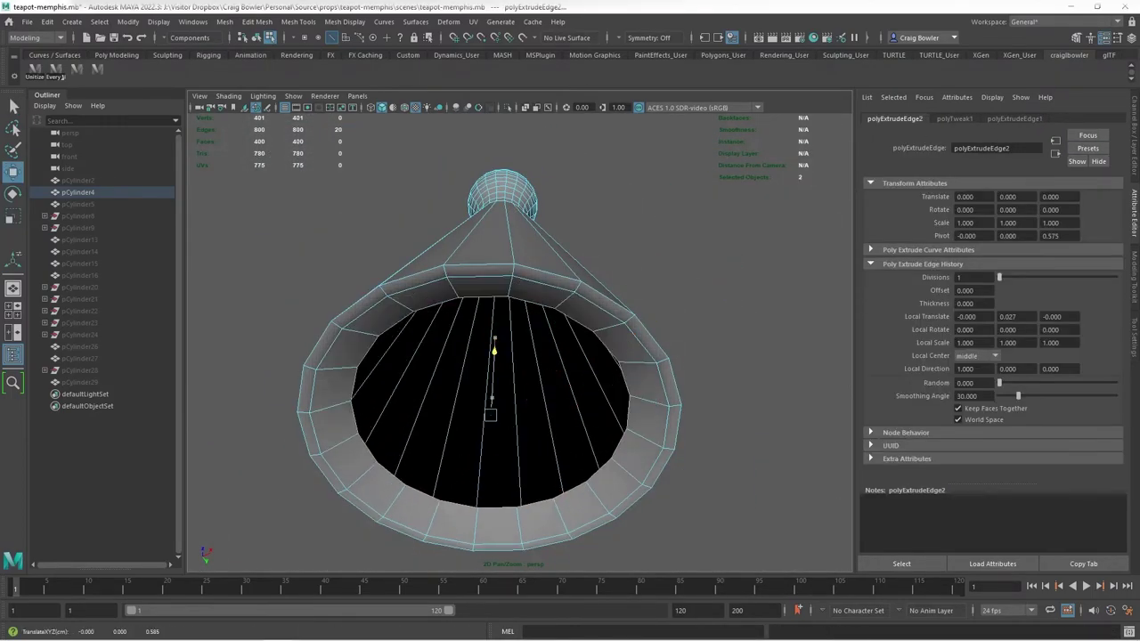
{"action": "left_click_drag", "start_coordinate": [623, 267], "coordinate": [623, 196], "text": "alt"}
{"action": "left_click_drag", "start_coordinate": [484, 413], "coordinate": [428, 413]}
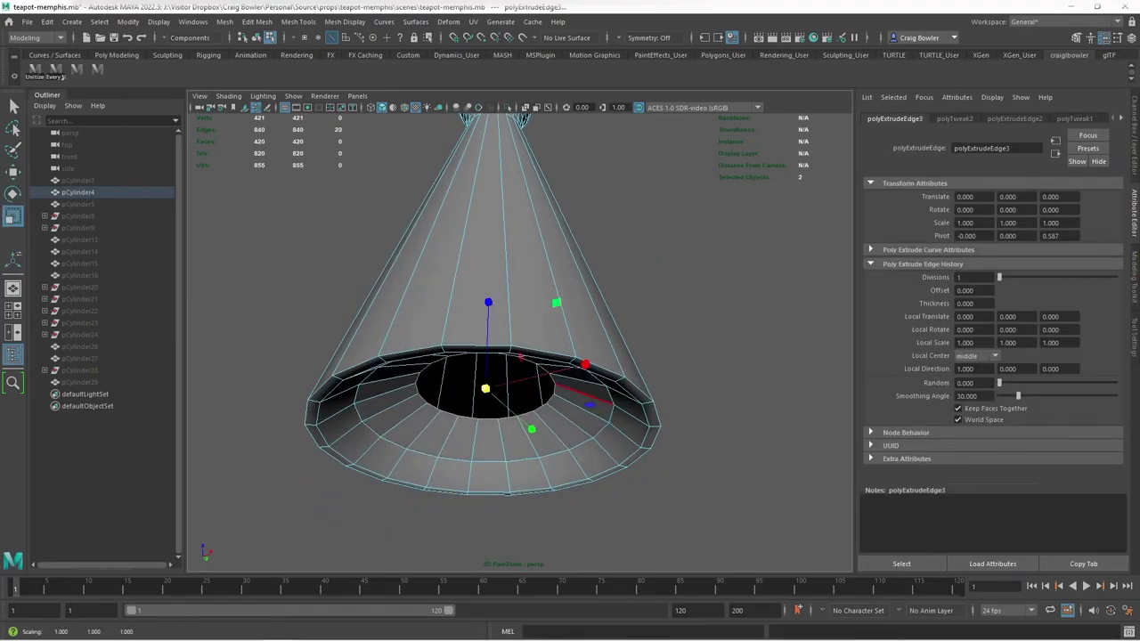
{"action": "key", "text": "ctrl+e"}
{"action": "mouse_move", "coordinate": [486, 389]}
{"action": "left_mouse_down"}
{"action": "mouse_move", "coordinate": [445, 389]}
{"action": "mouse_move", "coordinate": [525, 304]}
{"action": "left_mouse_up"}
{"action": "key", "text": "ctrl+e"}
{"action": "key", "text": "ctrl+e"}
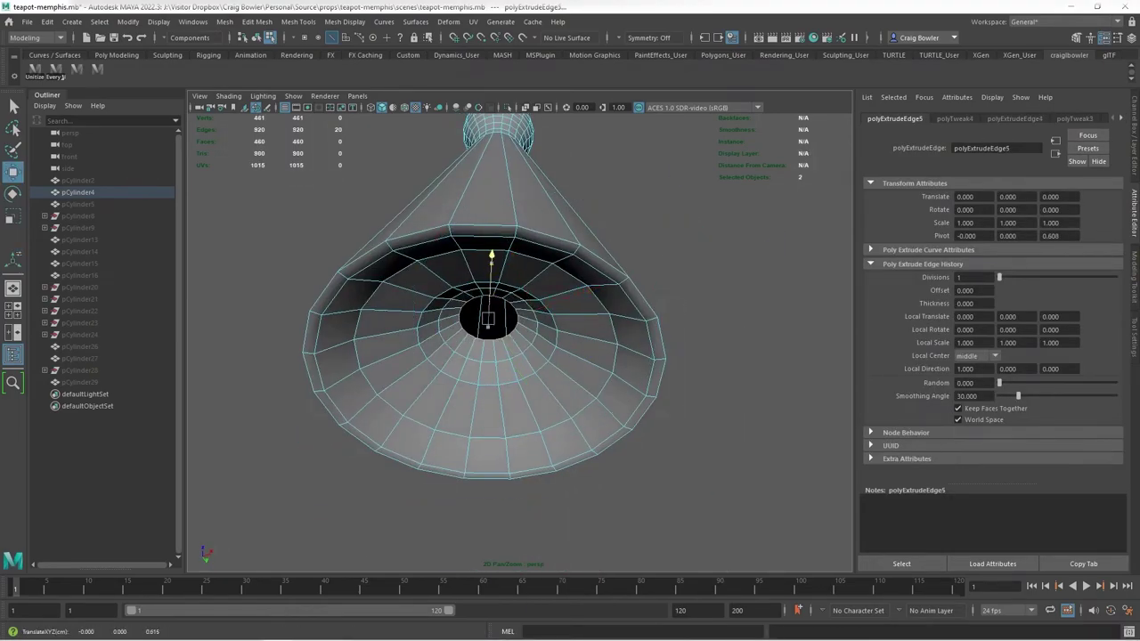
In front view, scale the top step's ring and extrude another edge ring
{"action": "key", "text": "space"}
{"action": "key", "text": "space"}
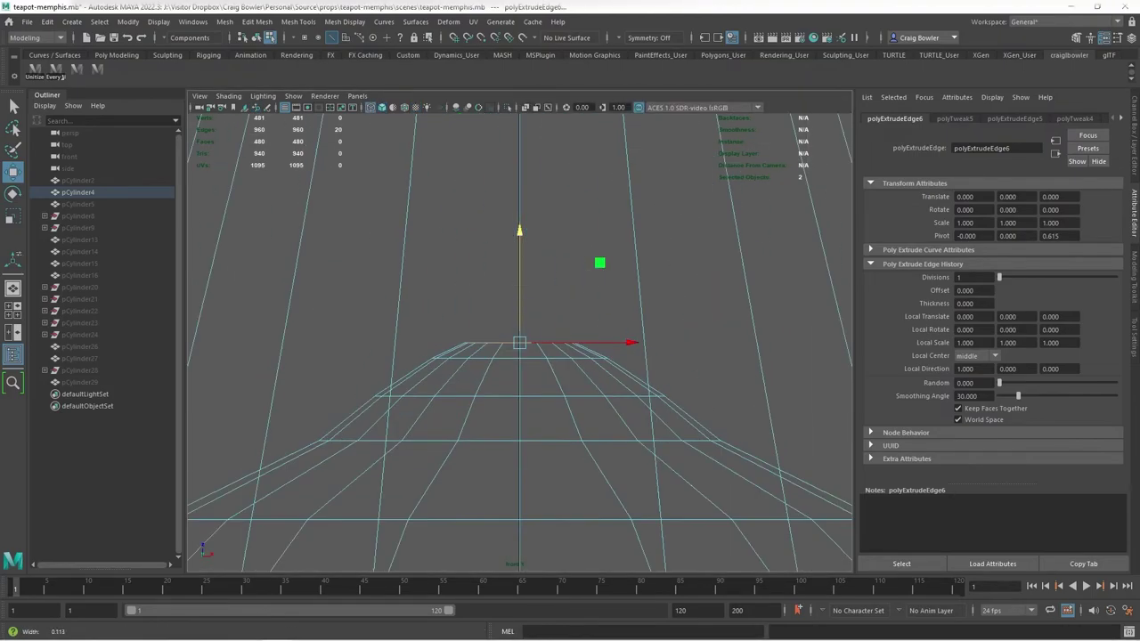
{"action": "key", "text": "F9"}
{"action": "key", "text": "r"}
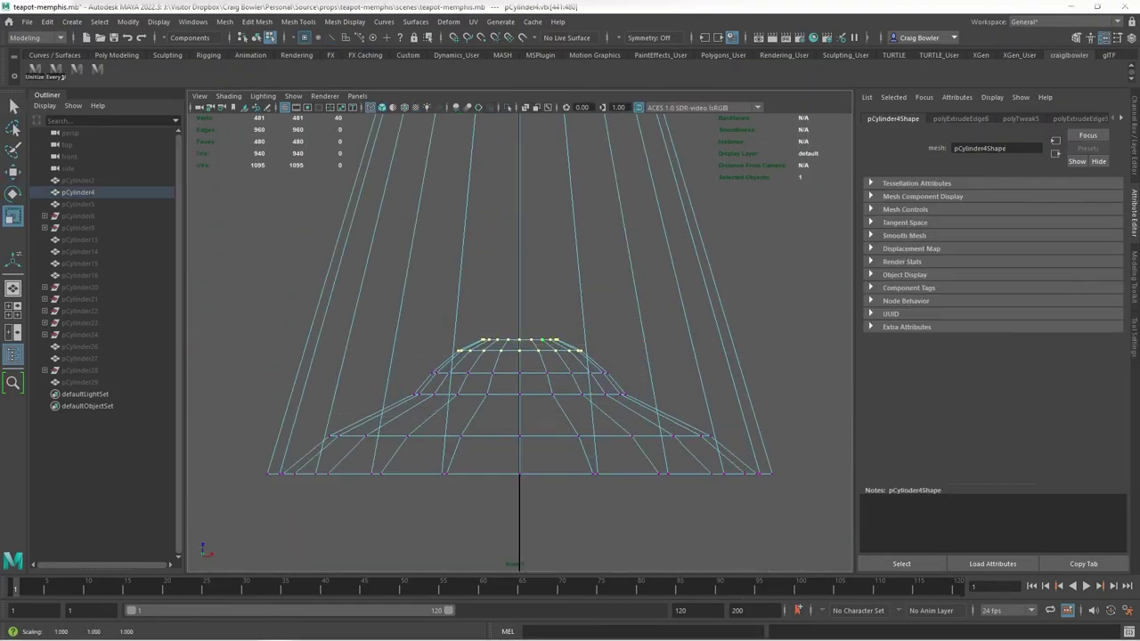
{"action": "right_click_drag", "start_coordinate": [535, 320], "coordinate": [610, 107], "text": "shift"}
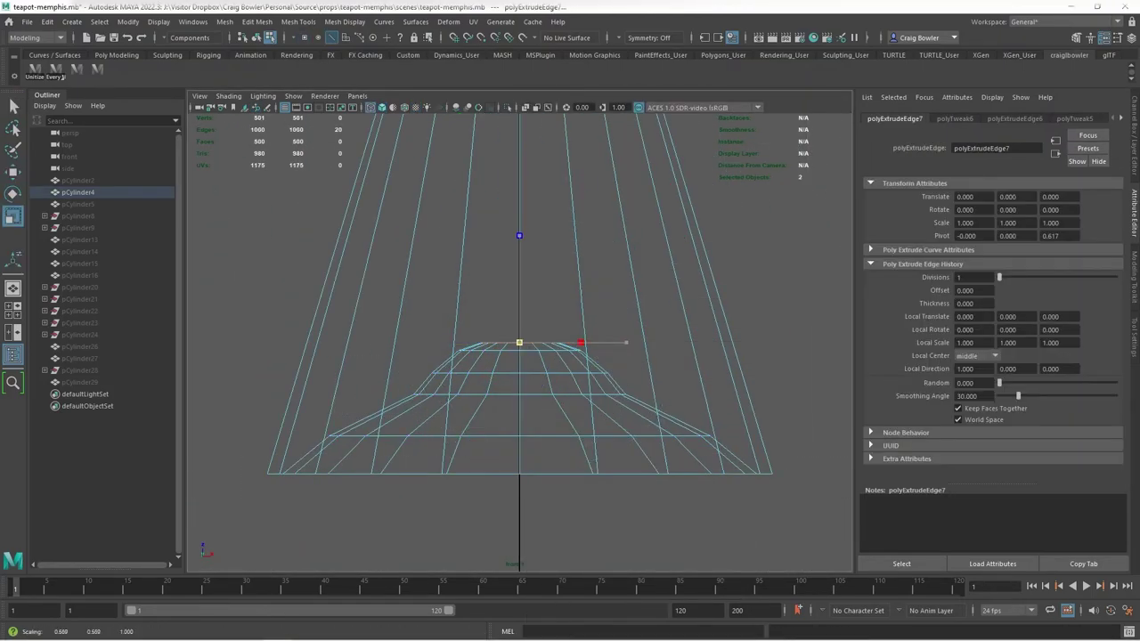
{"action": "scroll", "coordinate": [611, 338], "scroll_direction": "up", "scroll_amount": 3}
{"action": "left_click", "coordinate": [611, 365]}
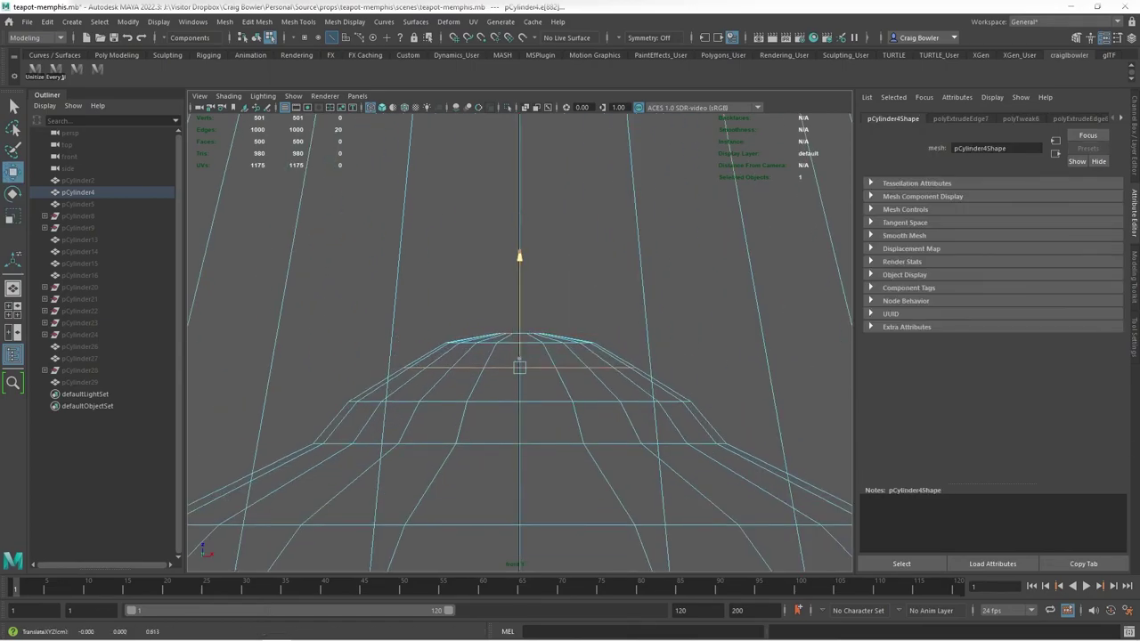
{"action": "key", "text": "ctrl+e"}
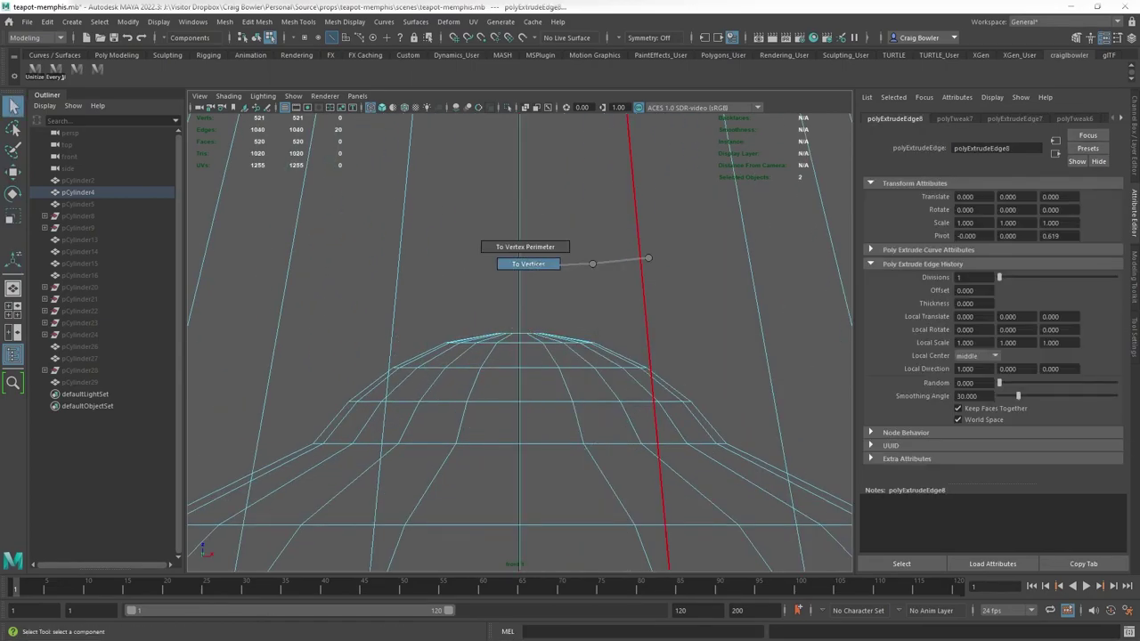